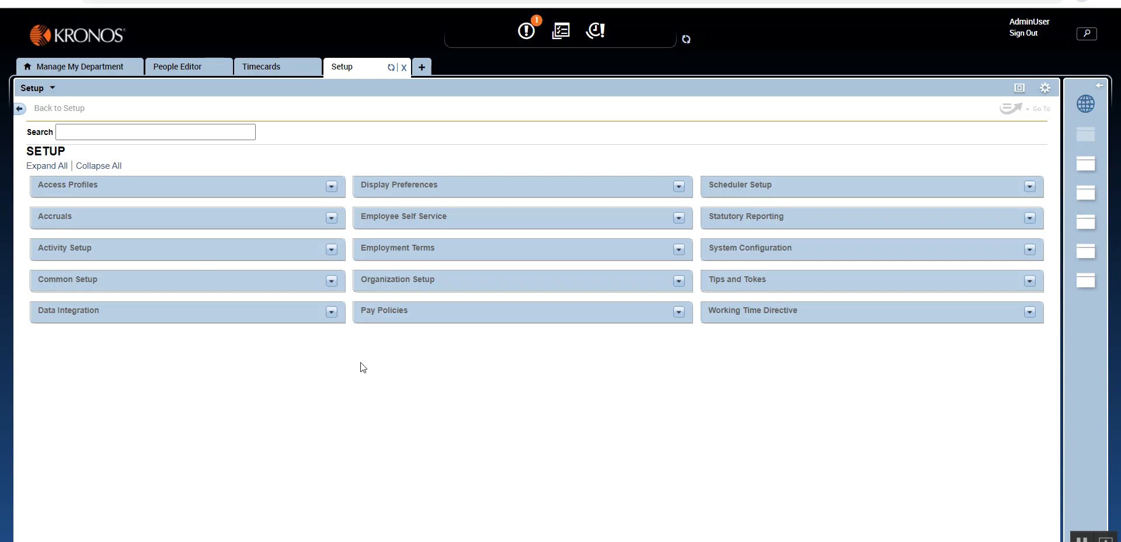
- Expand the Accruals setup category and look through the rules and building blocks listed under Pay Policies
click(335, 216)
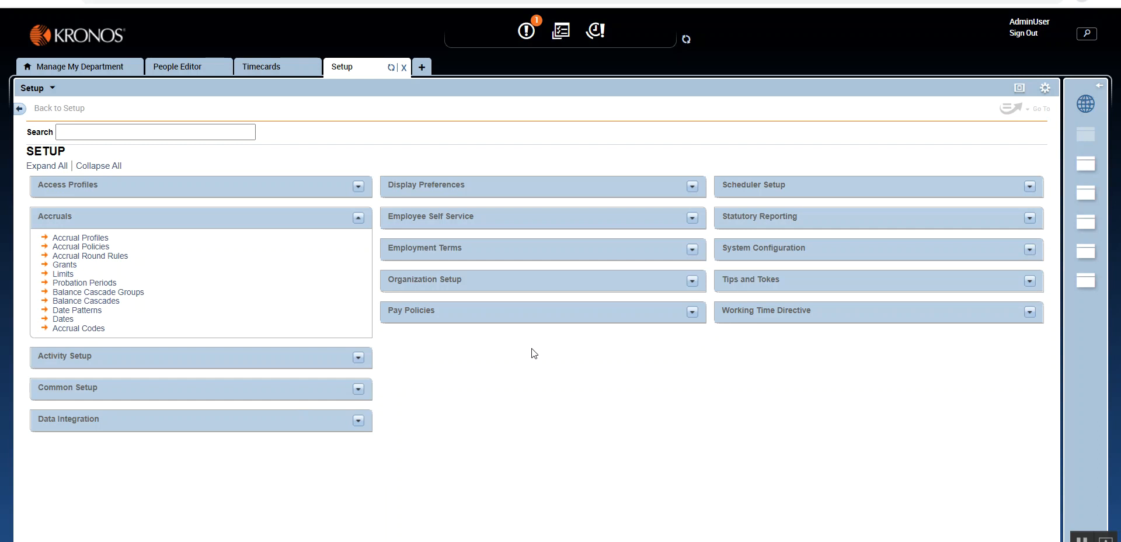
click(690, 313)
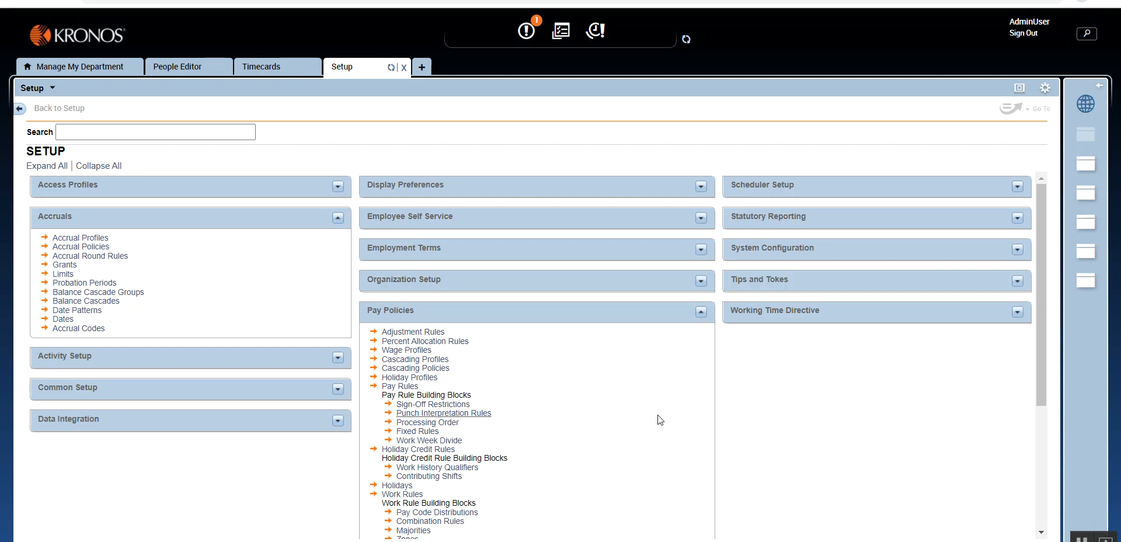
scroll(660, 419, down, 3)
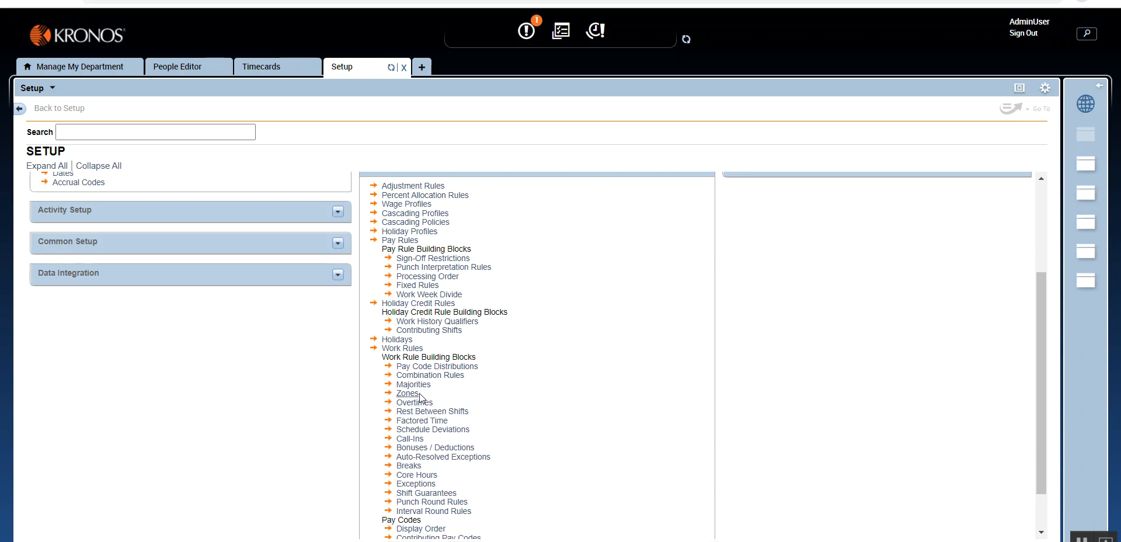
scroll(561, 356, up, 3)
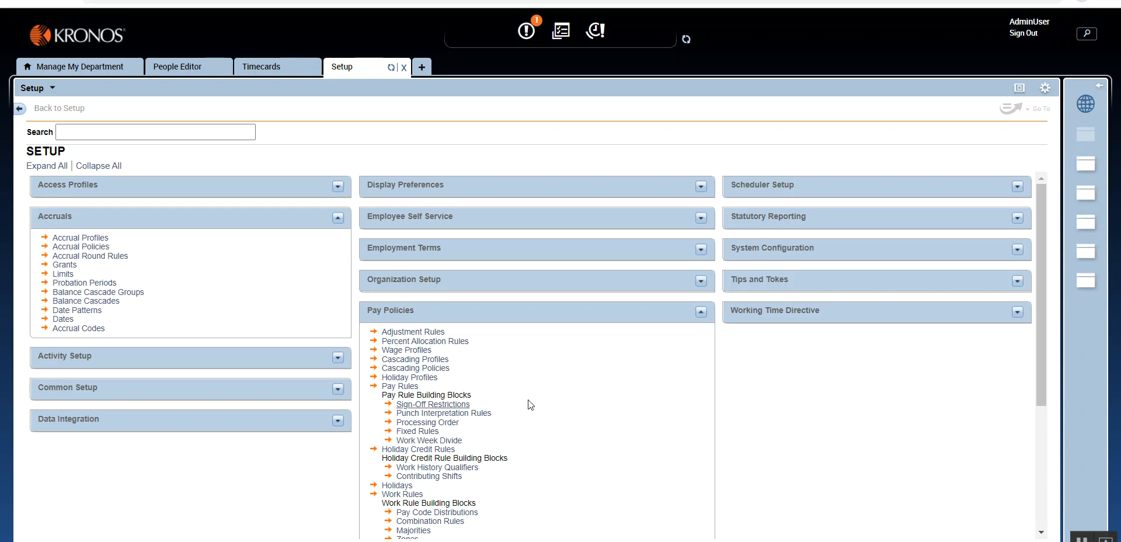
click(701, 312)
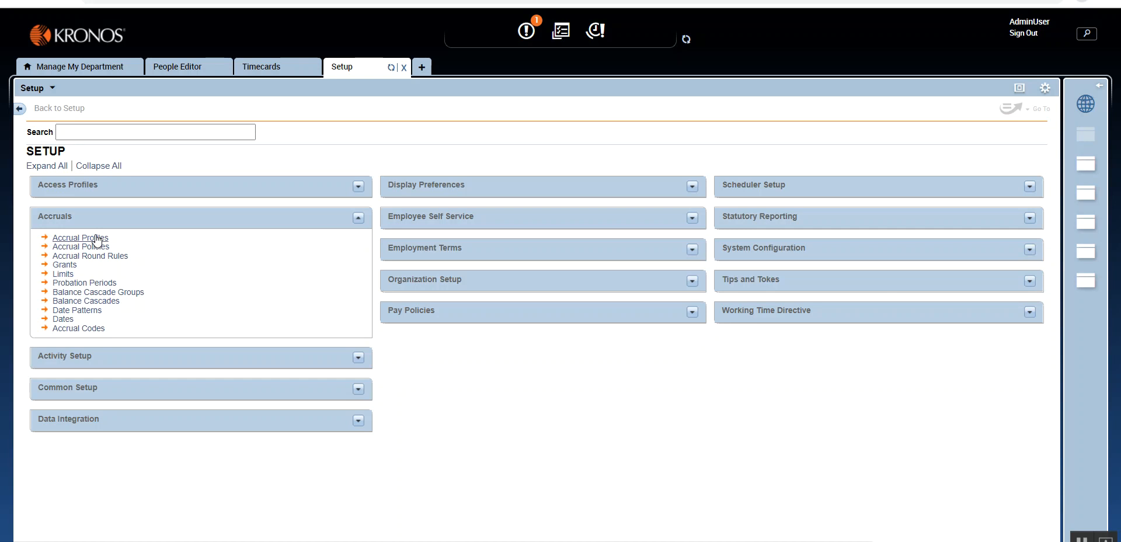
- Examine the Accruals & Leave section of the employee's People Editor record, including the choices for the accrual profile
click(173, 69)
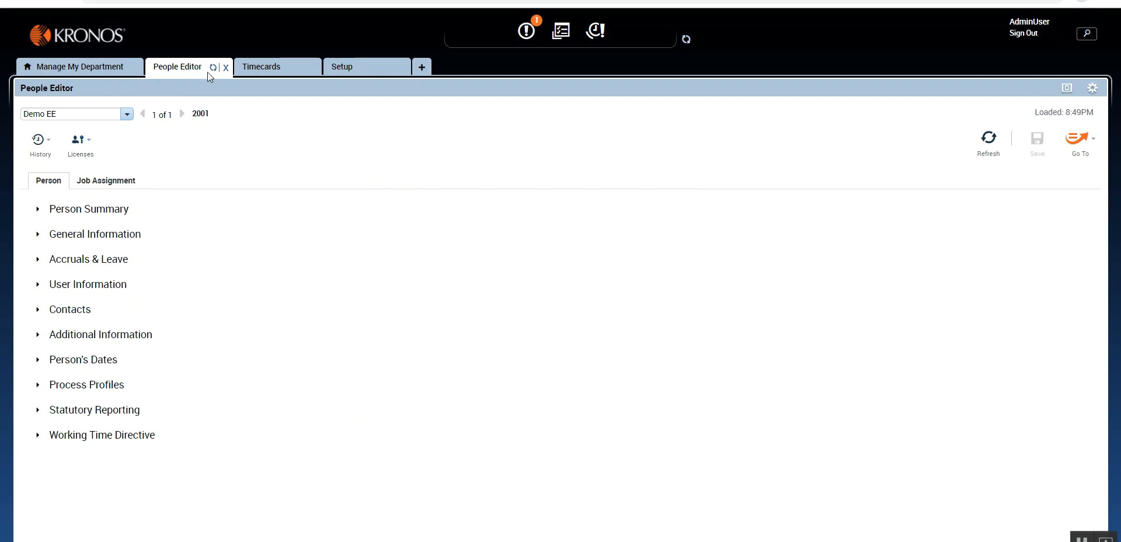
click(51, 263)
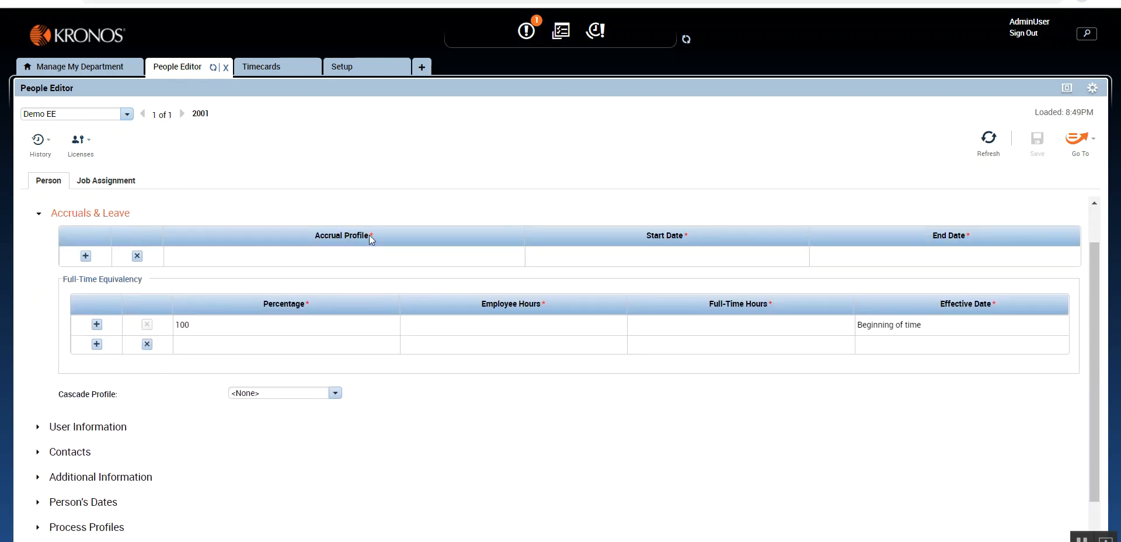
click(350, 73)
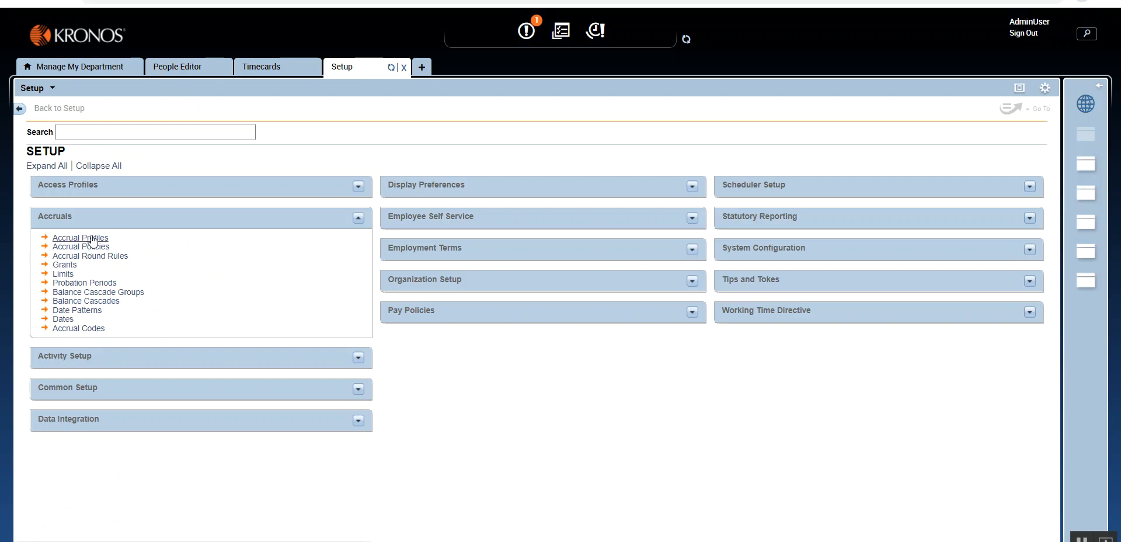
click(178, 66)
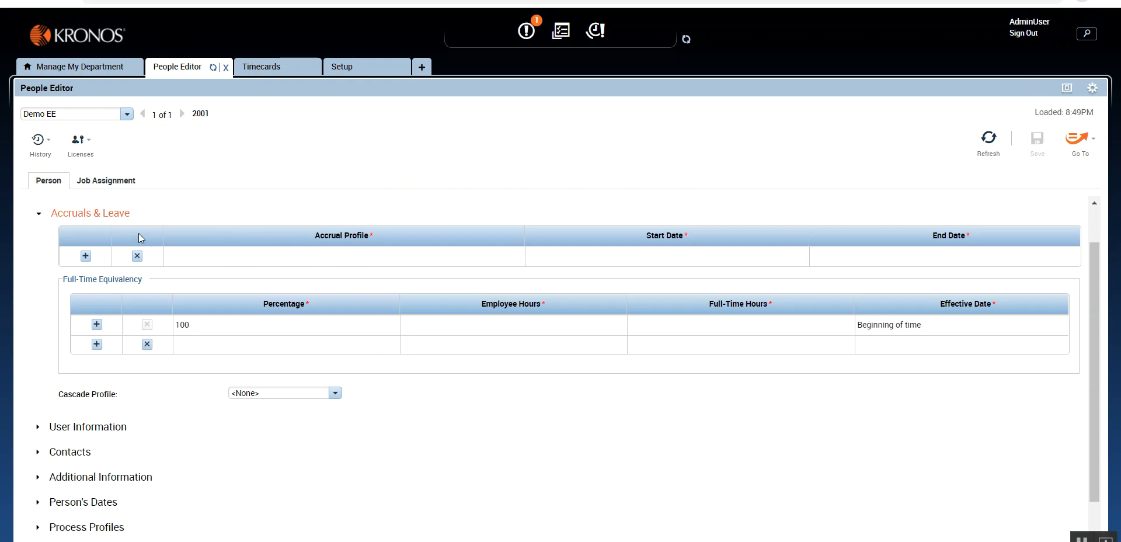
click(328, 263)
click(330, 265)
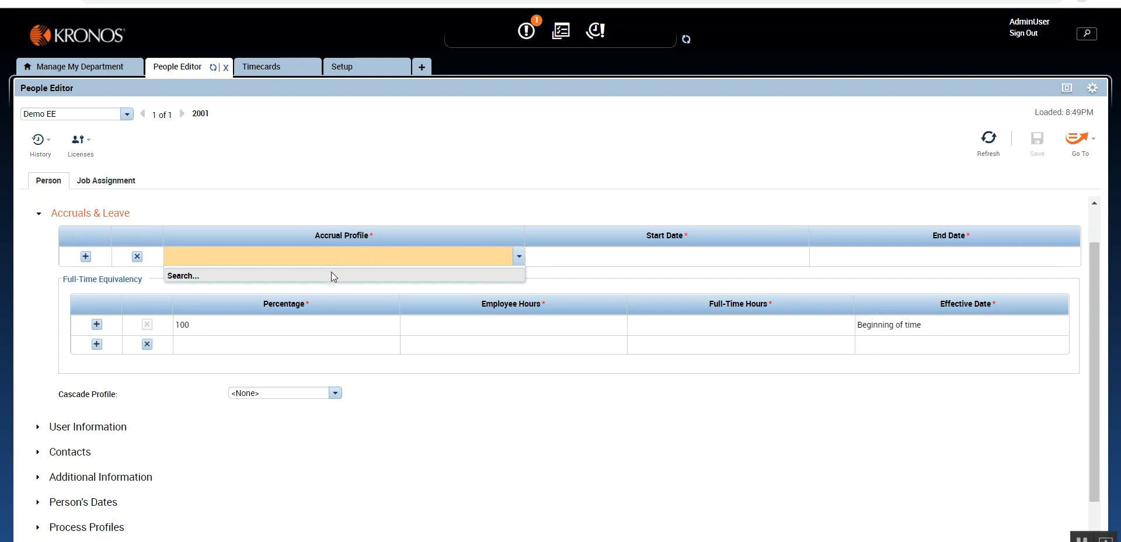
click(392, 168)
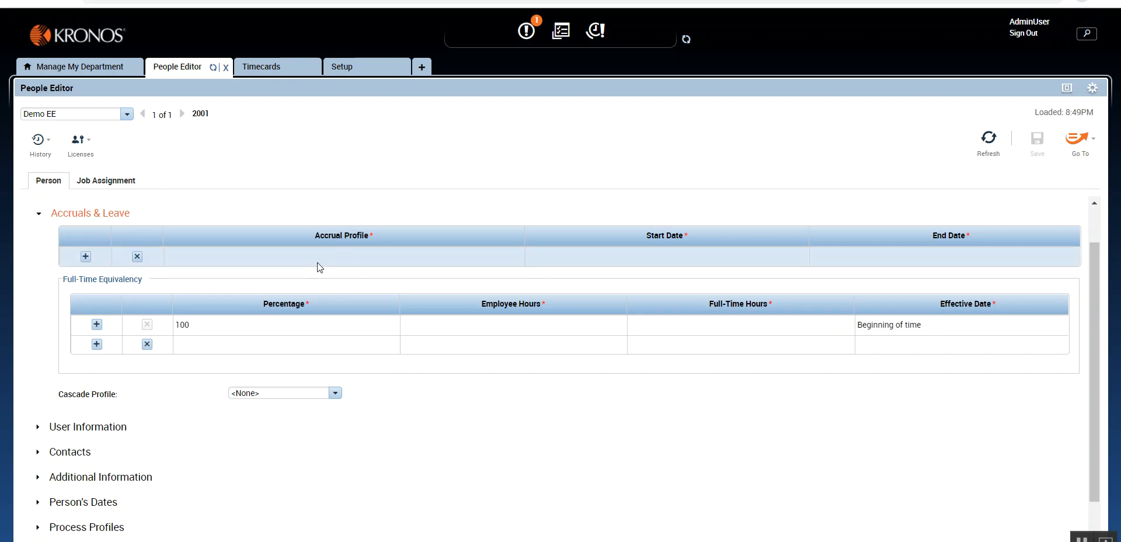
- Check the Accruals details of the employee's timecard and return to the People Editor record
click(264, 72)
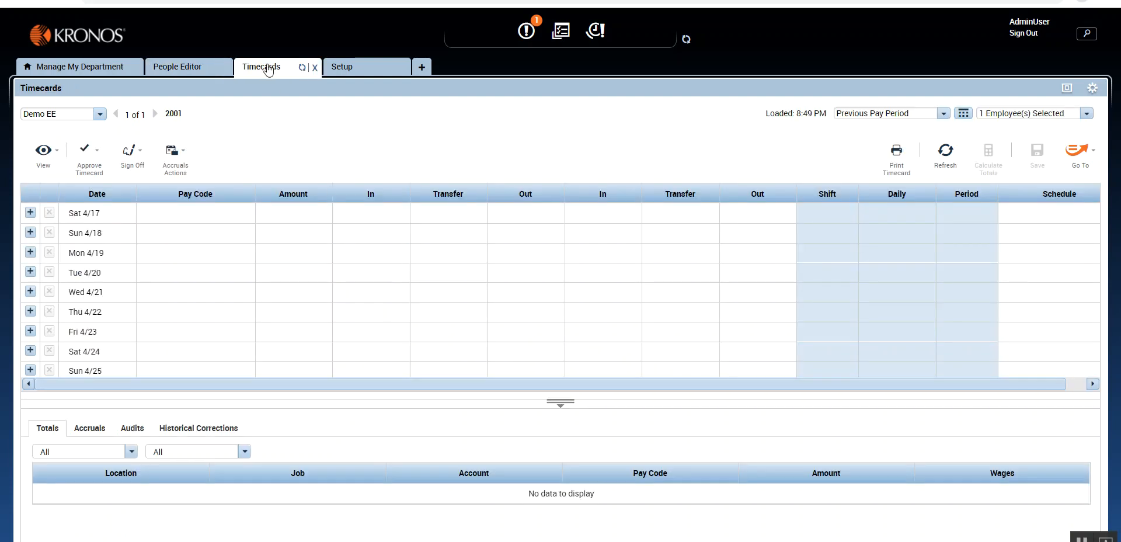
click(86, 432)
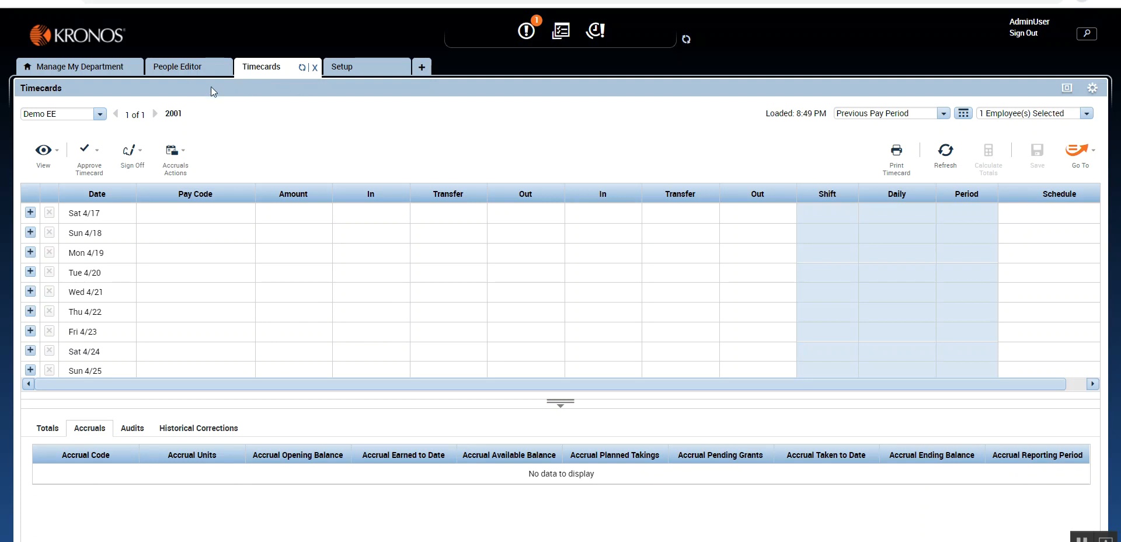
click(342, 68)
click(279, 70)
click(197, 70)
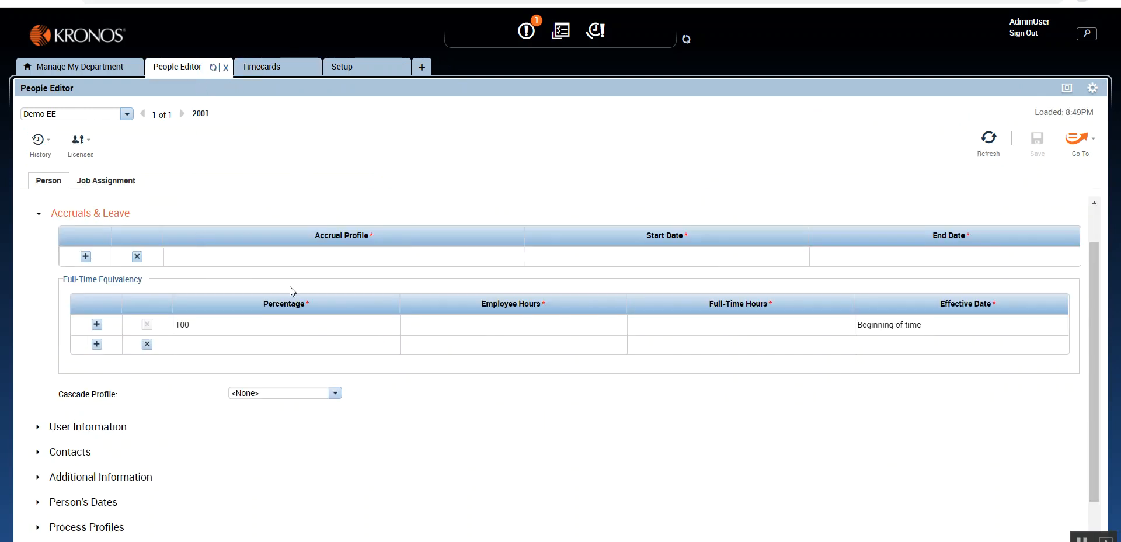
- Create a new accrual code in the Accruals setup and name it Vacation Demo
click(365, 68)
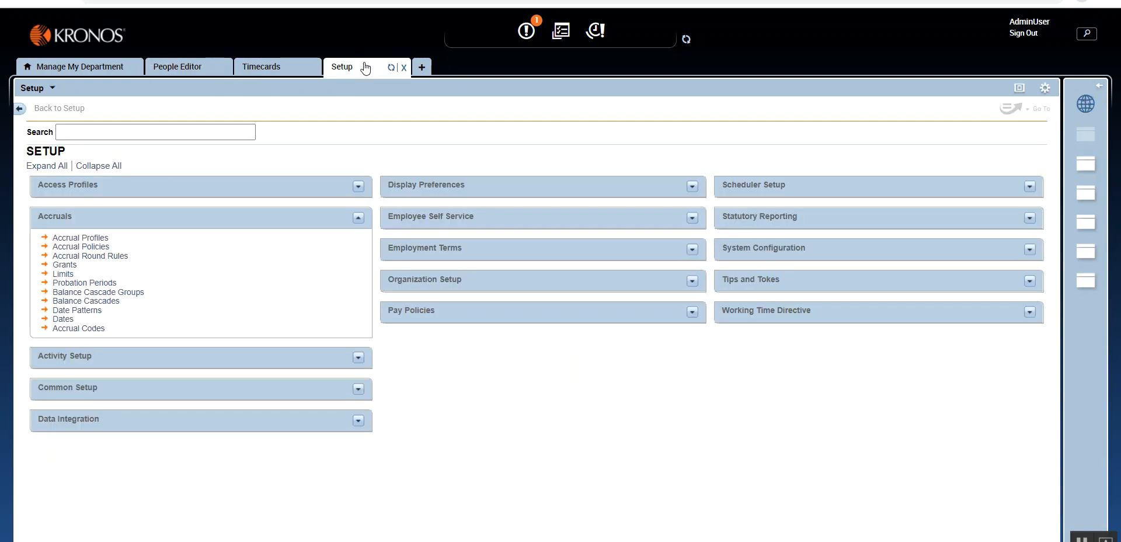
click(75, 330)
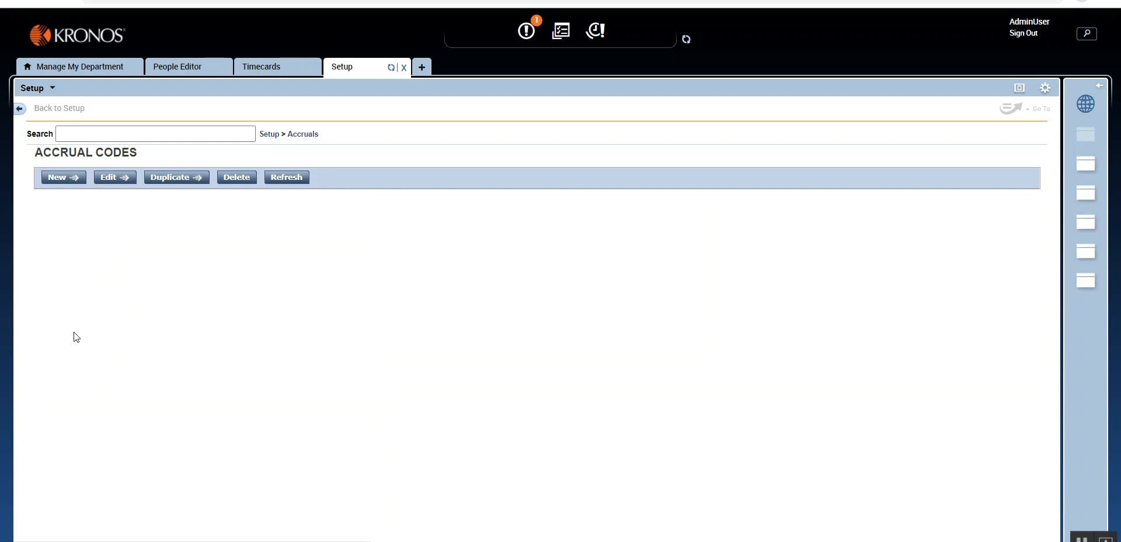
click(57, 182)
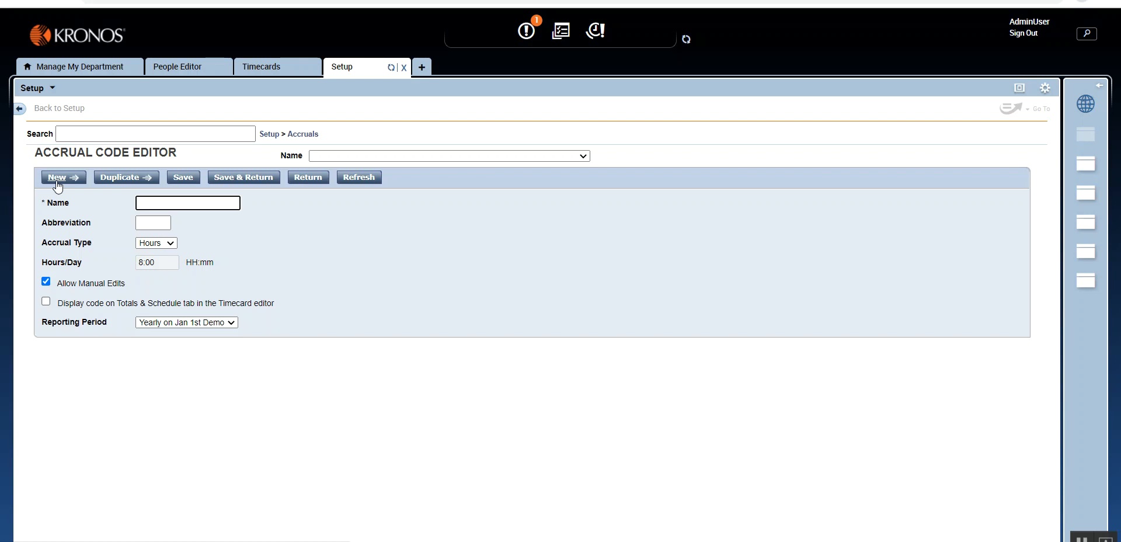
text(Vacation Demo)
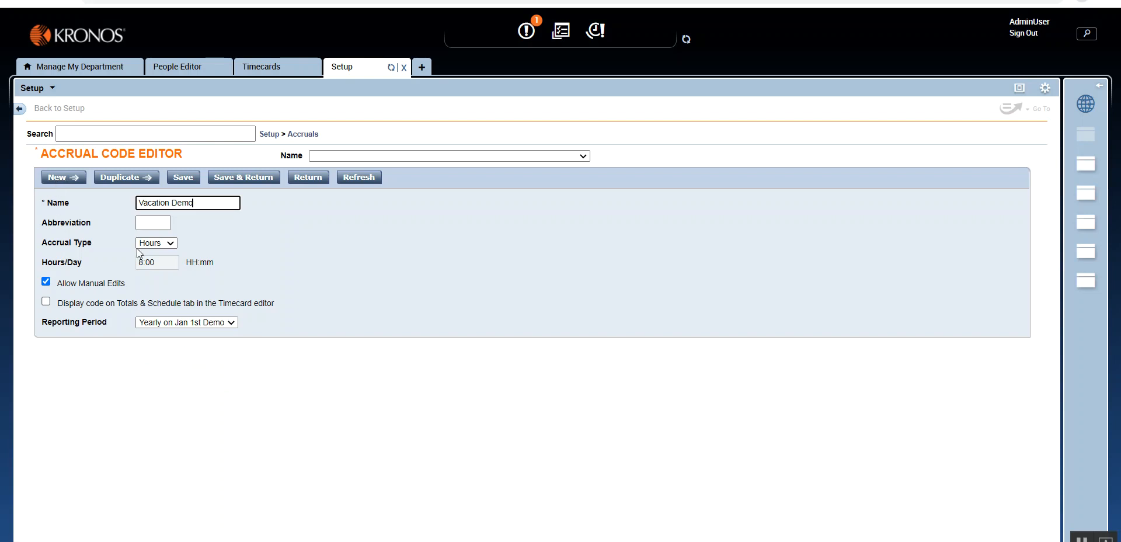
- Try the Days accrual type and its Hours/Day field for the code, and set the type back to Hours
click(171, 243)
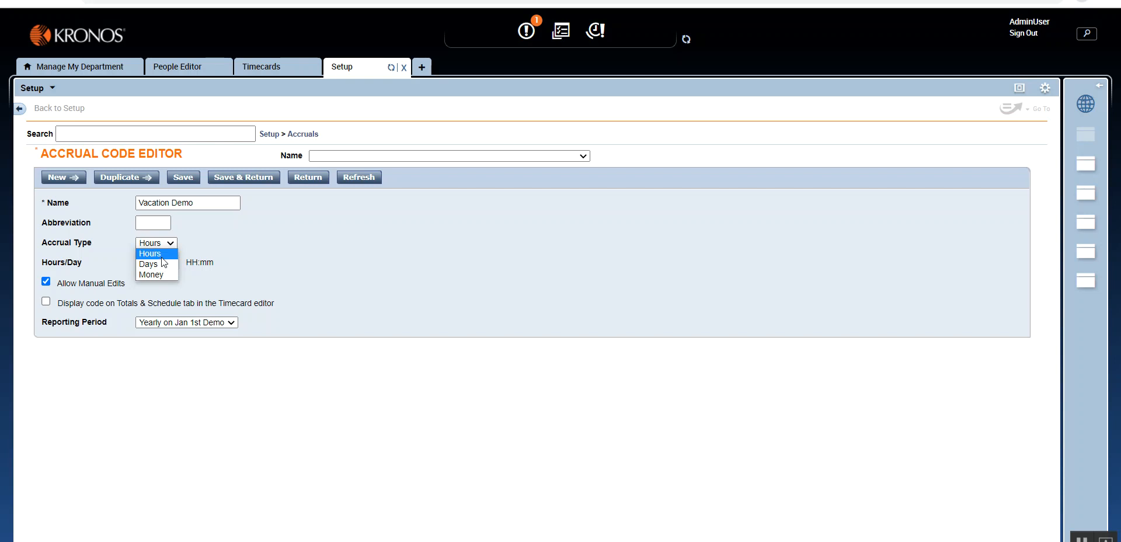
click(248, 242)
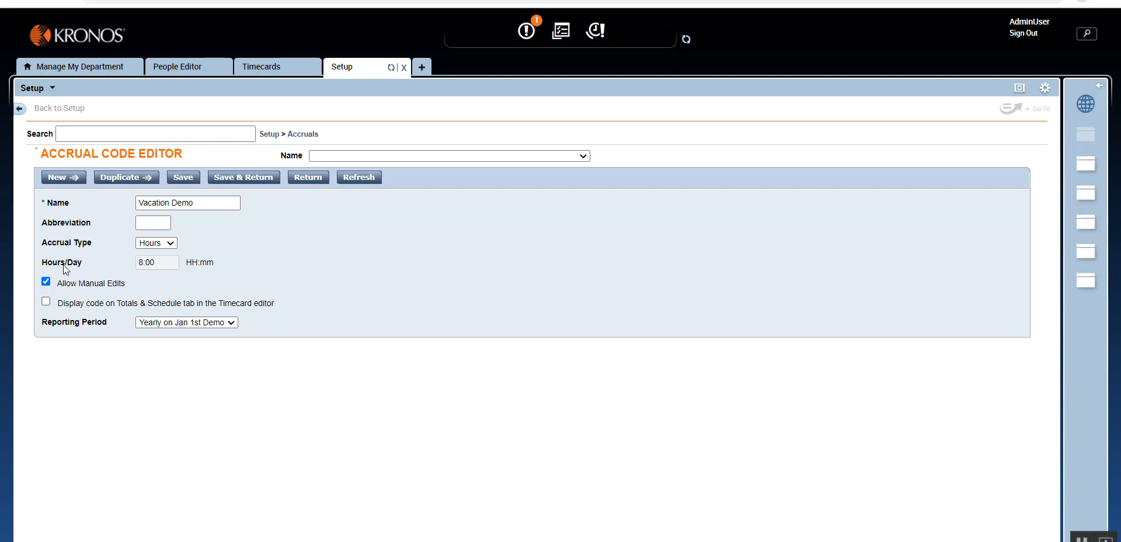
click(171, 243)
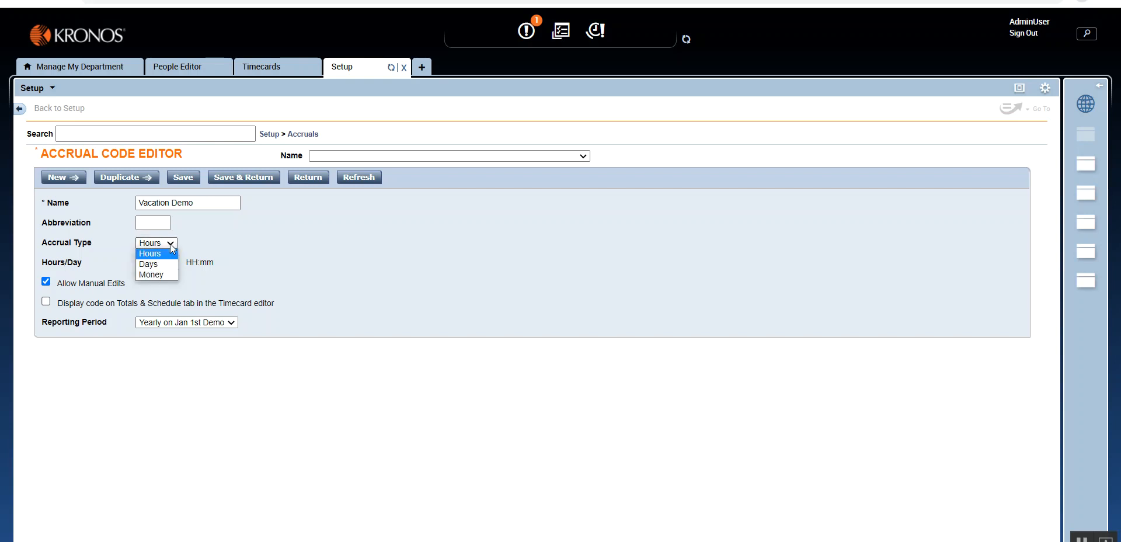
click(148, 264)
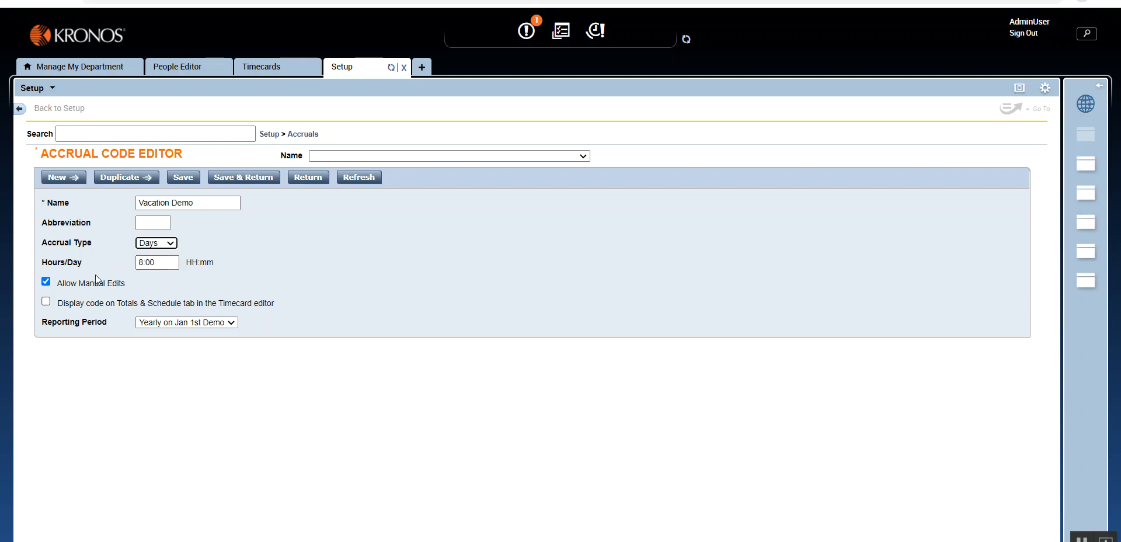
double_click(139, 263)
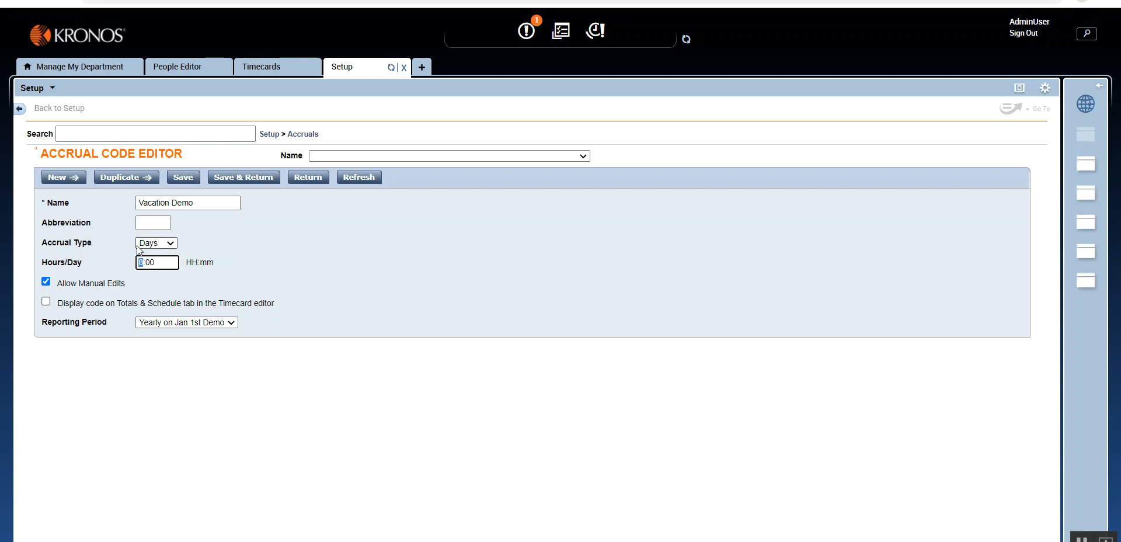
click(200, 270)
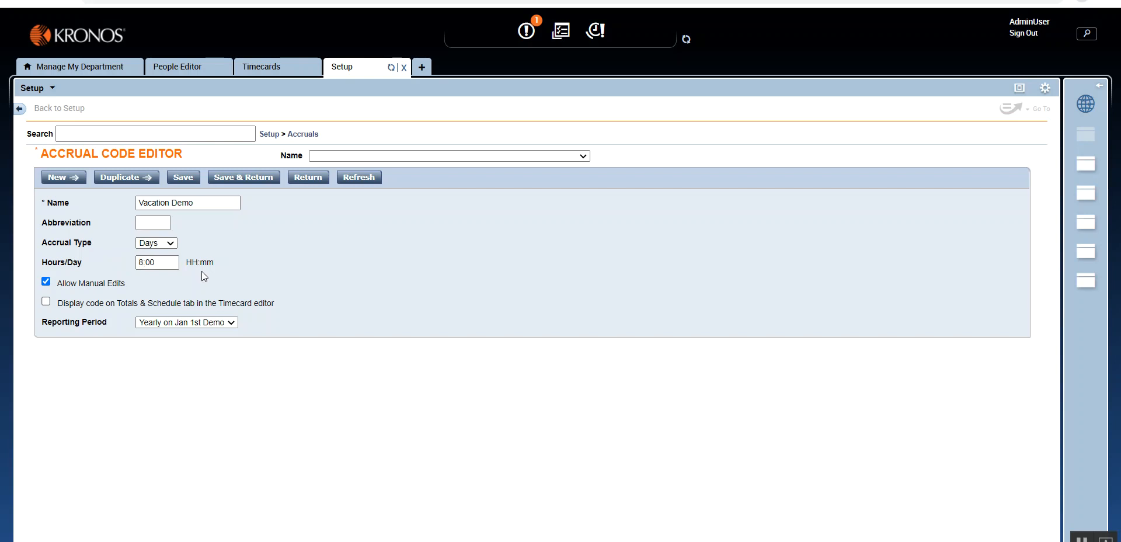
click(173, 244)
click(166, 261)
click(213, 232)
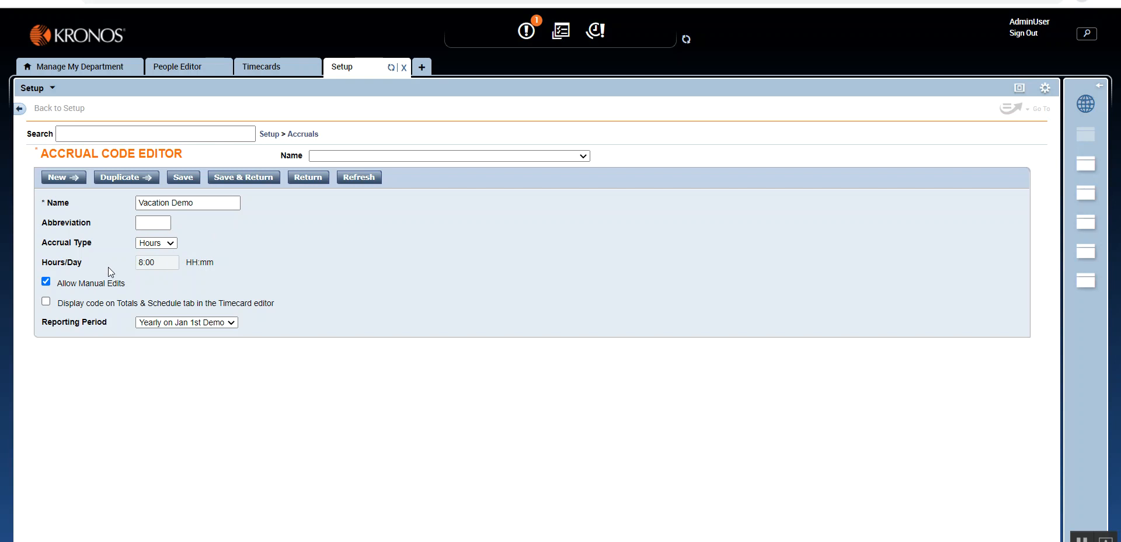
- Examine the accrual code's Allow Manual Edits option and its option for displaying the code in the Timecard editor
drag(56, 283, 138, 287)
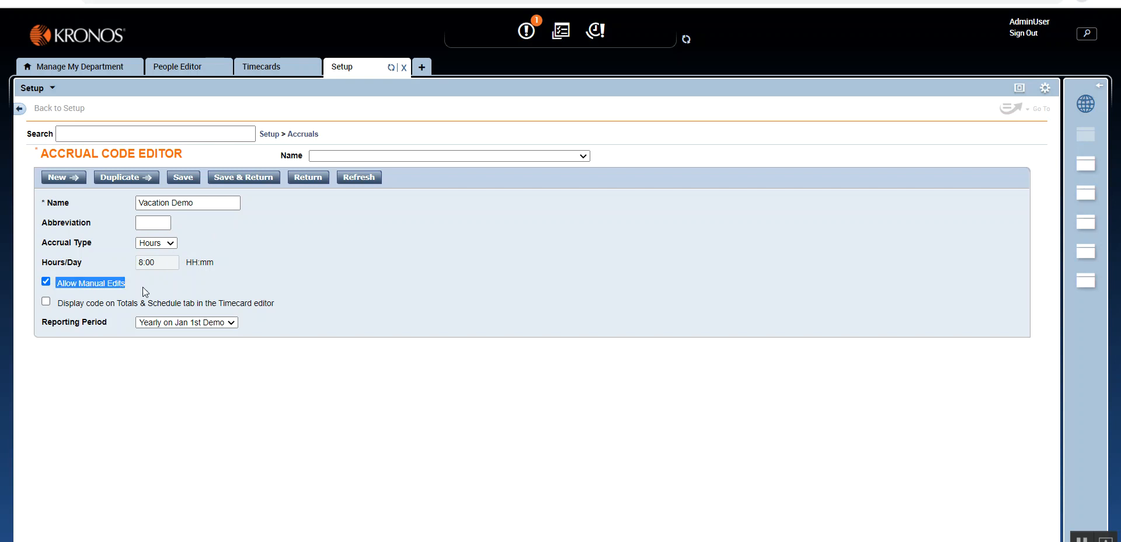
click(144, 286)
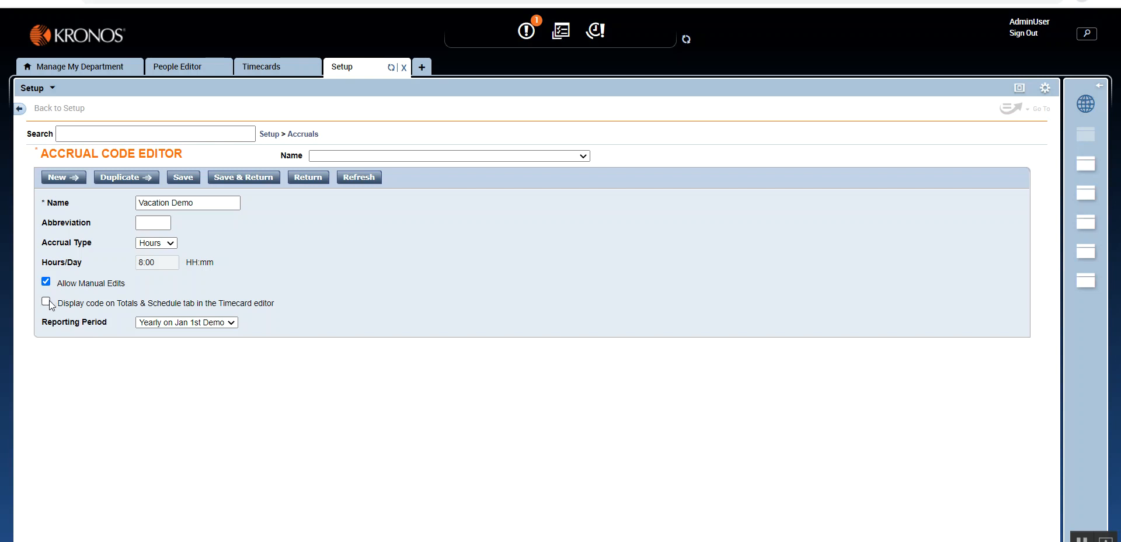
drag(58, 304, 285, 311)
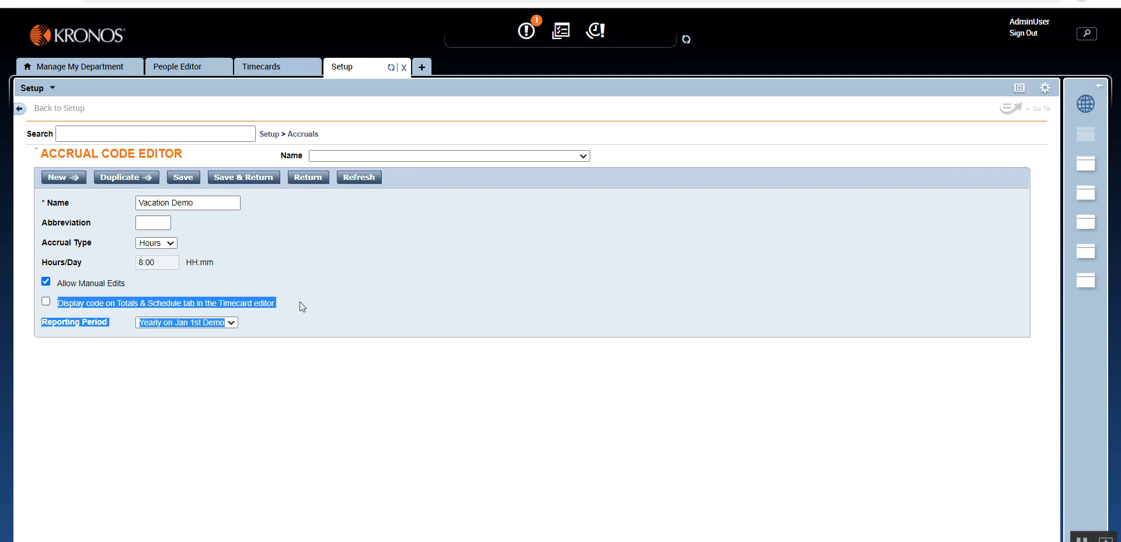
click(300, 300)
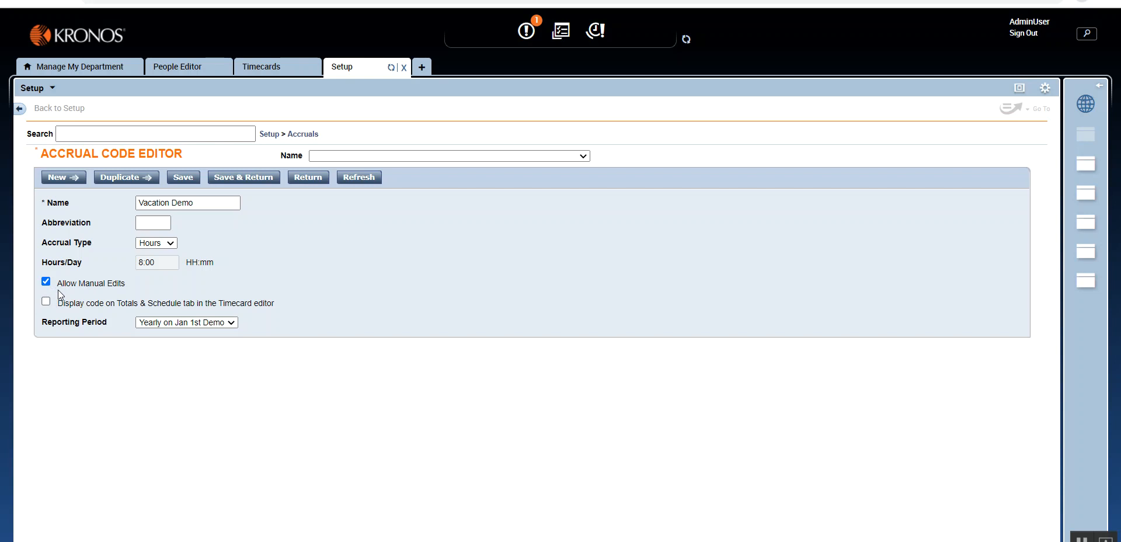
drag(56, 284, 130, 291)
click(140, 283)
- View the available Accruals Actions in the employee's timecard and return to the accrual code
click(264, 62)
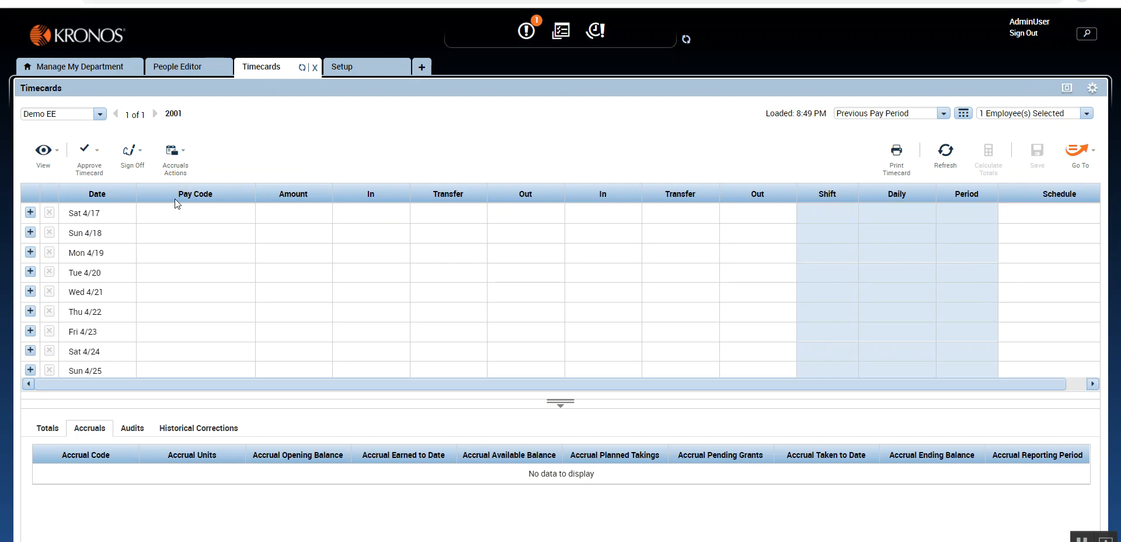
click(182, 169)
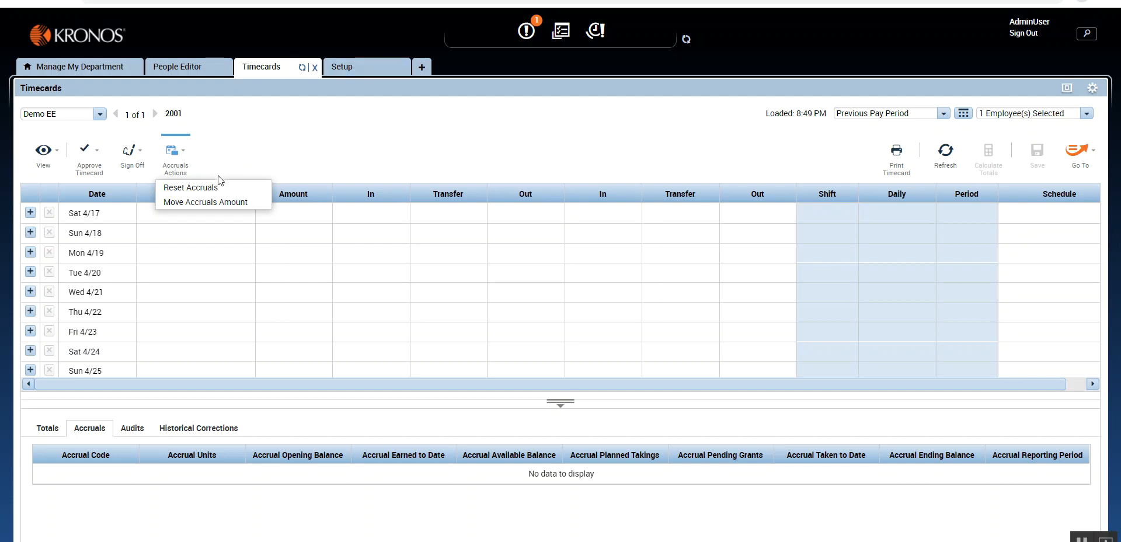
click(341, 72)
- Disable Allow Manual Edits for the accrual code, compare with the timecard's Accruals Actions, and enable the option again
click(45, 283)
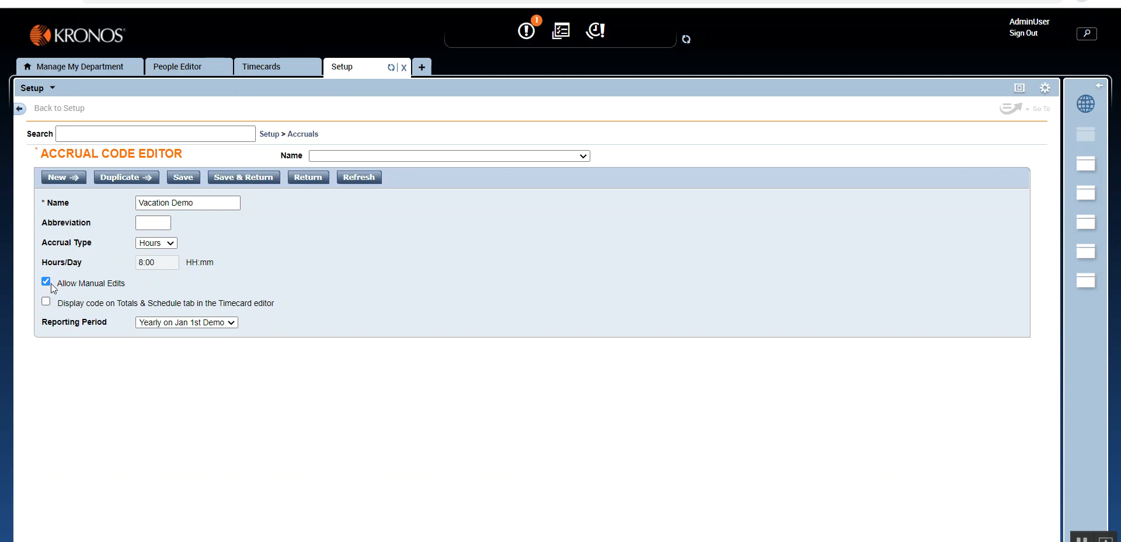
click(261, 66)
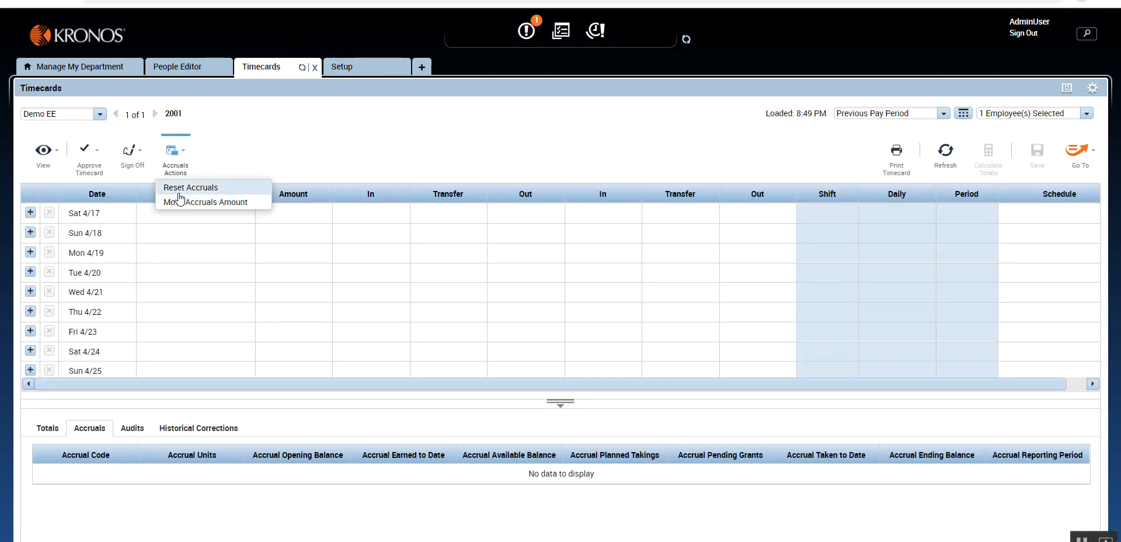
click(341, 66)
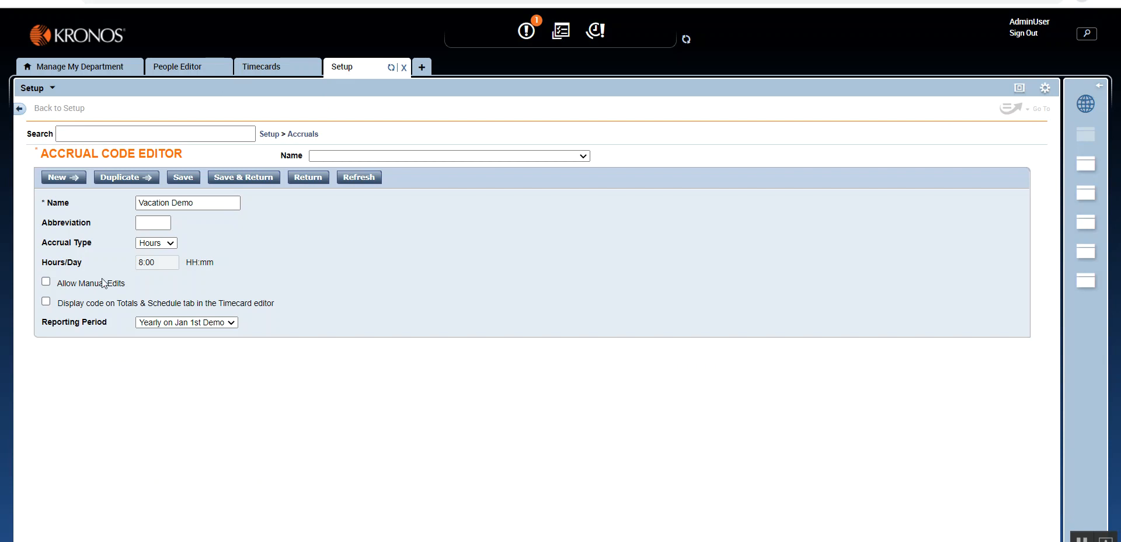
drag(56, 283, 139, 285)
click(46, 282)
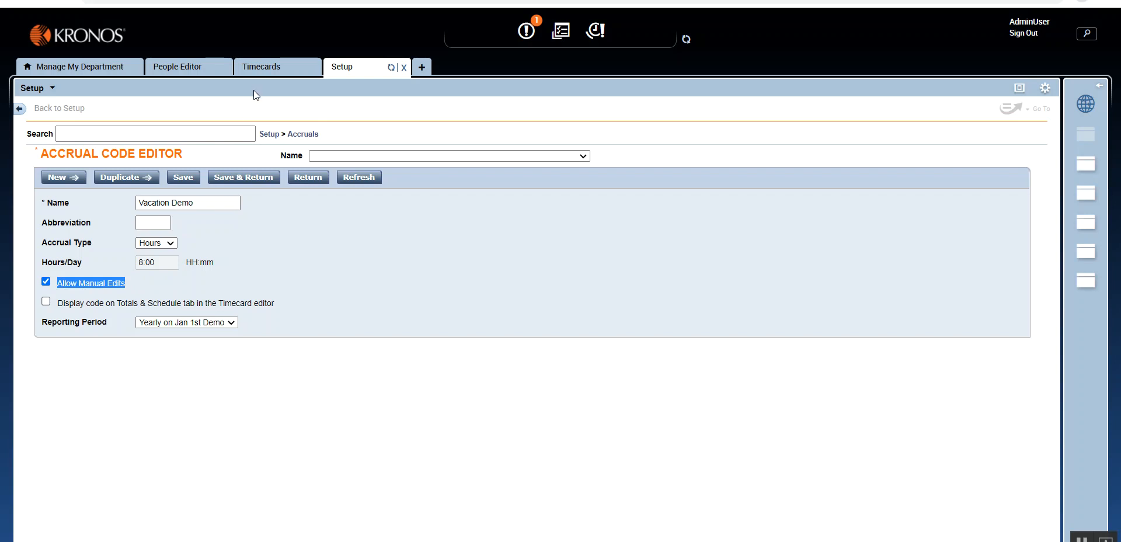
- View the accruals actions available for the selected employee in the department's Genie, including Update Earned Accruals and Reset Accrual Balances
click(261, 66)
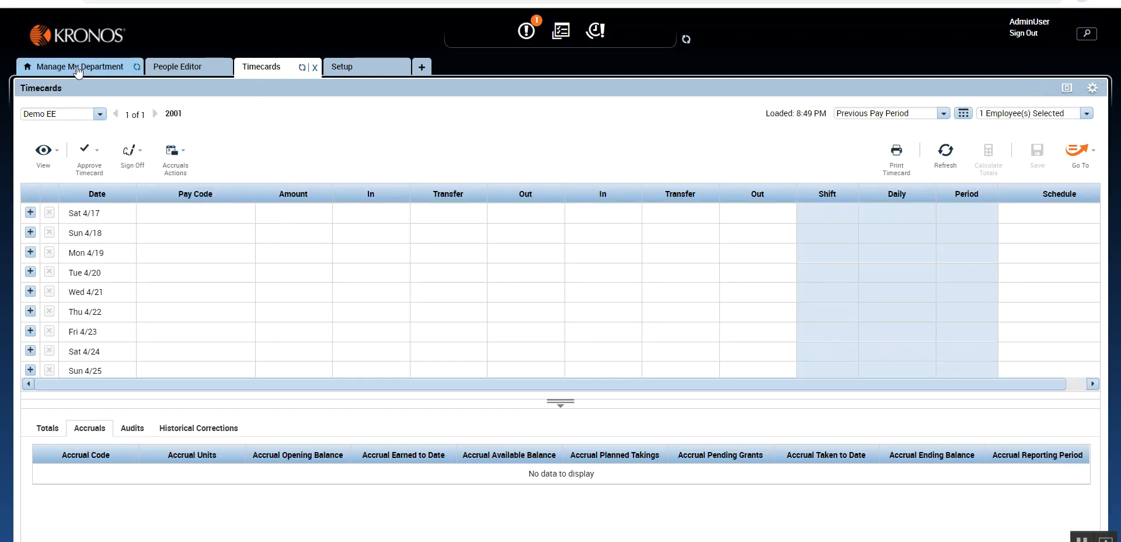
click(86, 69)
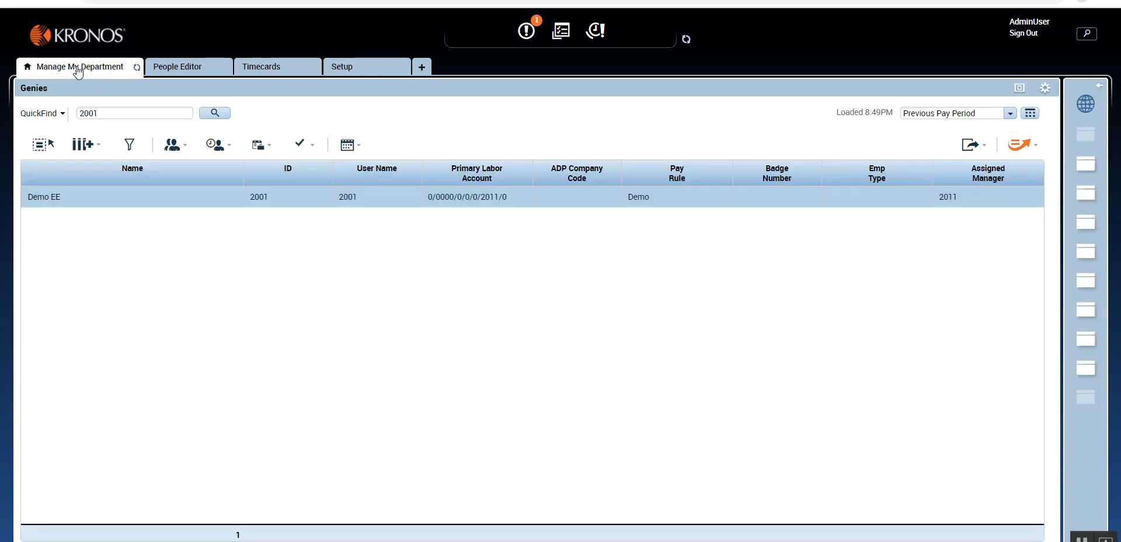
click(305, 144)
click(252, 292)
click(258, 147)
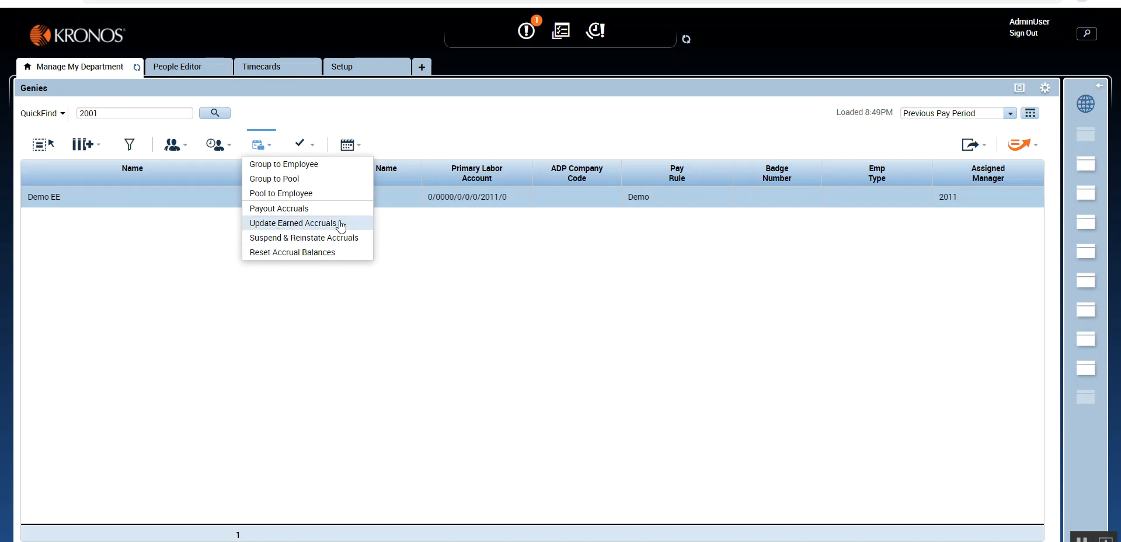
click(428, 237)
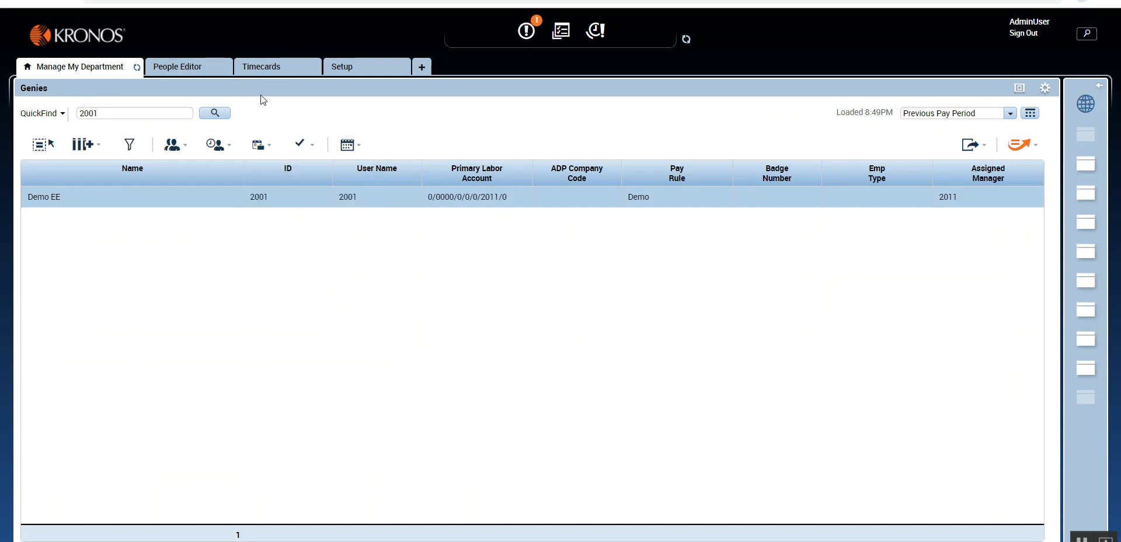
- Save the Vacation Demo accrual code and return to the list of accrual codes
click(344, 69)
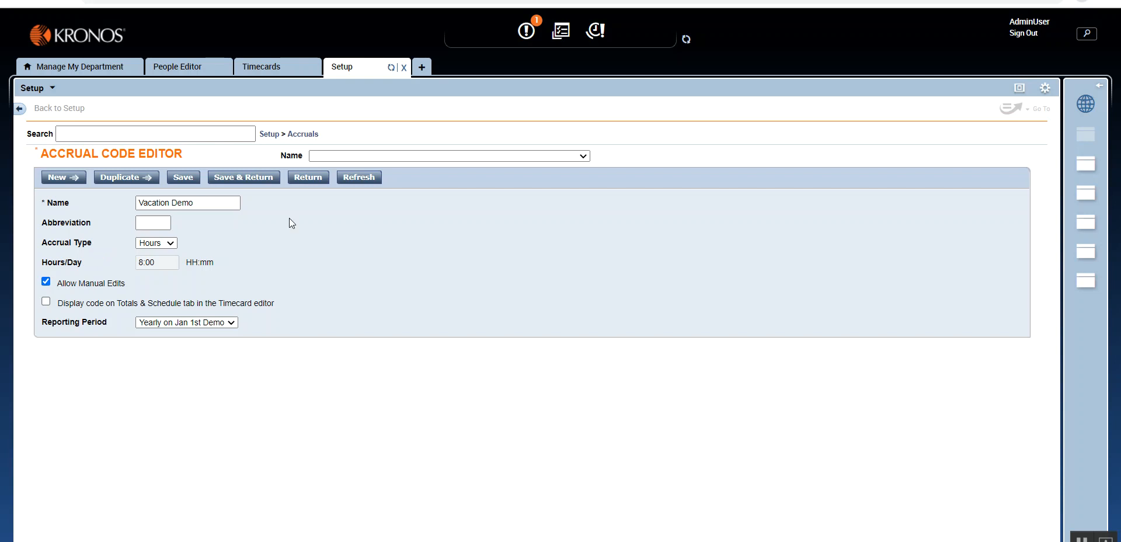
click(235, 184)
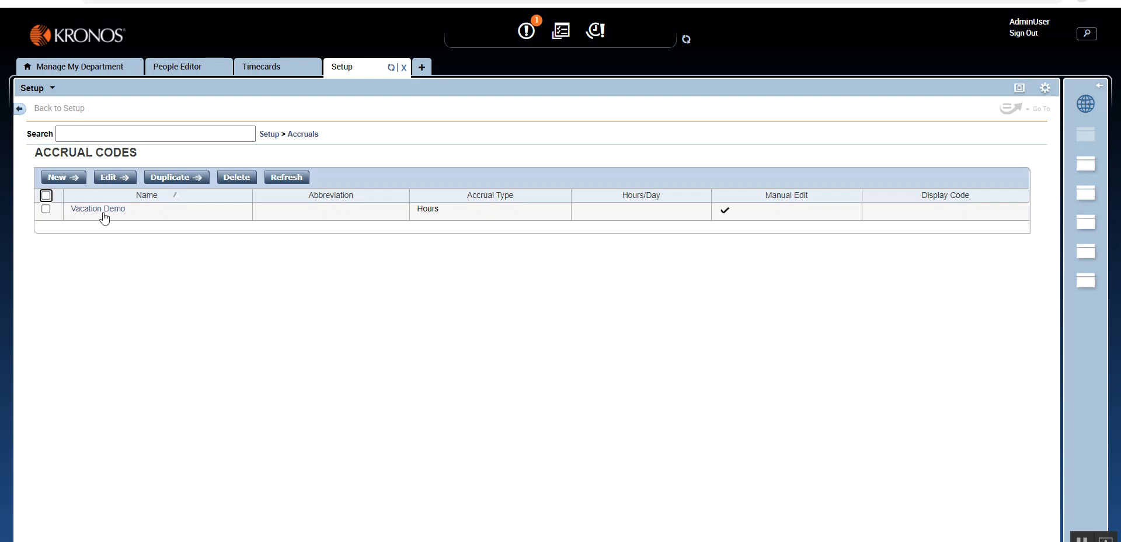
- Start a new accrual policy to inspect its Accrual choices and unit, and return to the accrual codes list without saving
click(303, 137)
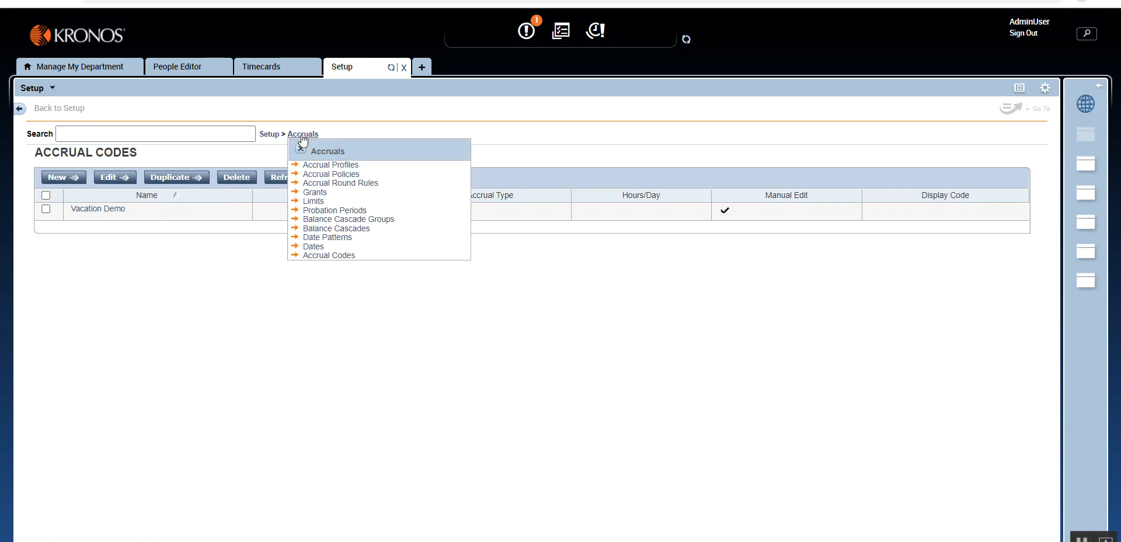
click(318, 176)
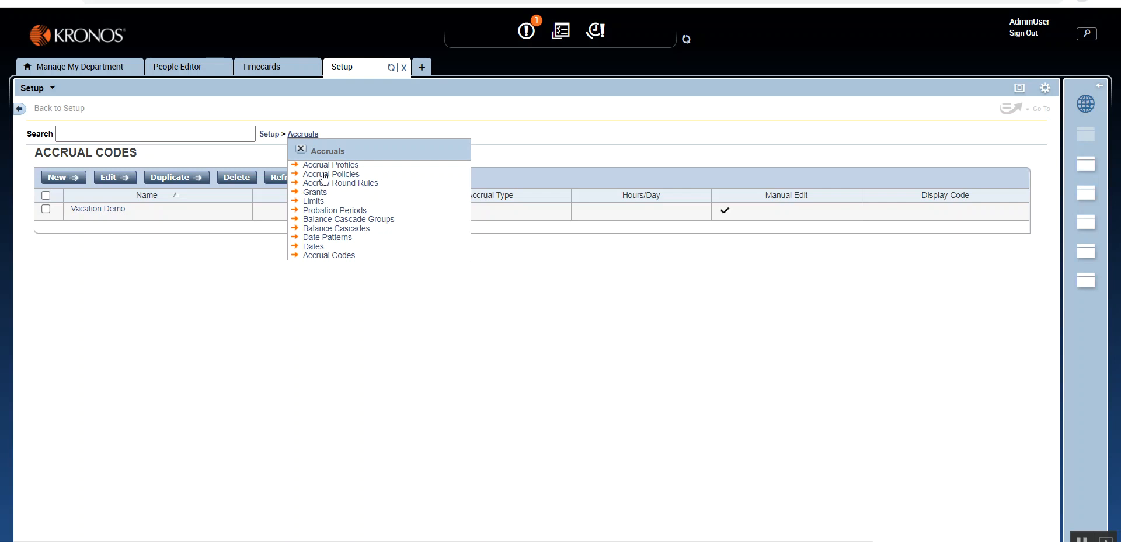
click(324, 175)
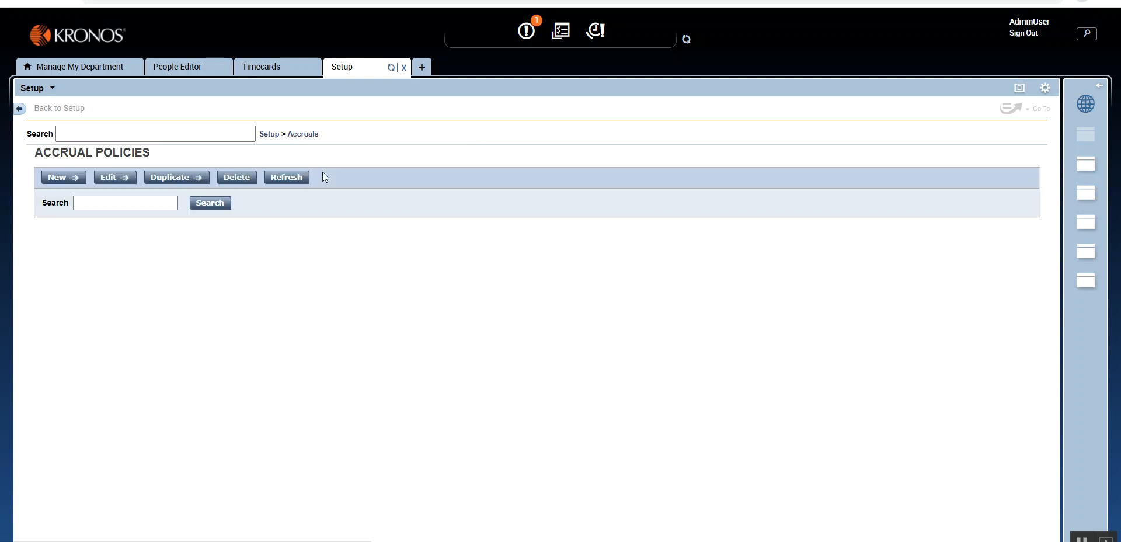
click(50, 179)
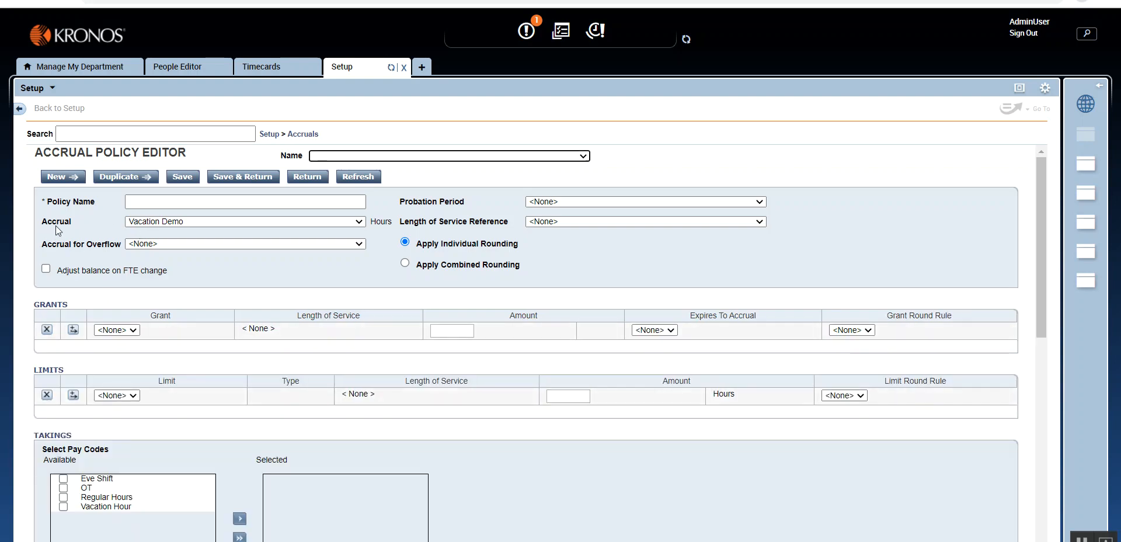
click(173, 223)
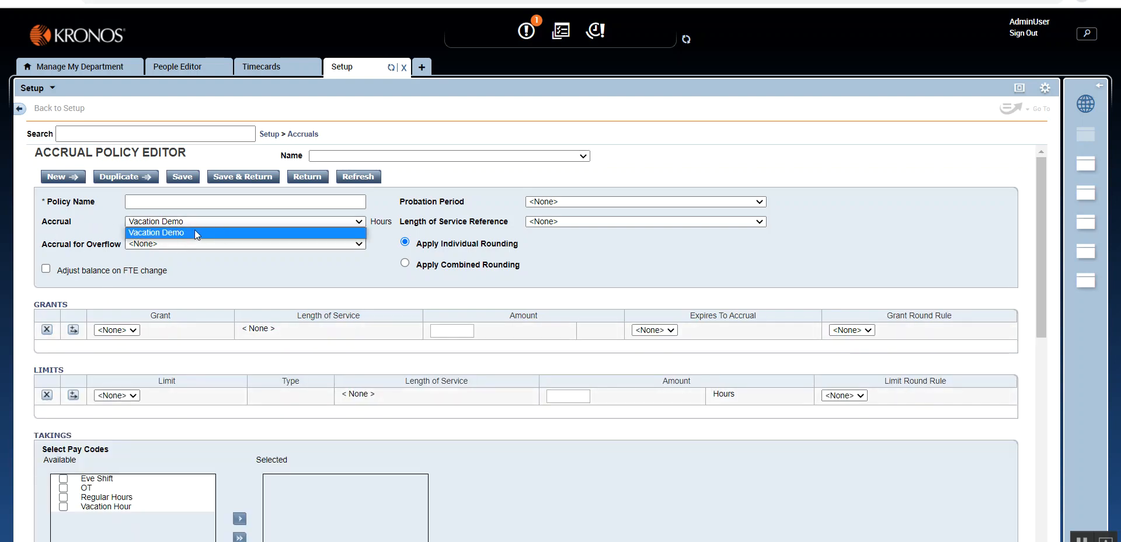
click(194, 232)
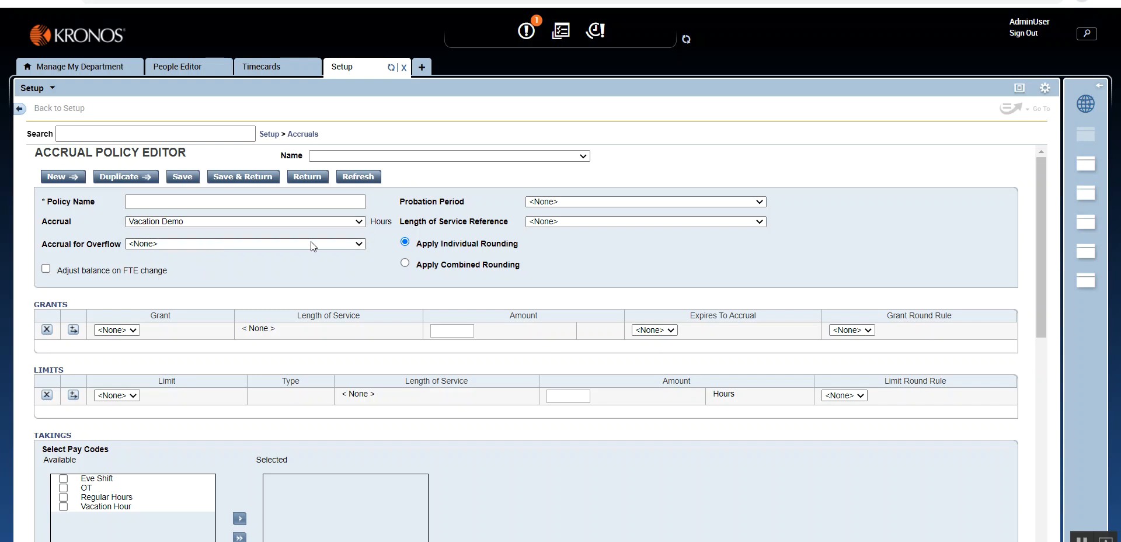
drag(371, 221, 393, 225)
click(178, 222)
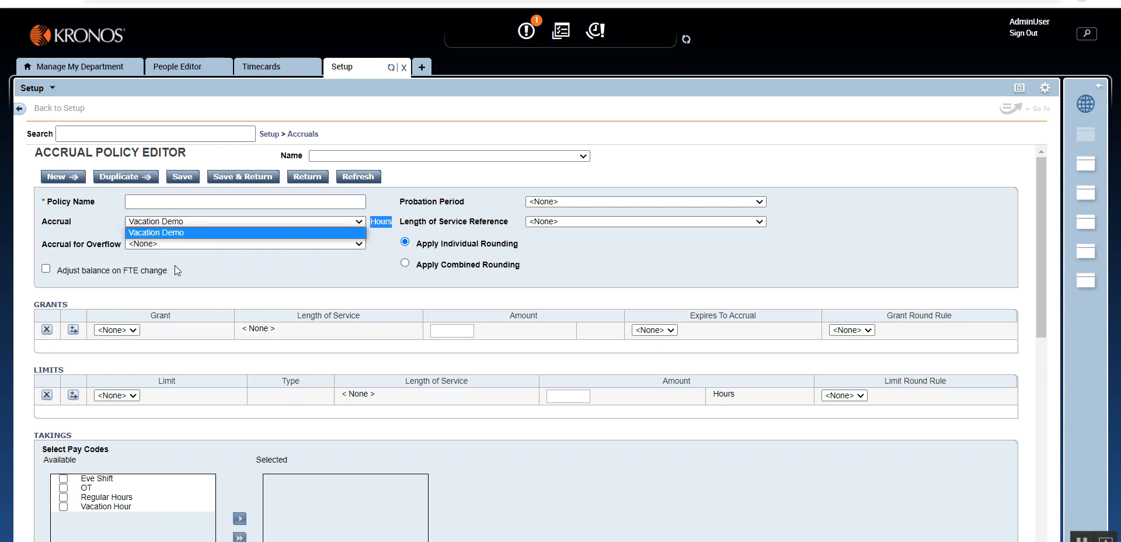
click(332, 268)
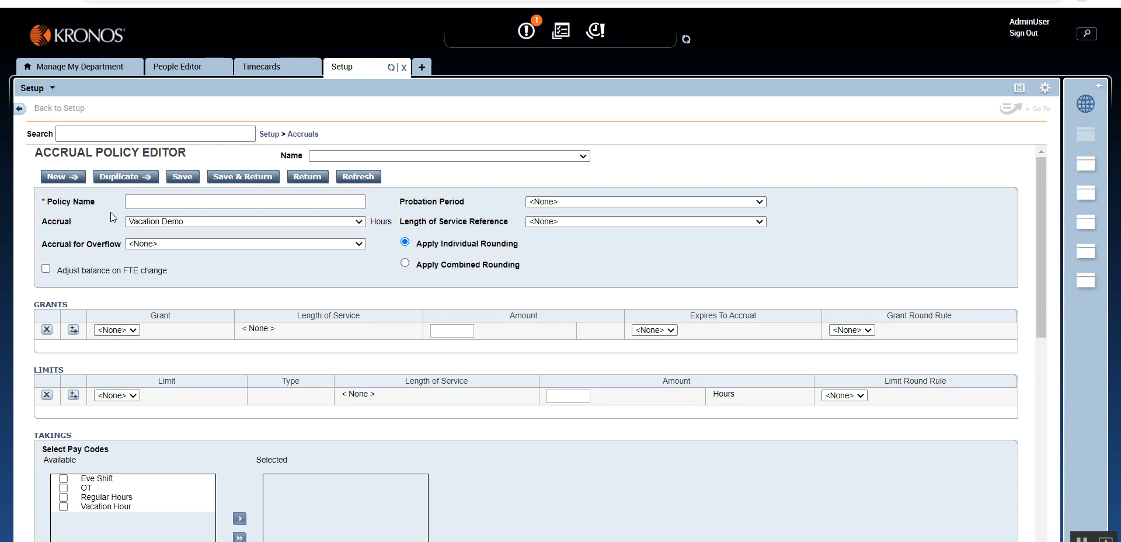
click(302, 135)
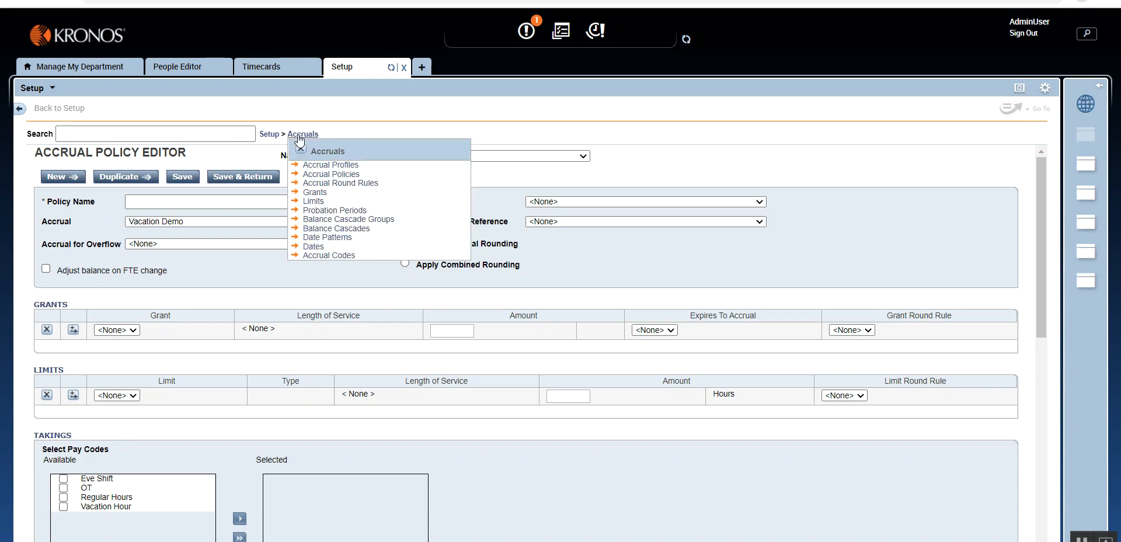
click(328, 256)
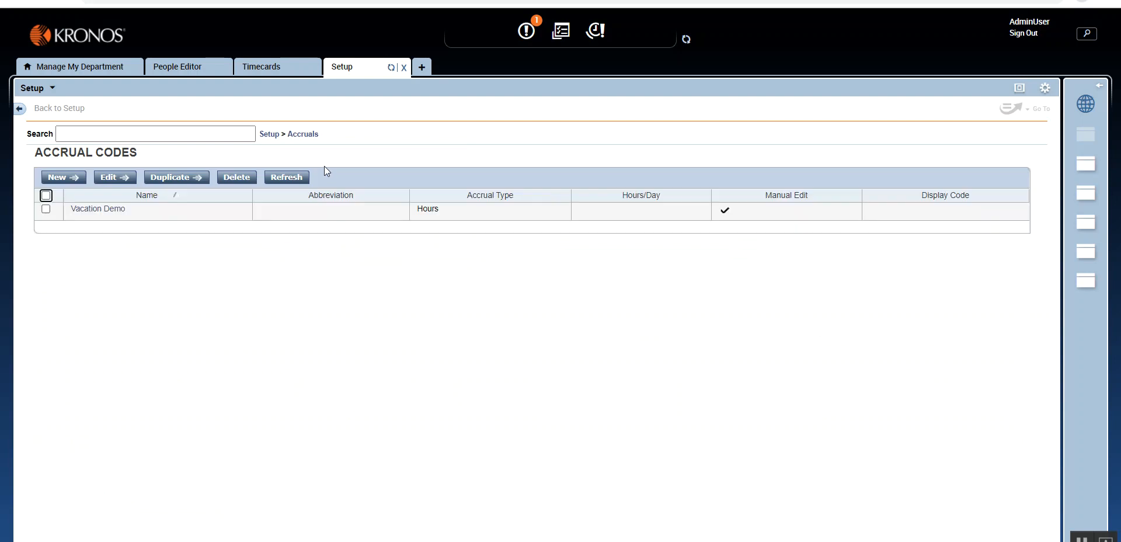
- Examine the Site-Wide and Person-Specific sections of the accruals Dates setup, and consult the employee's timecard for comparison
click(304, 135)
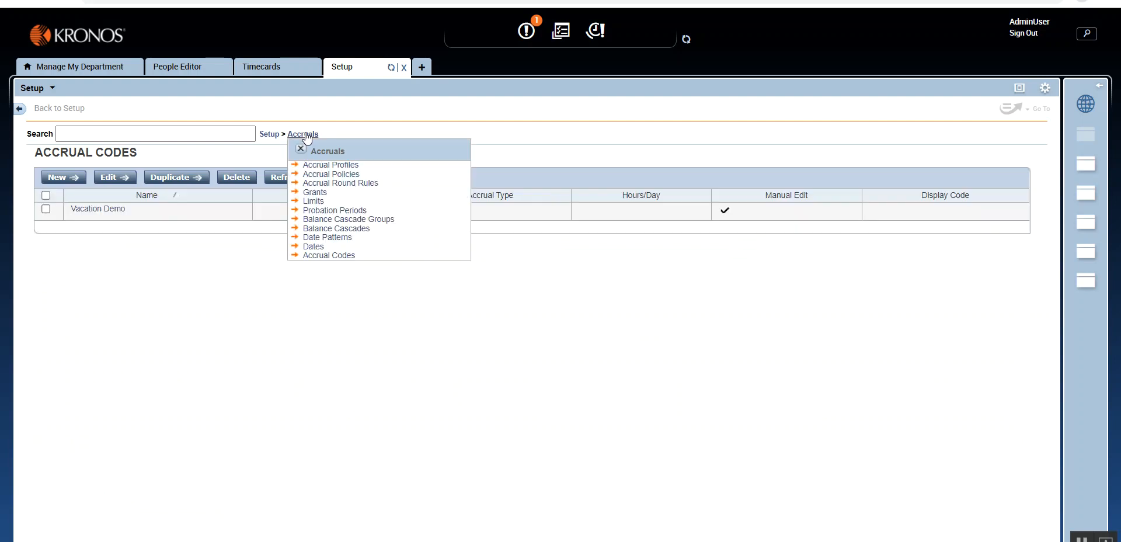
click(314, 247)
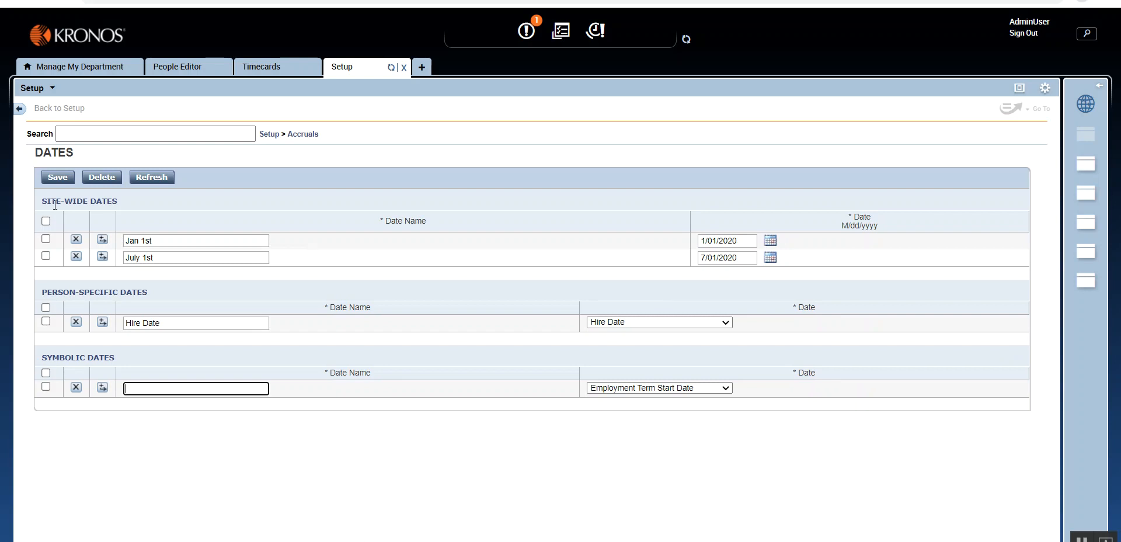
drag(100, 203, 127, 204)
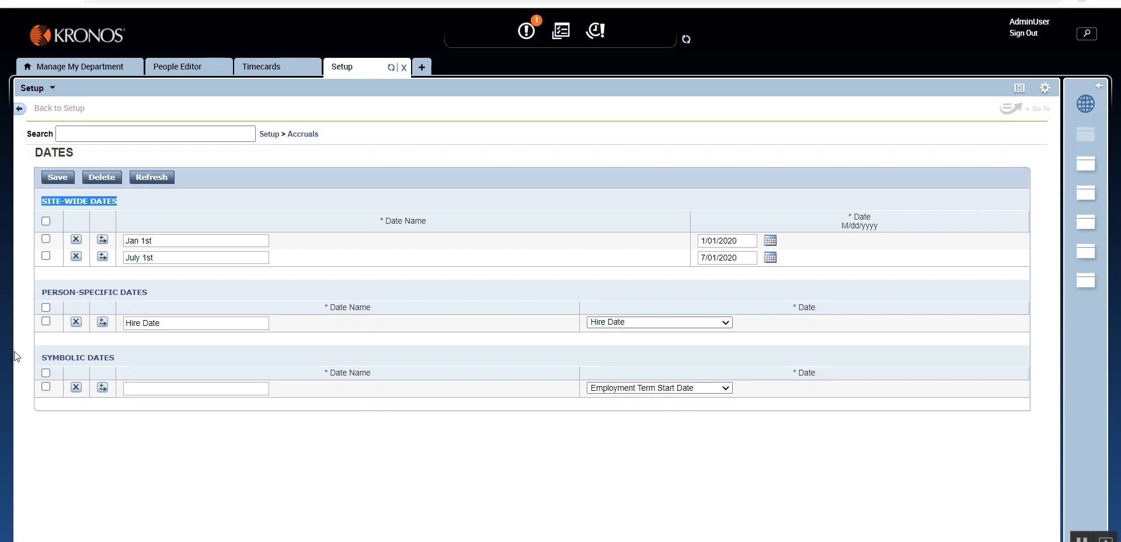
drag(45, 292, 151, 295)
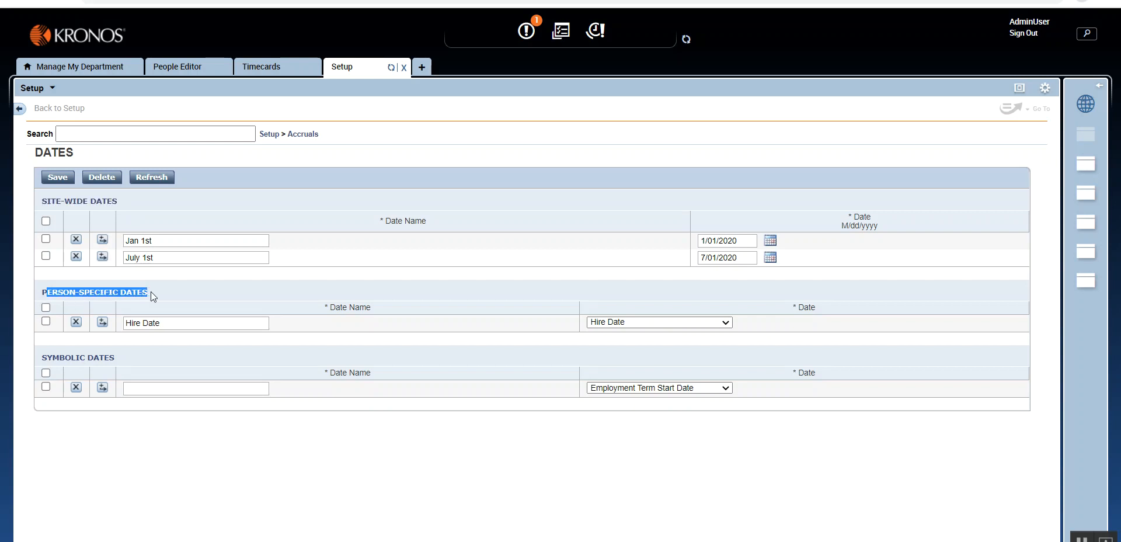
click(153, 293)
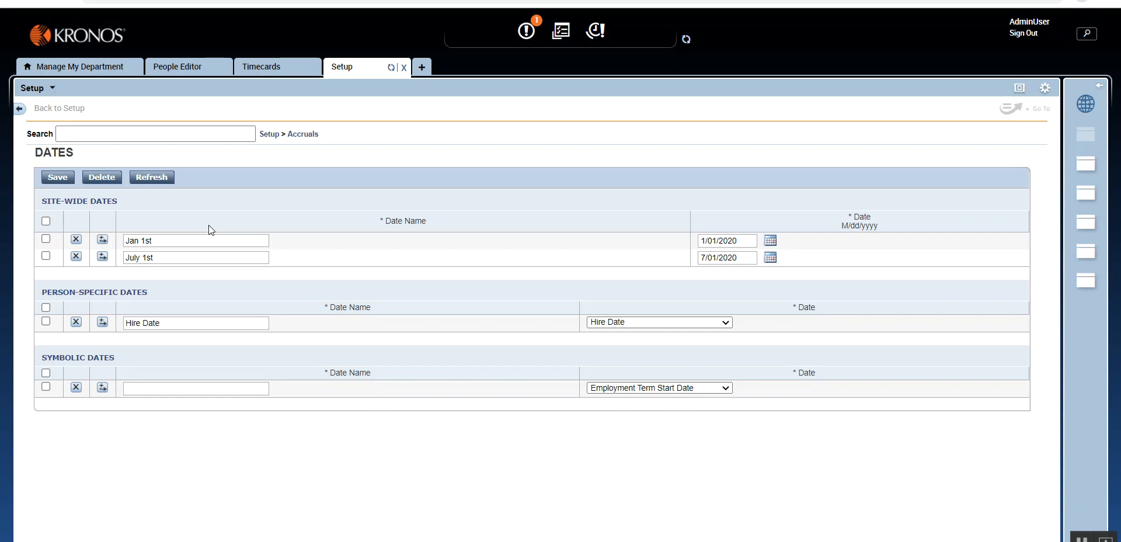
click(260, 67)
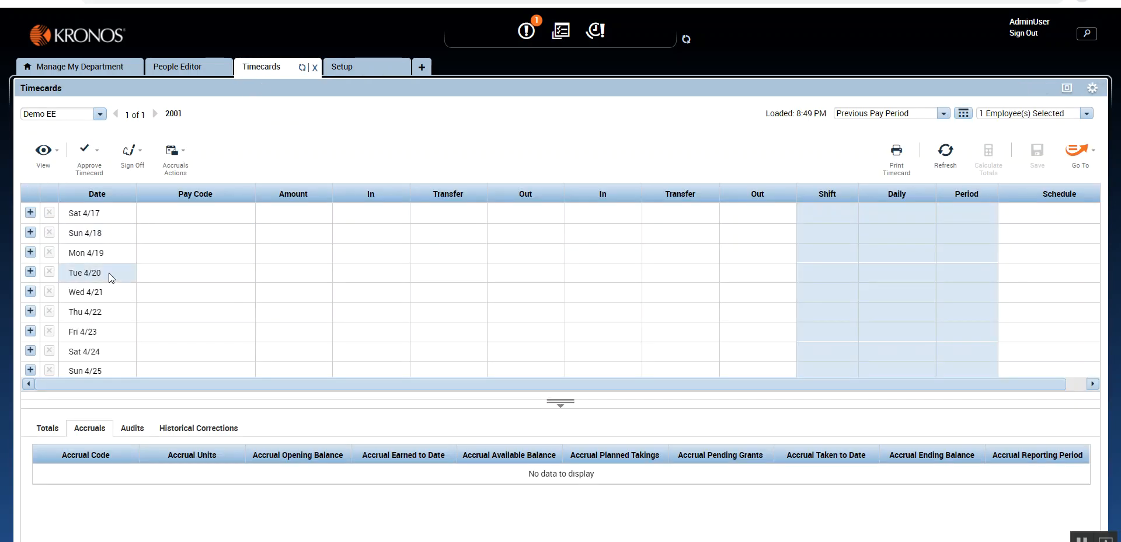
click(352, 68)
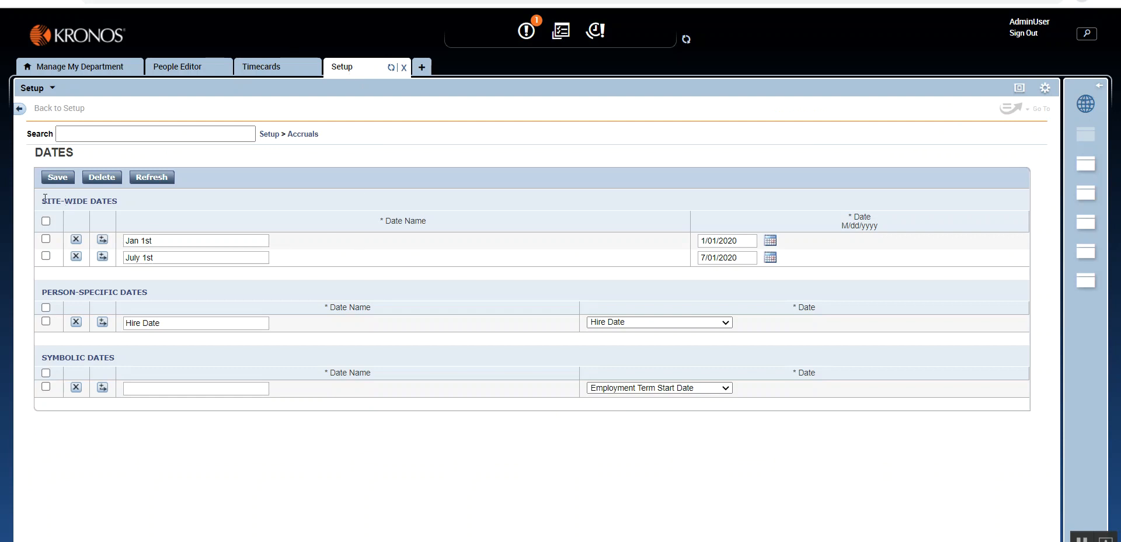
drag(43, 199, 157, 195)
click(106, 203)
drag(45, 289, 154, 297)
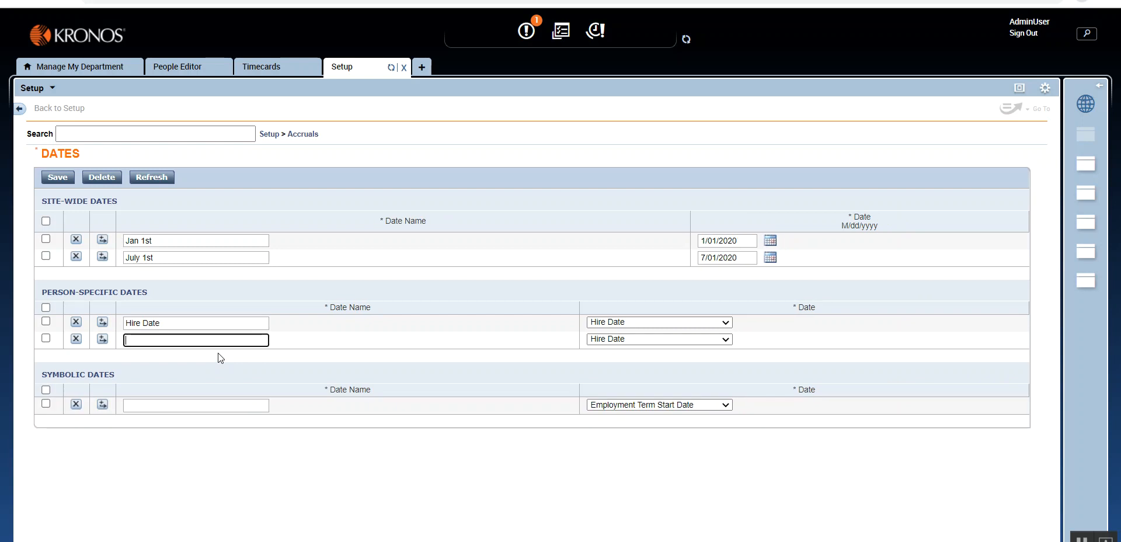
- Name the new person-specific date Accrual Start Date, keep Hire Date as its source, and save the dates
text(Accrual Start Date)
click(397, 359)
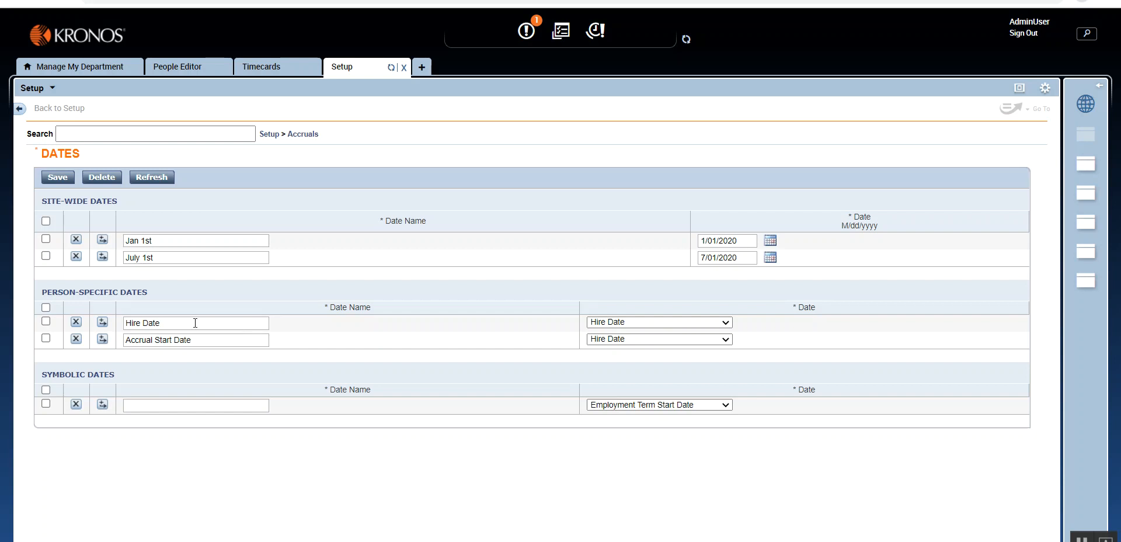
drag(212, 340, 120, 343)
click(275, 348)
click(58, 178)
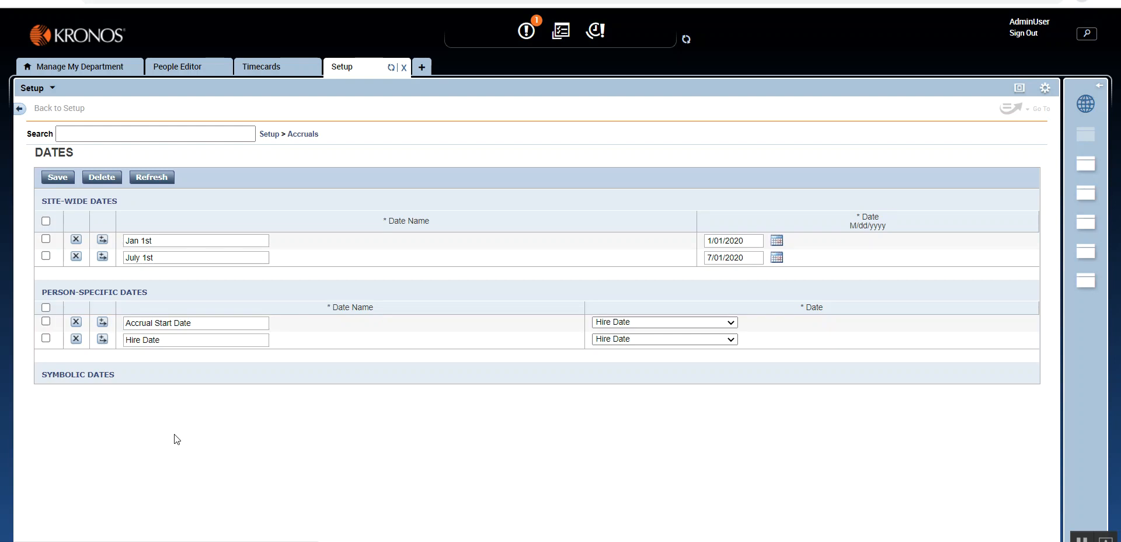
- Refresh the employee's record in People Editor and check the Accrual Start Date entry and its override under Person's Dates
click(177, 67)
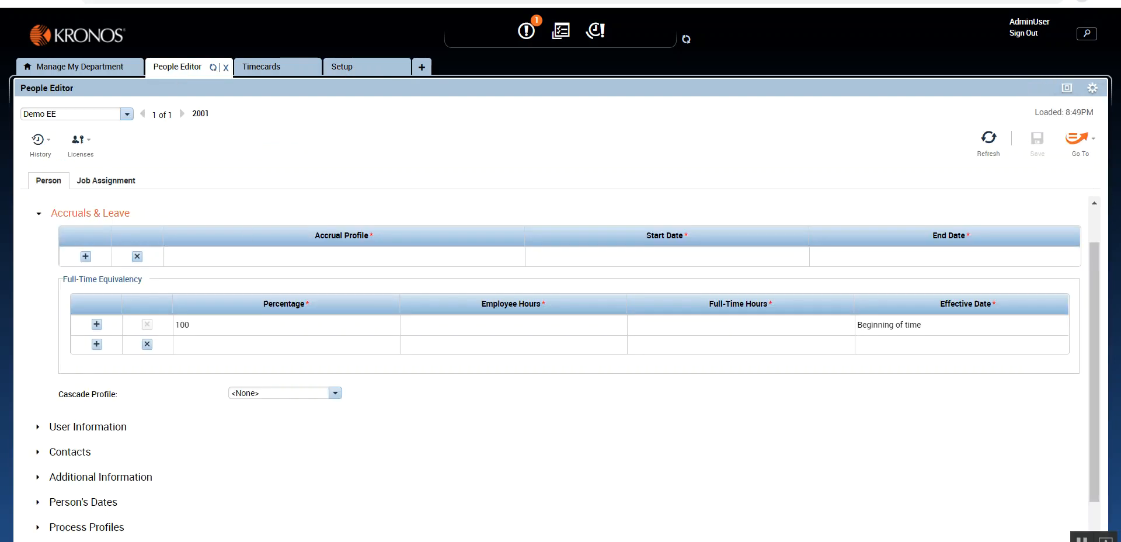
click(41, 215)
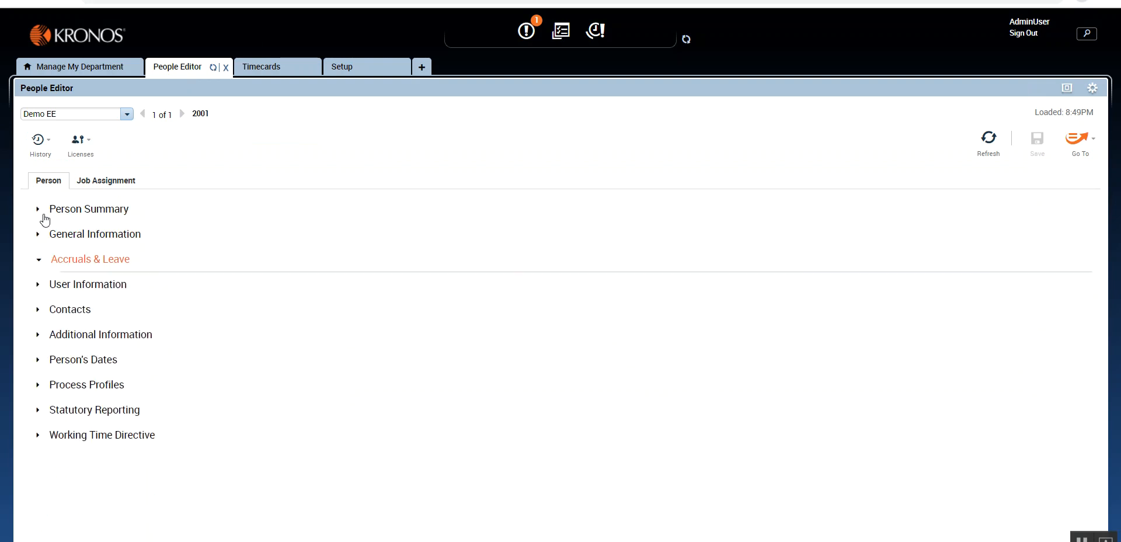
click(59, 359)
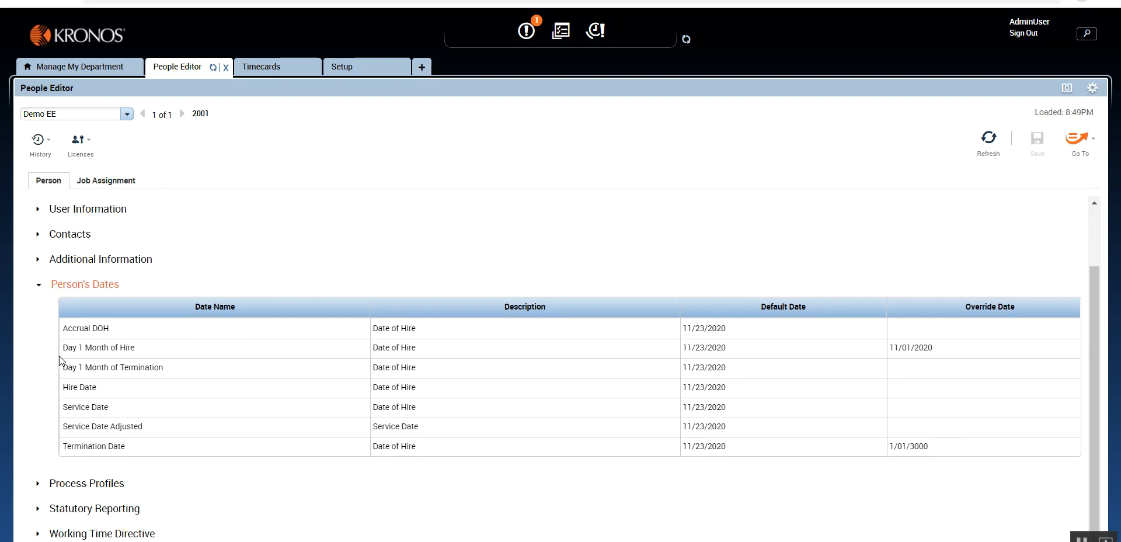
click(989, 142)
click(984, 152)
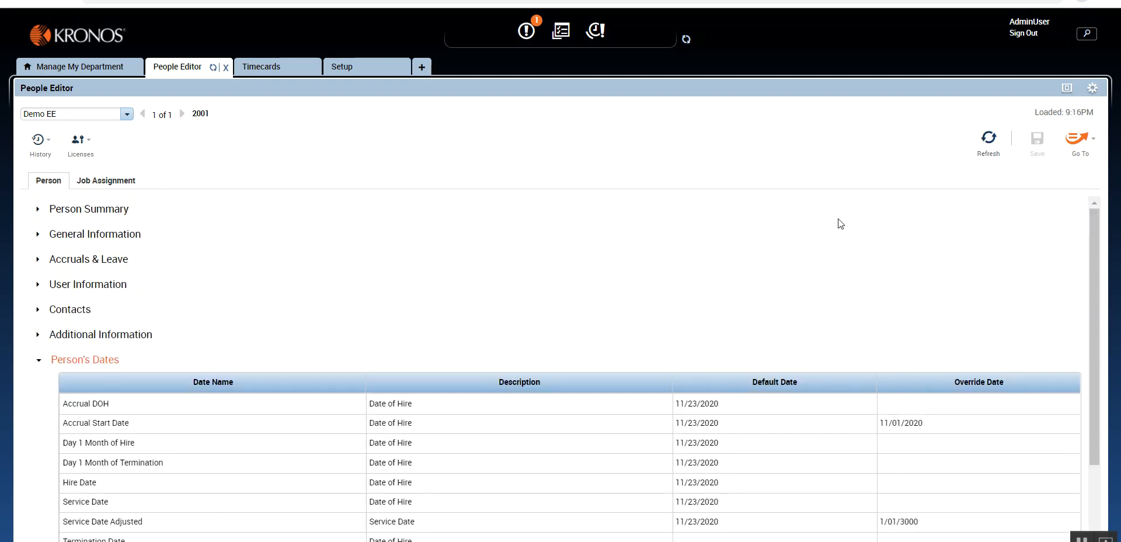
scroll(840, 225, down, 1)
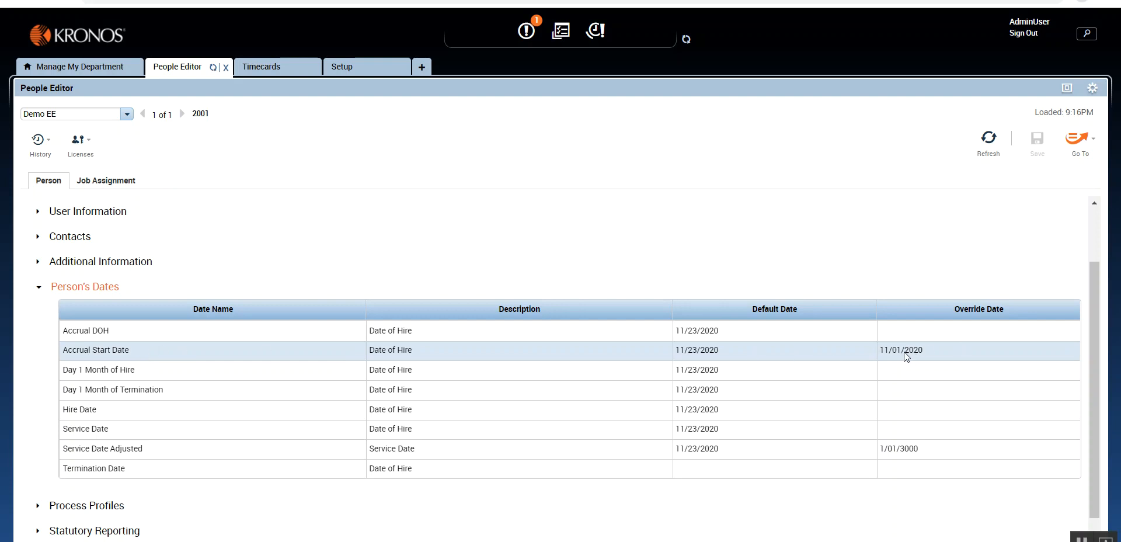
- Add a new entry under Site-Wide Dates in the accruals Dates setup and name it Jan 31st
click(363, 68)
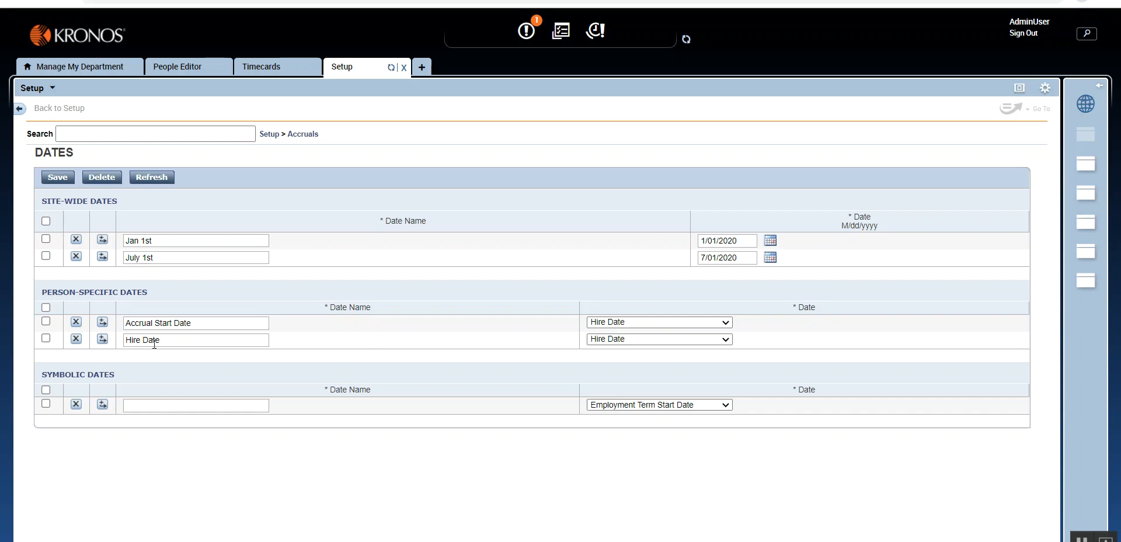
click(100, 261)
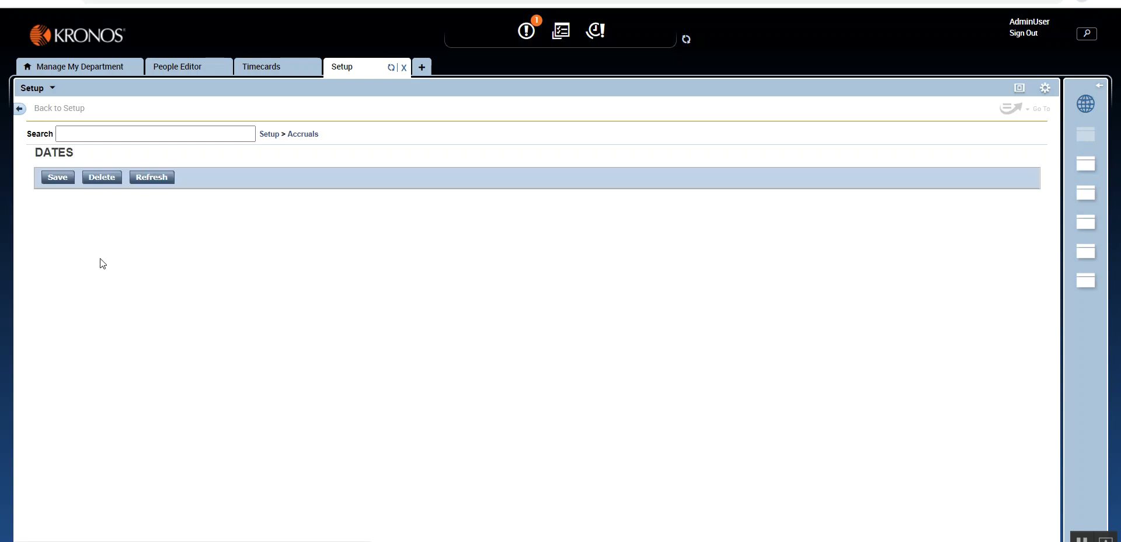
click(146, 275)
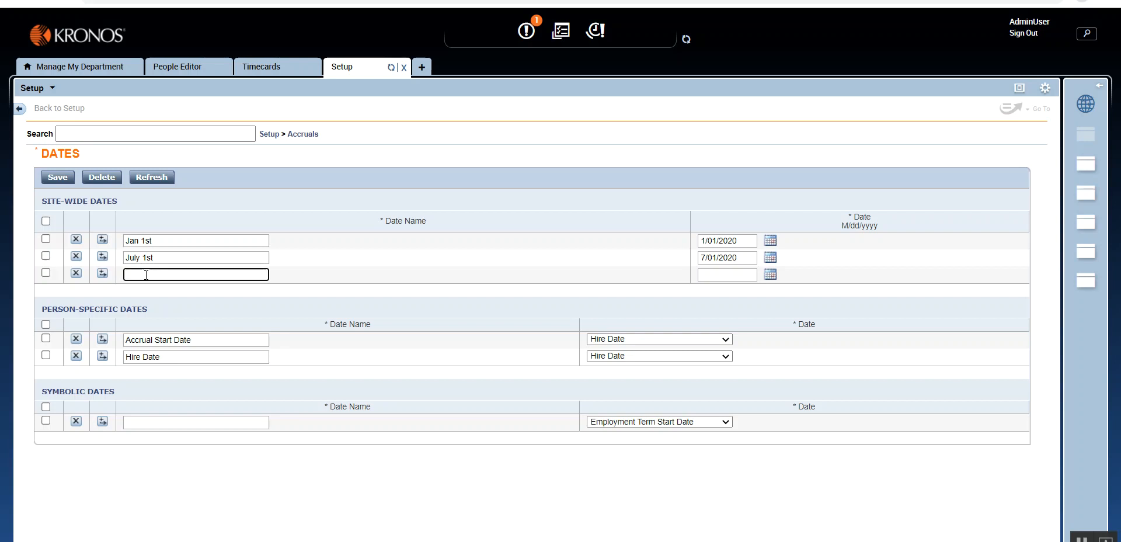
text(Jan 31st)
drag(162, 274, 78, 278)
text(Month End)
drag(168, 272, 114, 276)
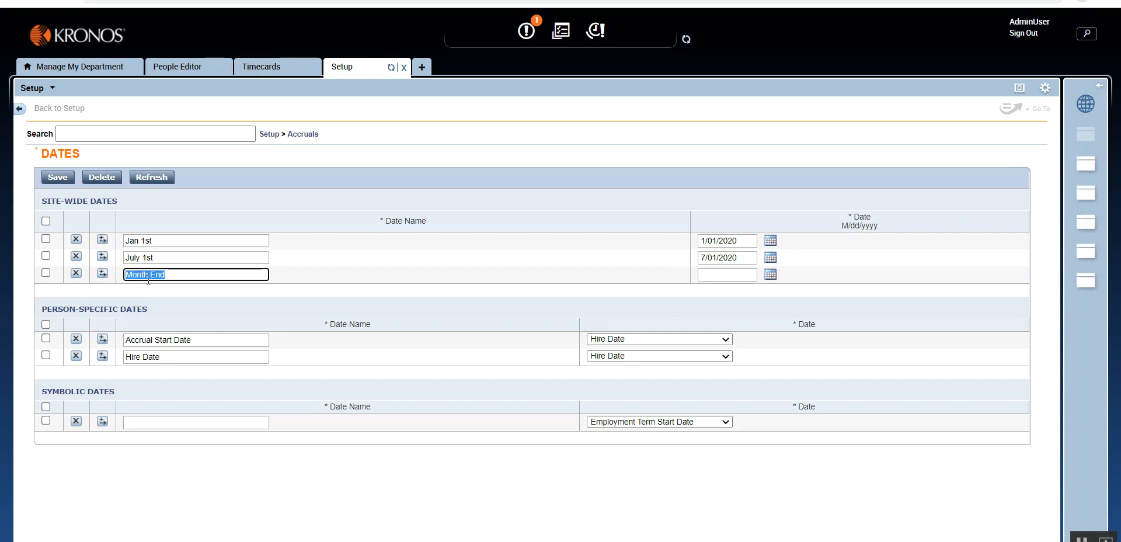
click(192, 272)
drag(178, 274, 124, 278)
text(Jan 31st)
- Try to set the Jan 31st entry's date to 31/01/2020
click(770, 276)
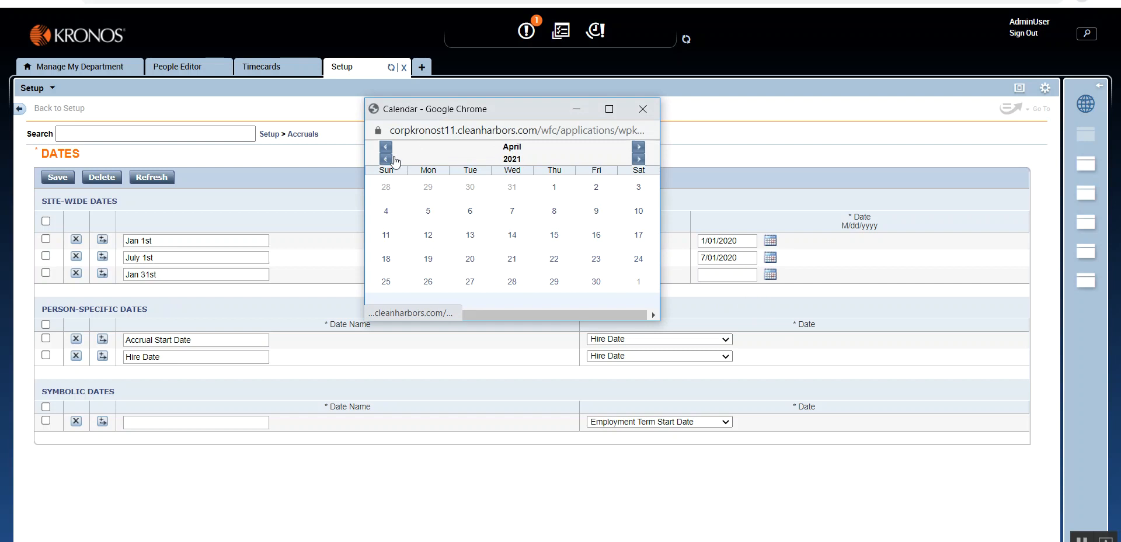
click(555, 188)
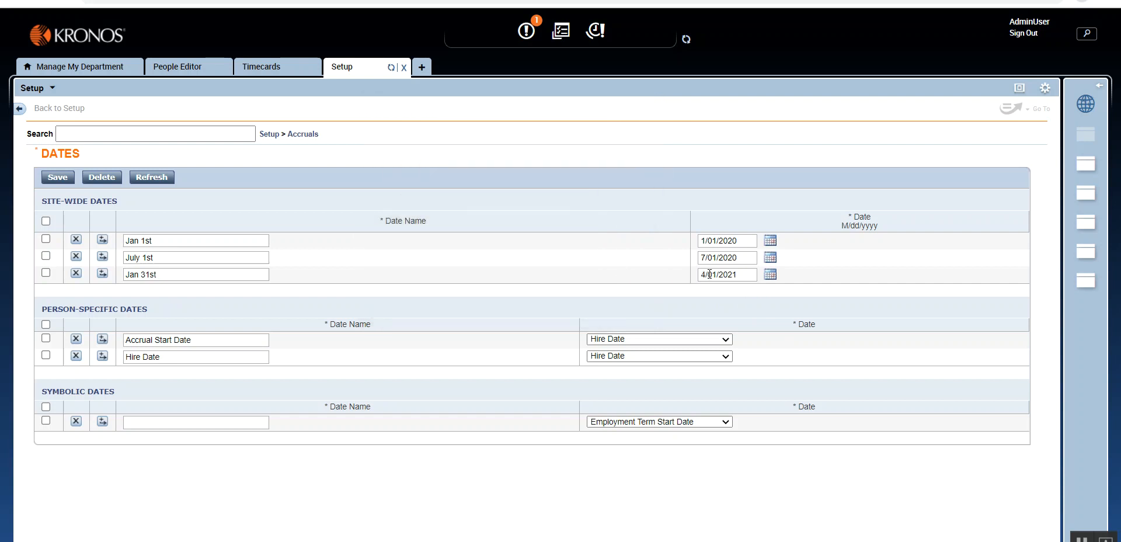
click(709, 274)
key(shift+Home)
text(01)
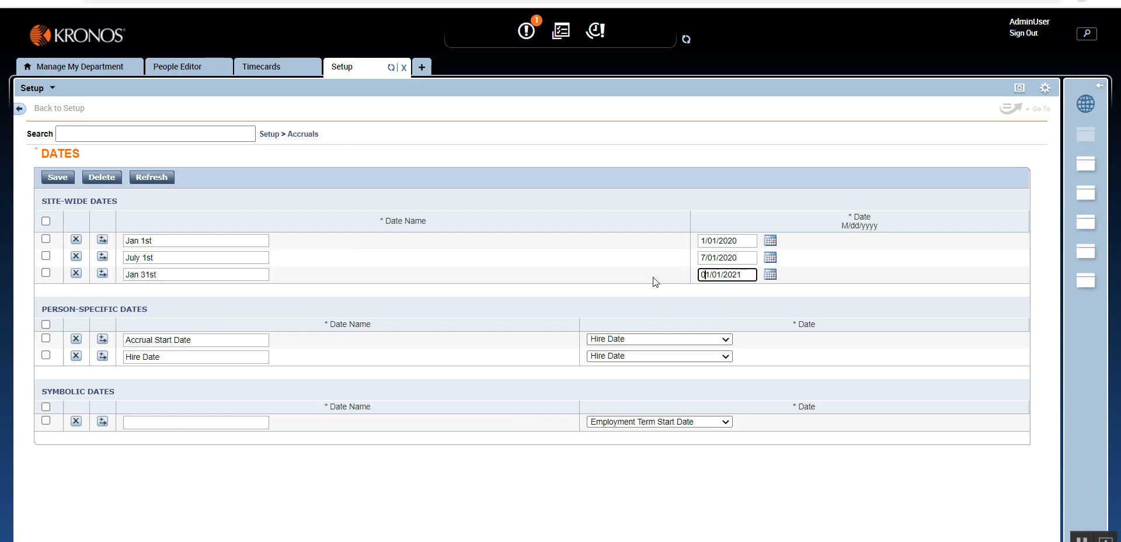
key(Left)
key(BackSpace)
text(3)
key(Right)
key(Right)
key(Right)
key(Delete)
key(Delete)
text(00)
key(BackSpace)
key(BackSpace)
text(20)
click(645, 295)
- Rename the Jan 31st site-wide date to Month End and try to save the dates
drag(192, 275, 126, 277)
text(Month End)
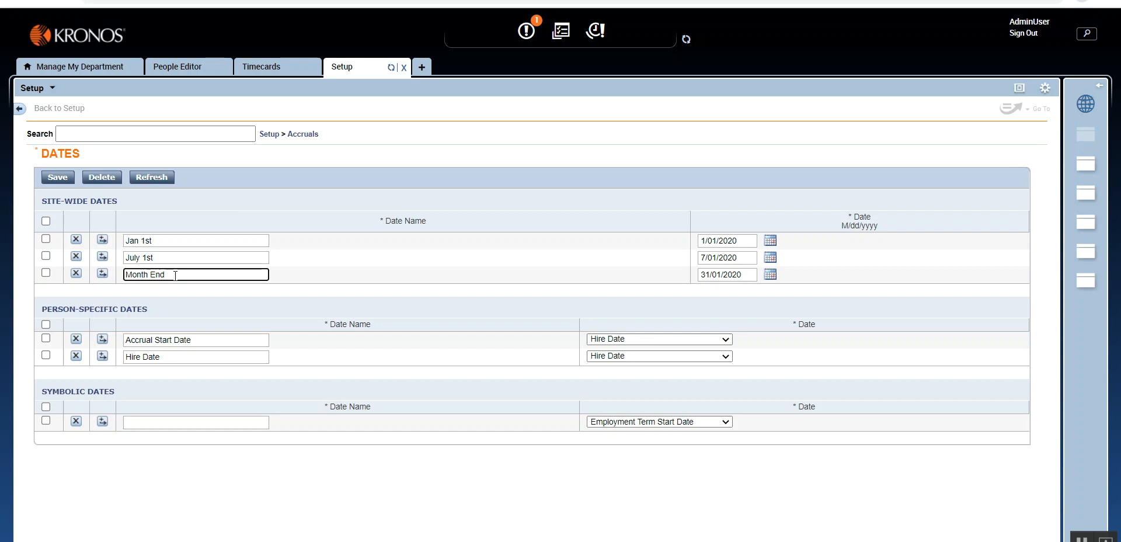
click(59, 179)
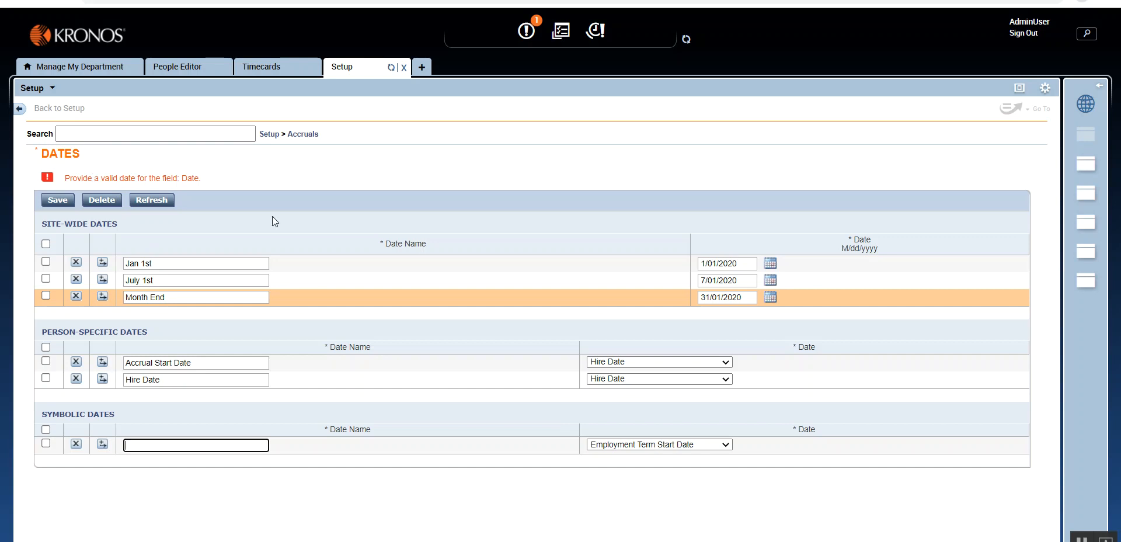
- Set the Month End date to 1/31/2021 with the calendar and save the dates
click(771, 297)
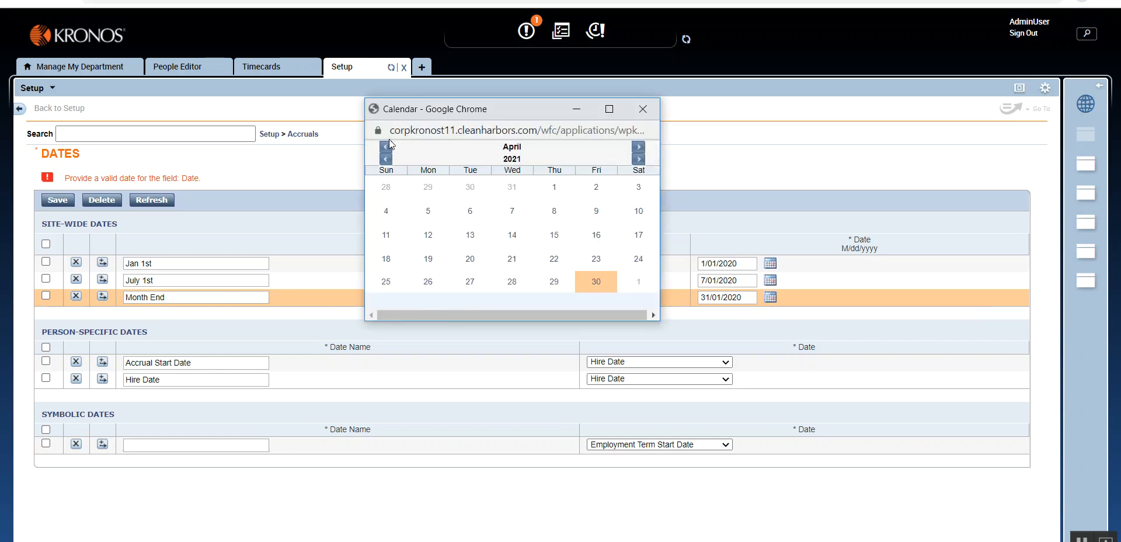
click(388, 147)
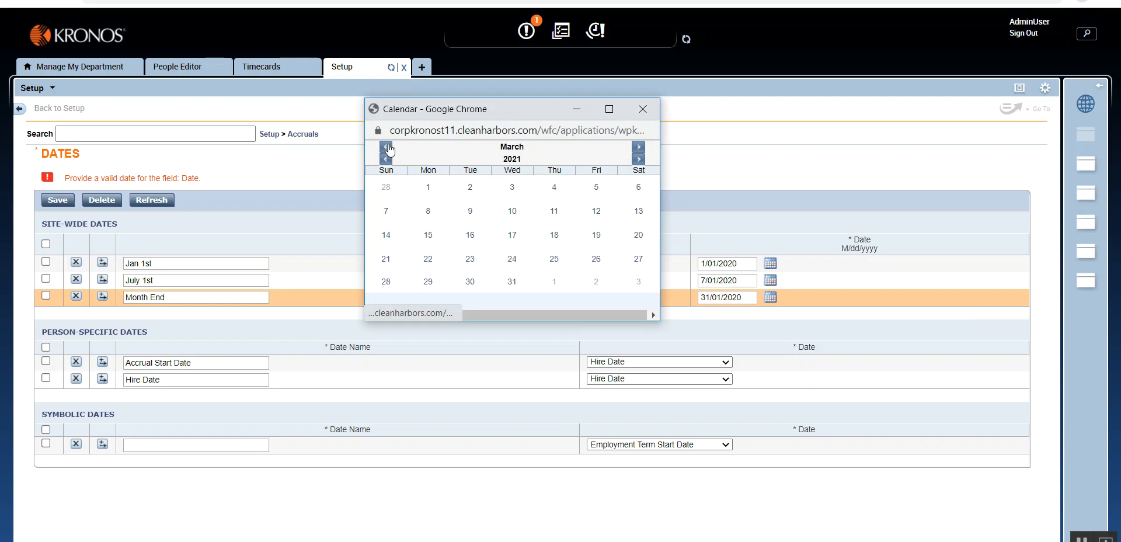
click(388, 148)
click(391, 151)
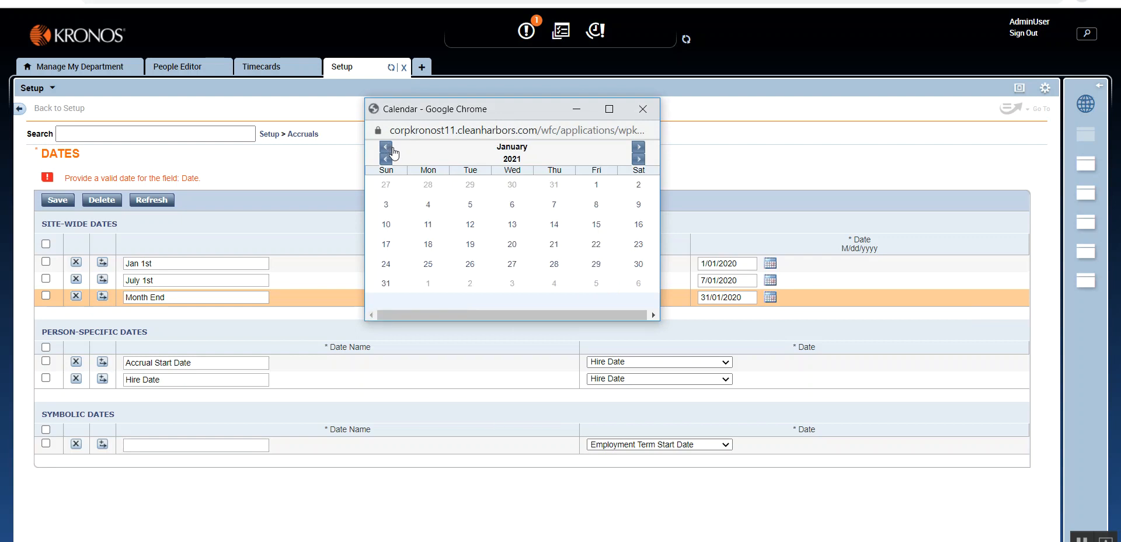
click(387, 284)
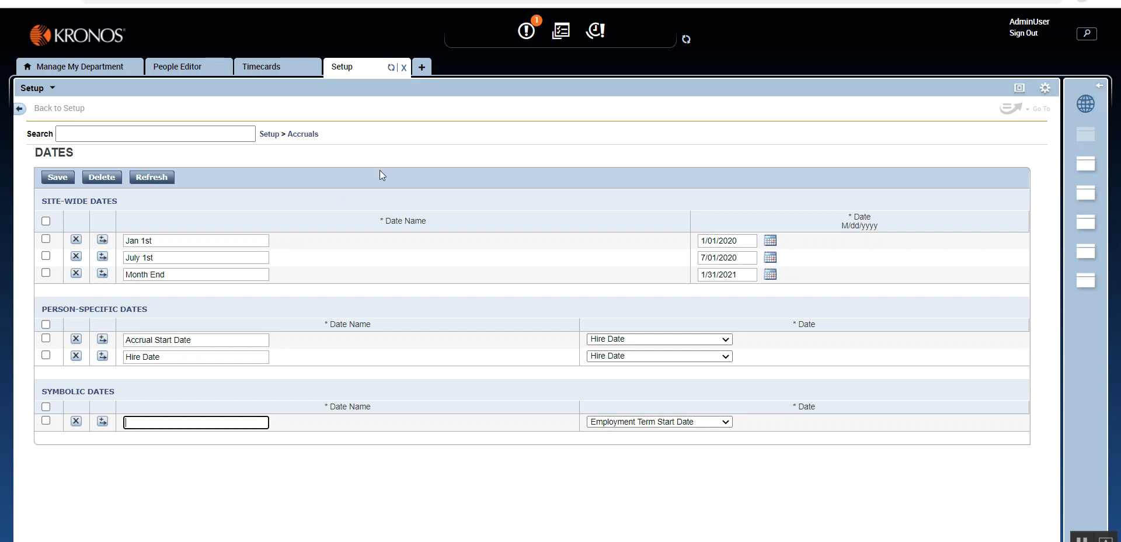
- Start a new date pattern in the accruals Date Patterns setup
click(300, 138)
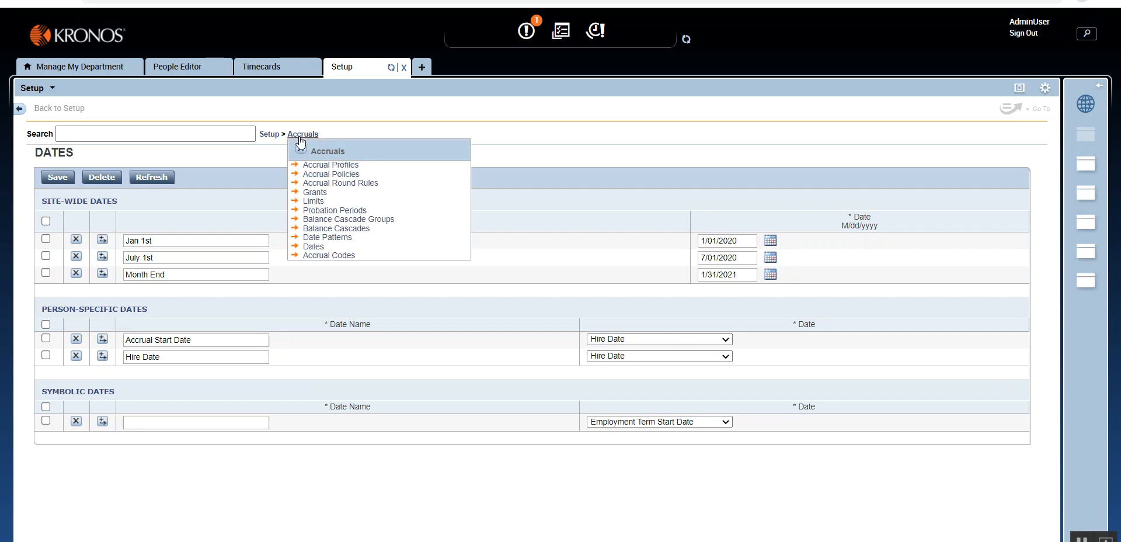
click(328, 237)
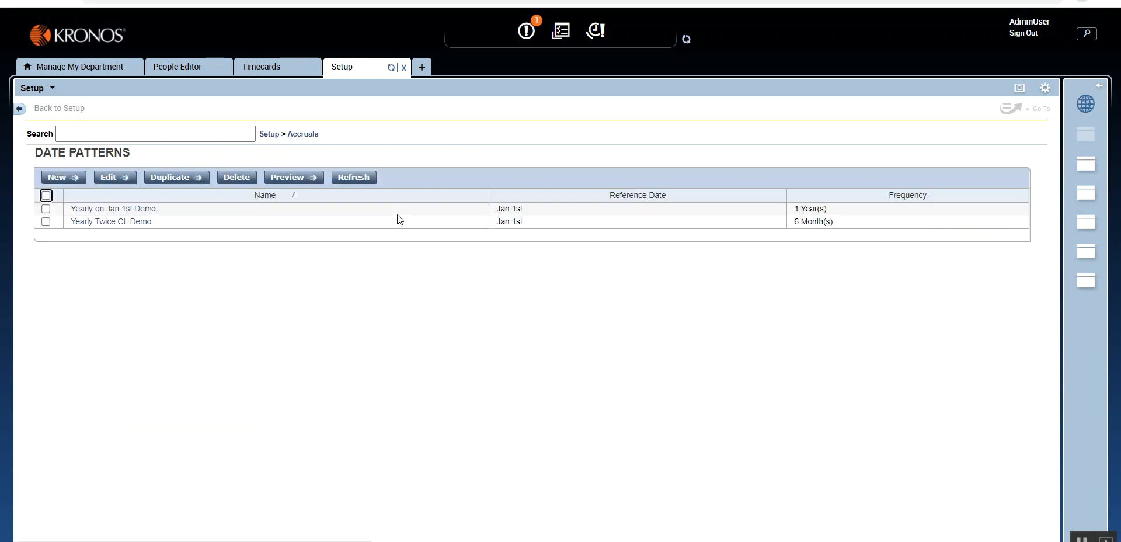
click(58, 177)
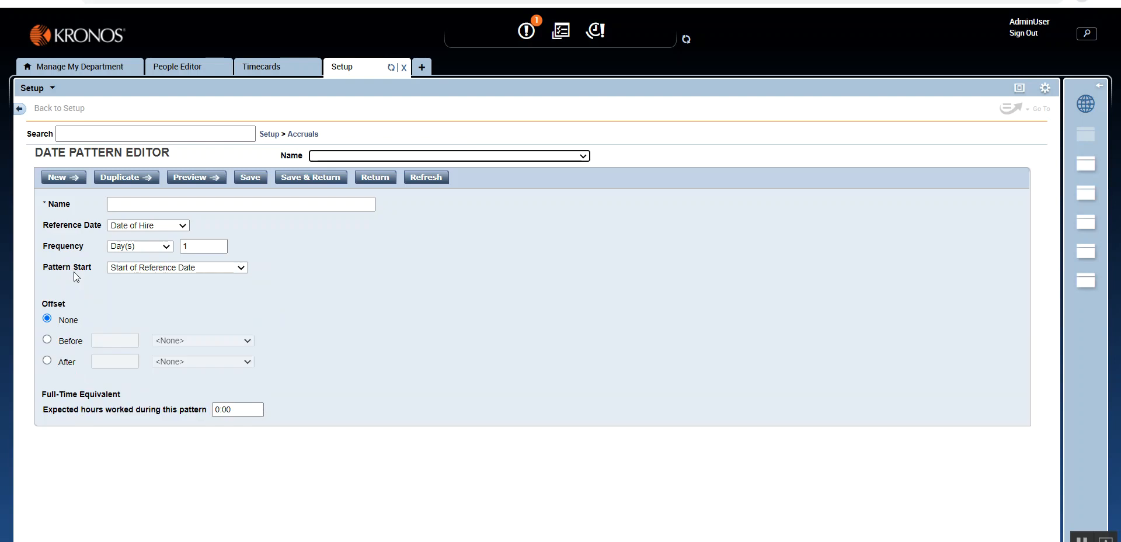
key(Tab)
key(Tab)
key(Tab)
key(Tab)
key(Tab)
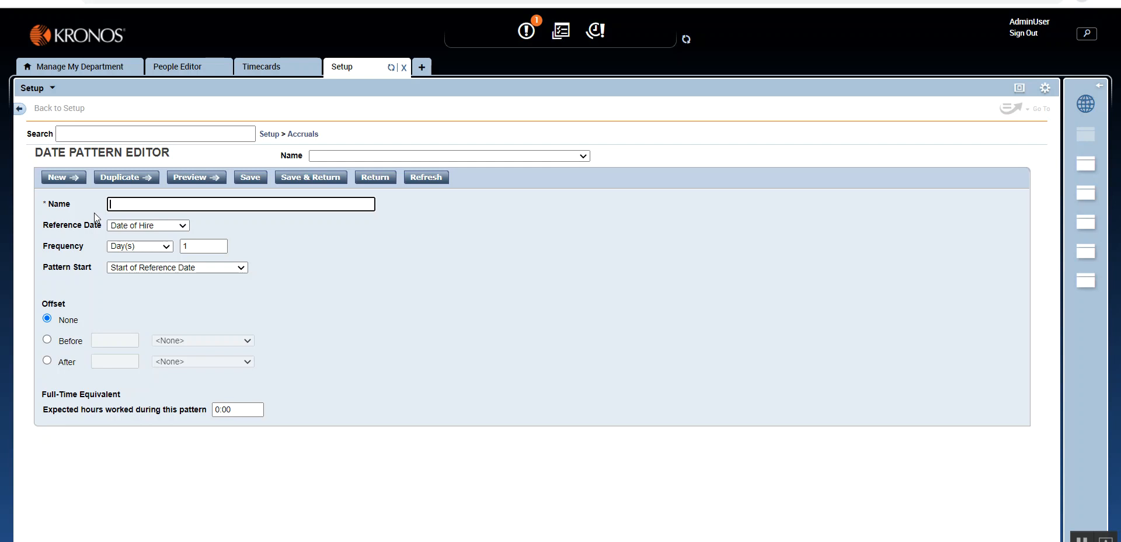
click(310, 136)
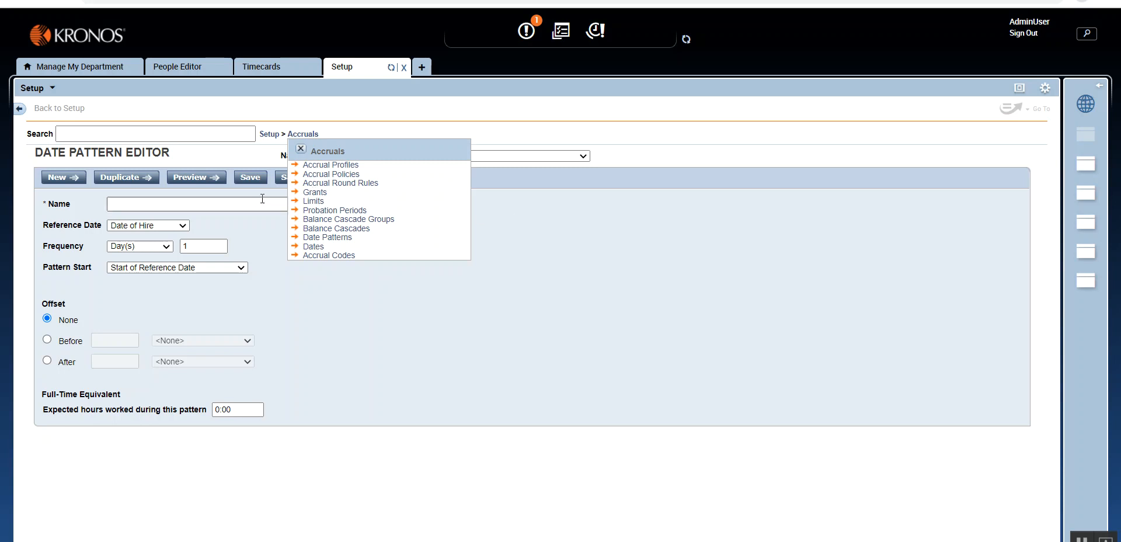
click(301, 149)
click(240, 205)
click(560, 236)
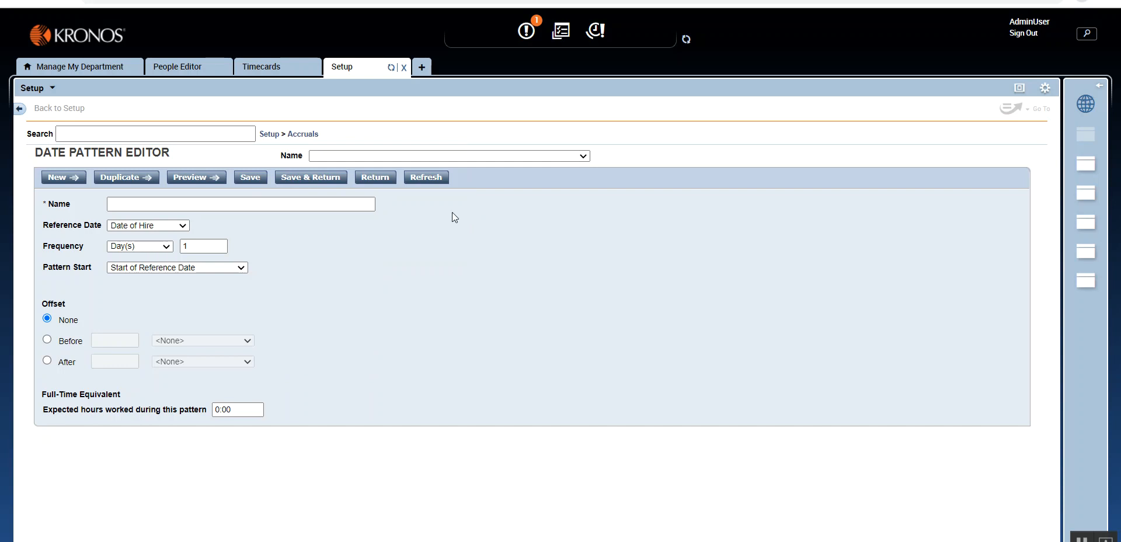
click(310, 134)
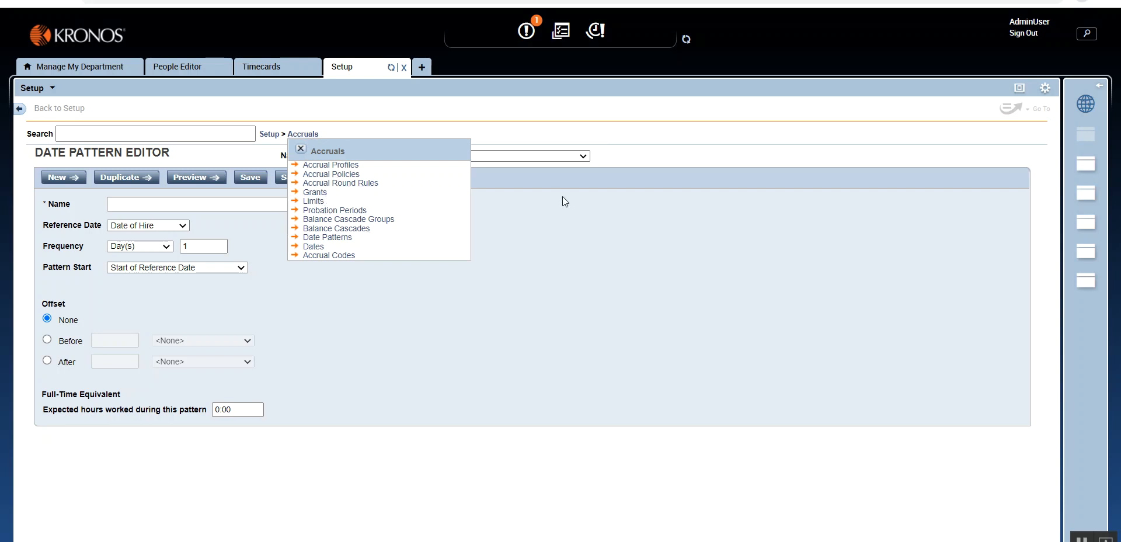
click(300, 149)
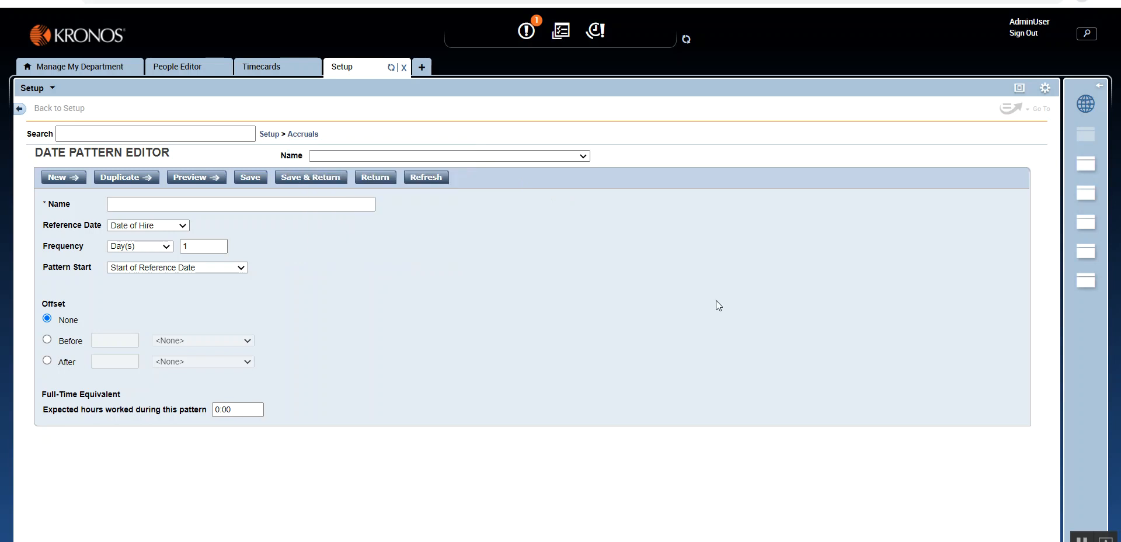
- Name the new date pattern Vacation Demo
key(Tab)
key(Tab)
key(Tab)
key(Tab)
key(Tab)
key(Tab)
key(Tab)
key(Tab)
key(Tab)
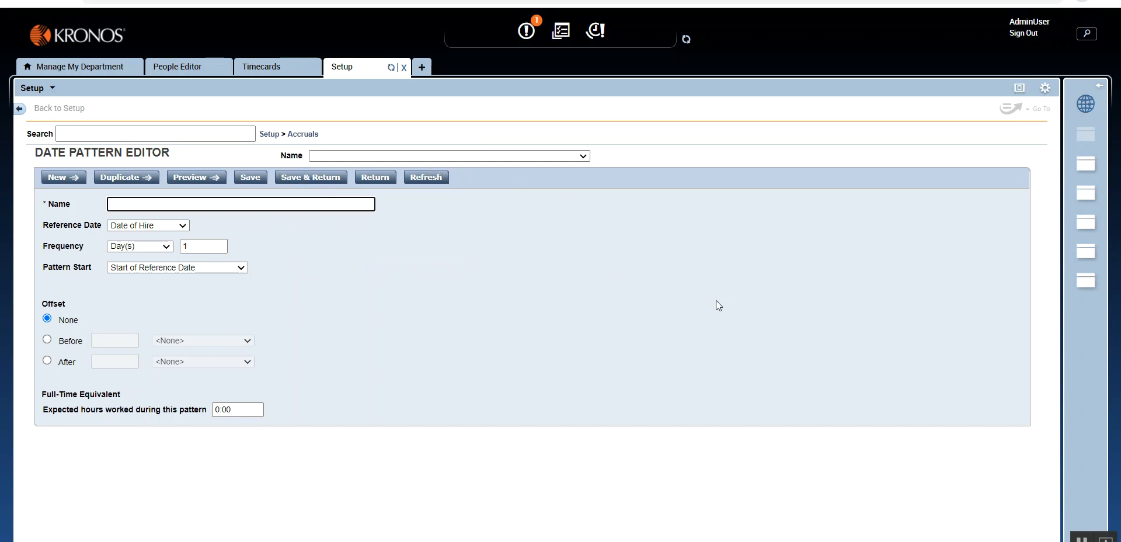
text(VAca)
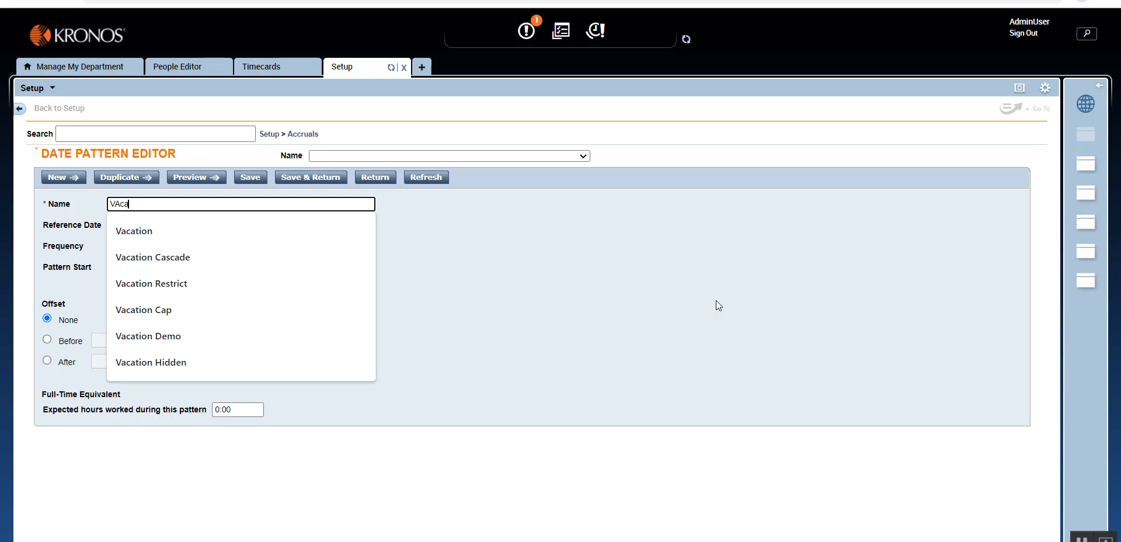
key(BackSpace)
key(BackSpace)
key(BackSpace)
text(acation Demo)
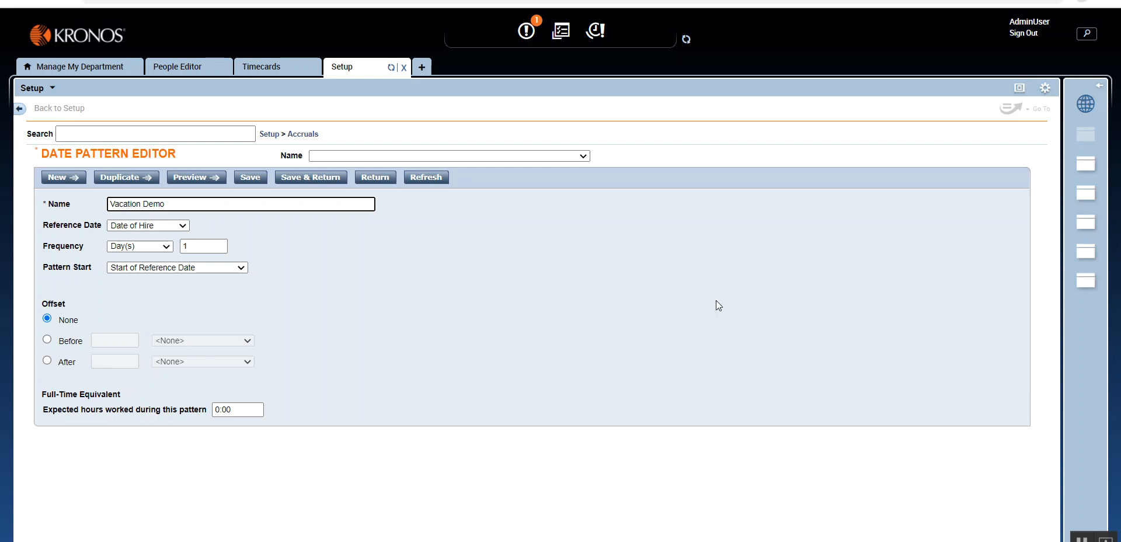
- Replace the date pattern's name with Annually on Jan 1st
key(BackSpace)
key(BackSpace)
key(BackSpace)
key(BackSpace)
key(BackSpace)
key(BackSpace)
key(BackSpace)
key(BackSpace)
key(BackSpace)
key(BackSpace)
key(BackSpace)
key(BackSpace)
key(BackSpace)
text(Annually on Jan 1s)
- Set the date pattern's Reference Date to Accrual Start Date and review the other available reference dates
click(185, 227)
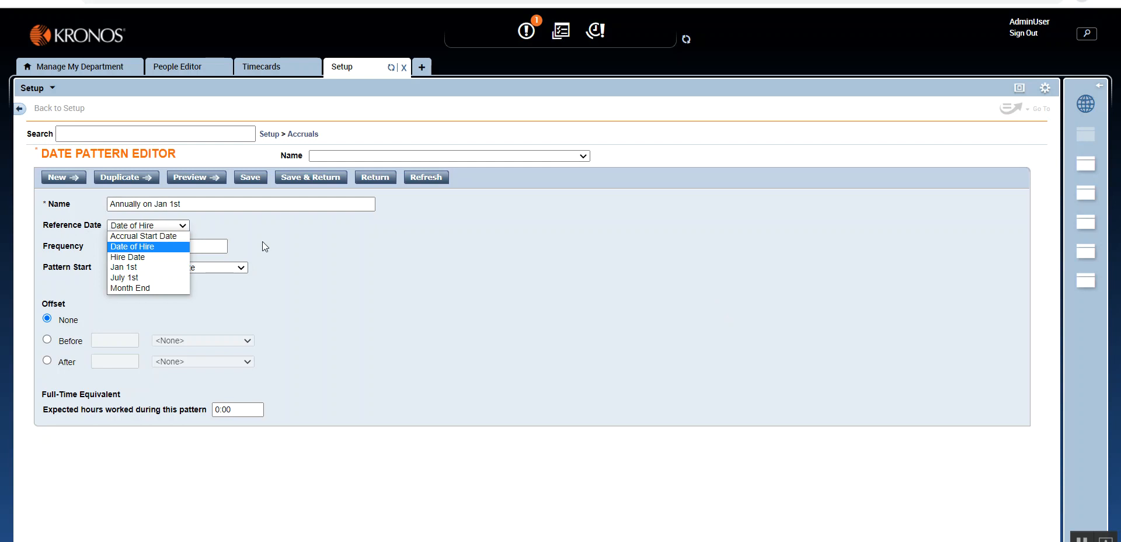
click(296, 135)
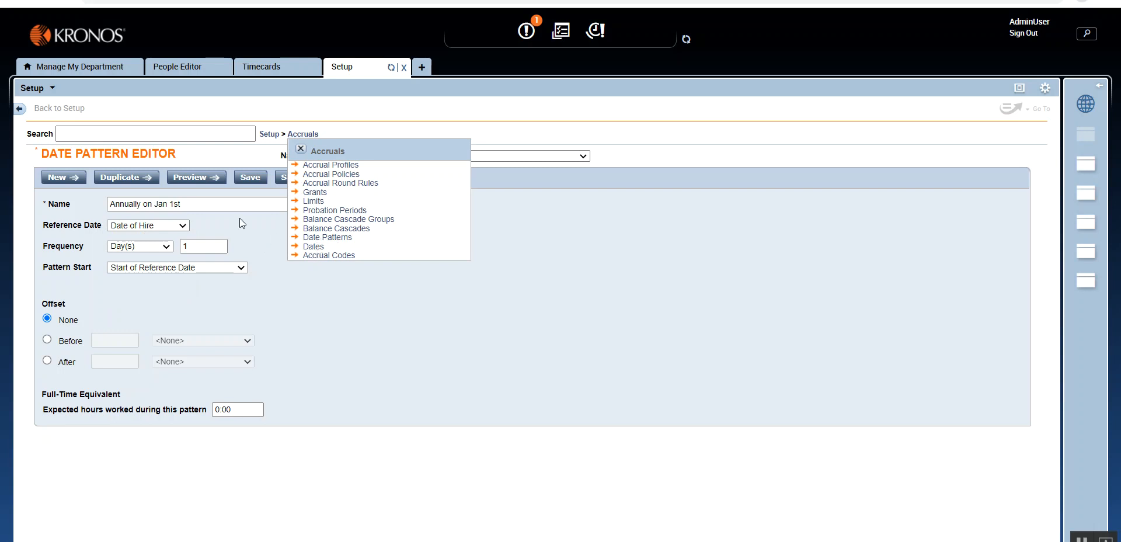
click(302, 148)
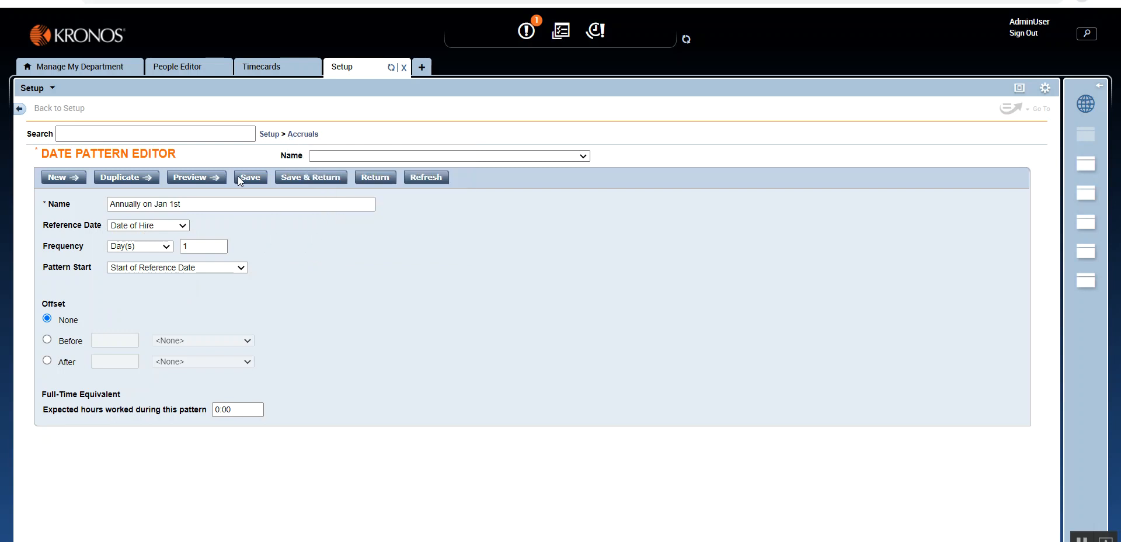
click(186, 224)
click(167, 235)
click(178, 226)
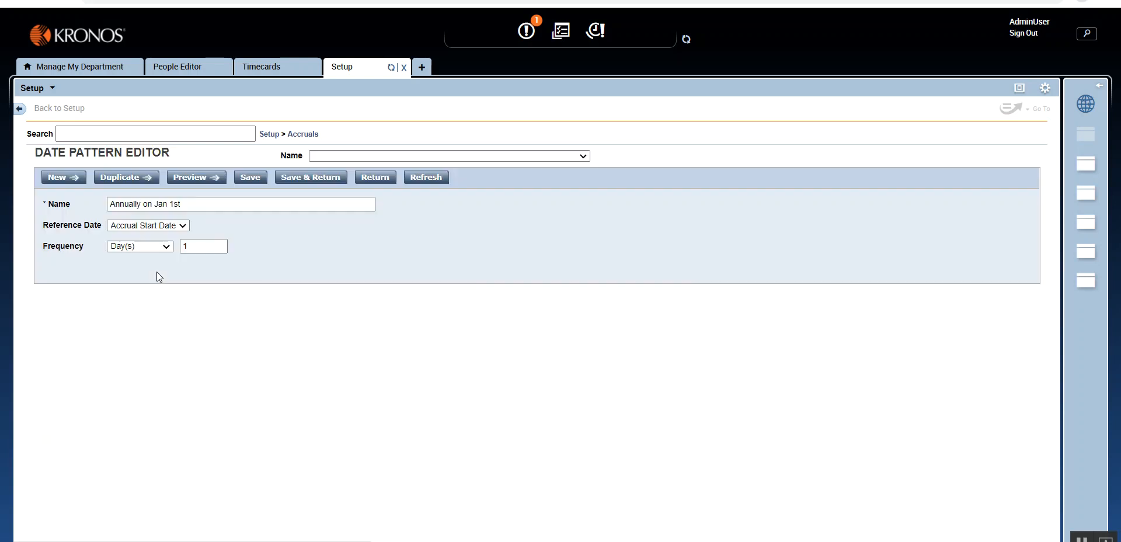
click(182, 226)
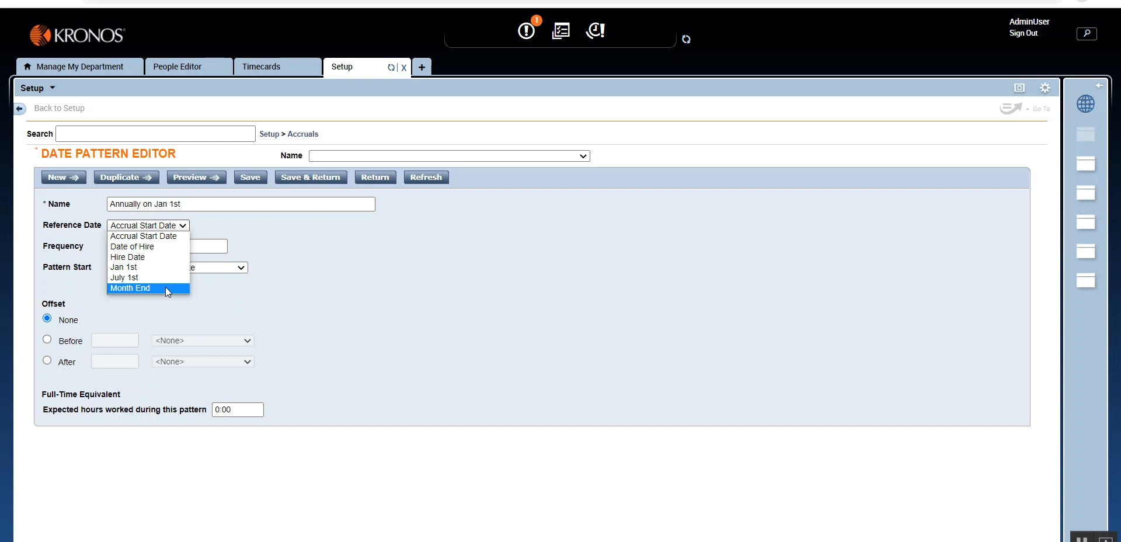
click(277, 222)
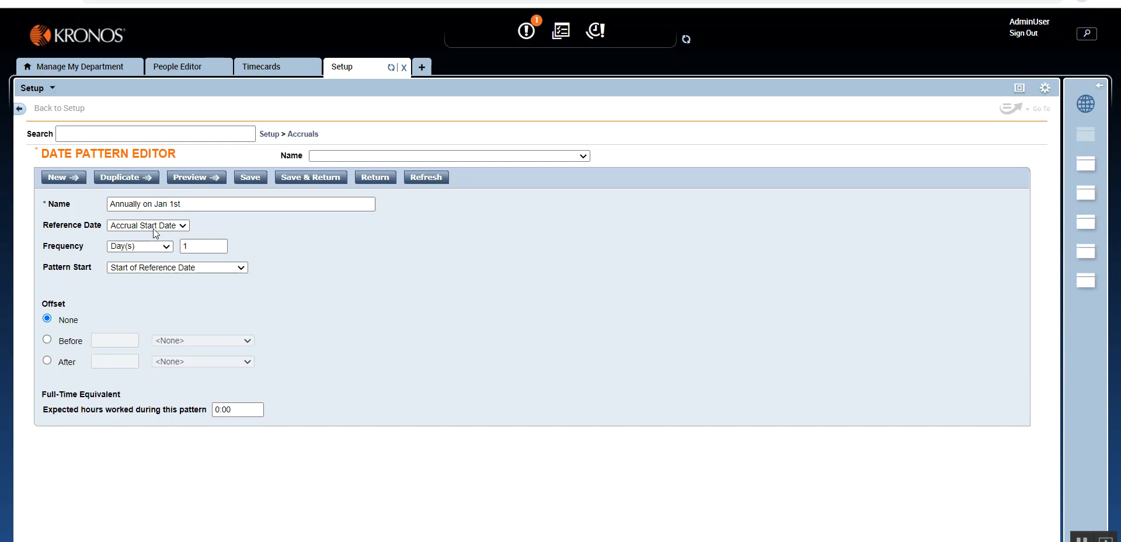
- Set the date pattern's Frequency to Year(s), keeping the interval of 1
click(167, 246)
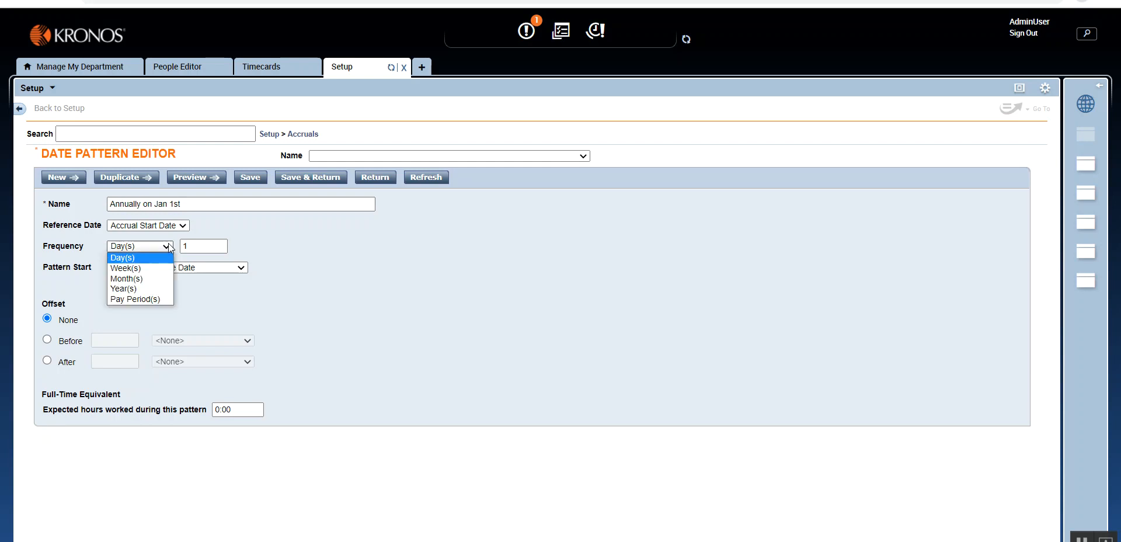
click(150, 288)
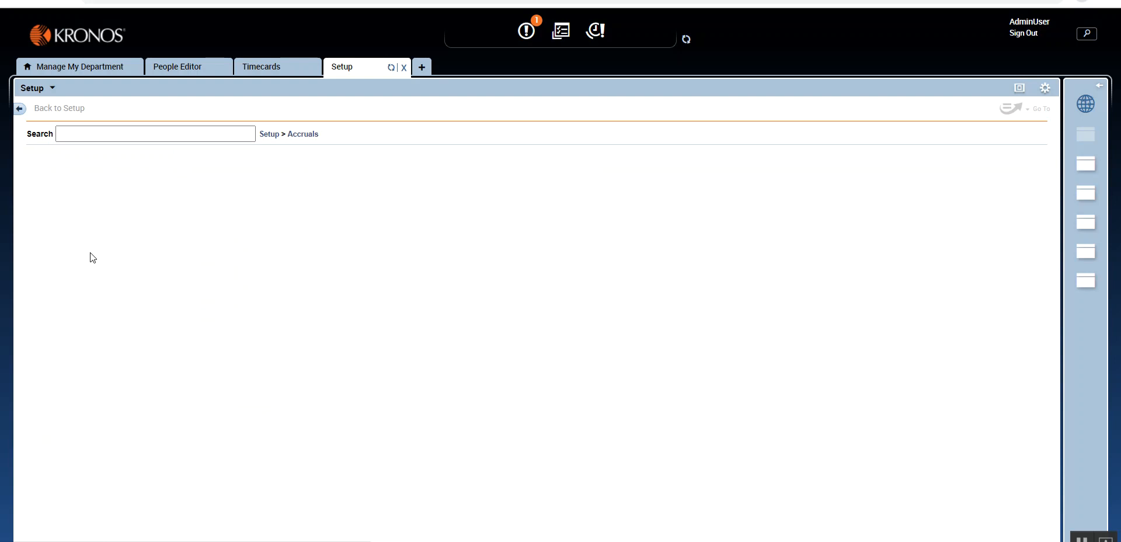
click(195, 247)
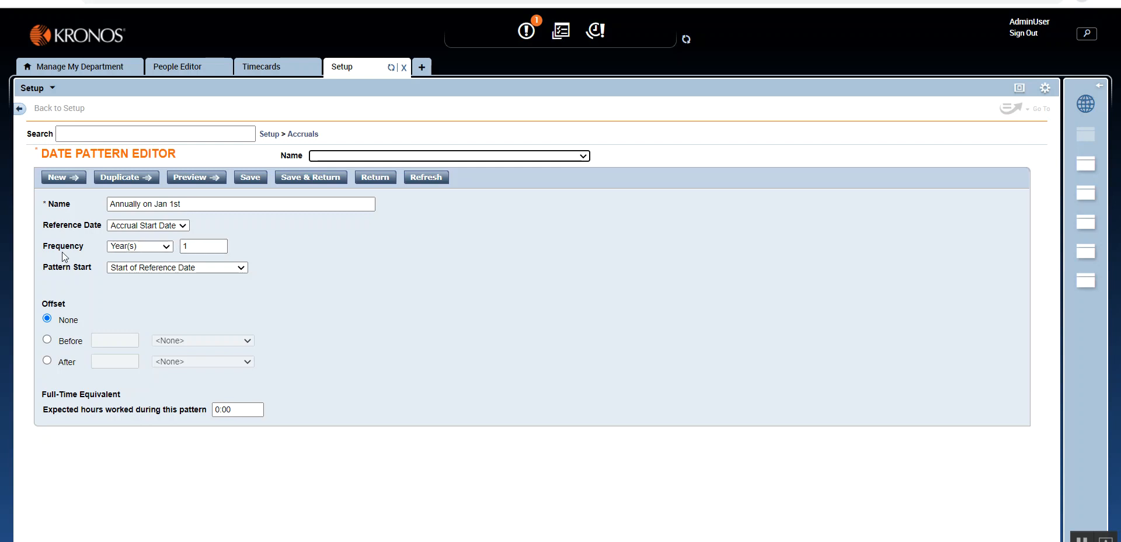
double_click(181, 246)
click(154, 251)
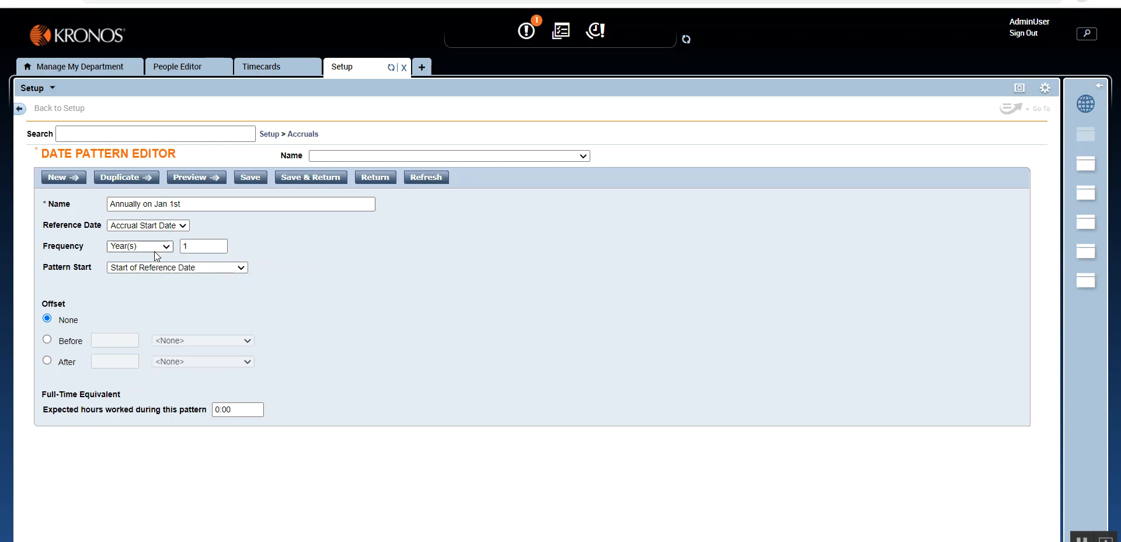
double_click(128, 205)
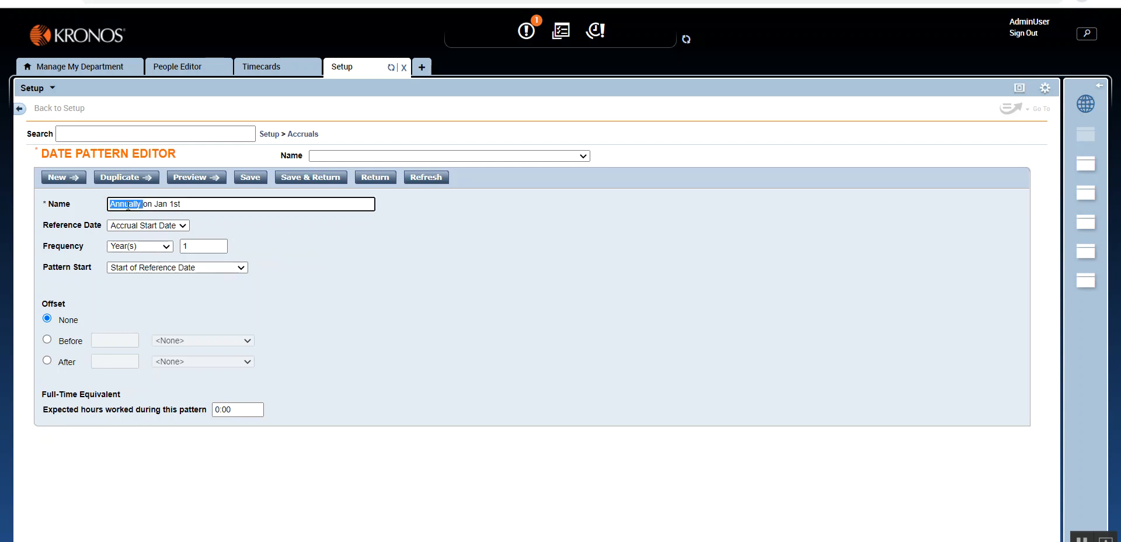
- Change Annually to Monthly in the date pattern's name and set its Frequency to Month(s)
text(Monthly)
click(146, 246)
click(157, 268)
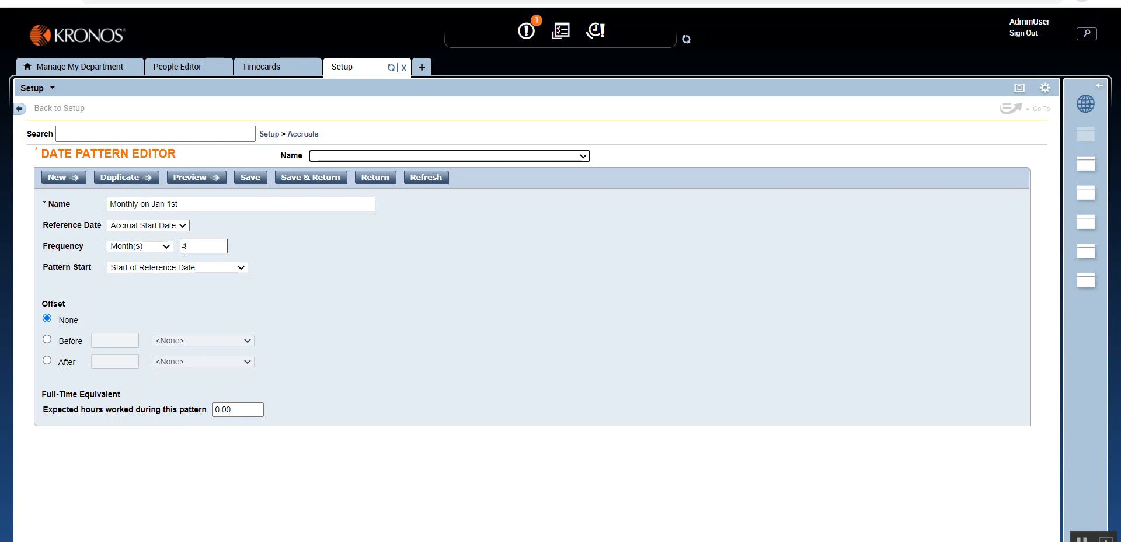
- Try a frequency interval of 3 months and restore the interval to 1
drag(194, 249, 160, 248)
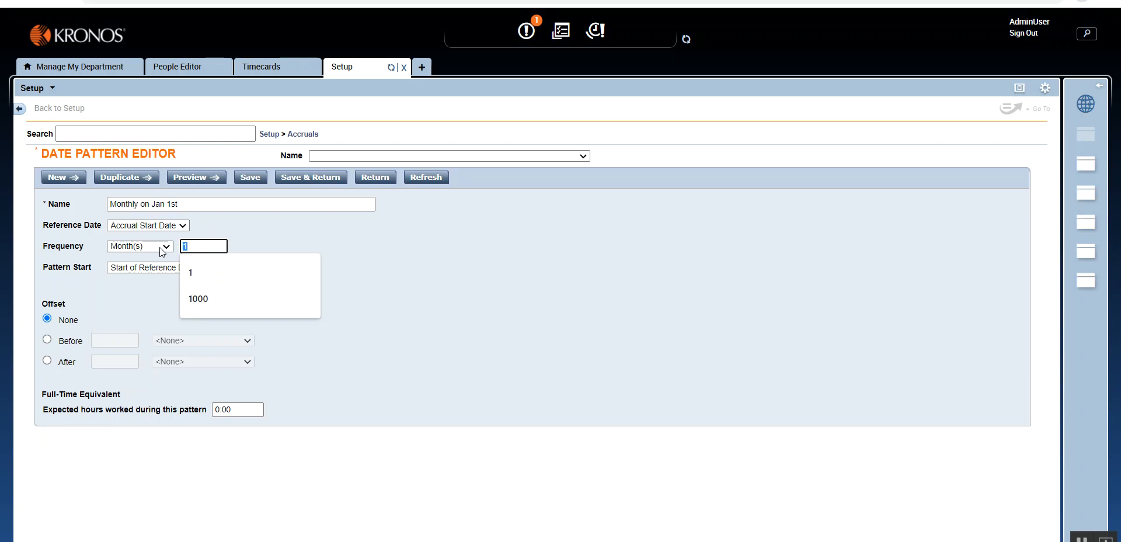
text(3)
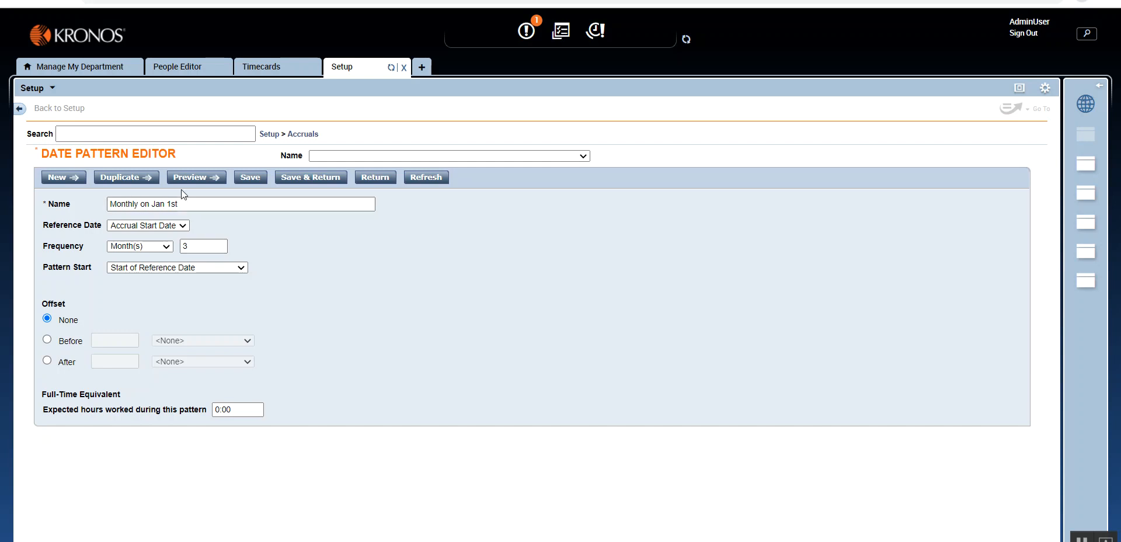
double_click(200, 245)
text(1)
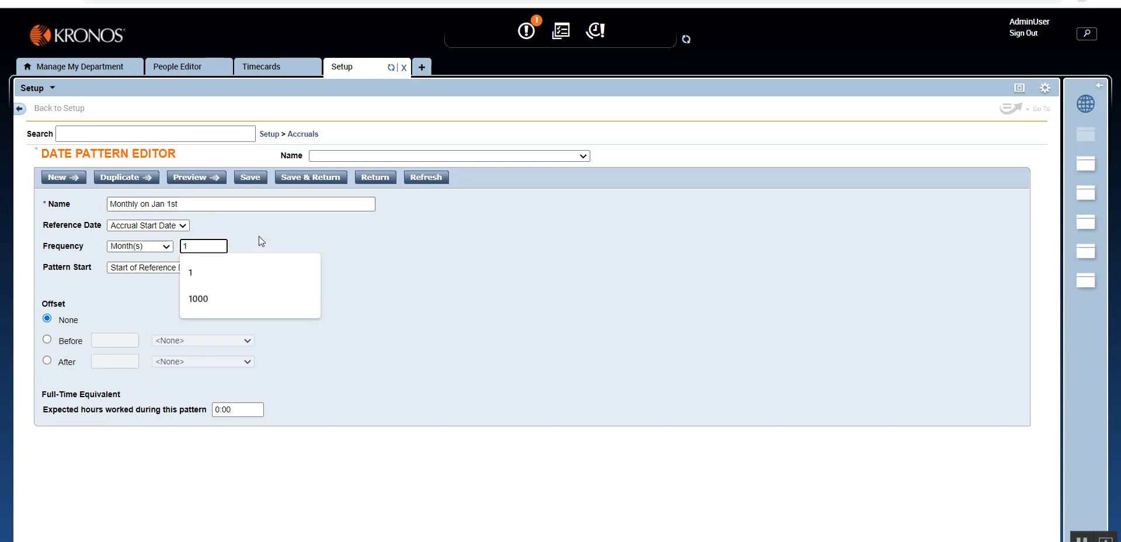
click(258, 236)
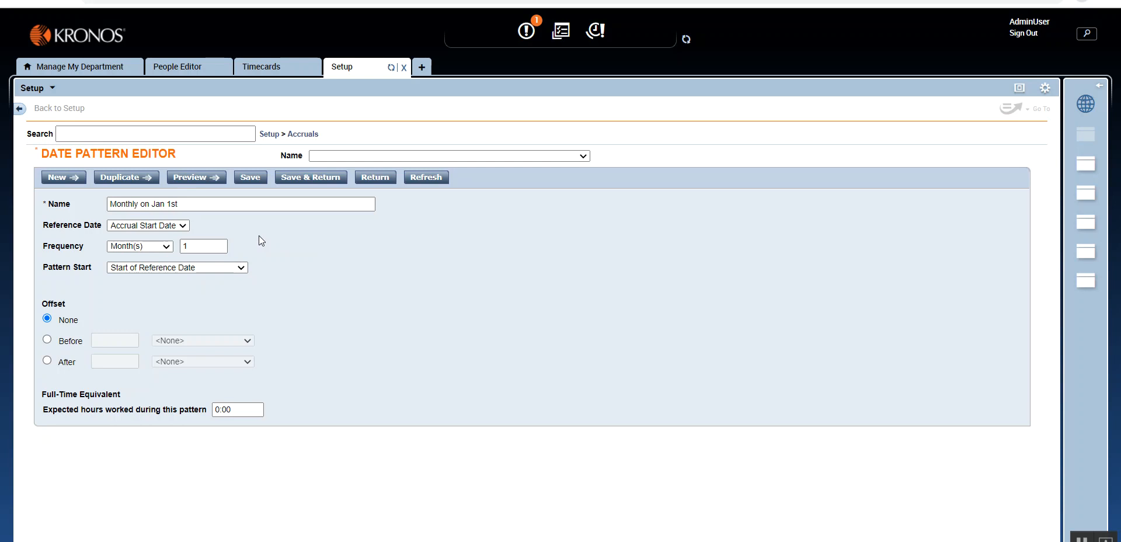
- Preview the dates generated by the pattern at an interval of 1 month and close the preview
click(187, 182)
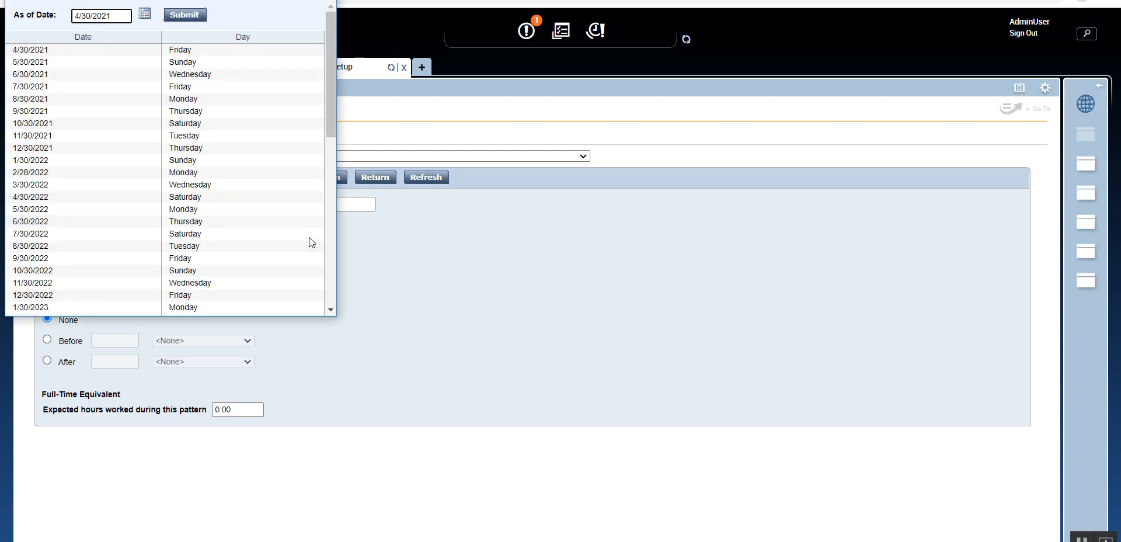
drag(190, 0, 499, 51)
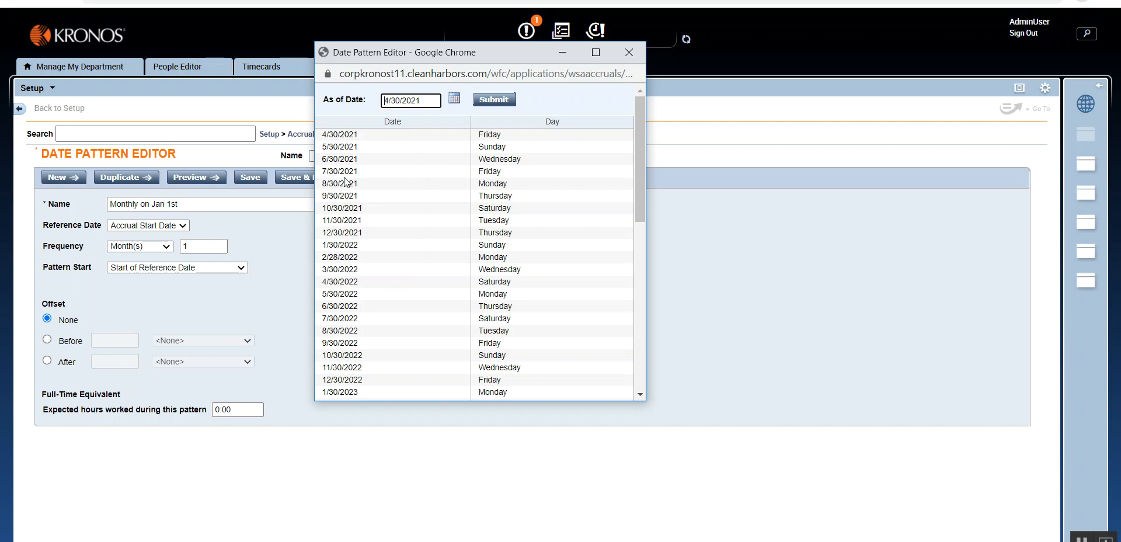
click(629, 54)
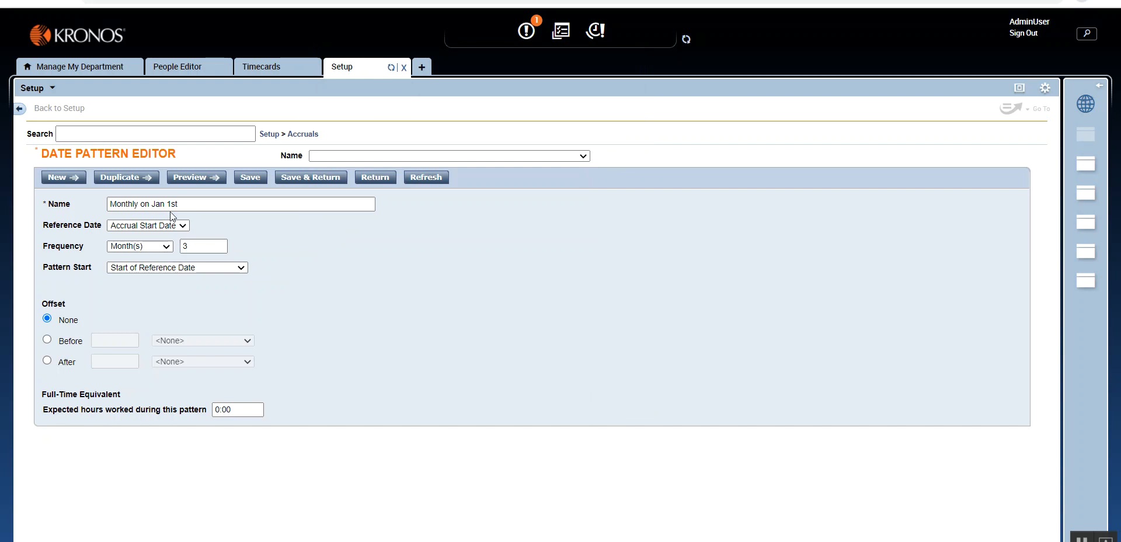
- Preview the dates generated at the 3-month interval and set the frequency interval back to 1
click(188, 179)
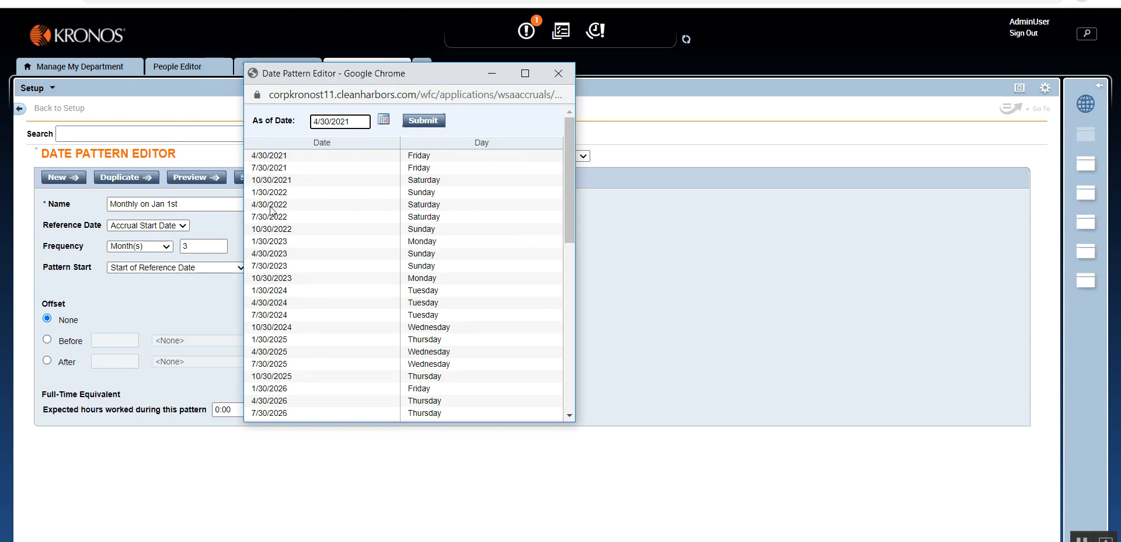
click(558, 73)
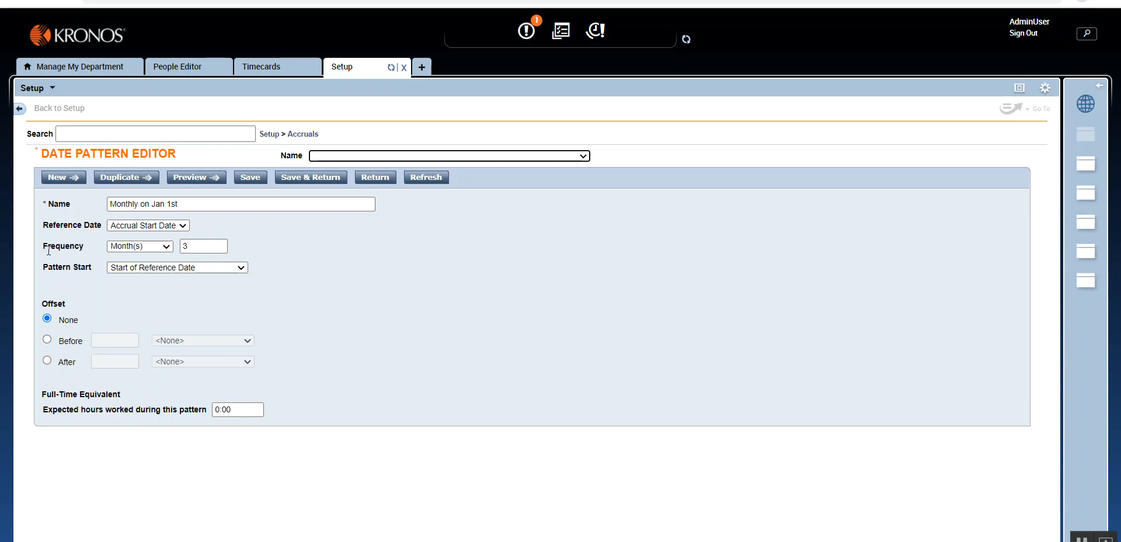
click(190, 248)
key(BackSpace)
text(1)
click(296, 248)
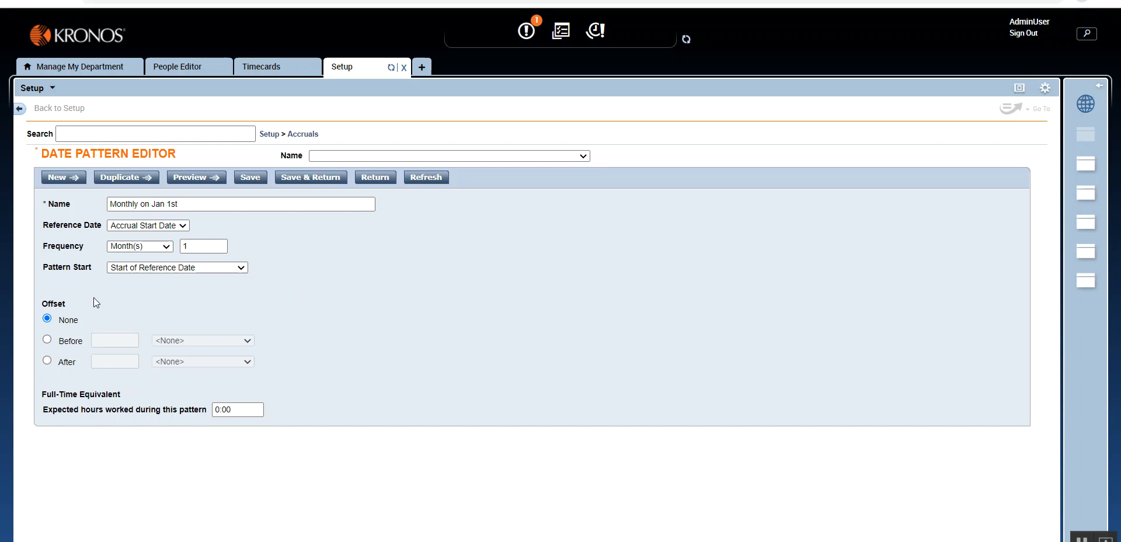
- Set Pattern Start to Start On or After Reference Date and Day of Month to Start to 5
drag(39, 271, 97, 271)
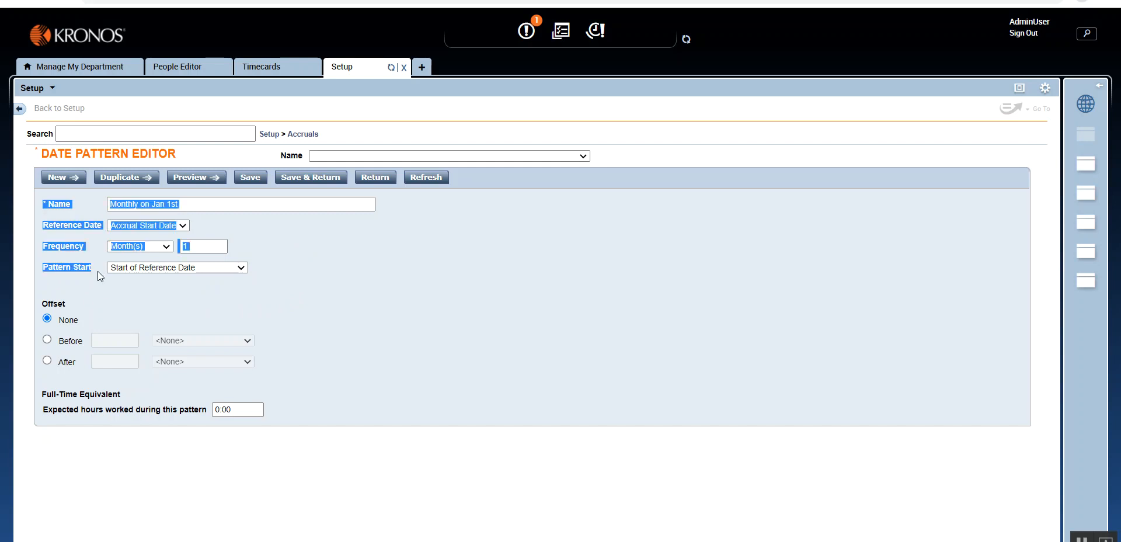
click(98, 275)
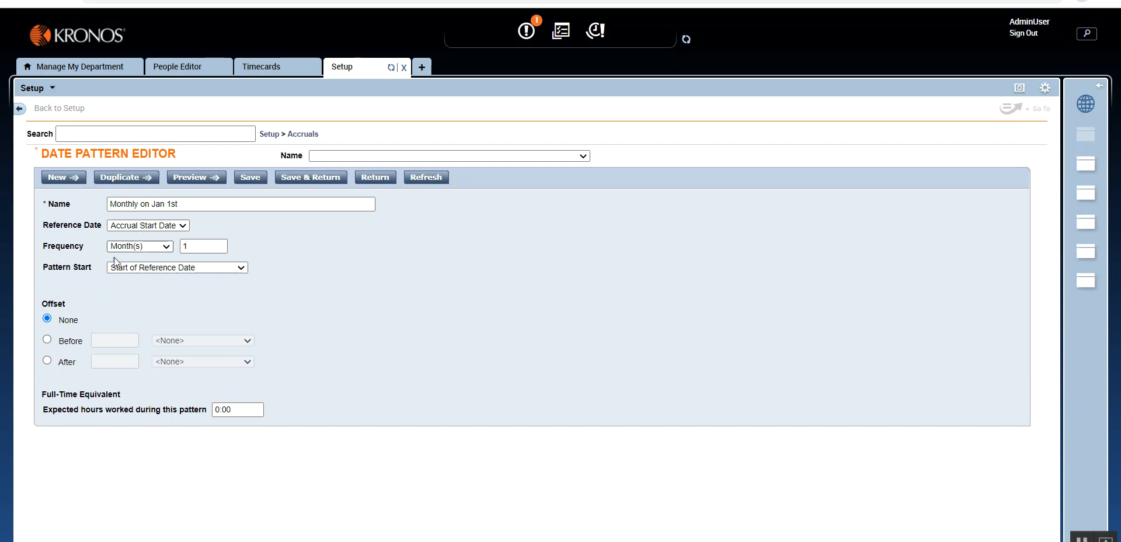
click(172, 268)
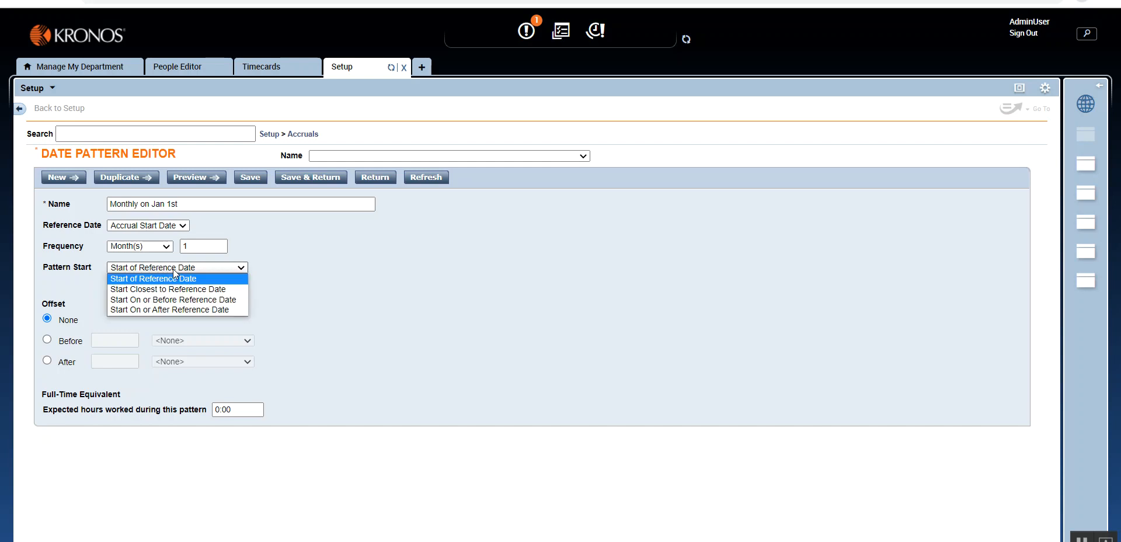
click(233, 310)
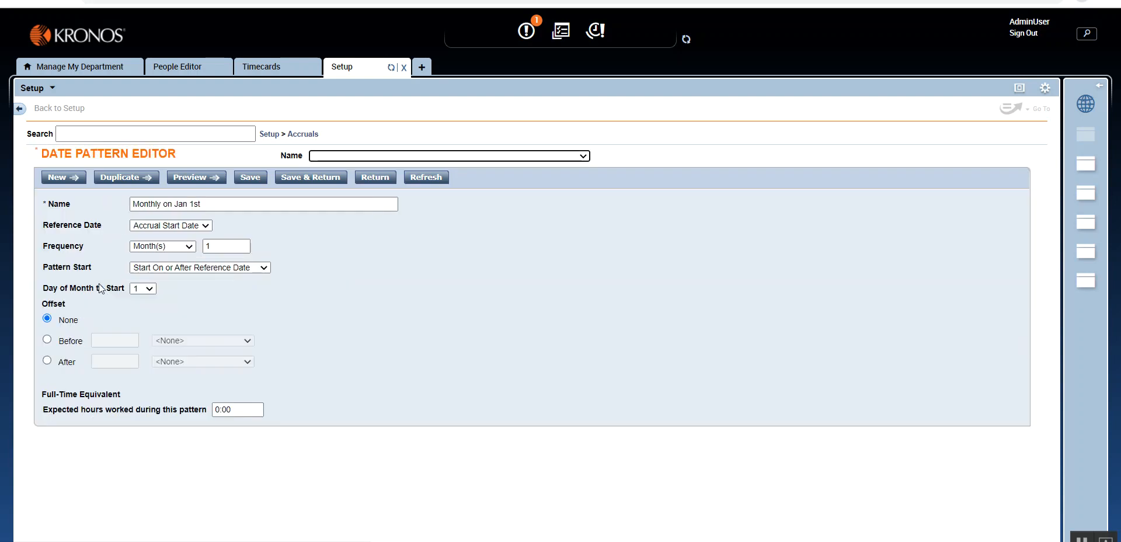
click(151, 289)
click(142, 340)
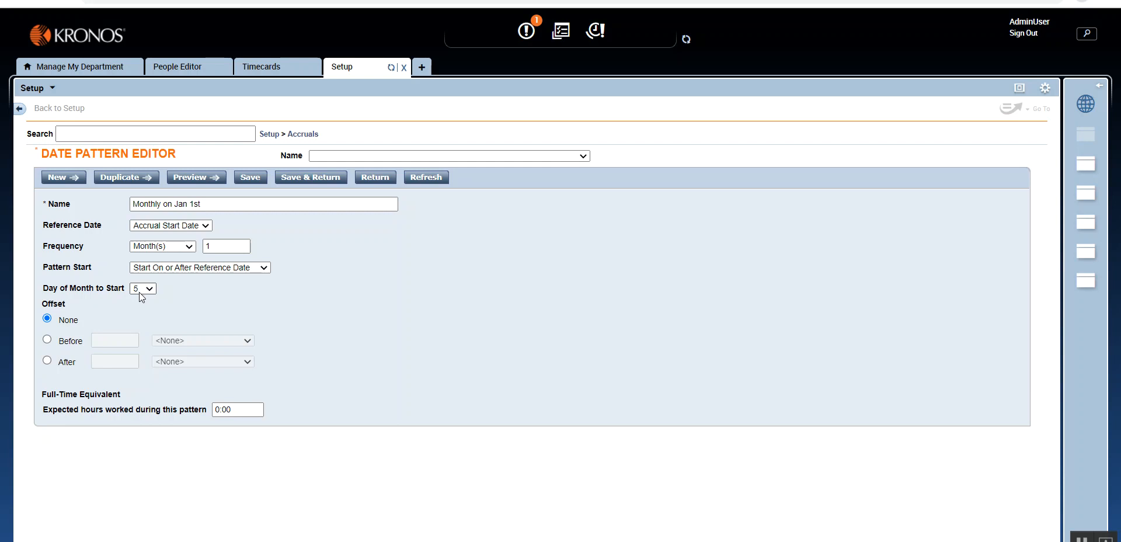
- Try Start On or Before Reference Date, set Pattern Start to Start of Reference Date, and save the monthly pattern
click(239, 270)
click(242, 299)
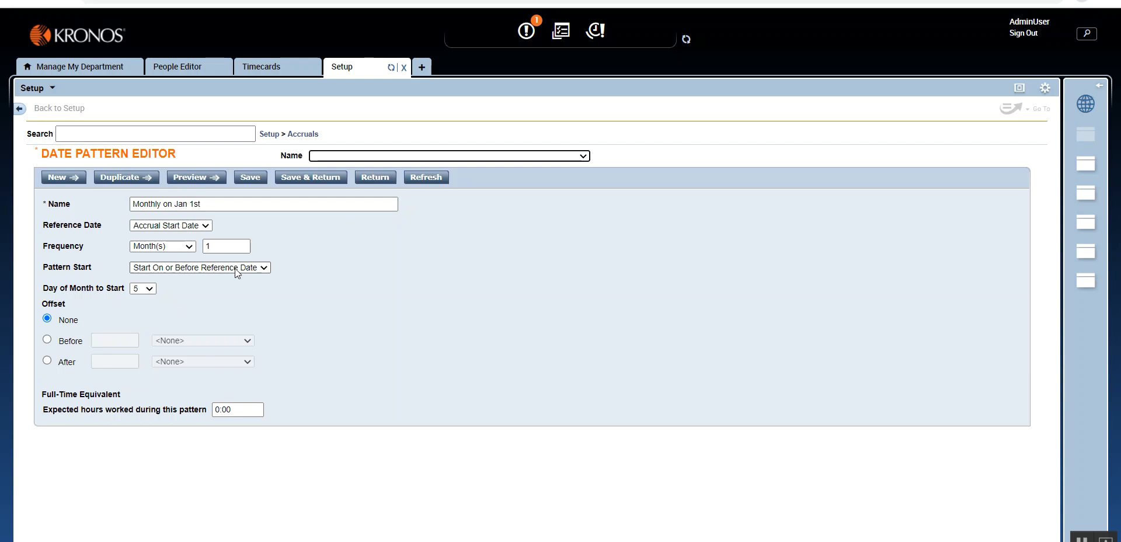
click(175, 268)
click(174, 292)
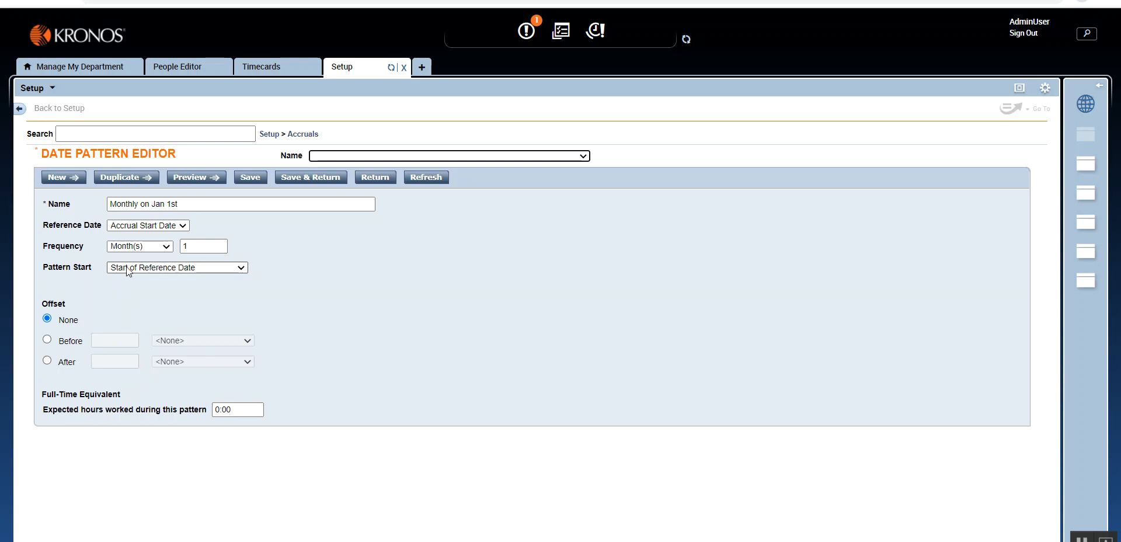
click(310, 178)
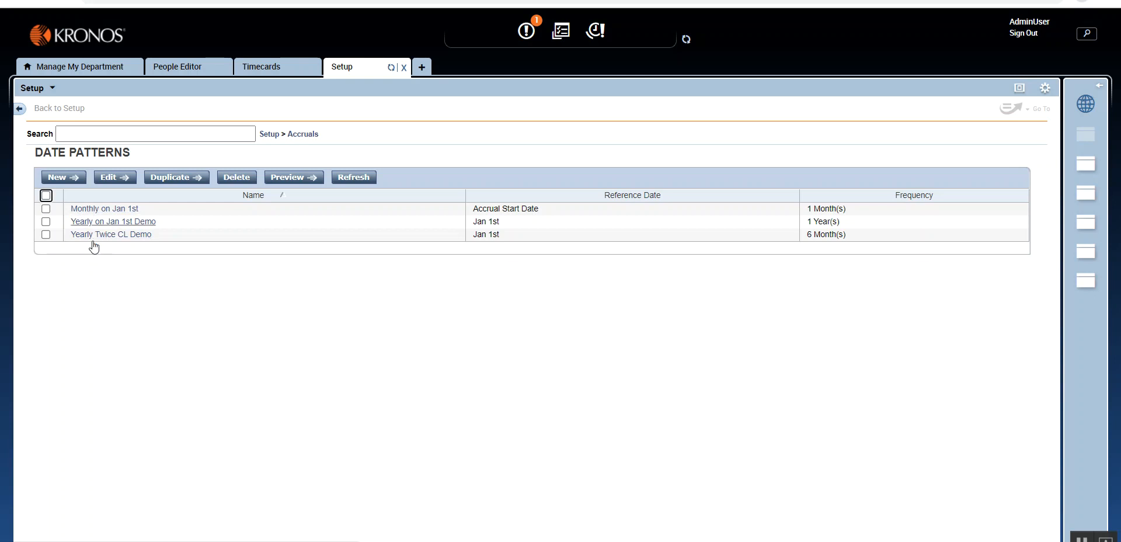
- Try Monthly on Jan 1st as the Length of Service Reference in a new accrual policy
click(305, 135)
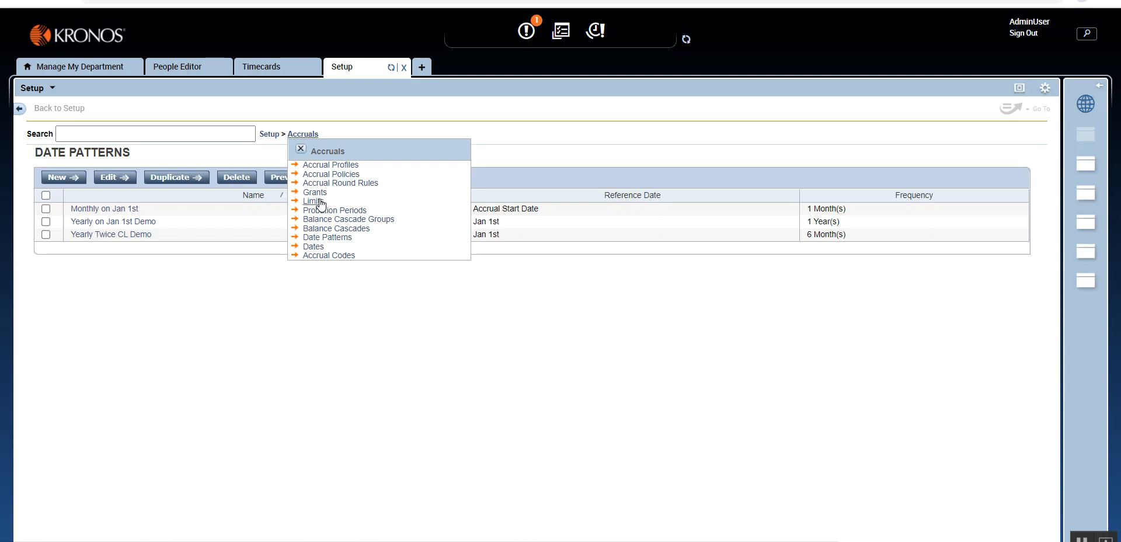
click(324, 176)
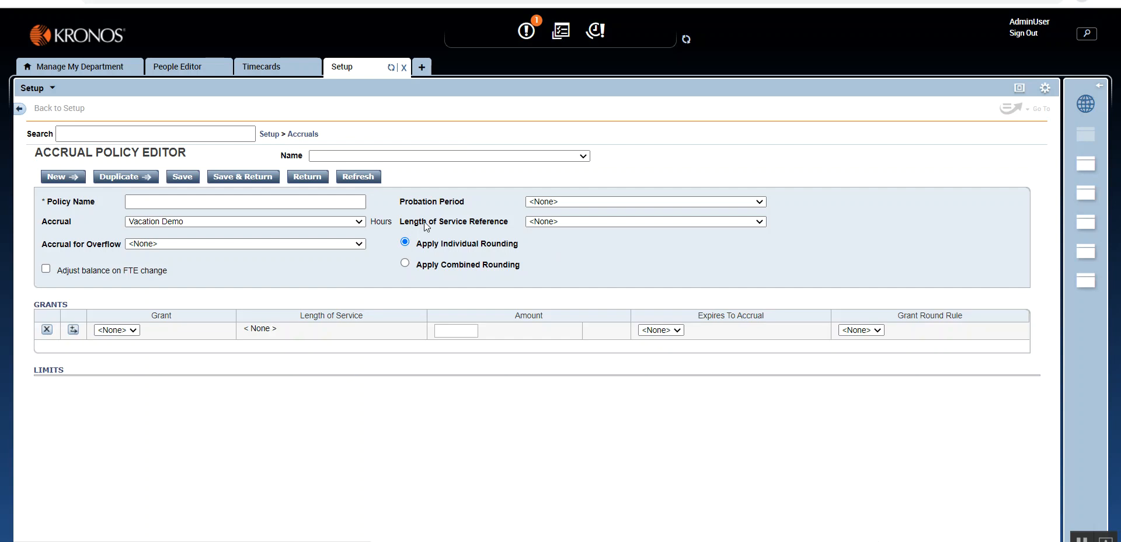
click(550, 221)
click(564, 222)
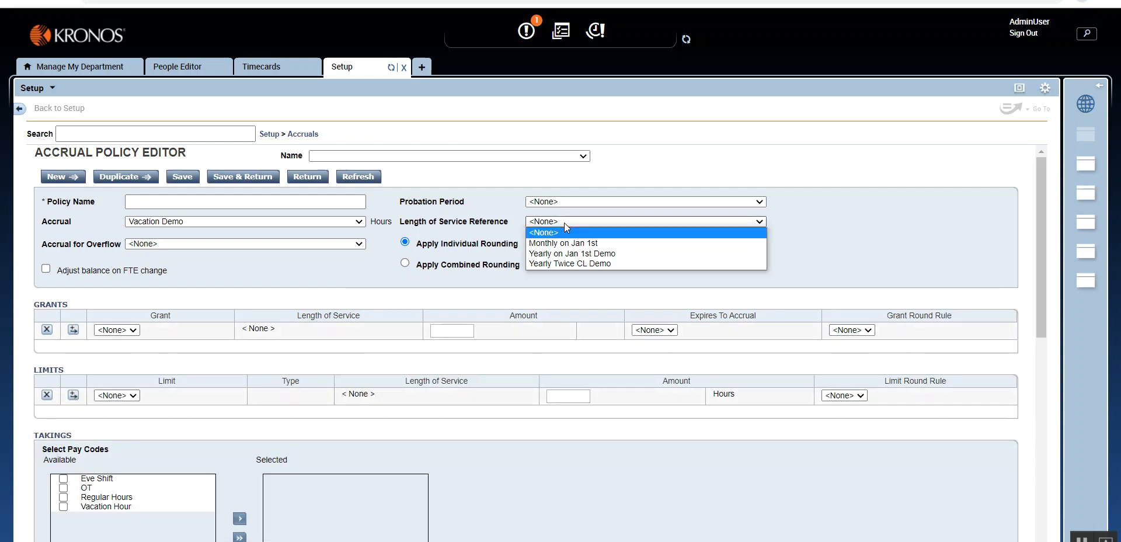
click(567, 241)
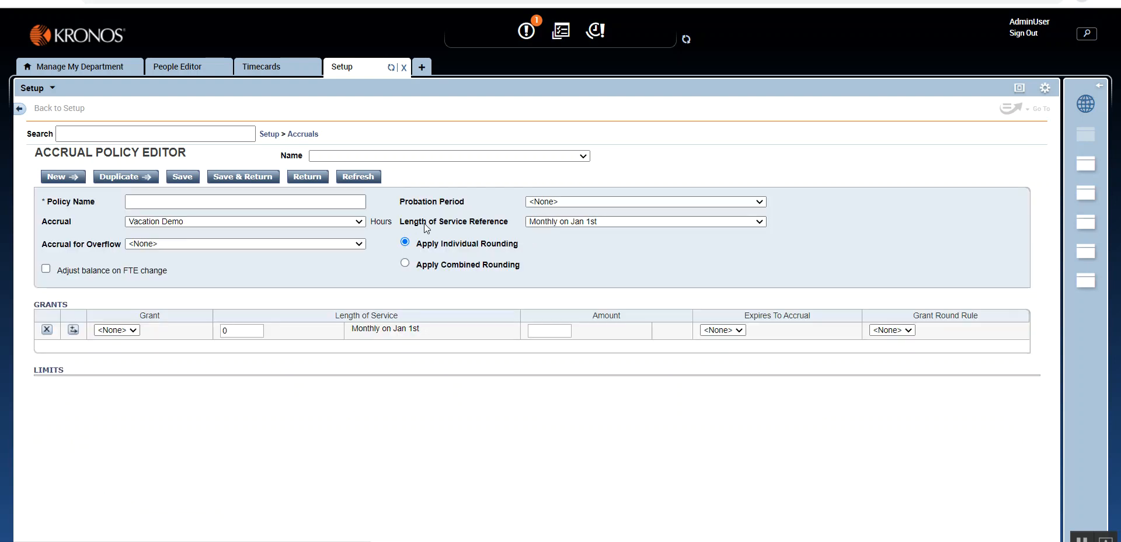
click(569, 222)
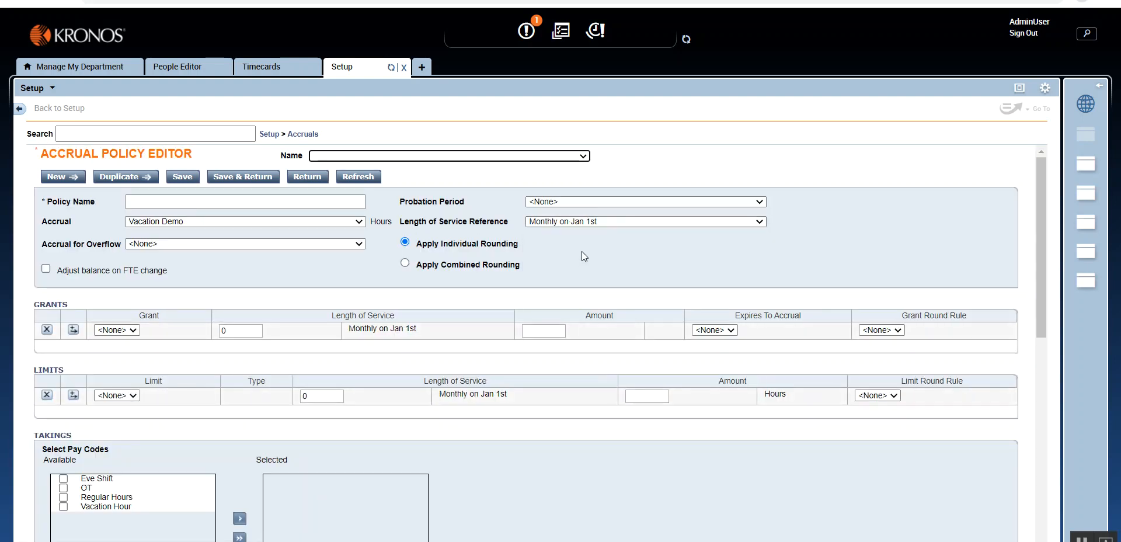
click(580, 223)
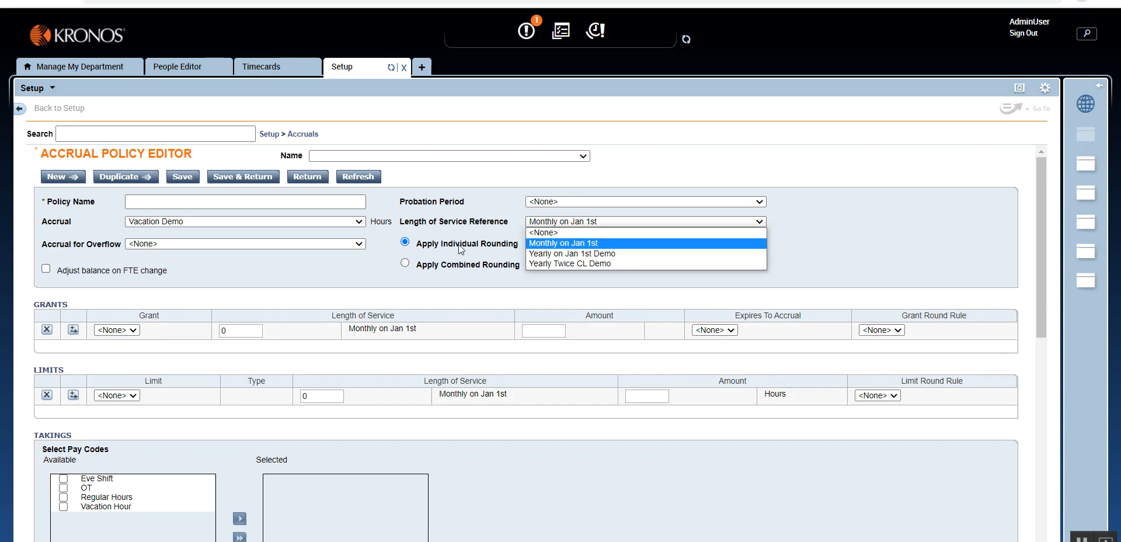
click(469, 223)
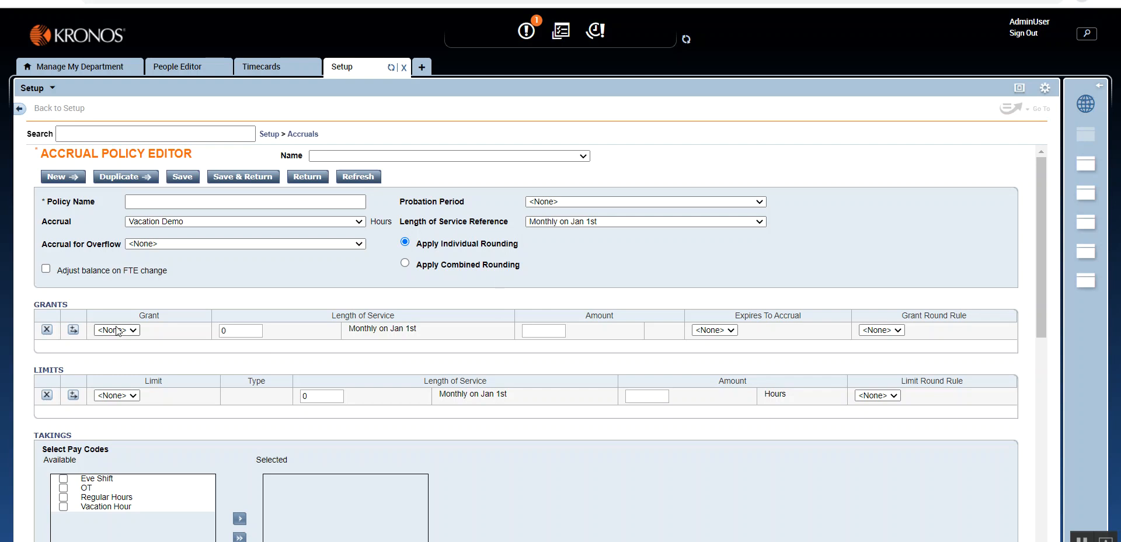
- Discard the unsaved accrual policy and return to the list of date patterns
drag(137, 315, 162, 314)
drag(144, 380, 163, 380)
click(302, 134)
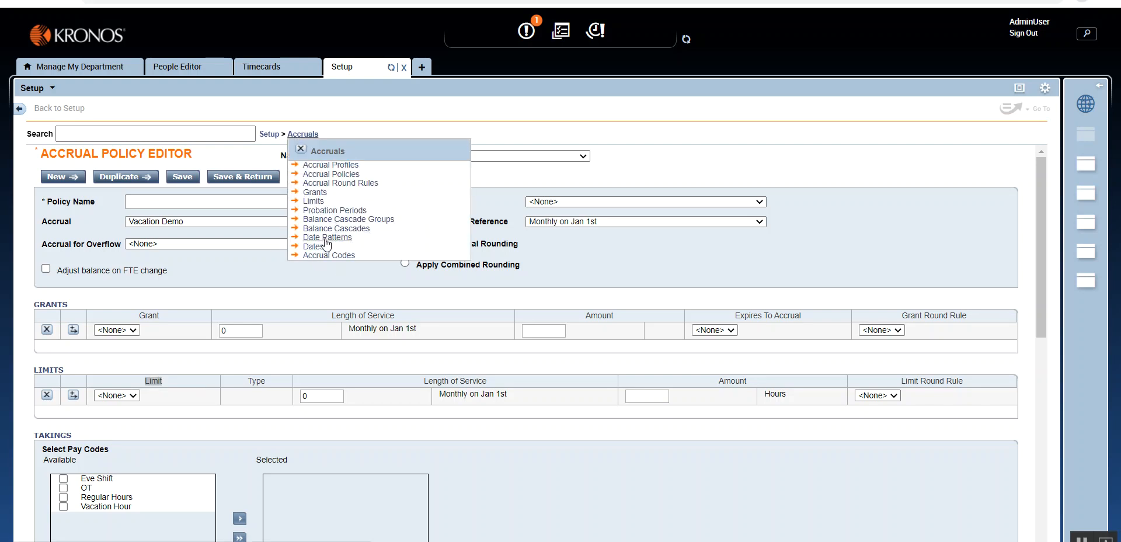
click(327, 238)
click(671, 322)
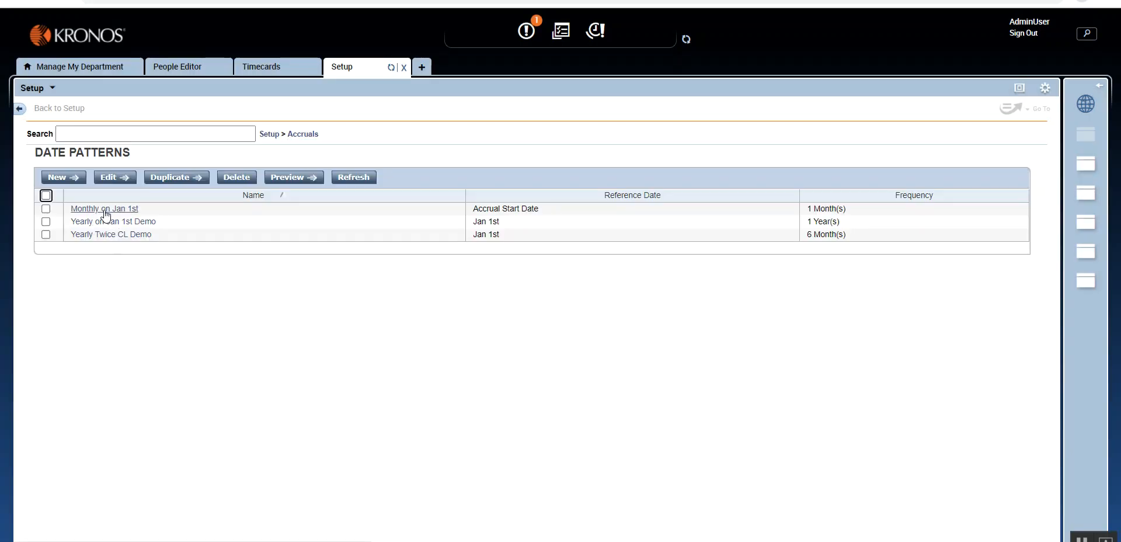
- Open a blank balance cascade to examine its date pattern and cascade settings
mouse_move(299, 137)
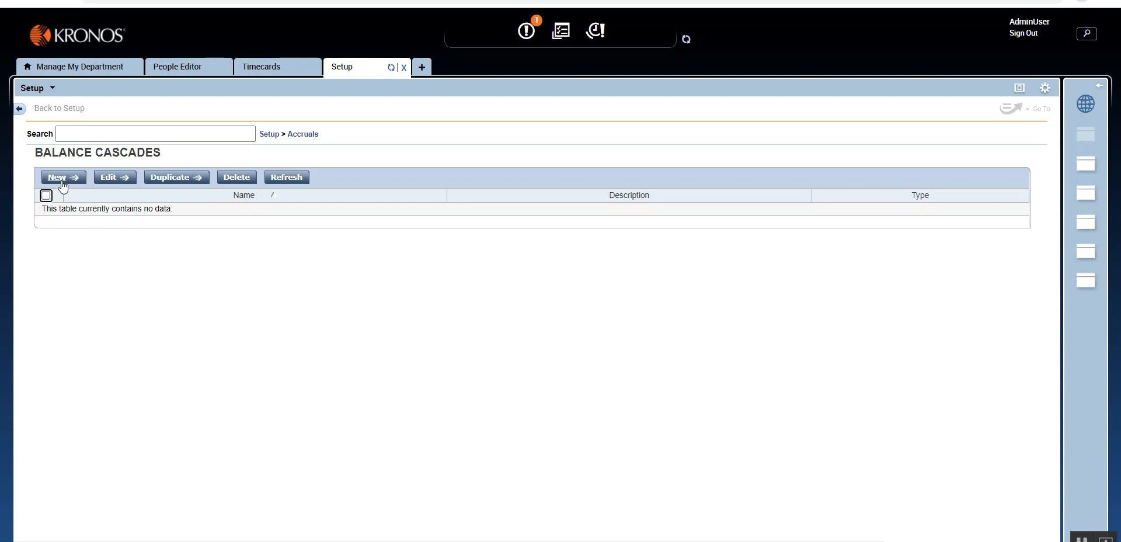
click(58, 177)
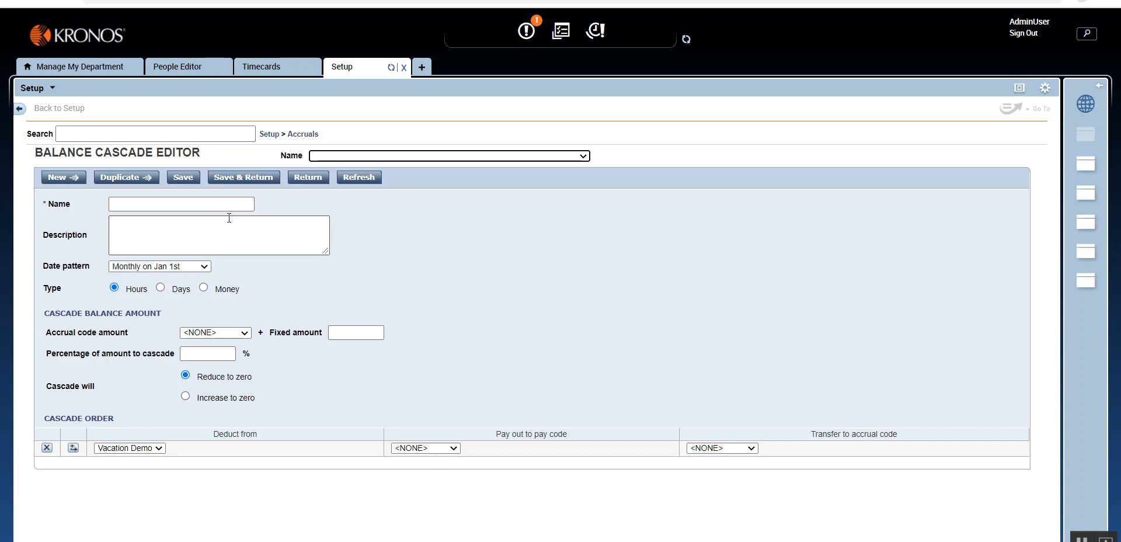
- Start a new probation period named 90 Days Probation Period
click(303, 134)
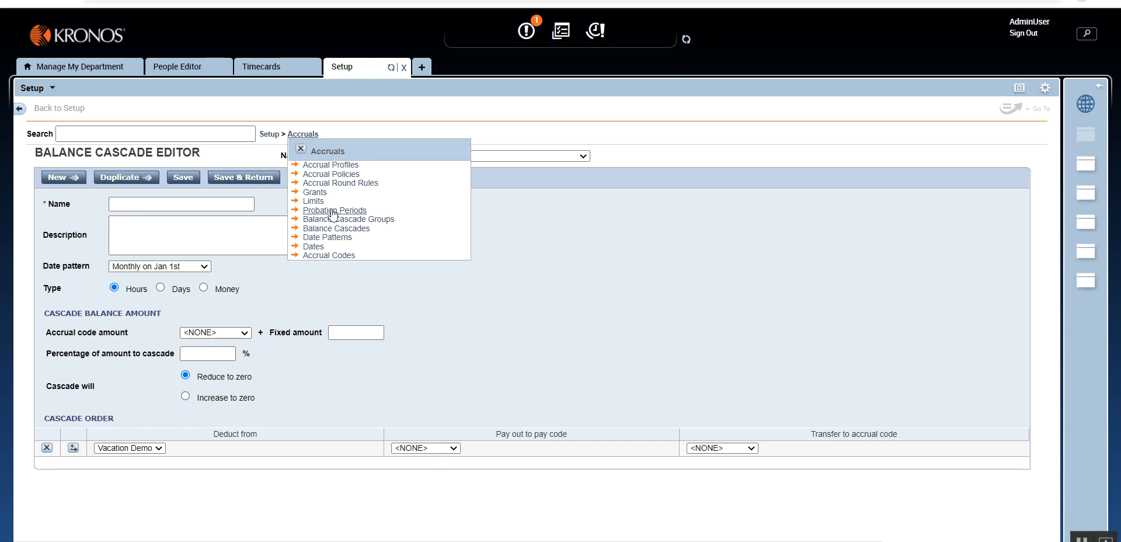
click(334, 211)
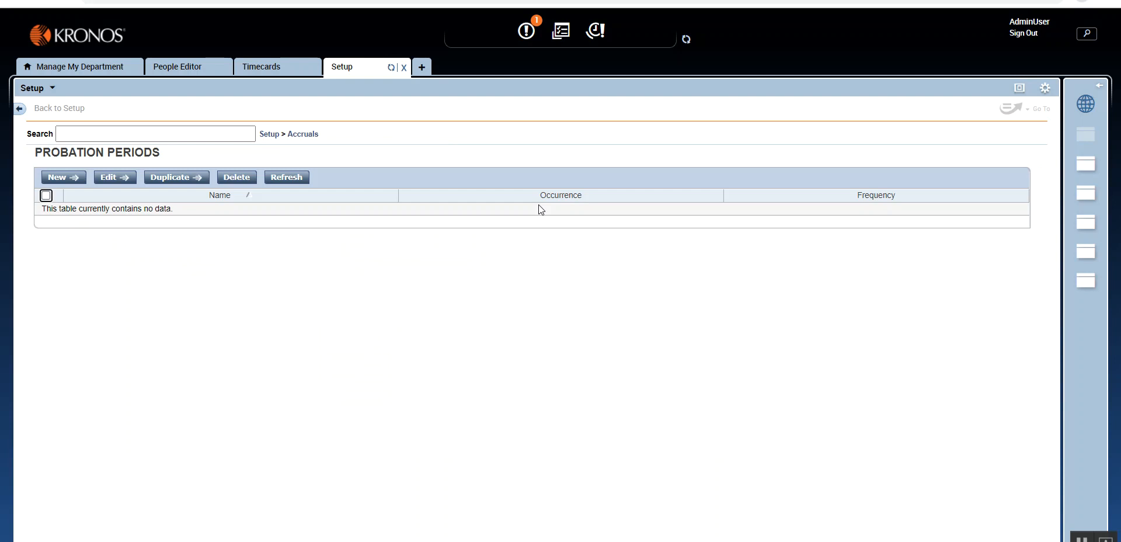
click(60, 177)
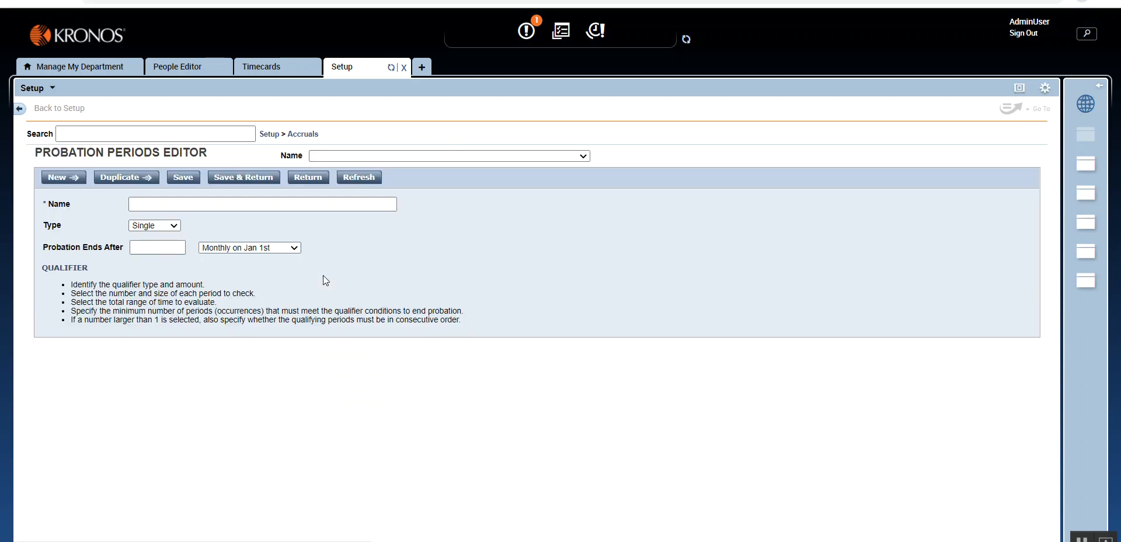
drag(35, 153, 115, 153)
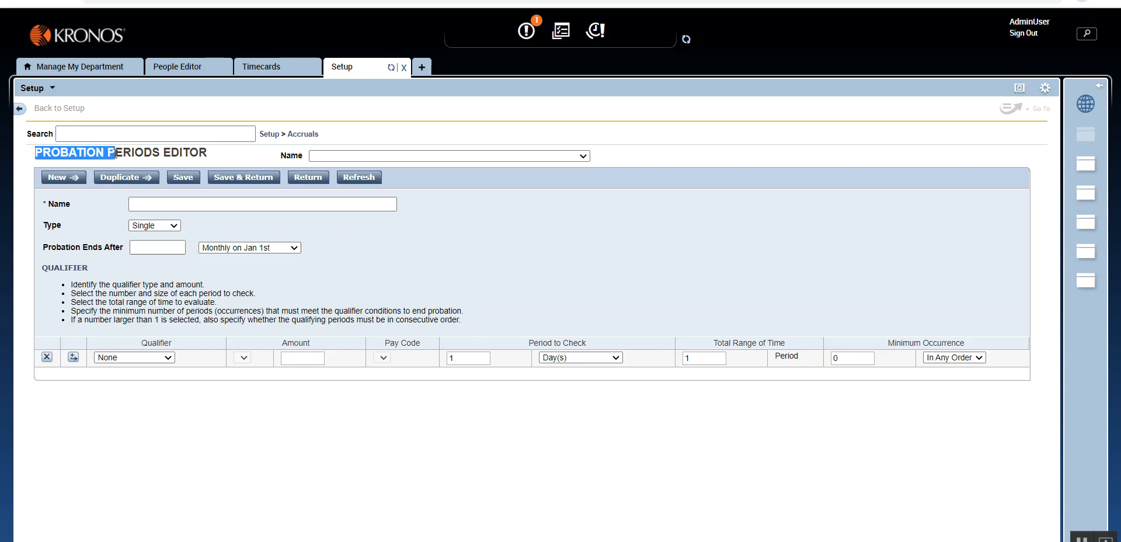
click(446, 239)
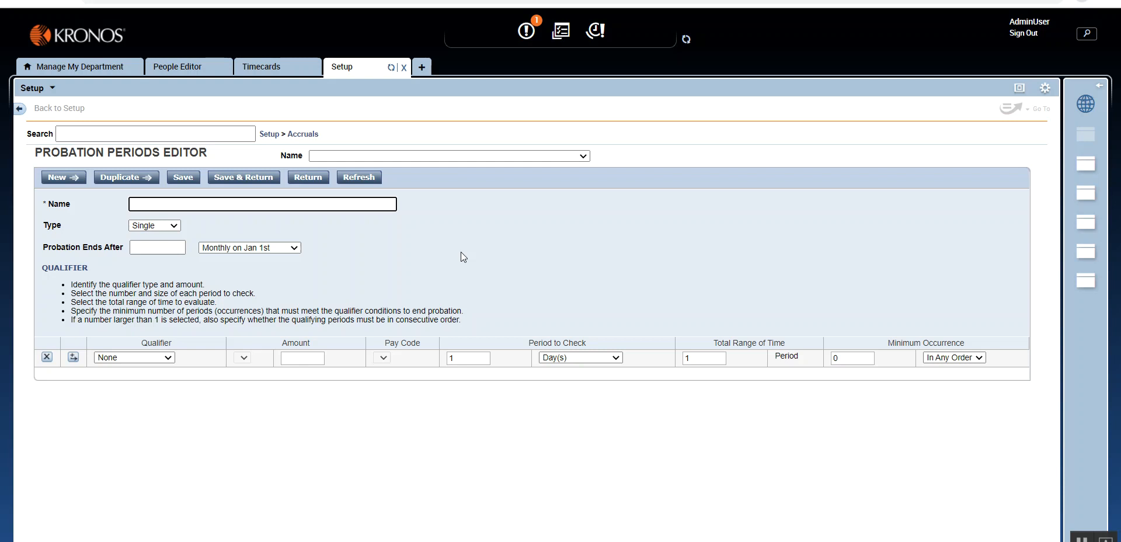
text(90)
key(Down)
key(Return)
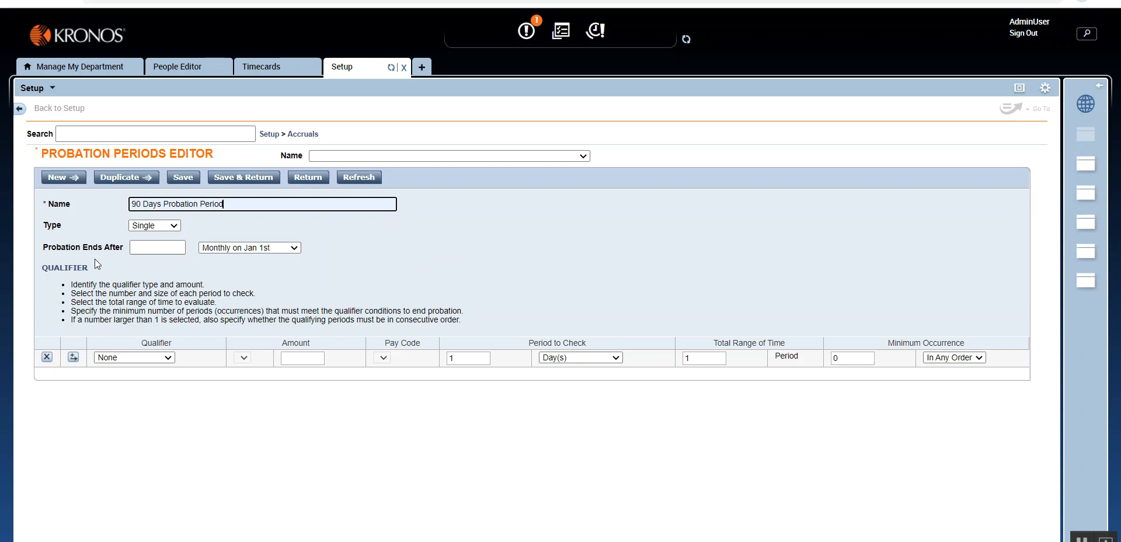
- Set Probation Ends After to 3 with the Monthly on Jan 1st date pattern
click(148, 246)
click(149, 246)
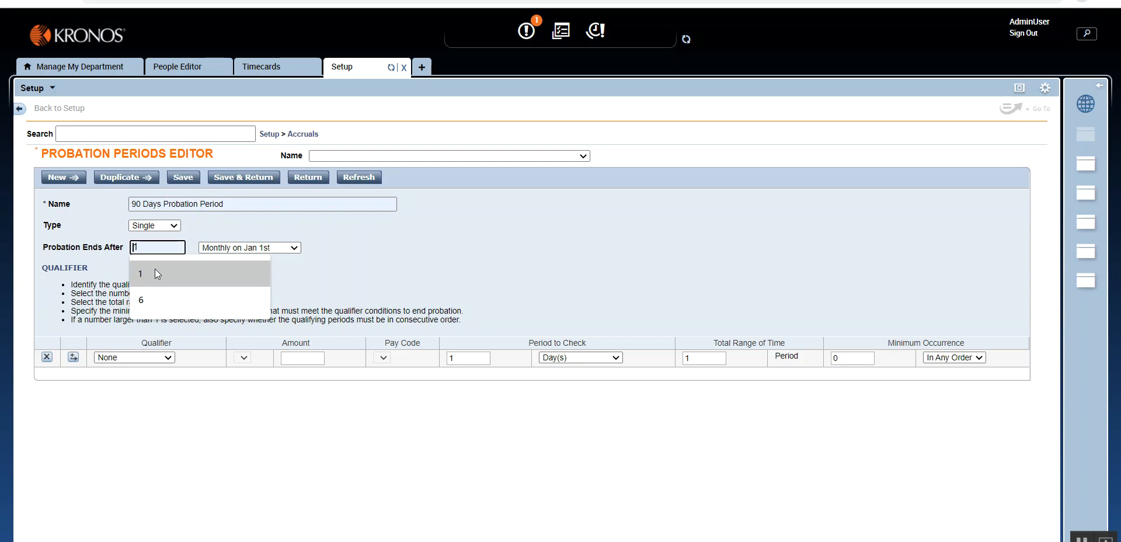
click(156, 269)
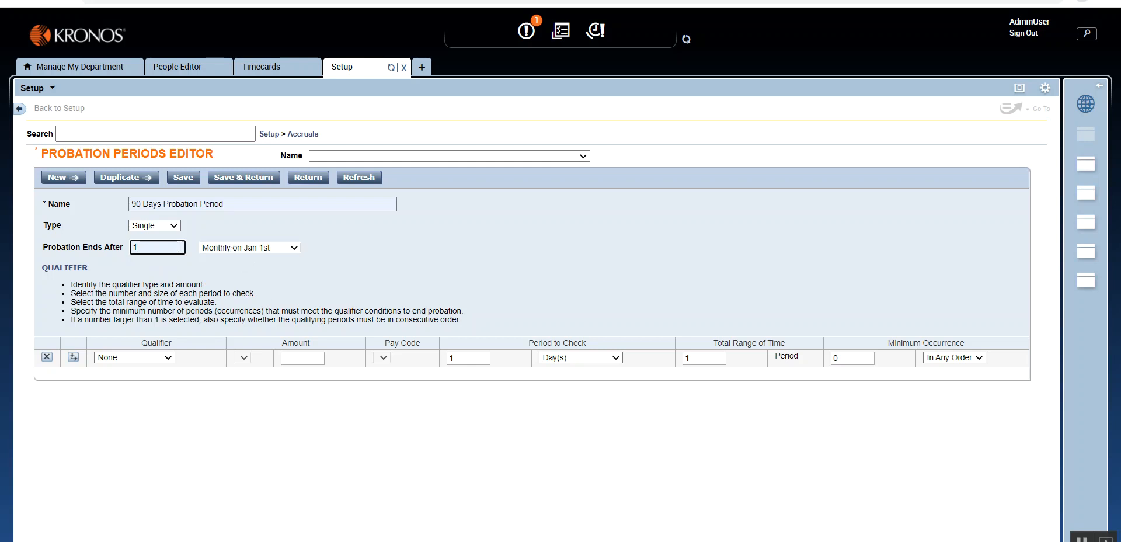
key(BackSpace)
text(3)
click(251, 249)
click(320, 264)
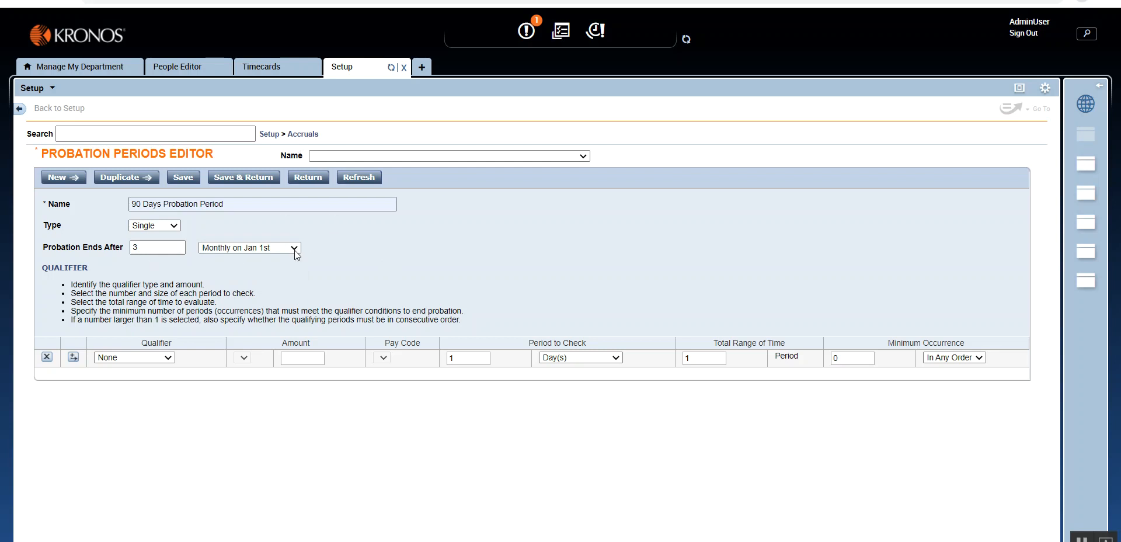
- Discard the unsaved probation period and start a new date pattern named 90 Days
click(308, 135)
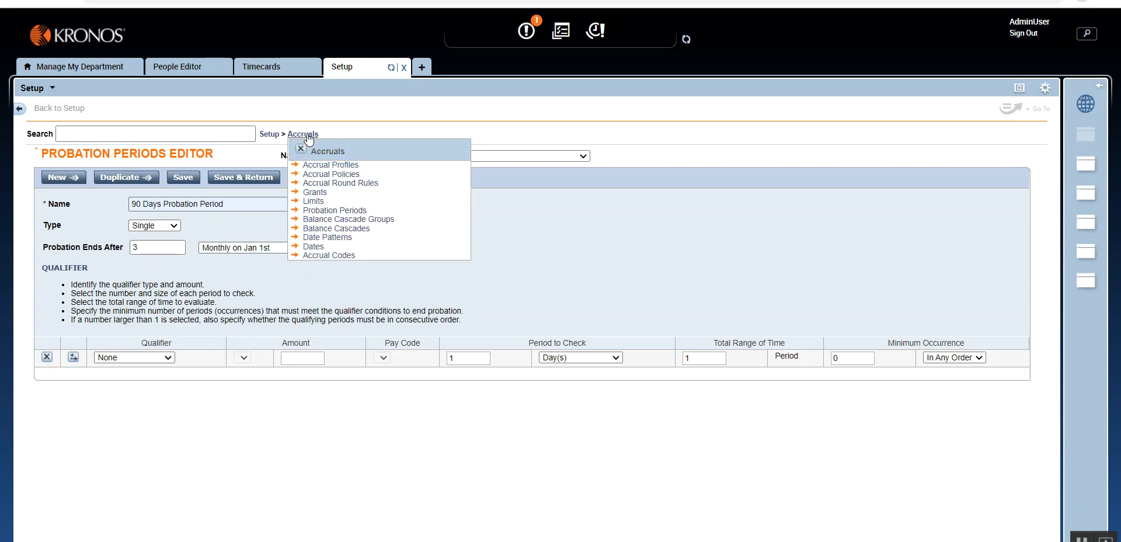
click(335, 238)
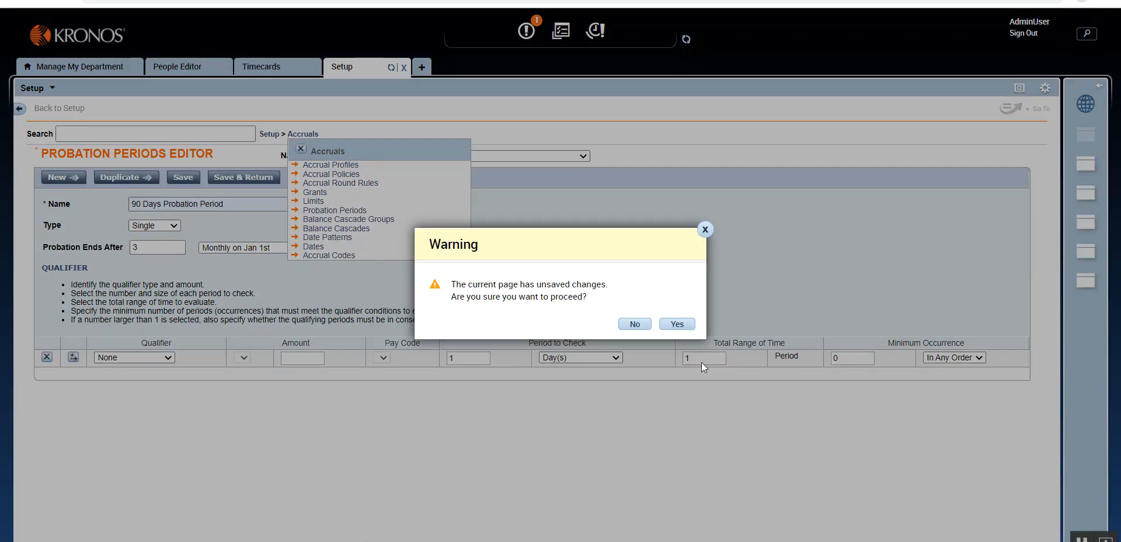
click(681, 325)
click(59, 182)
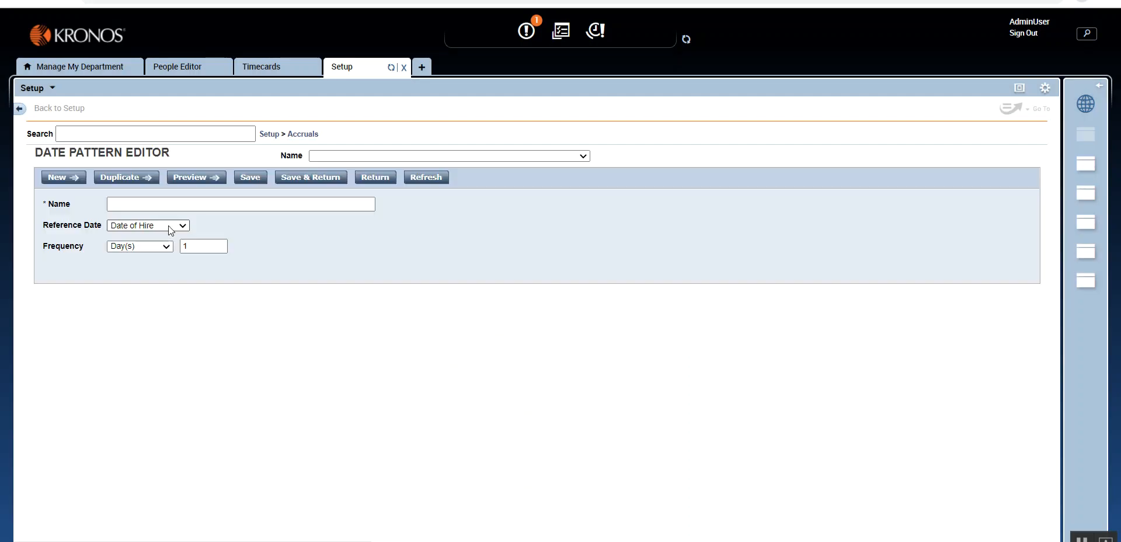
click(161, 203)
click(674, 177)
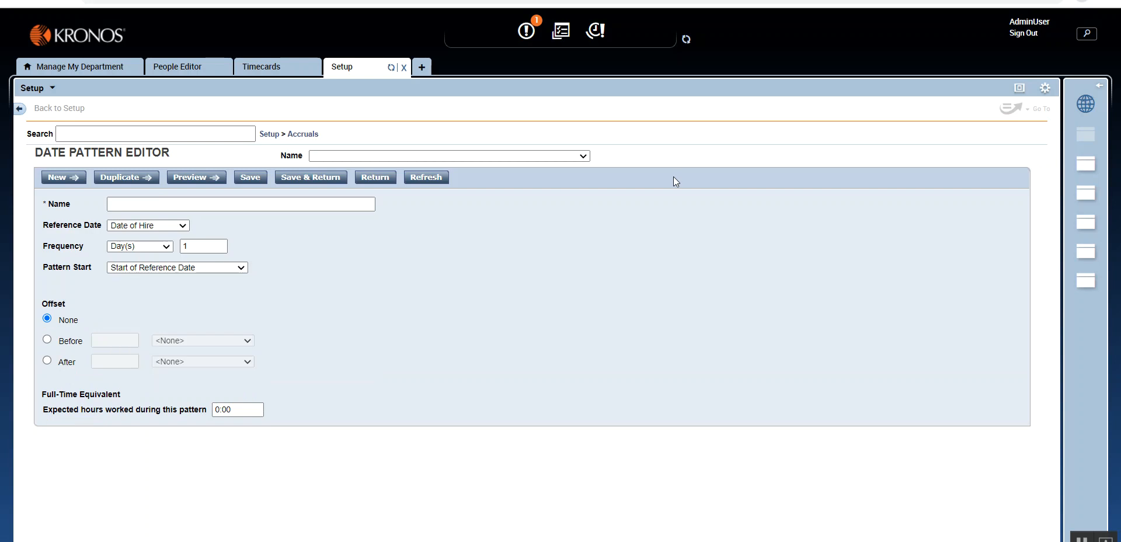
key(Tab)
key(Tab)
key(Tab)
key(Tab)
key(Tab)
key(Tab)
key(Tab)
key(Tab)
text(90)
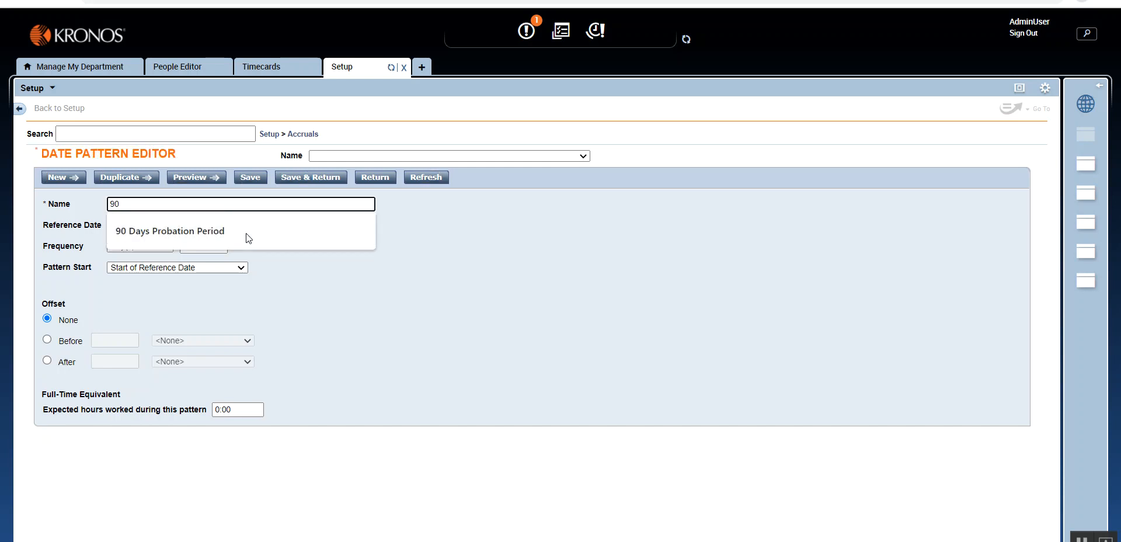
text( Days)
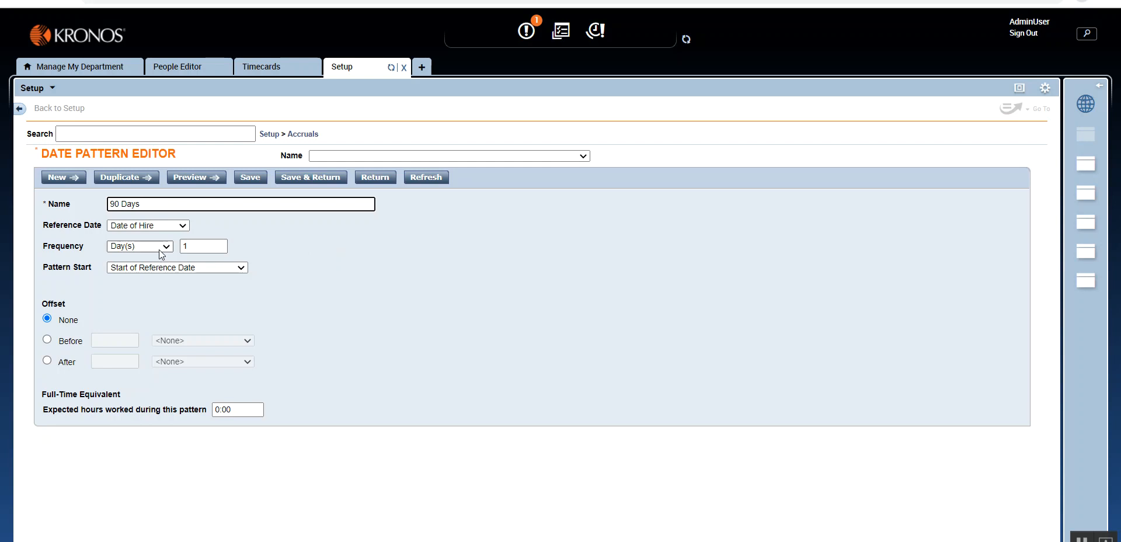
- Set the date pattern's frequency to 90 days and save it, returning to the list
double_click(184, 246)
text(90)
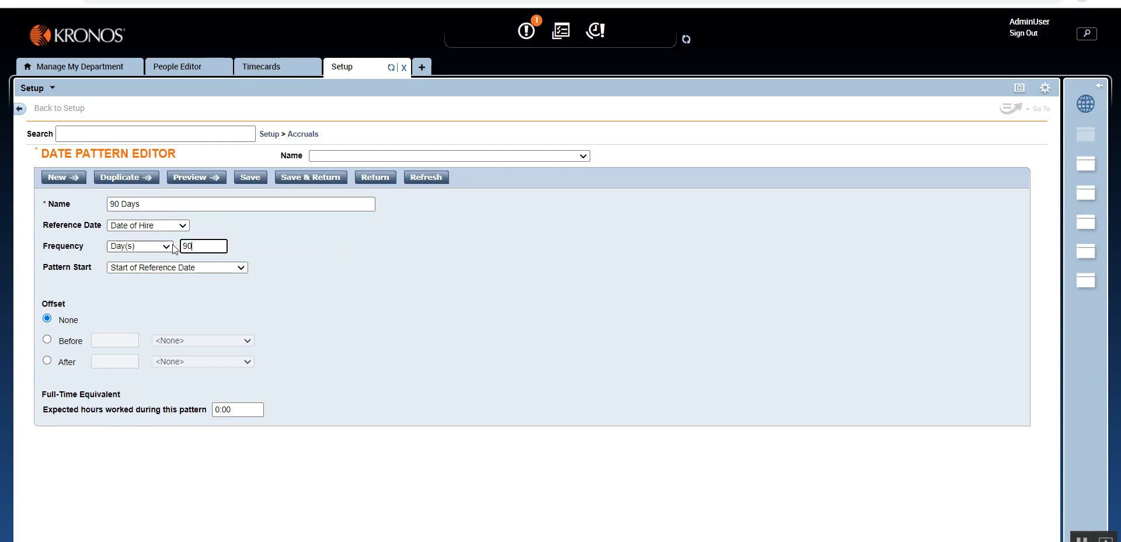
click(289, 267)
click(119, 205)
click(306, 177)
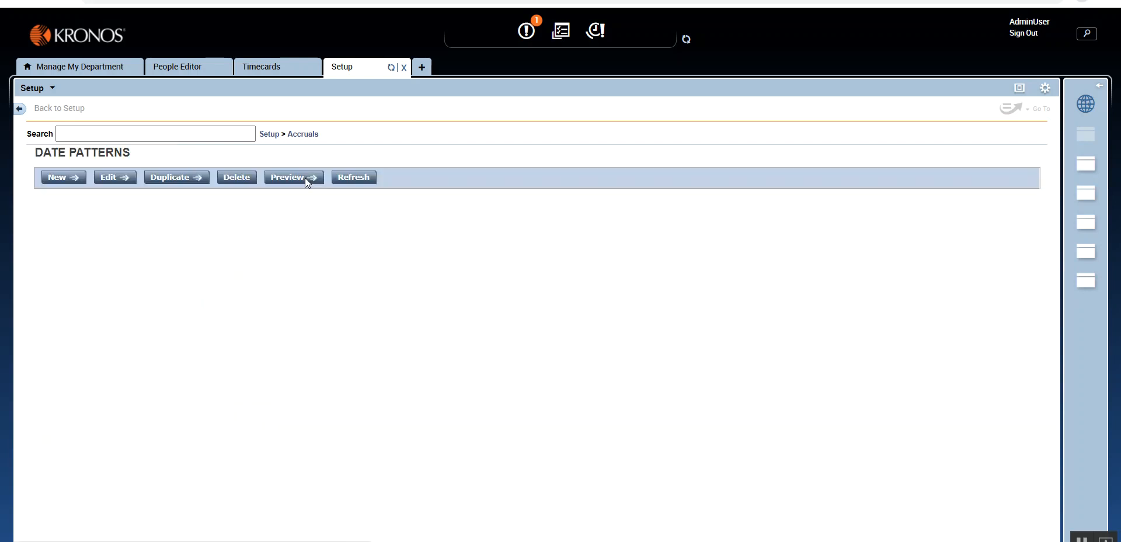
- Start a new probation period and name it 90 Days Probation Period
click(302, 135)
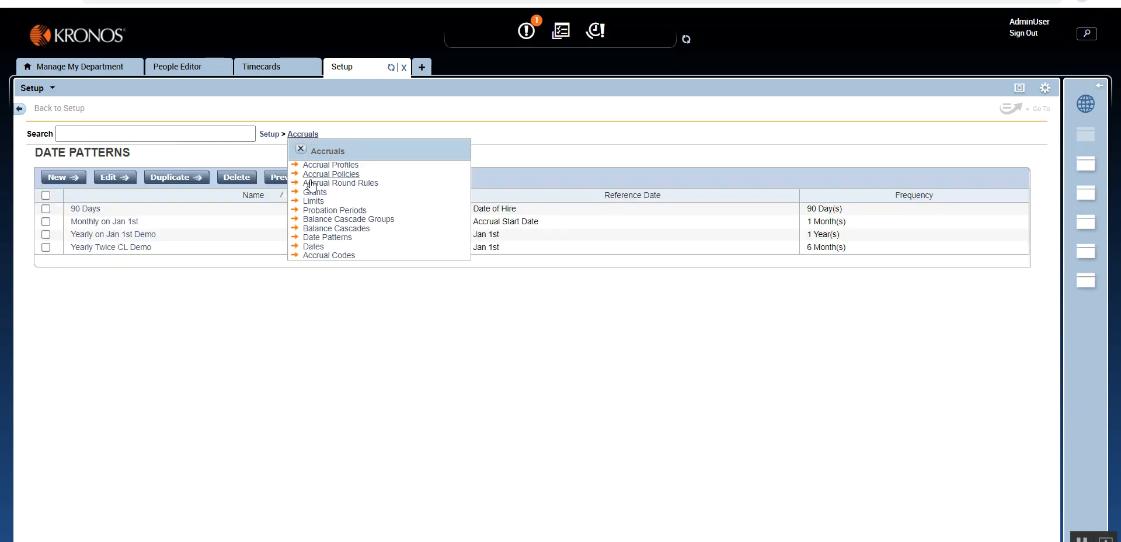
click(318, 211)
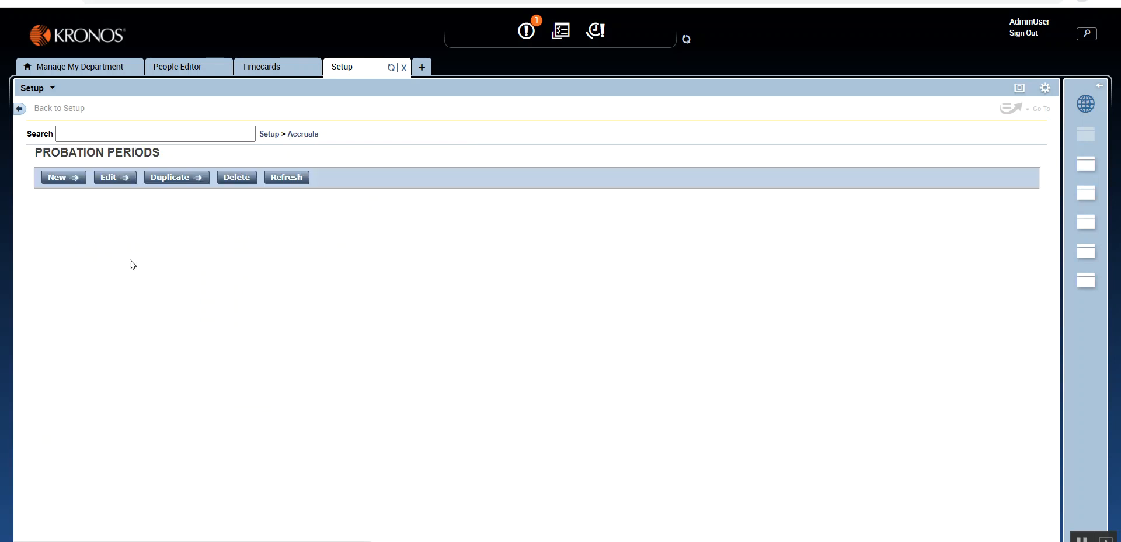
click(57, 177)
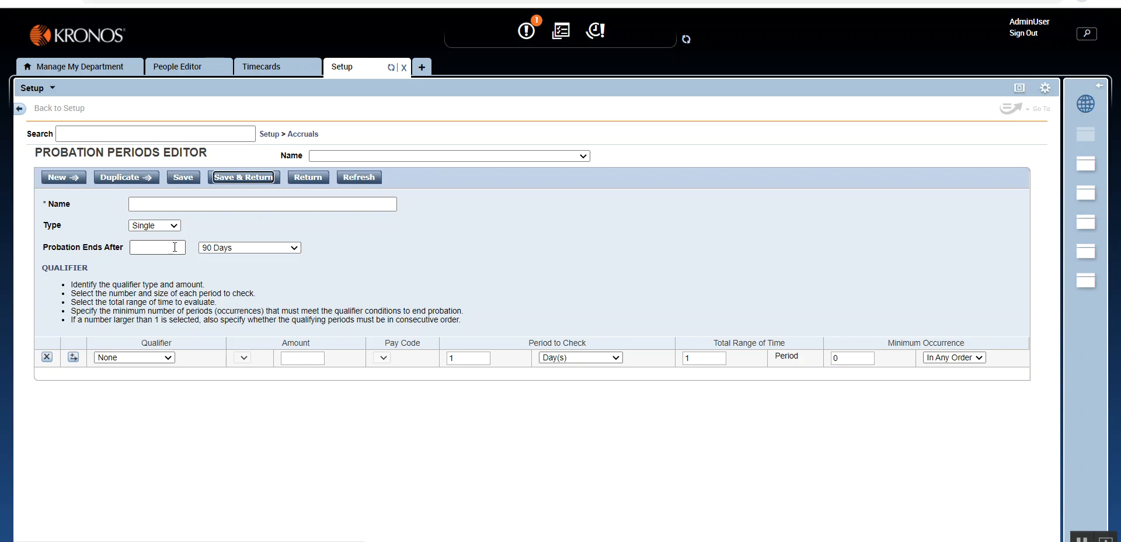
text(90)
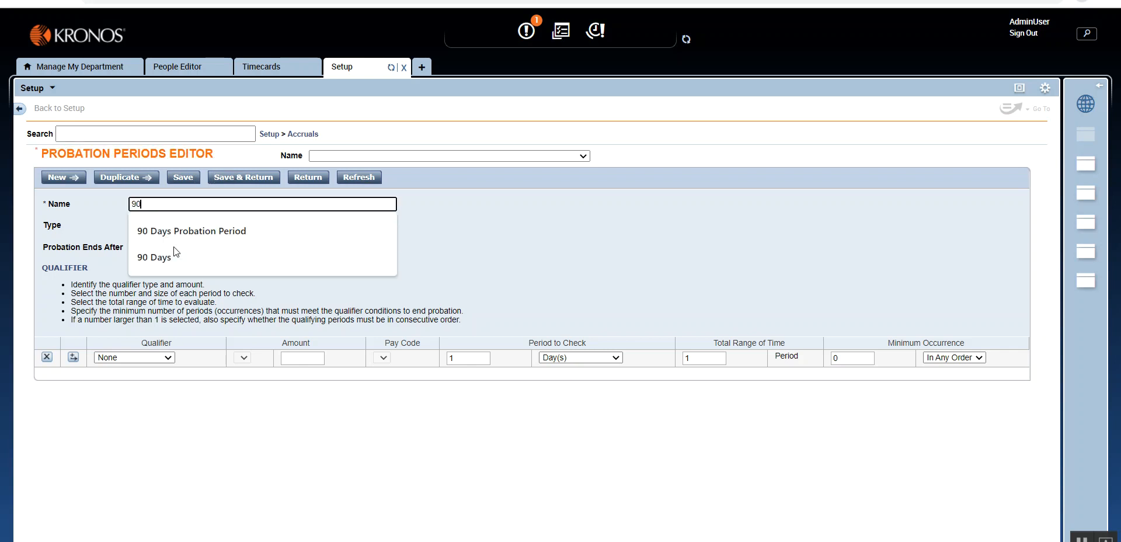
key(Down)
key(Return)
- Set Probation Ends After to 1 with the 90 Days date pattern
click(175, 248)
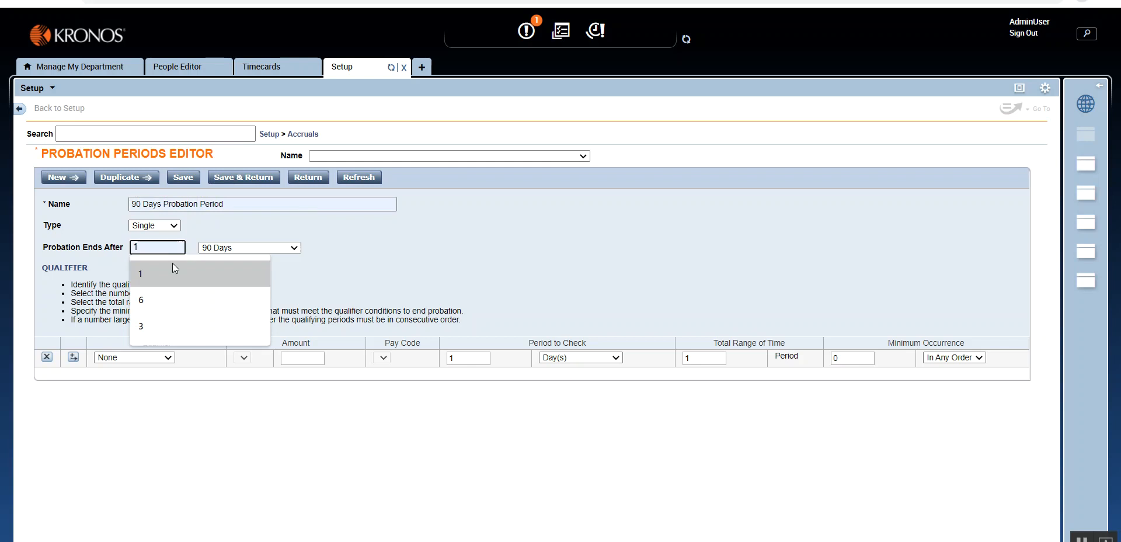
click(173, 265)
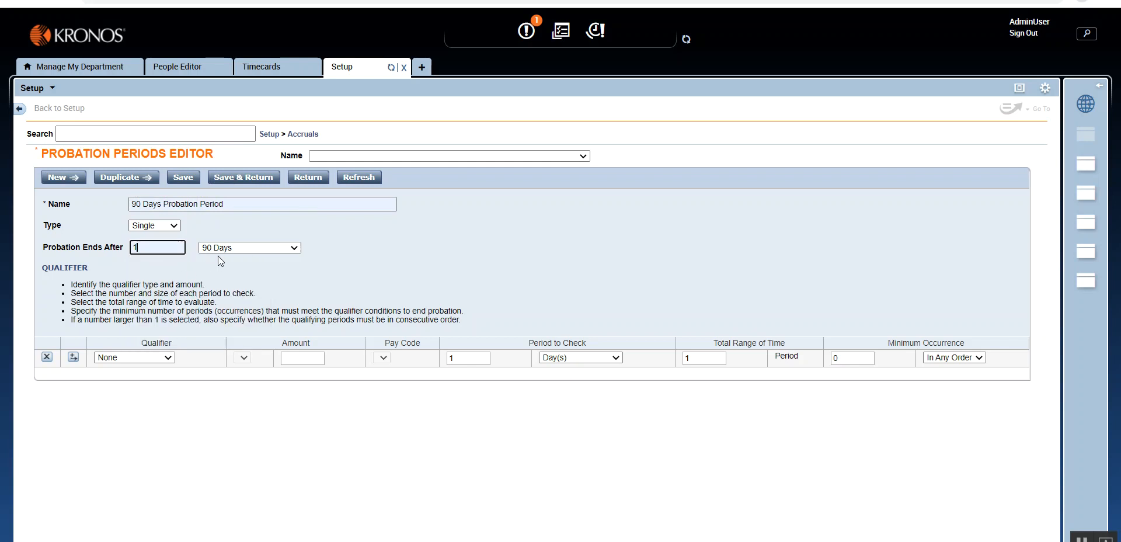
click(226, 258)
- Switch to Snipping Tool and highlight the probationary Sick and Vacation amounts in the report and the Accruals table in yellow
click(493, 541)
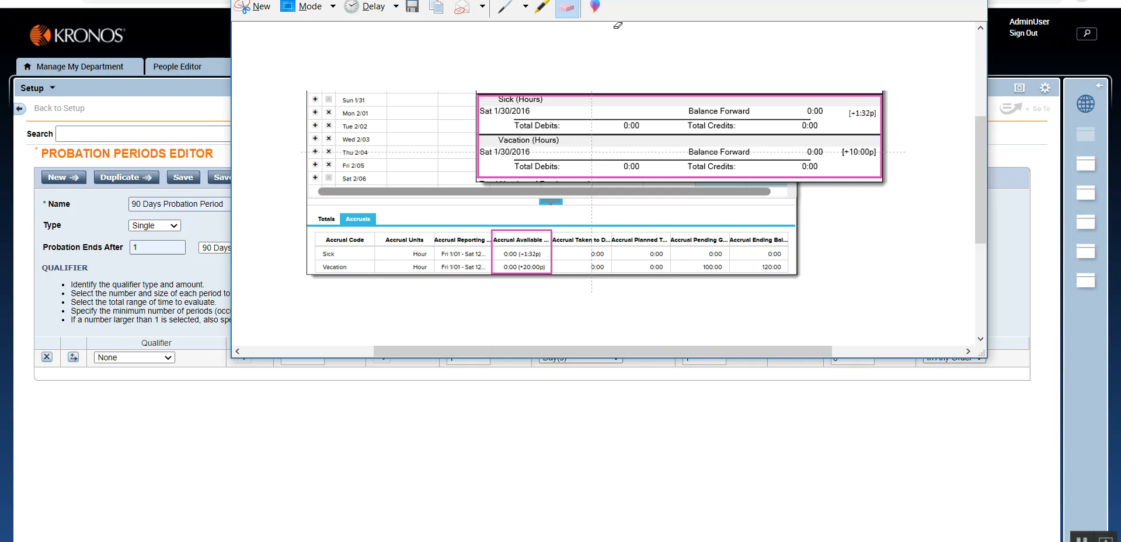
click(543, 7)
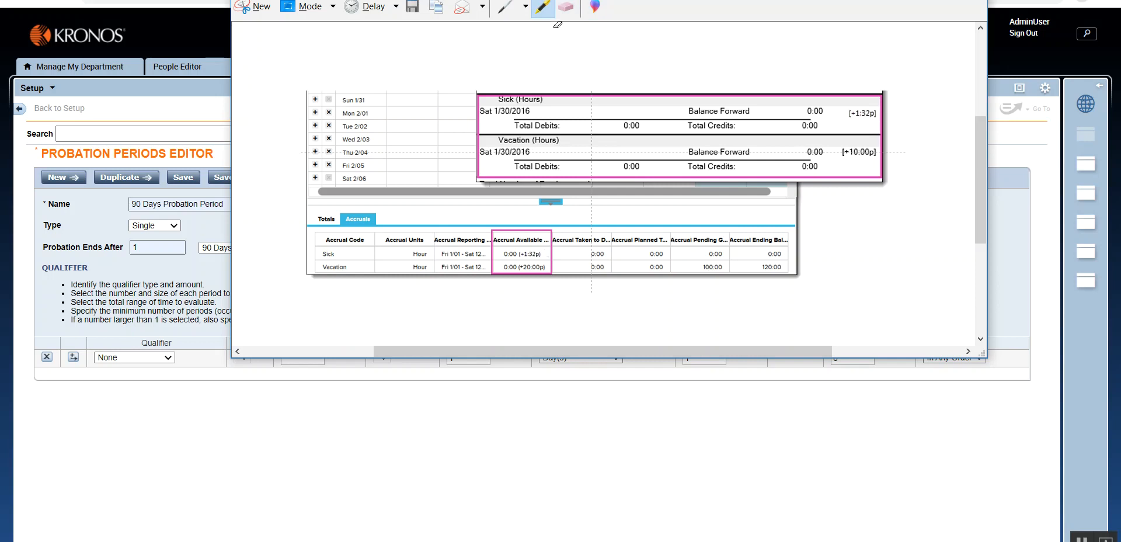
drag(844, 113, 882, 113)
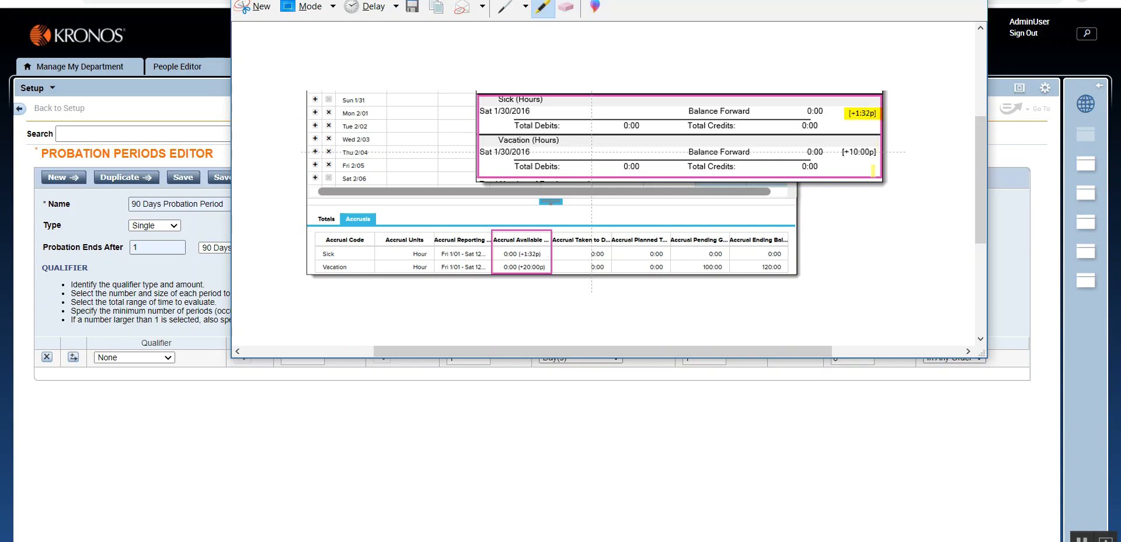
drag(842, 152, 883, 153)
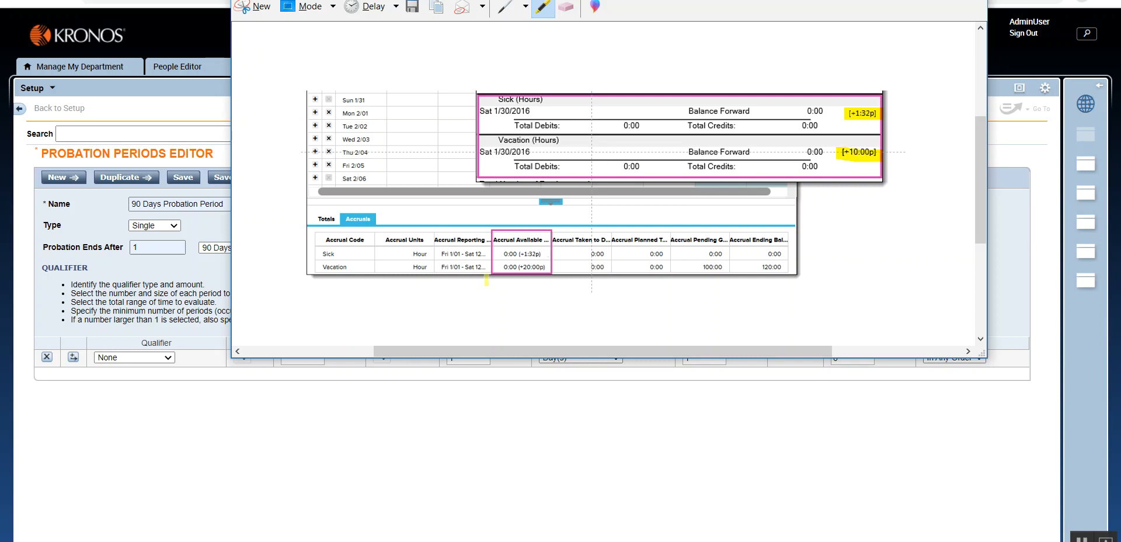
mouse_move(499, 252)
mouse_down()
mouse_move(550, 253)
mouse_move(513, 266)
mouse_move(558, 266)
mouse_up()
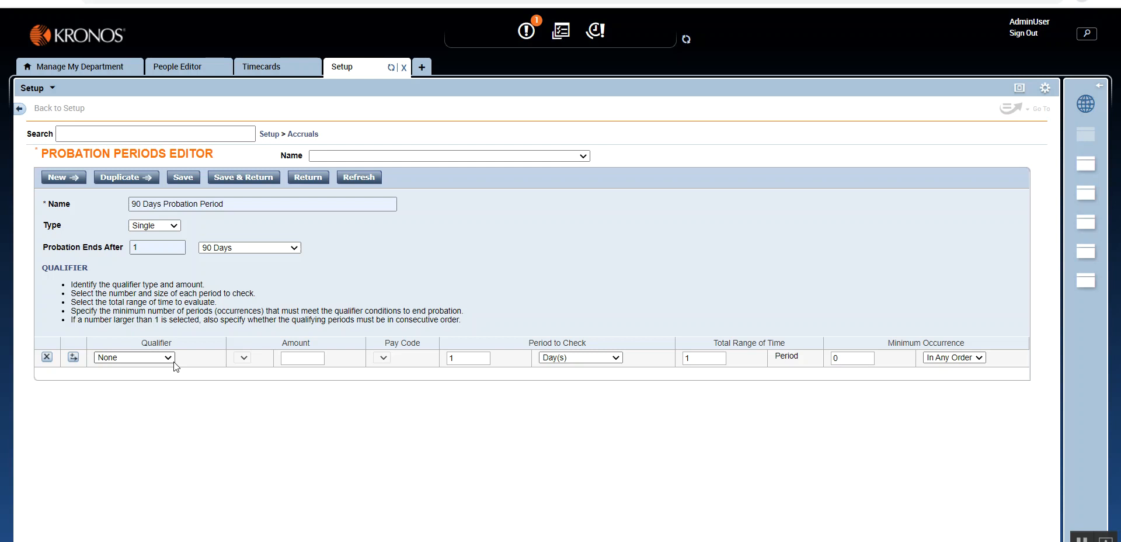
- Set the probation qualifier to Hours in Paycode with at least 35 hours in the Regular Hours pay code
click(168, 358)
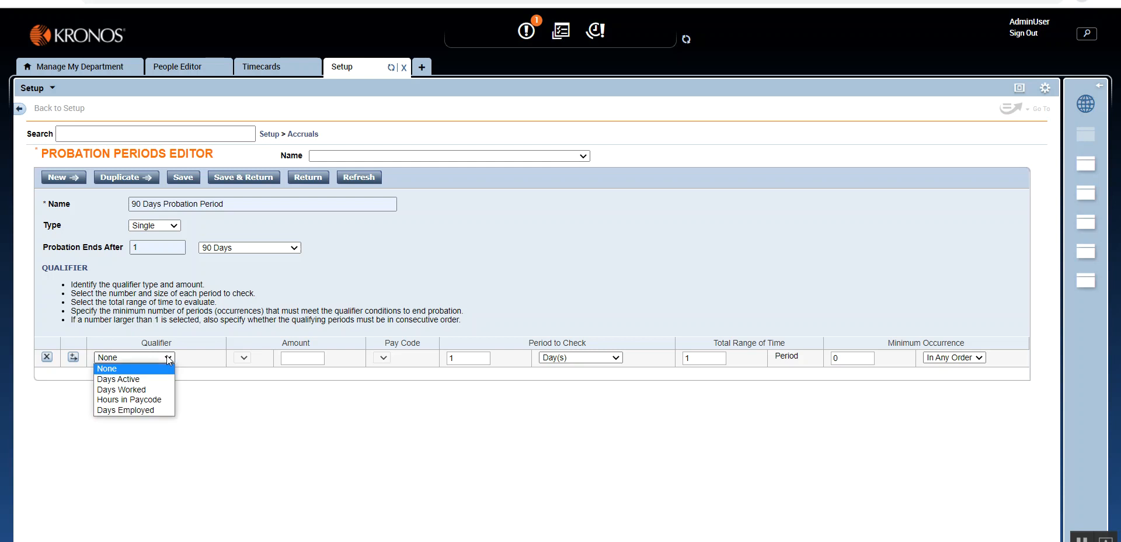
click(160, 400)
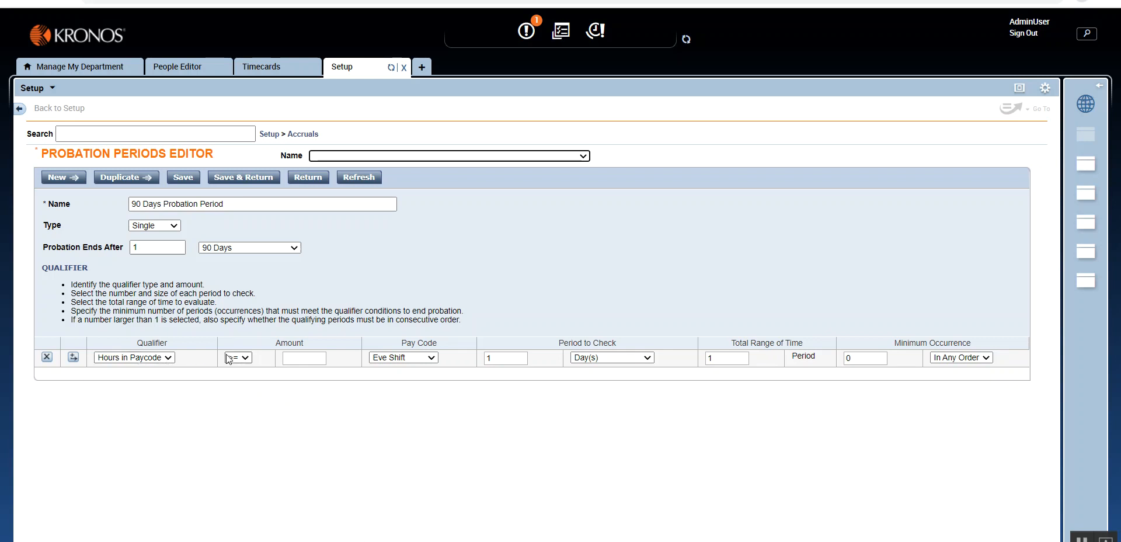
click(303, 359)
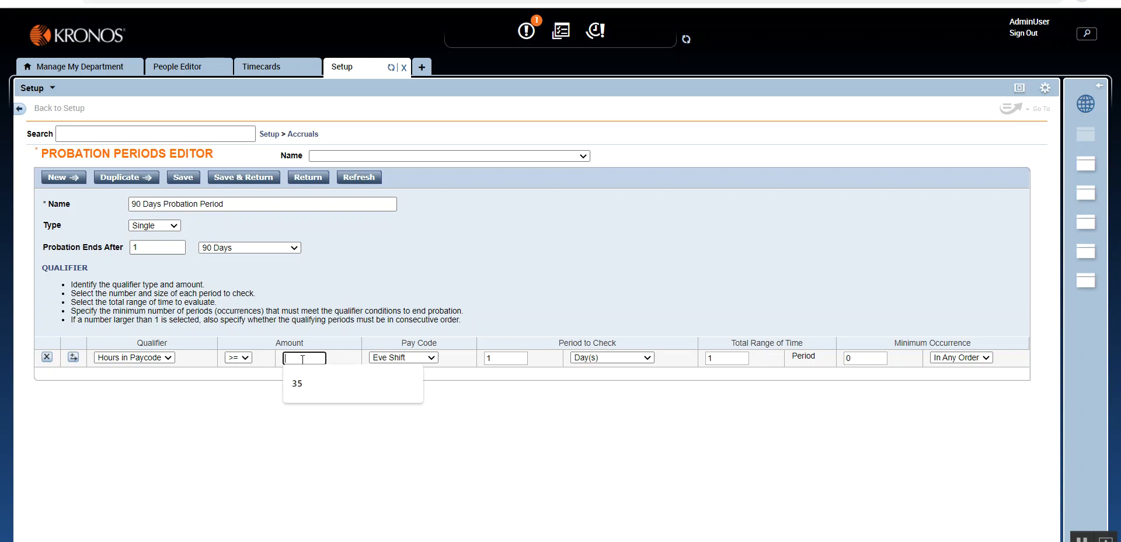
click(311, 383)
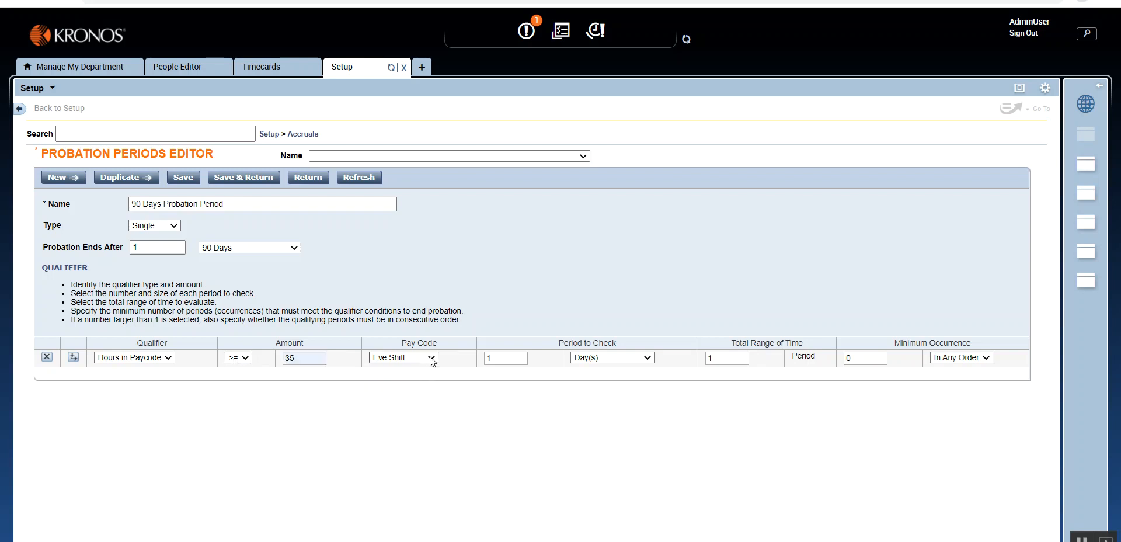
click(431, 359)
click(425, 394)
- Set the qualifier's period to check to weeks, its total range of time to 10 and its minimum occurrence to 8
click(646, 358)
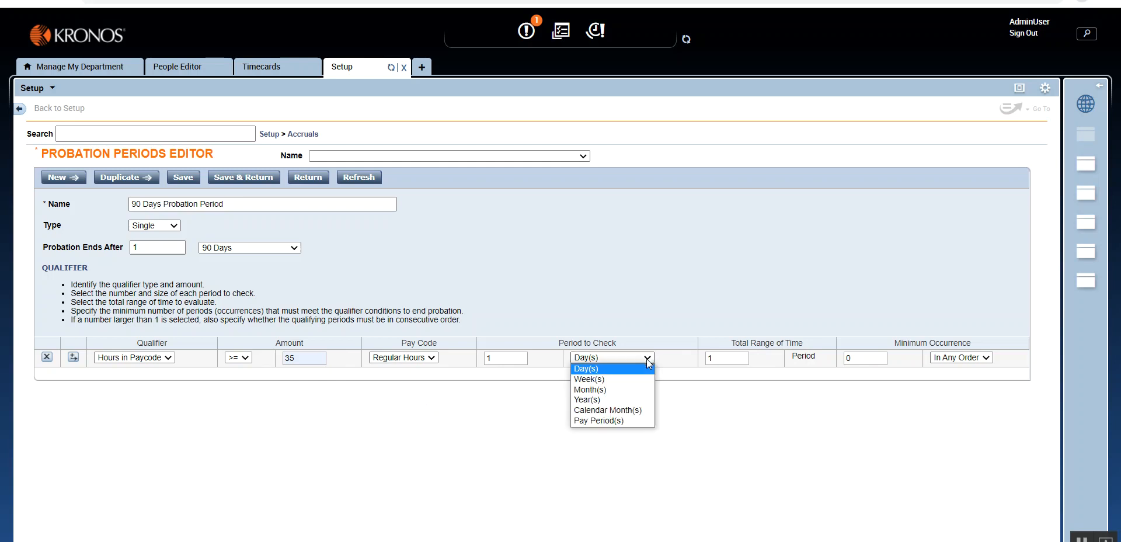
click(645, 381)
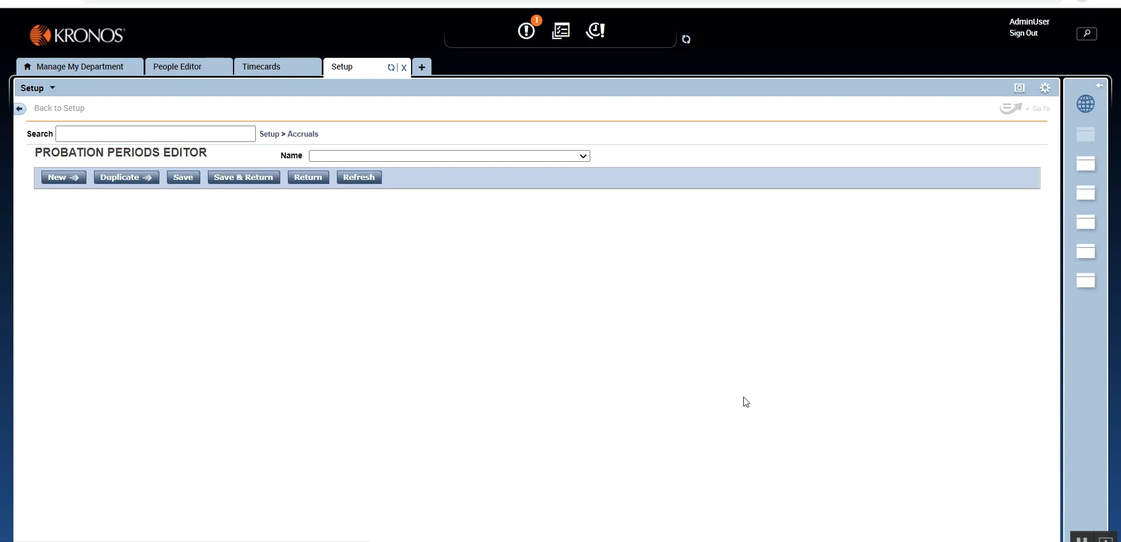
click(730, 357)
text(10)
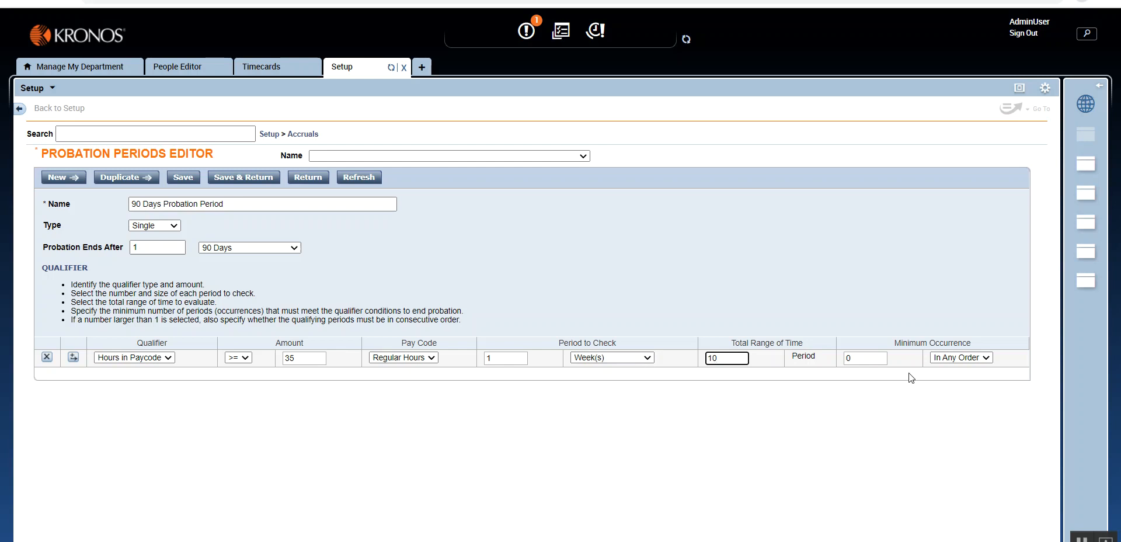
key(Tab)
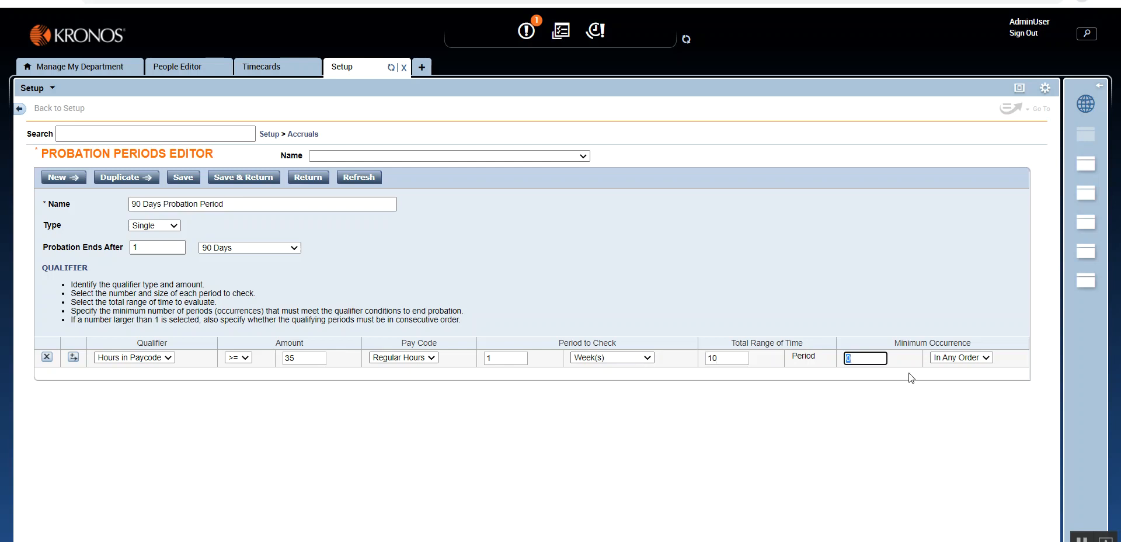
text(8)
click(912, 399)
- Switch the minimum occurrence order to Consecutive and back to In Any Order
click(984, 358)
click(985, 379)
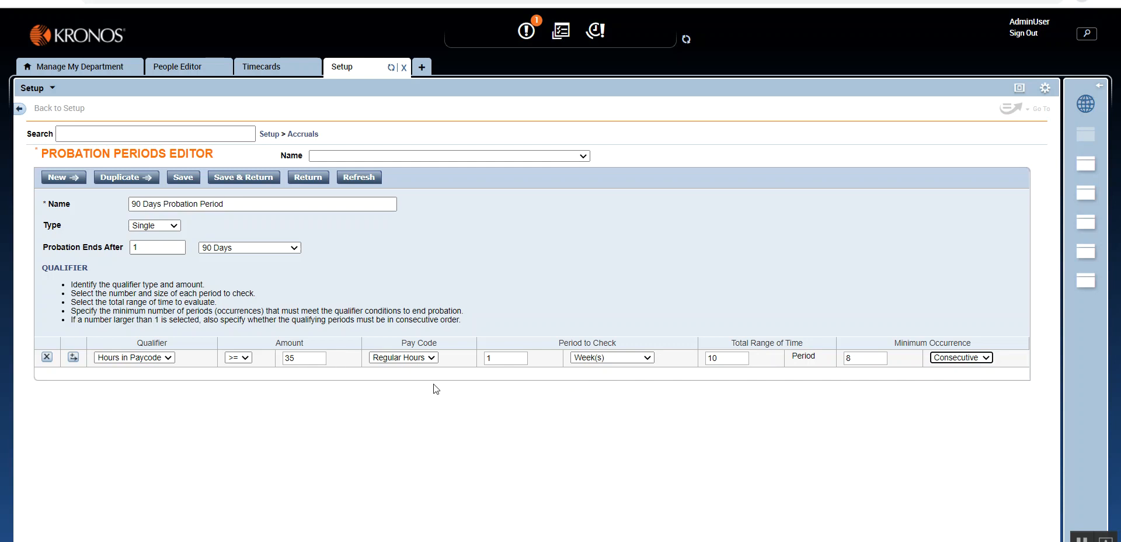
click(984, 358)
click(972, 383)
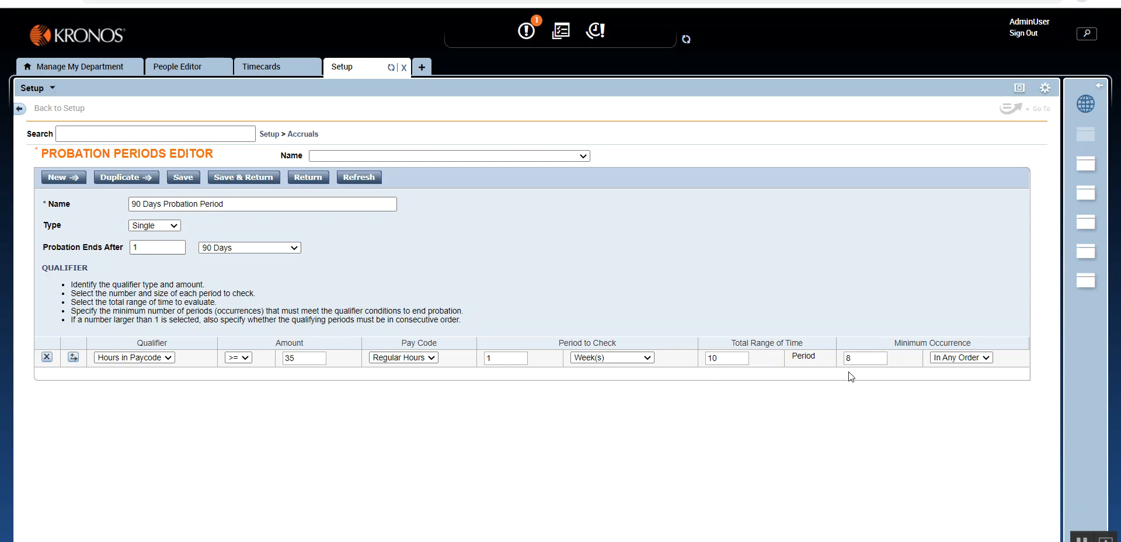
- Check the available qualifier types, and save the probation period, returning to the list
double_click(285, 352)
click(344, 407)
click(146, 357)
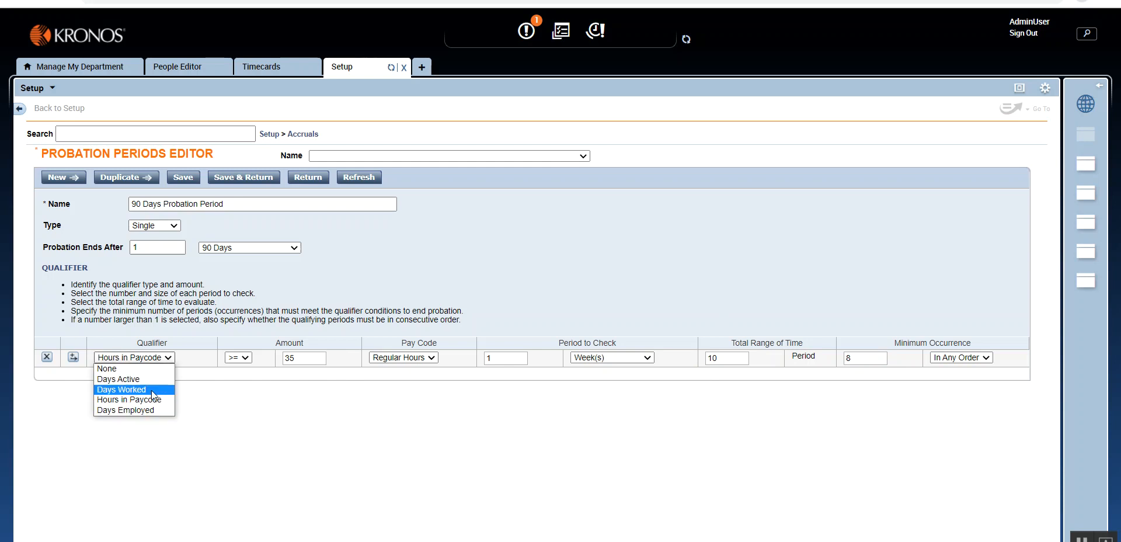
click(285, 420)
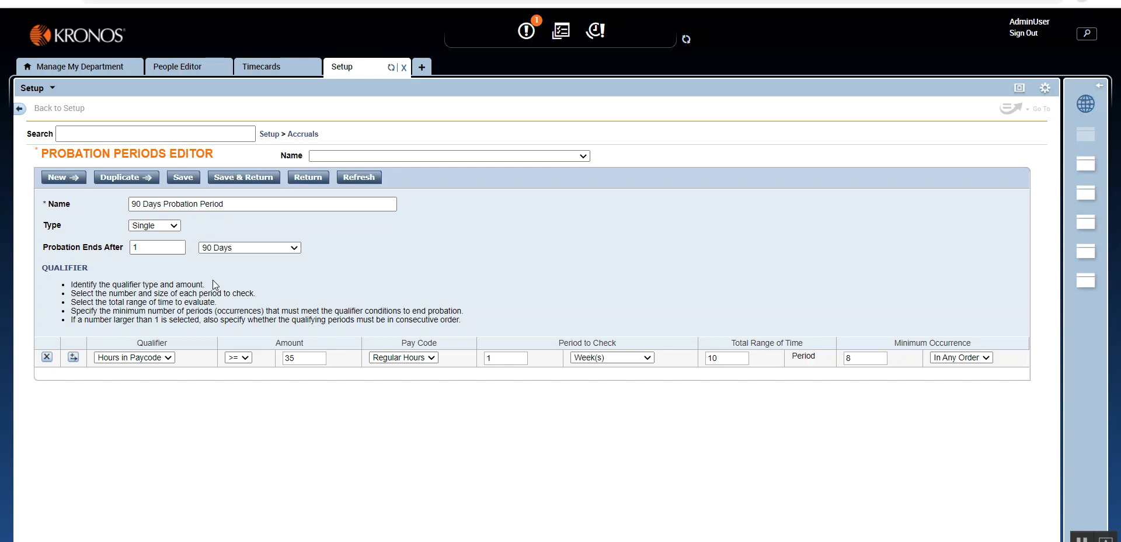
click(227, 182)
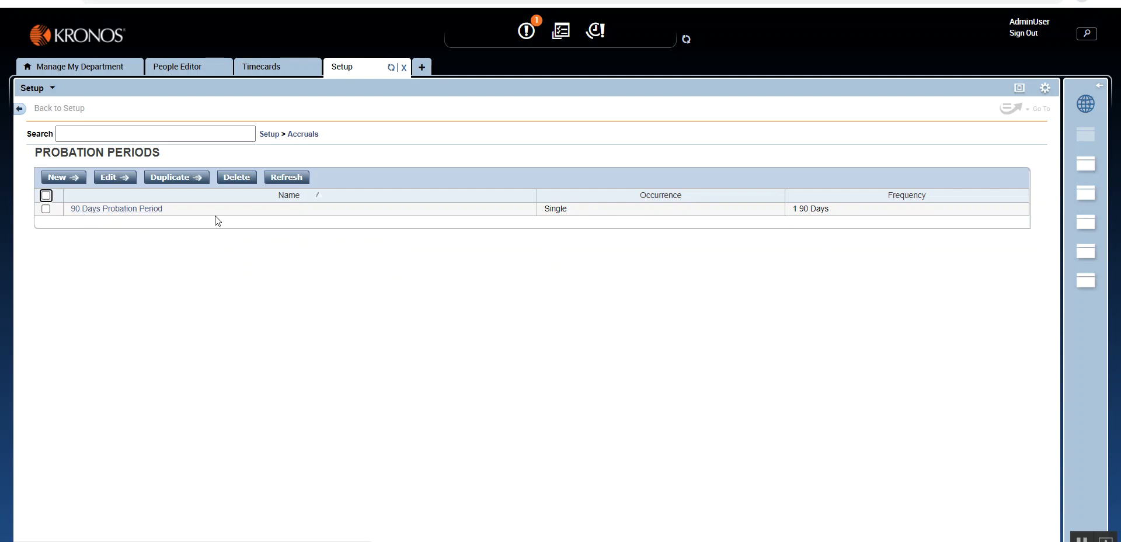
- Start a new accrual policy and set its probation period to 90 Days Probation Period
click(296, 136)
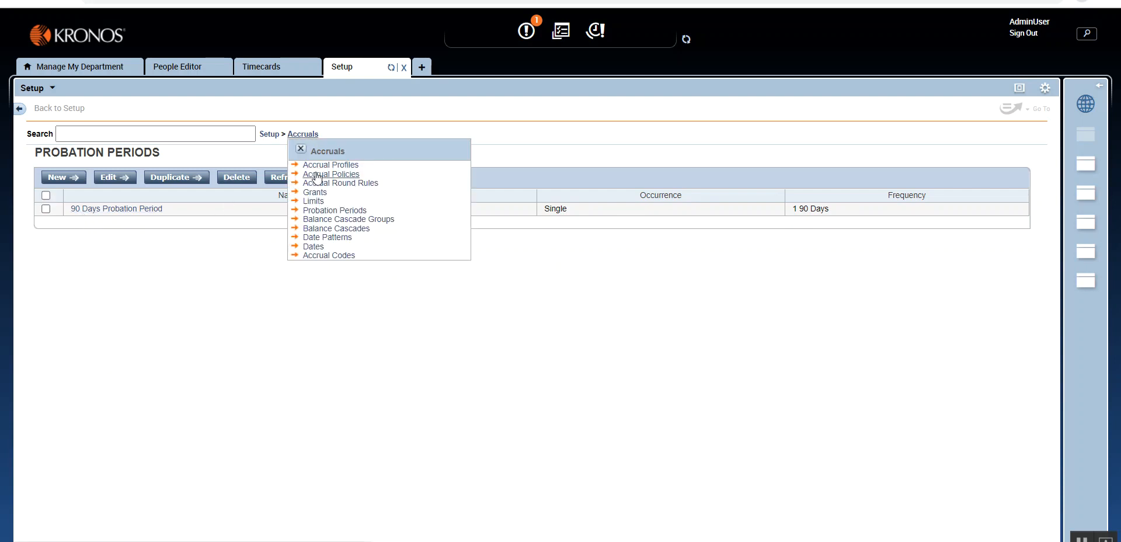
click(317, 175)
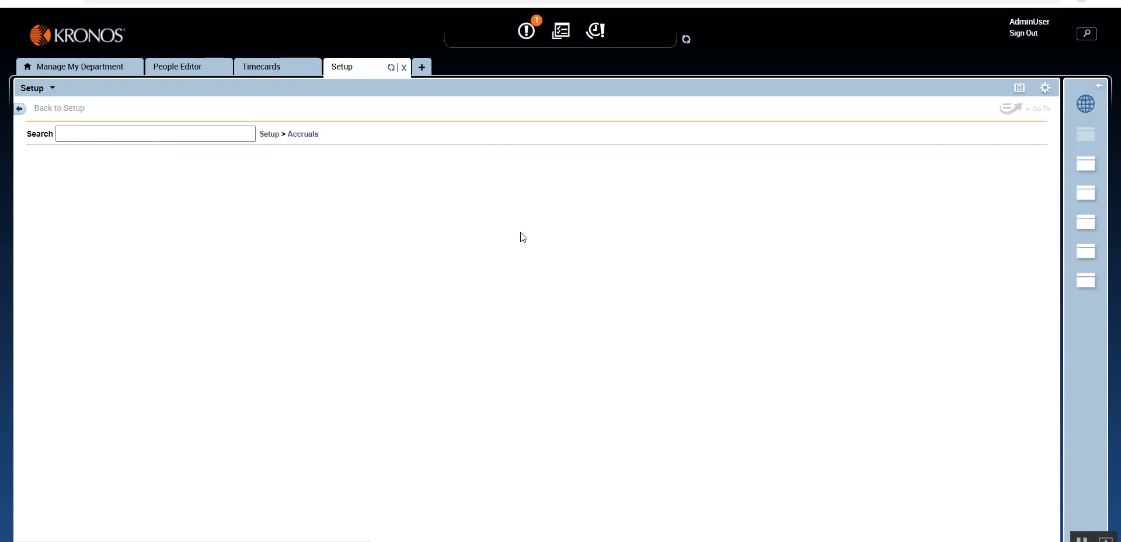
click(565, 202)
click(569, 225)
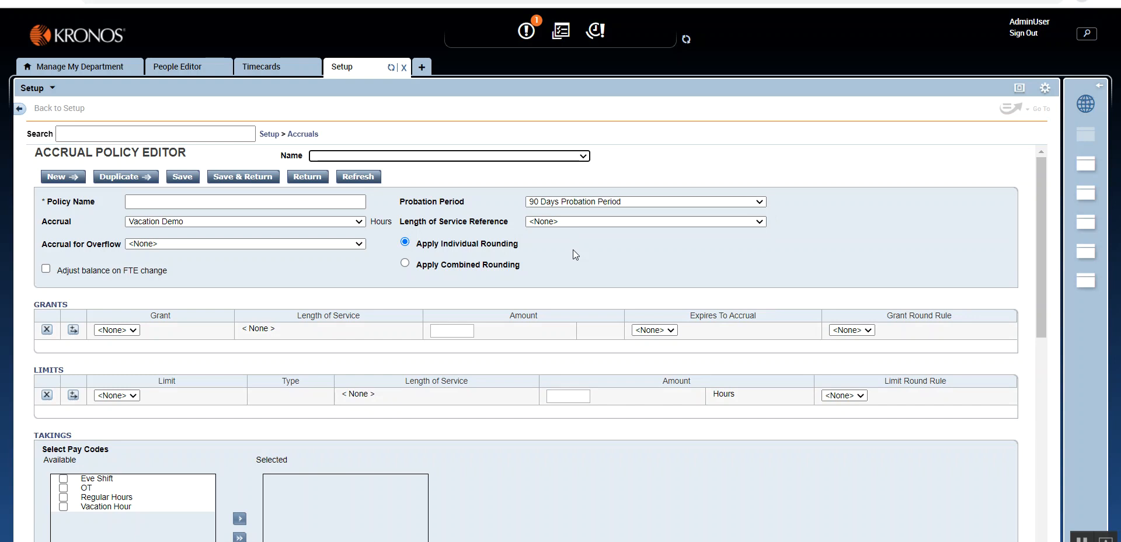
- Look through the accrual setup areas and the date patterns offered as the policy's Length of Service Reference
click(303, 134)
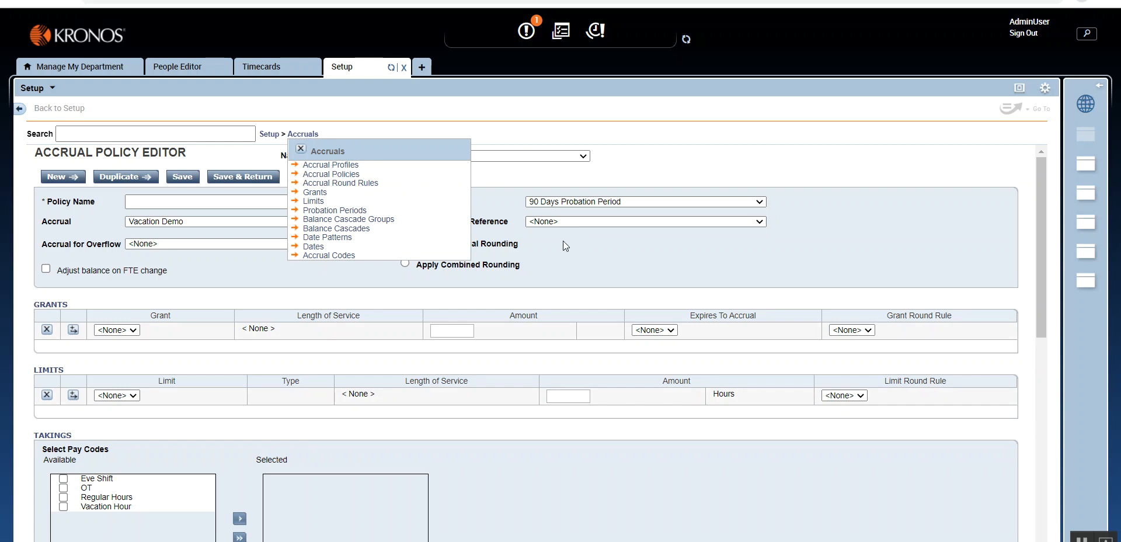
click(301, 148)
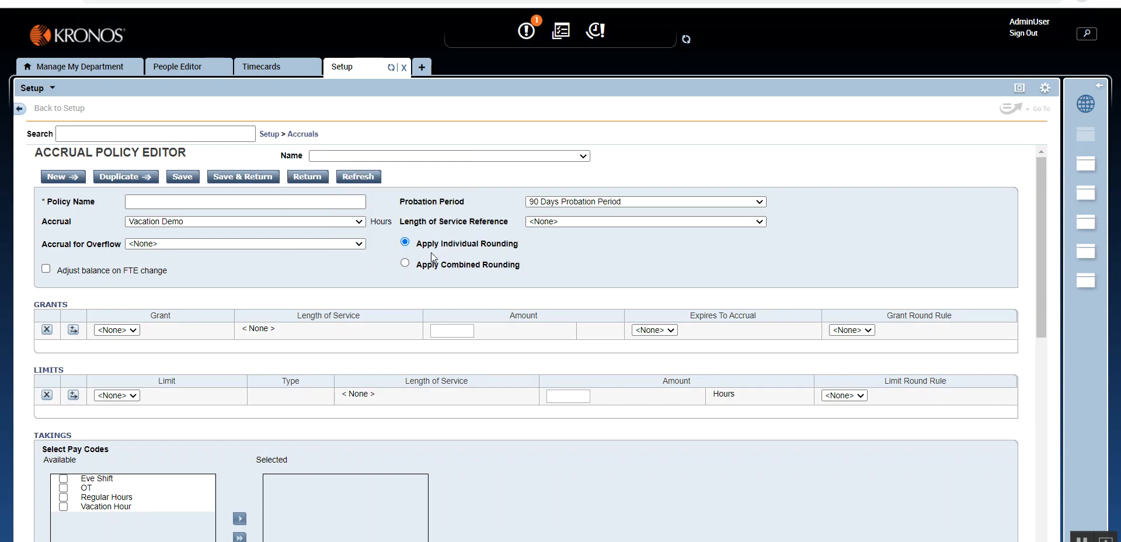
click(572, 222)
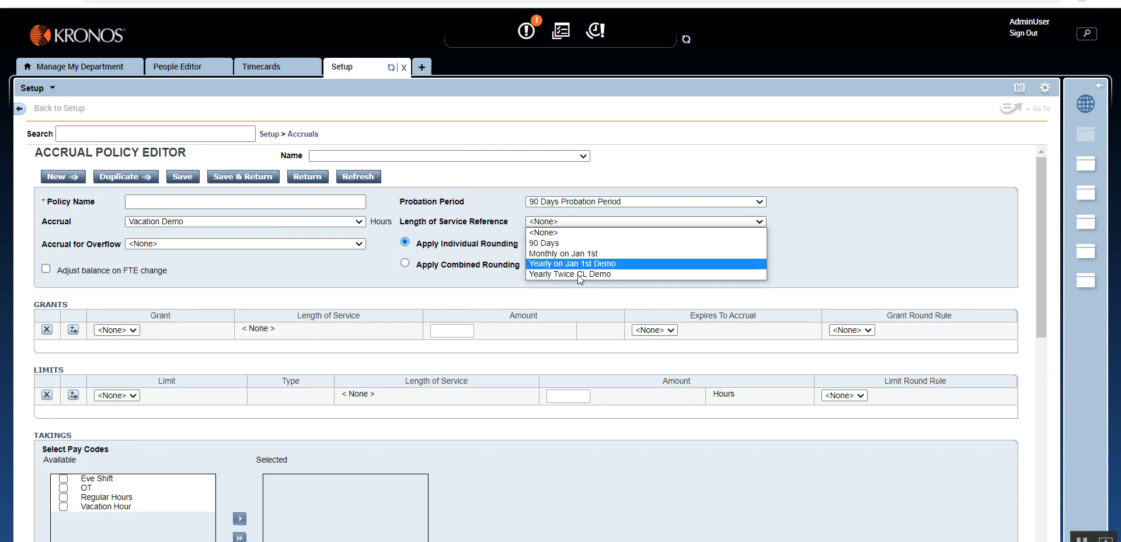
click(485, 248)
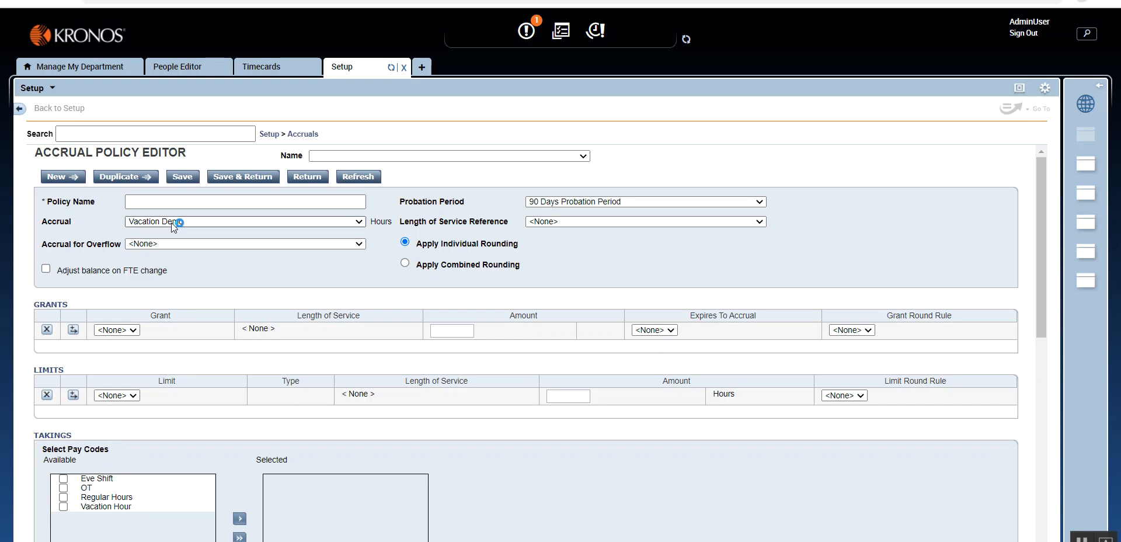
- Start a new accrual limit and check the available limit types, keeping Earning Balance Limit
mouse_move(303, 134)
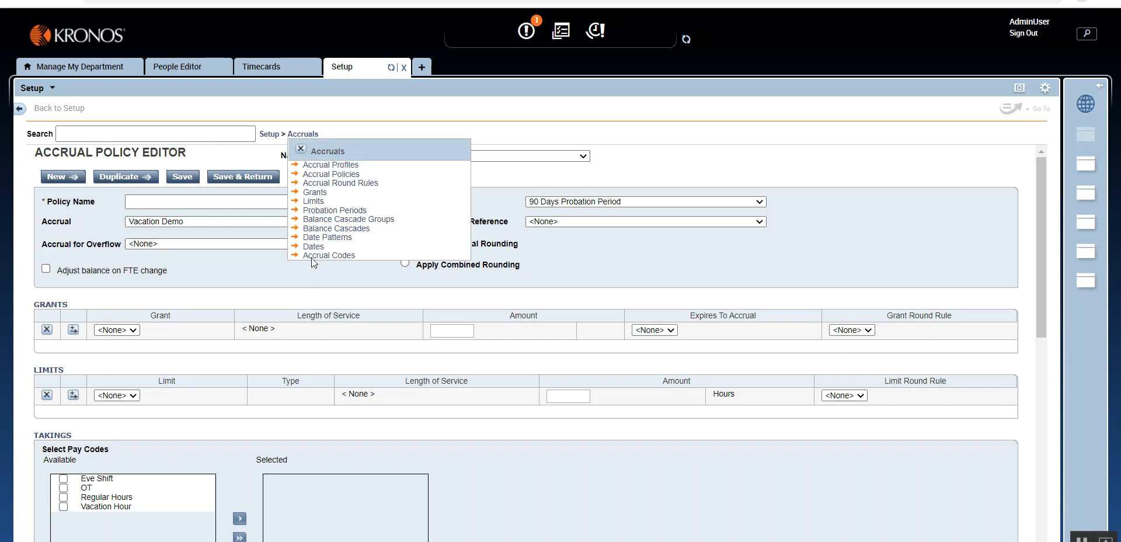
click(319, 201)
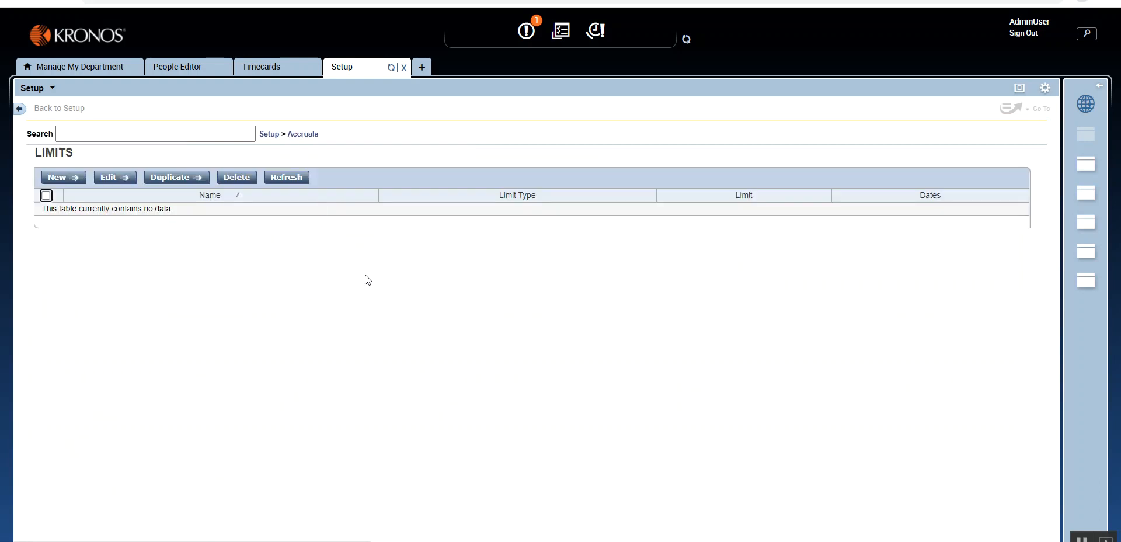
click(57, 177)
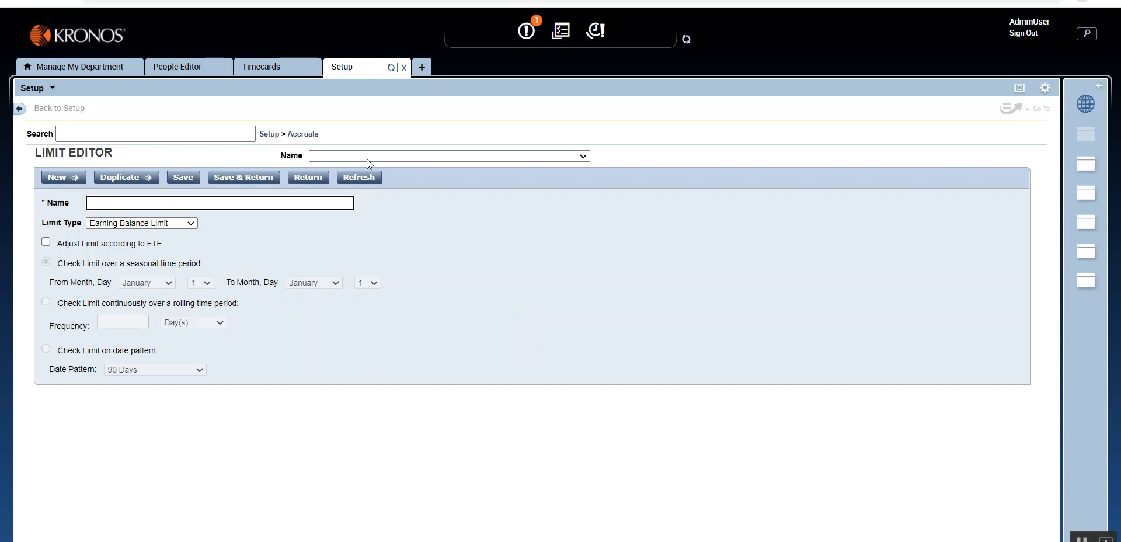
click(310, 135)
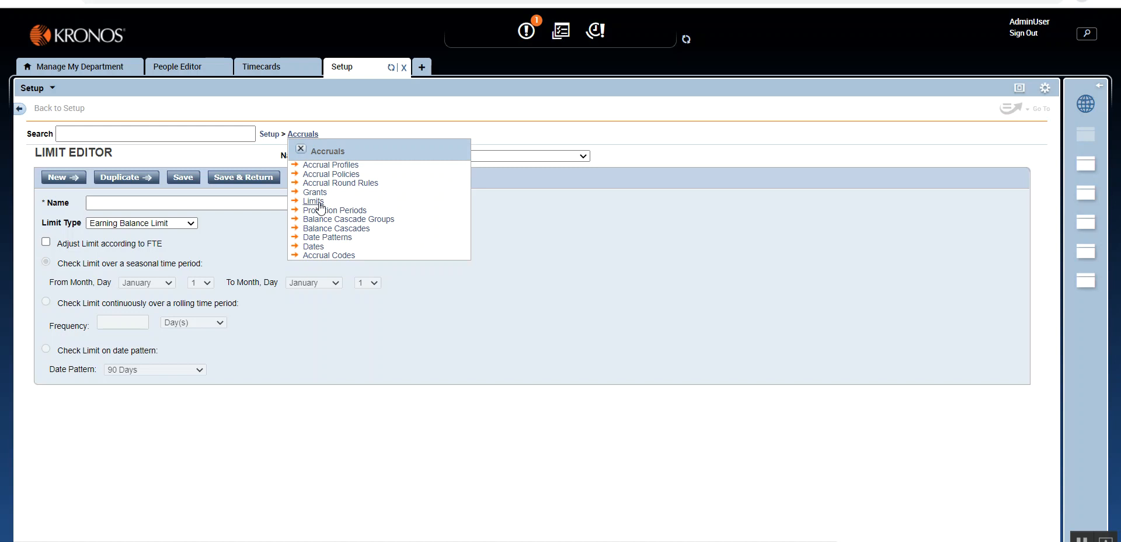
click(300, 148)
click(191, 223)
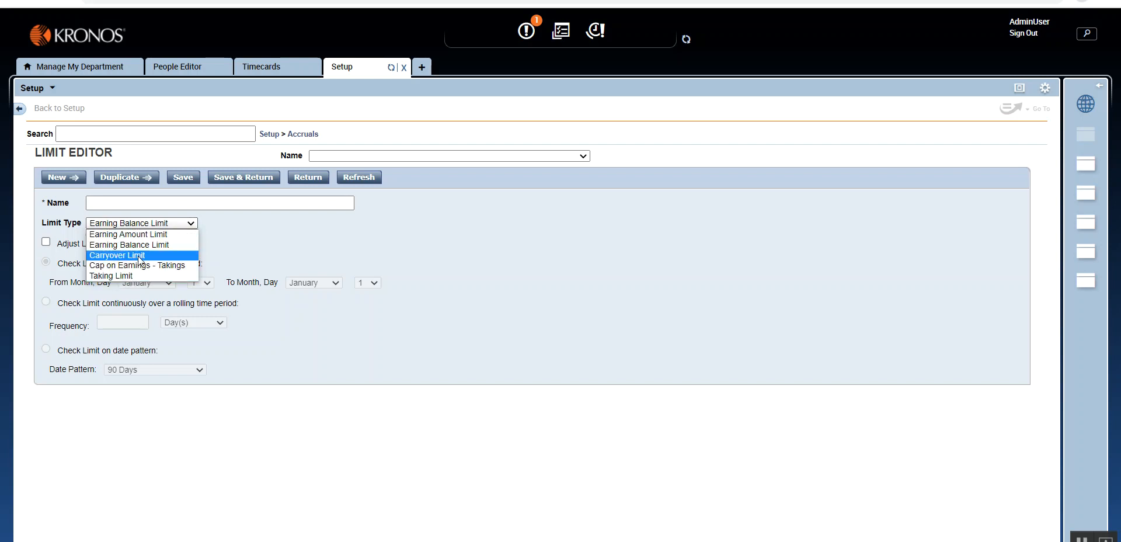
click(227, 246)
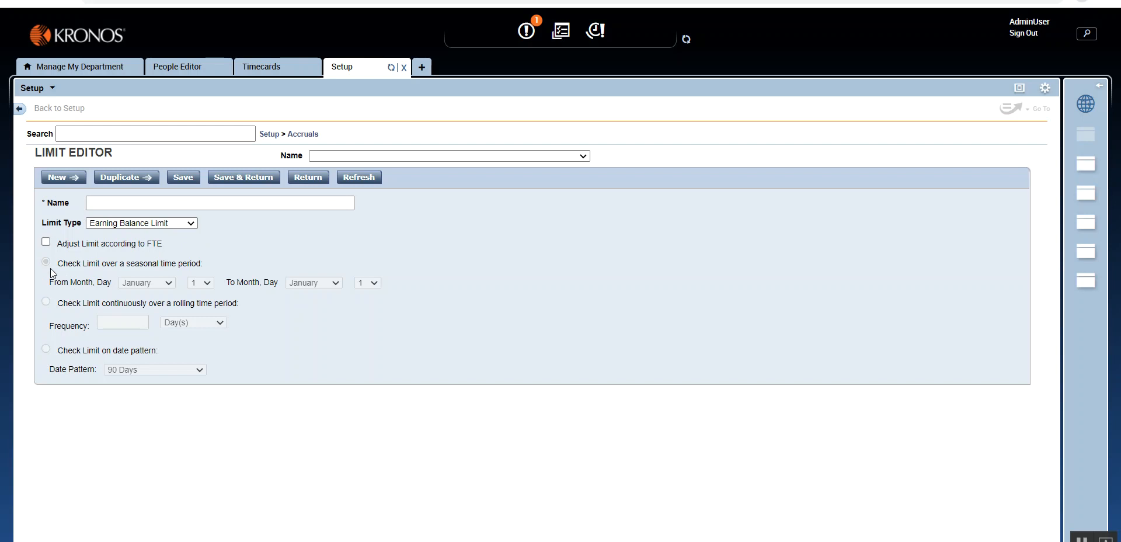
- Name the new limit EBL
key(Tab)
key(Tab)
key(shift+Tab)
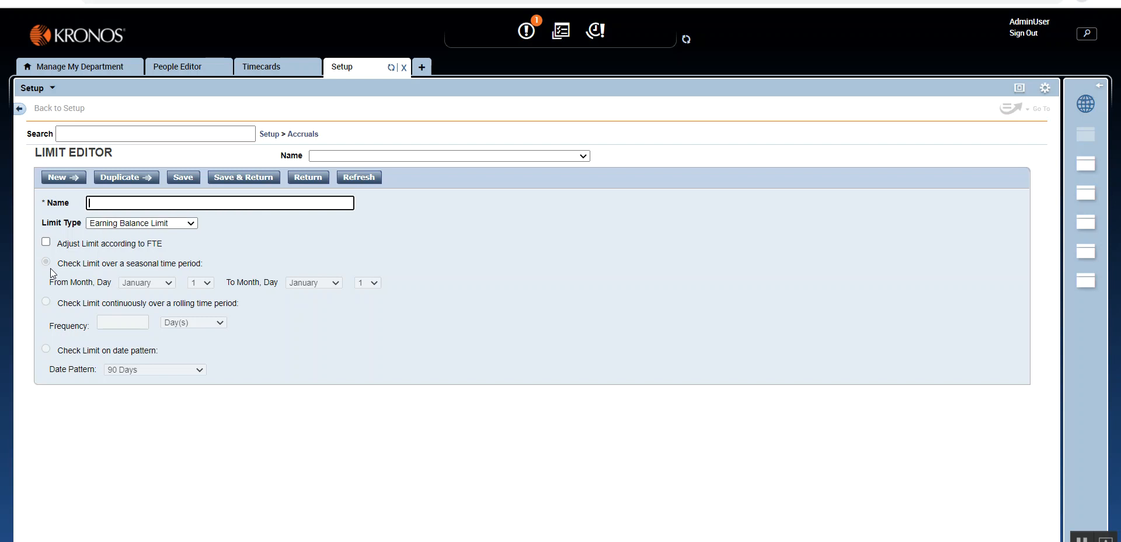
text(EBL)
key(Down)
key(Return)
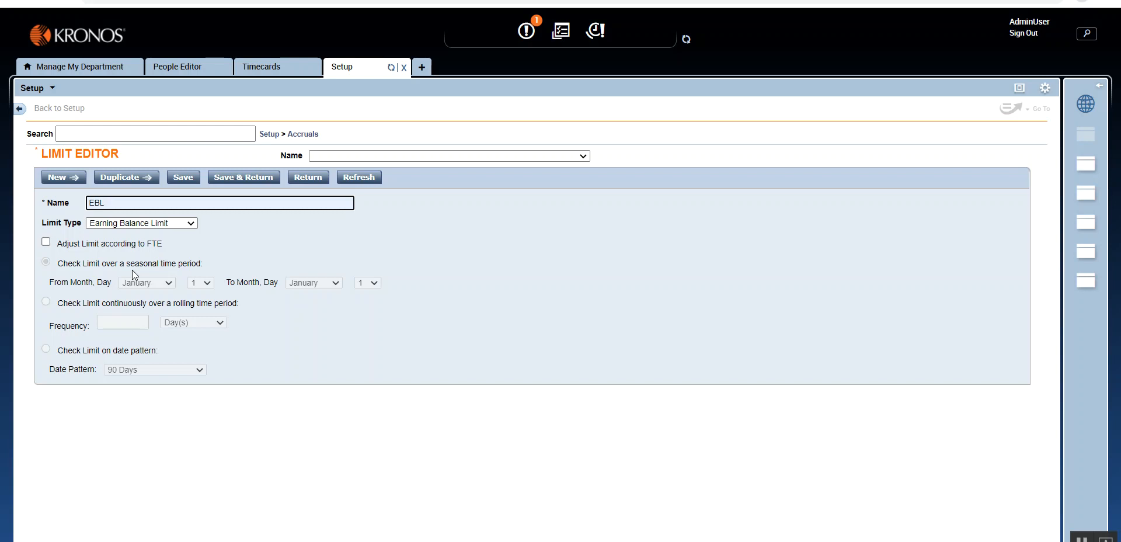
- Set the limit type to Earning Amount Limit, try a rolling 365-day check, and switch to the 90 Days date pattern
click(188, 225)
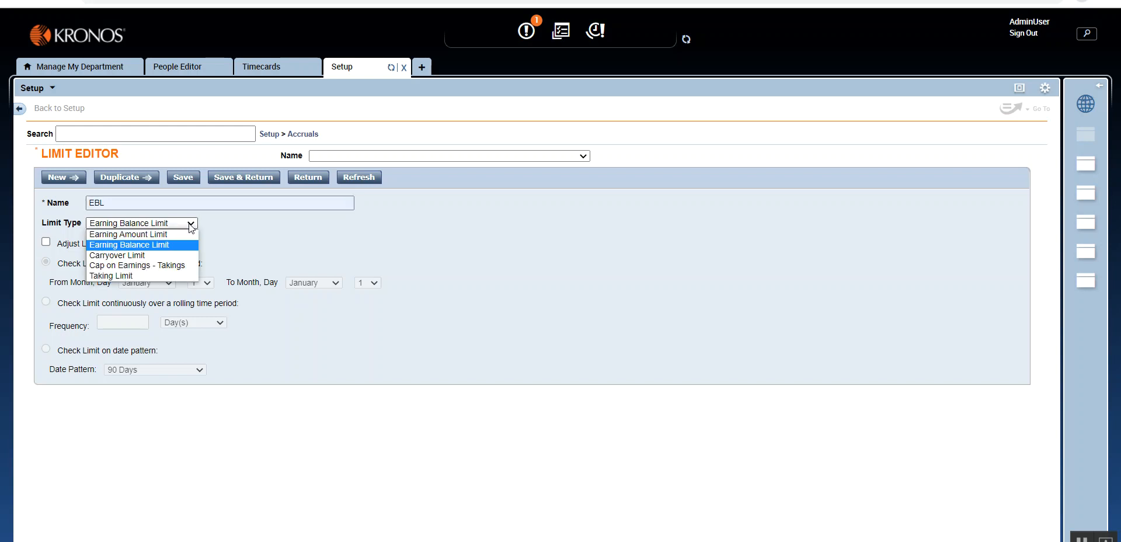
click(188, 231)
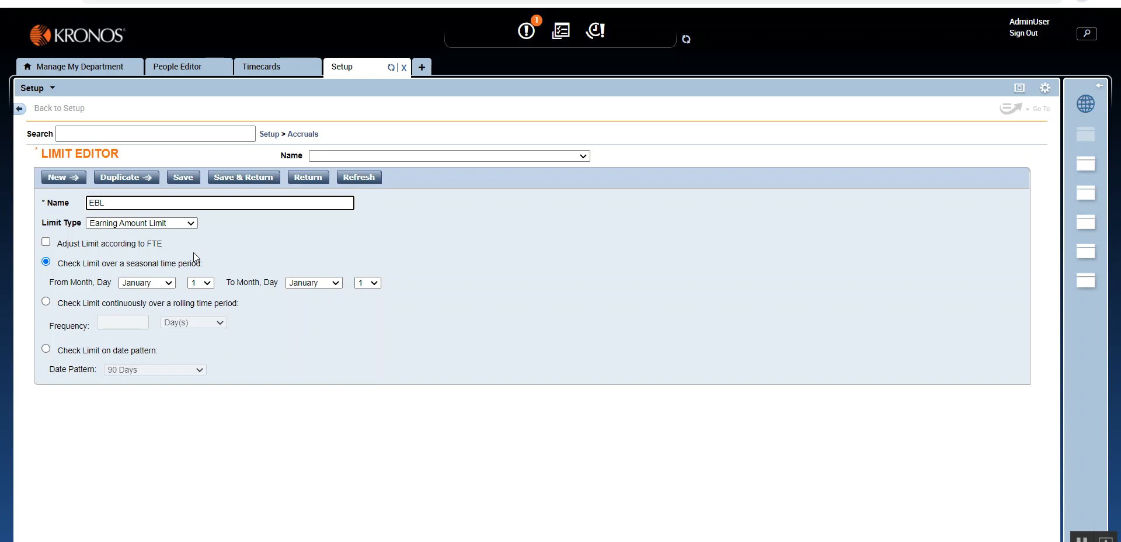
click(45, 301)
click(136, 321)
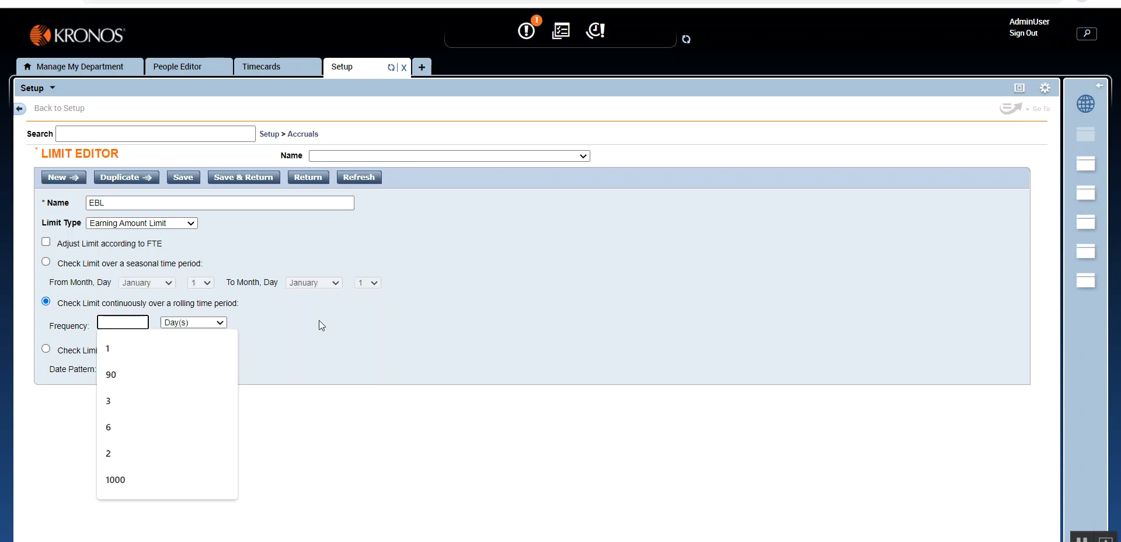
text(365)
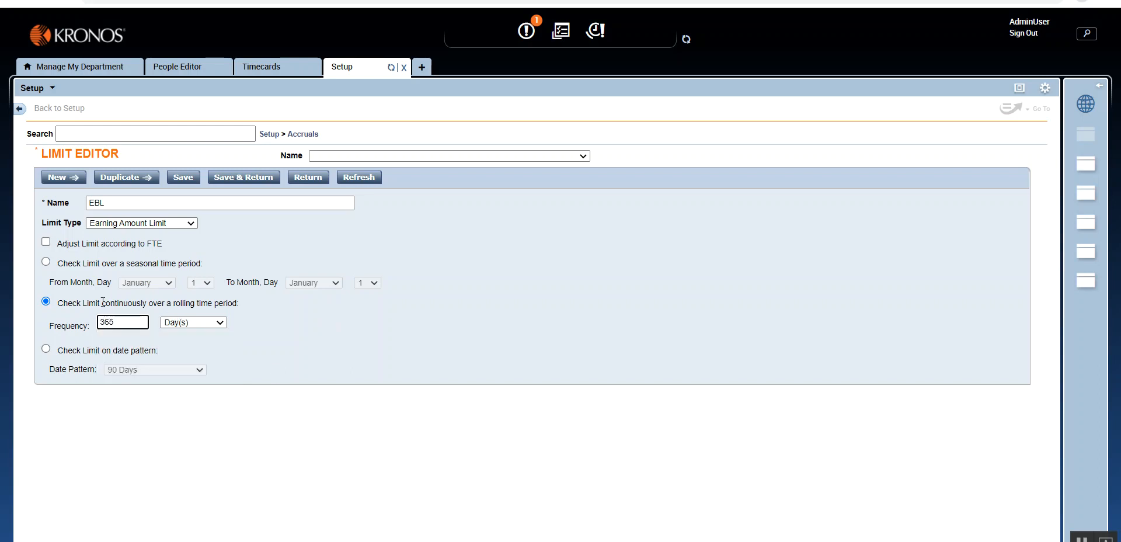
click(46, 348)
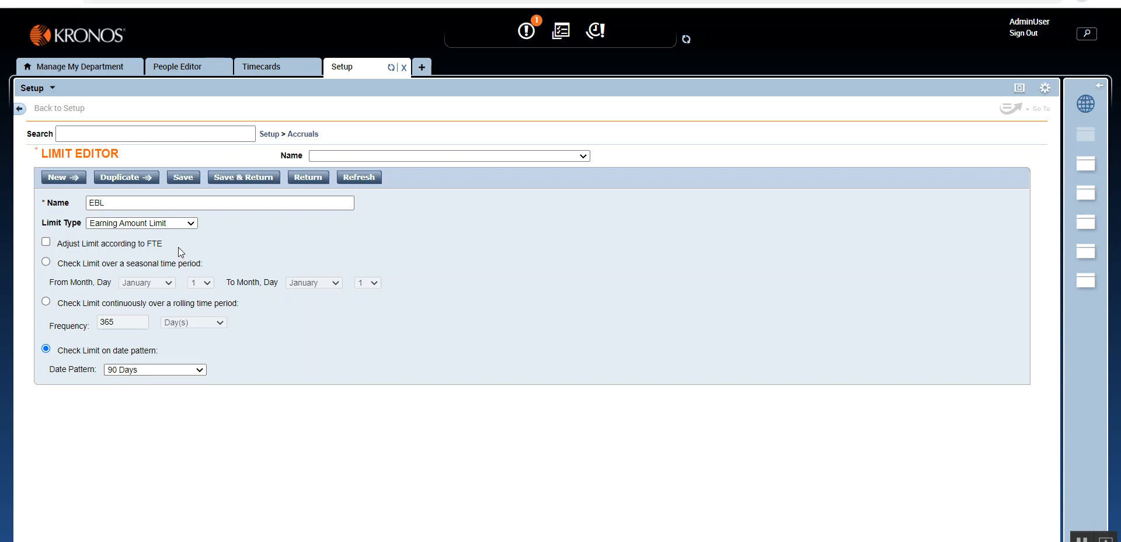
- Change the limit type to Carryover Limit with the date pattern Yearly on Jan 1st Demo
click(188, 223)
click(146, 255)
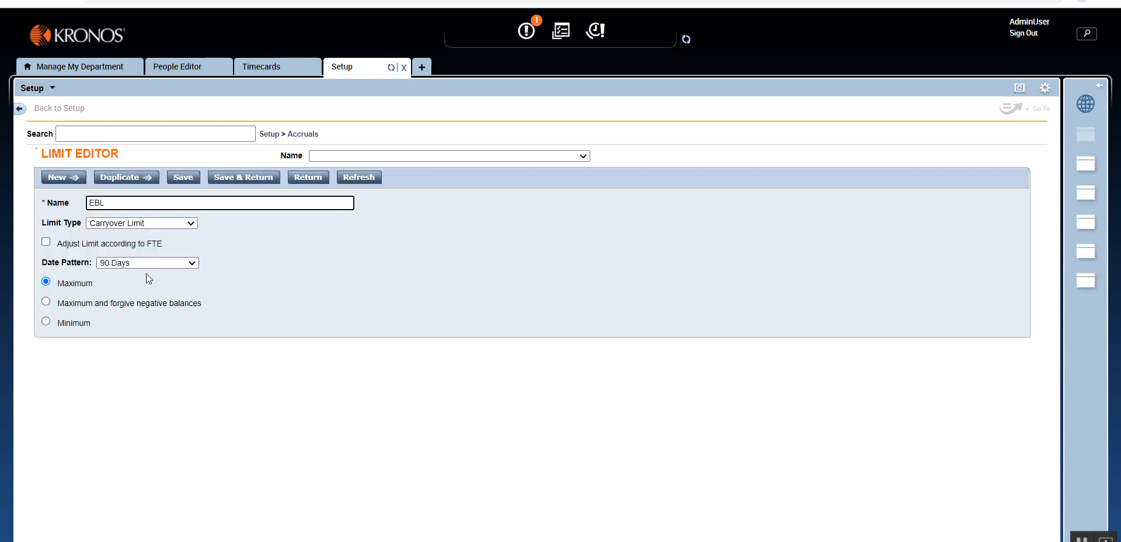
click(180, 260)
click(258, 272)
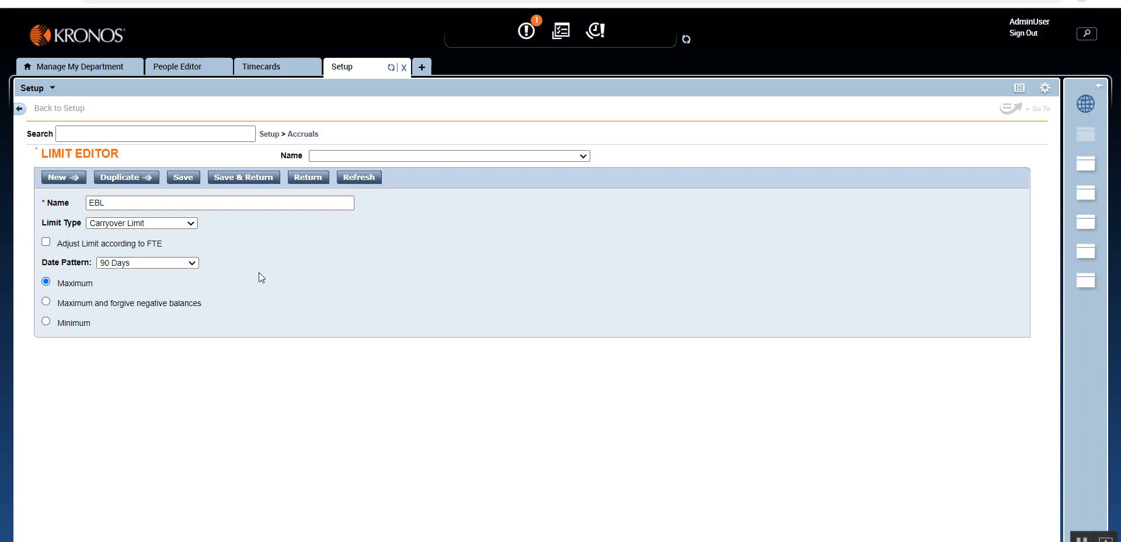
click(186, 263)
click(175, 294)
- Clear the name of the carryover limit
key(shift+Tab)
key(shift+Tab)
key(shift+Tab)
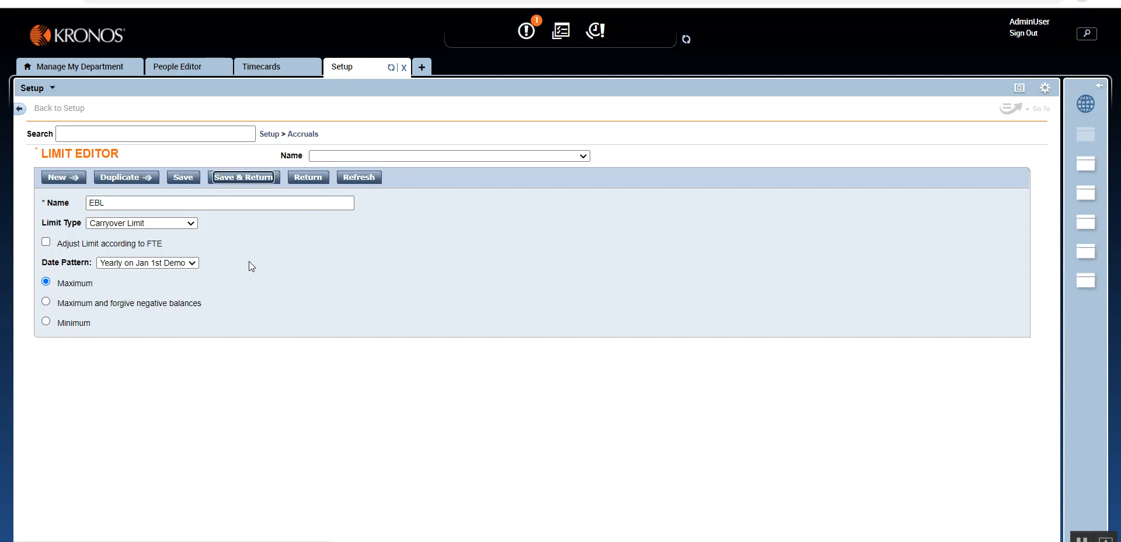
key(shift+Tab)
key(shift+Tab)
key(shift+Tab)
key(Tab)
key(Tab)
key(Tab)
key(Tab)
key(Tab)
key(Tab)
key(BackSpace)
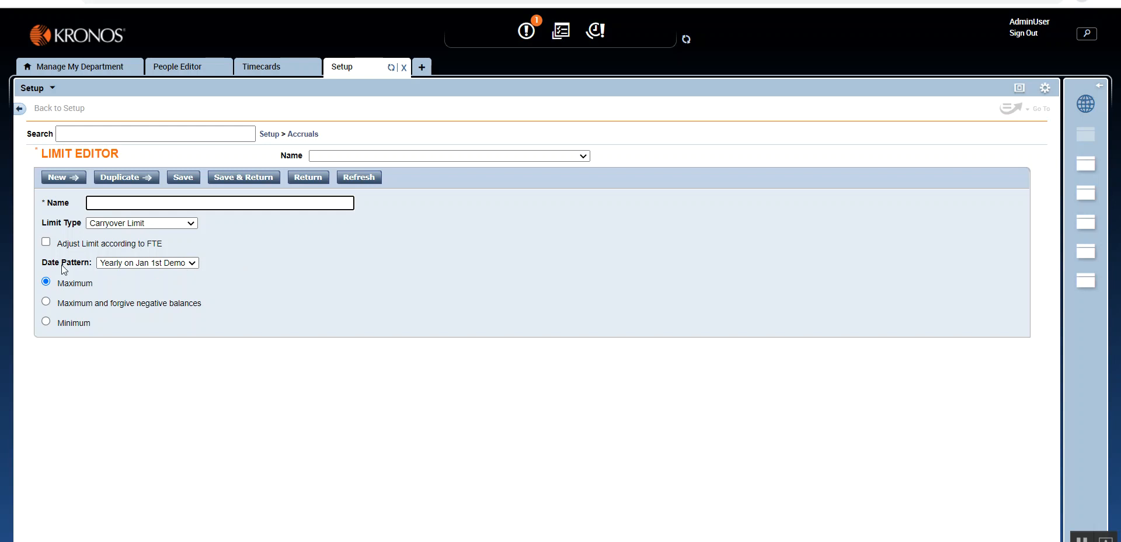
click(306, 134)
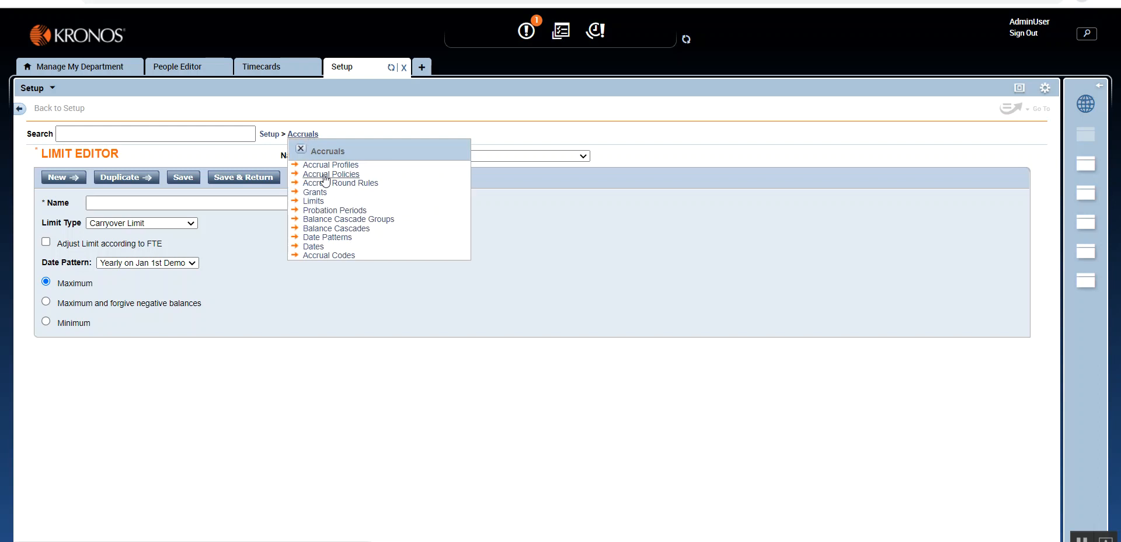
click(301, 149)
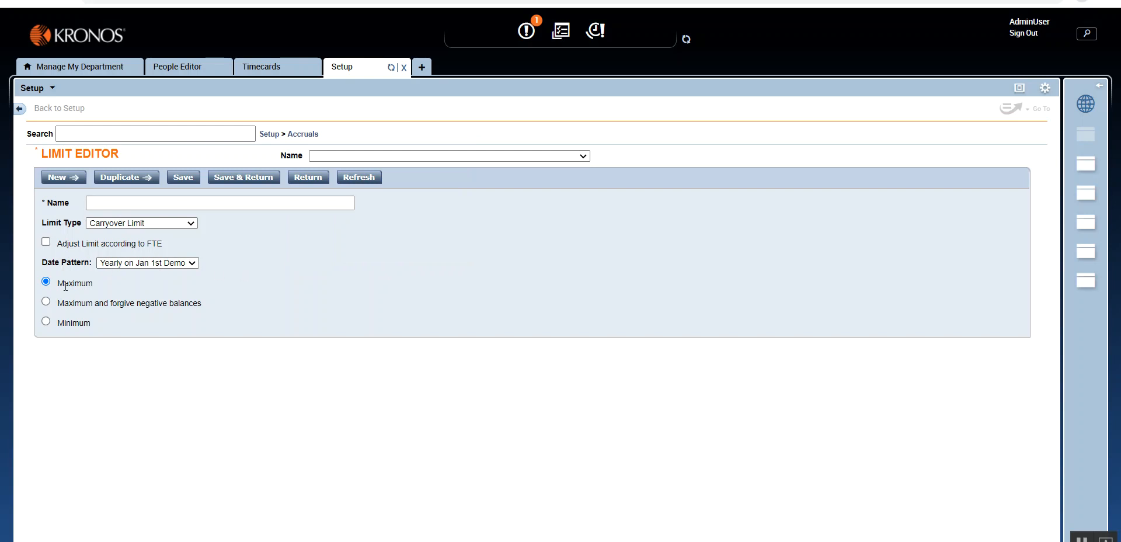
- Switch the carryover limit between Maximum, Maximum and forgive negative balances, and Minimum, ending on Maximum
click(45, 300)
click(45, 321)
click(46, 281)
click(46, 301)
click(46, 281)
click(45, 302)
click(46, 323)
click(47, 283)
- Try the Cap on Earnings - Takings type, and set the limit to Taking Limit checked on the 90 Days date pattern
click(175, 224)
click(174, 265)
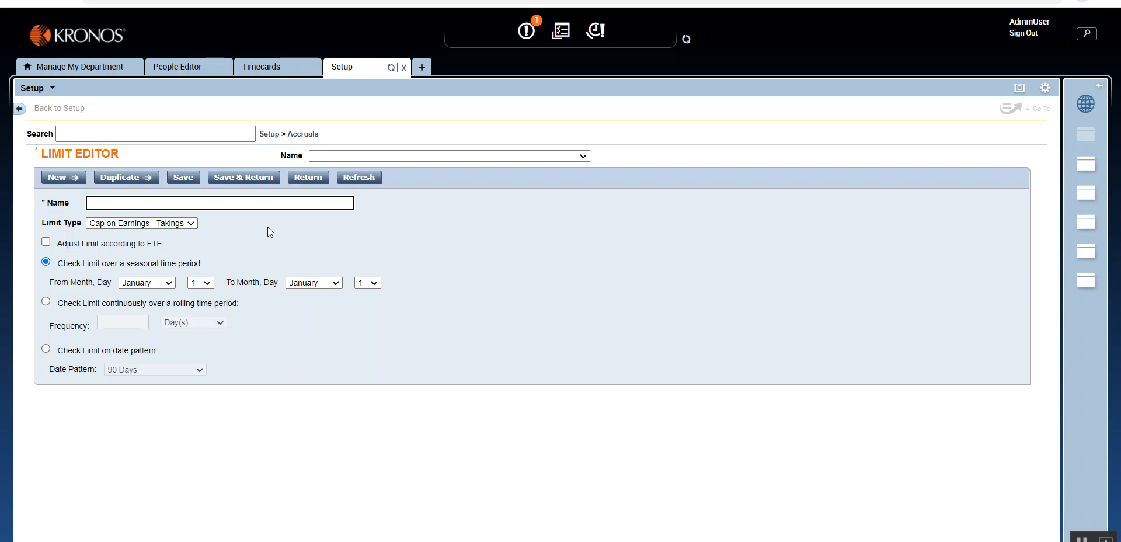
click(181, 222)
click(173, 276)
click(46, 350)
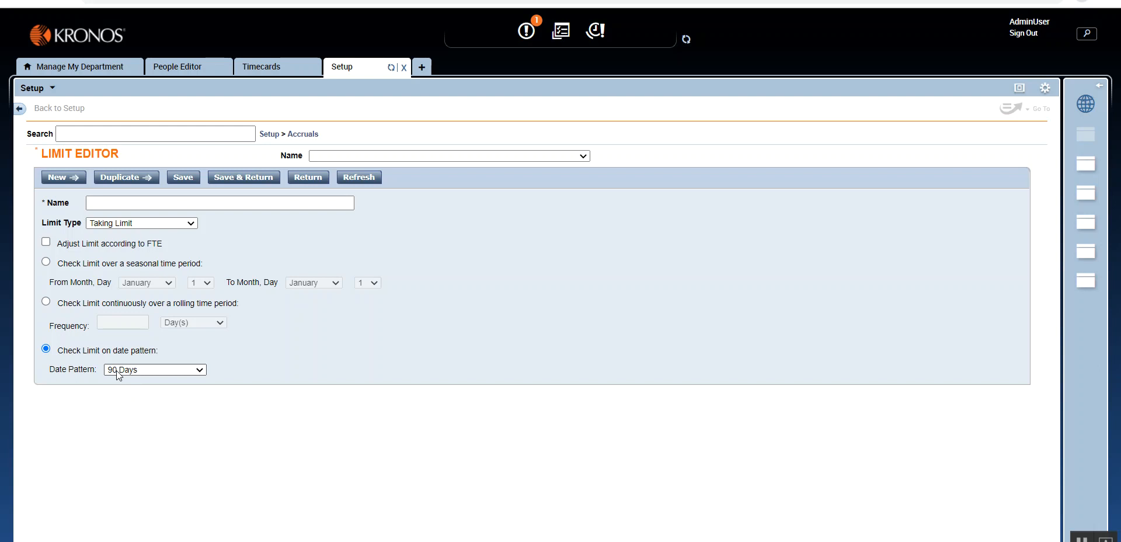
click(45, 301)
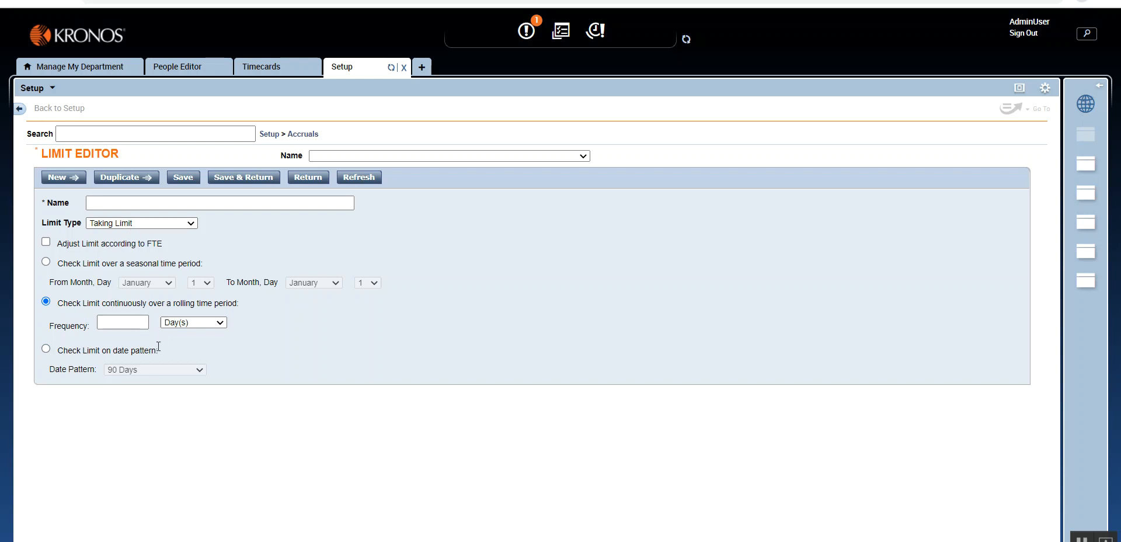
click(45, 349)
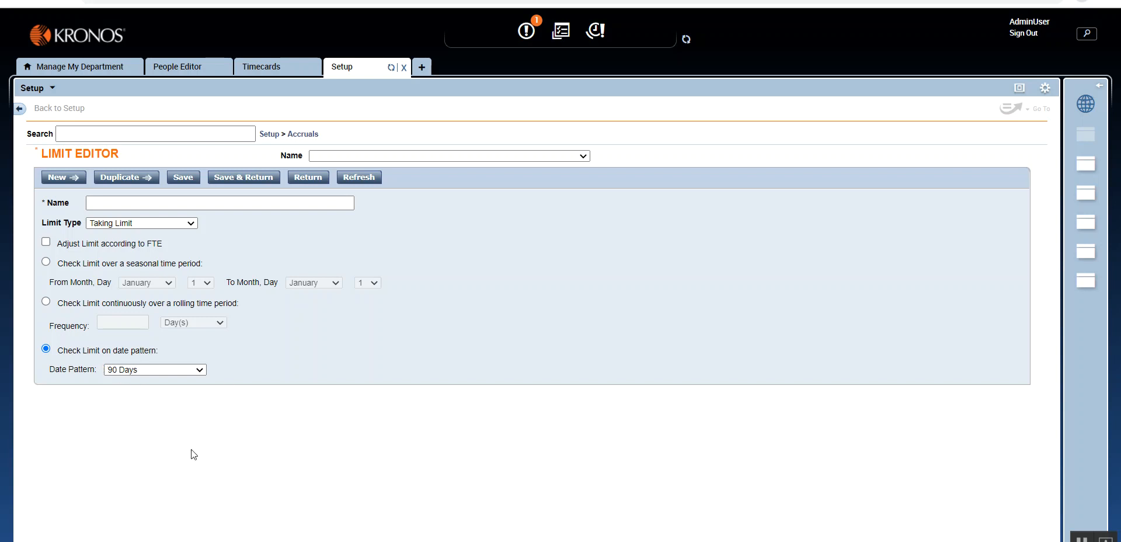
- Name the limit Taking Limit demo and save it, returning to the limits list
key(shift+Tab)
key(shift+Tab)
key(shift+Tab)
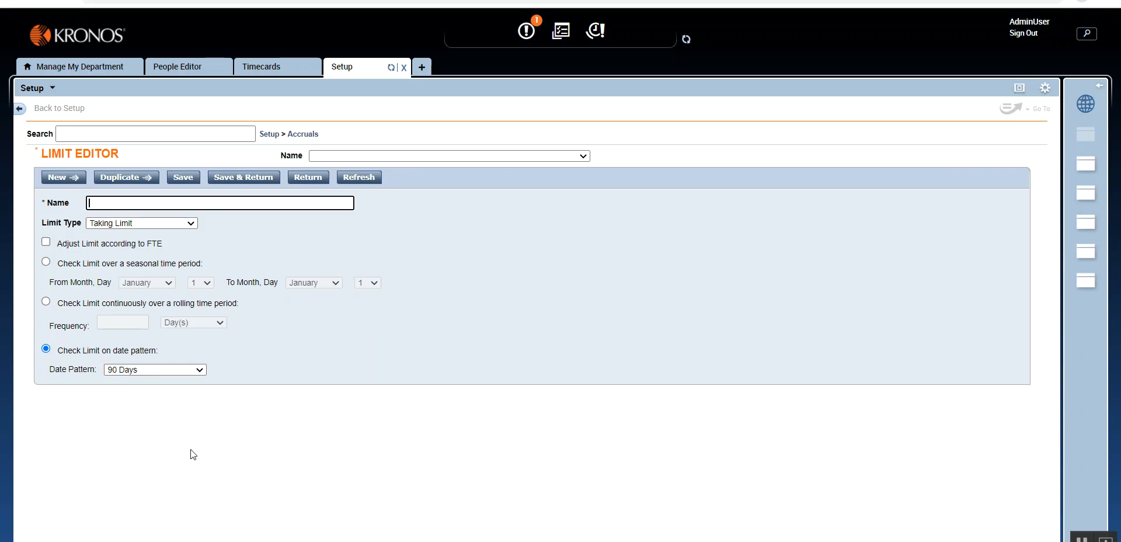
text(Taki)
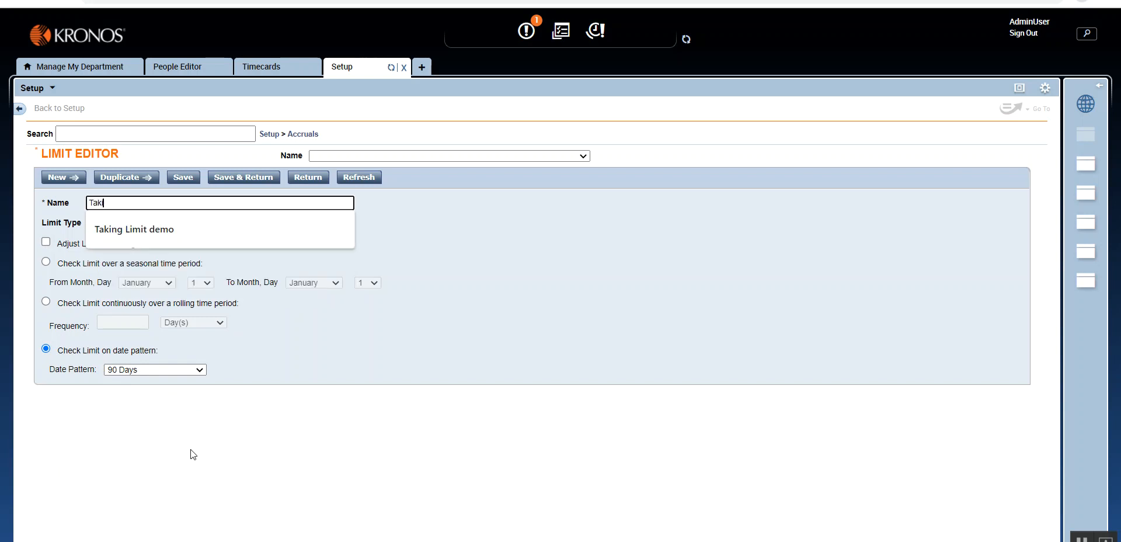
key(Down)
key(Return)
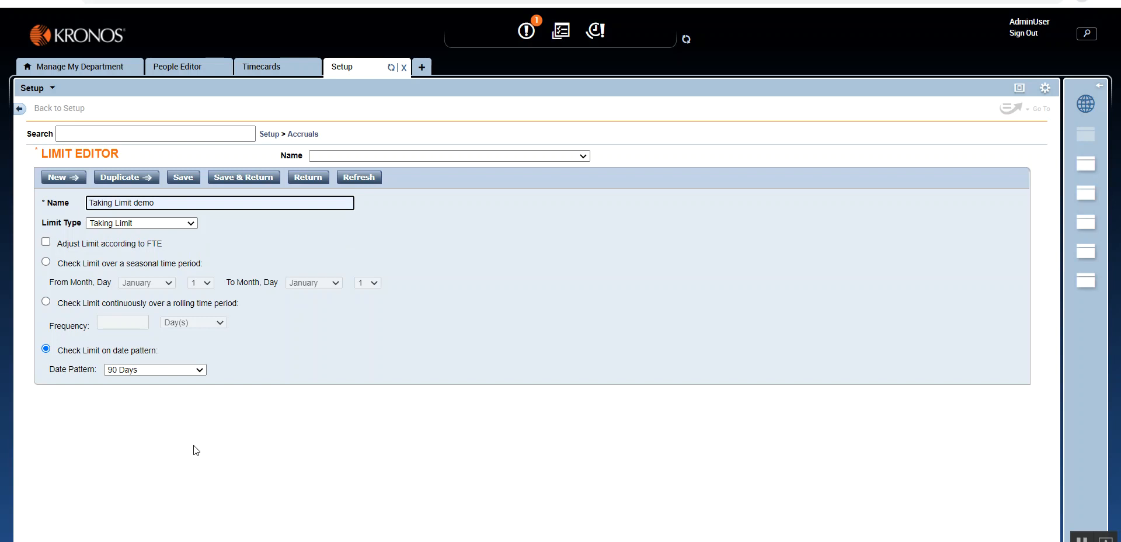
click(250, 180)
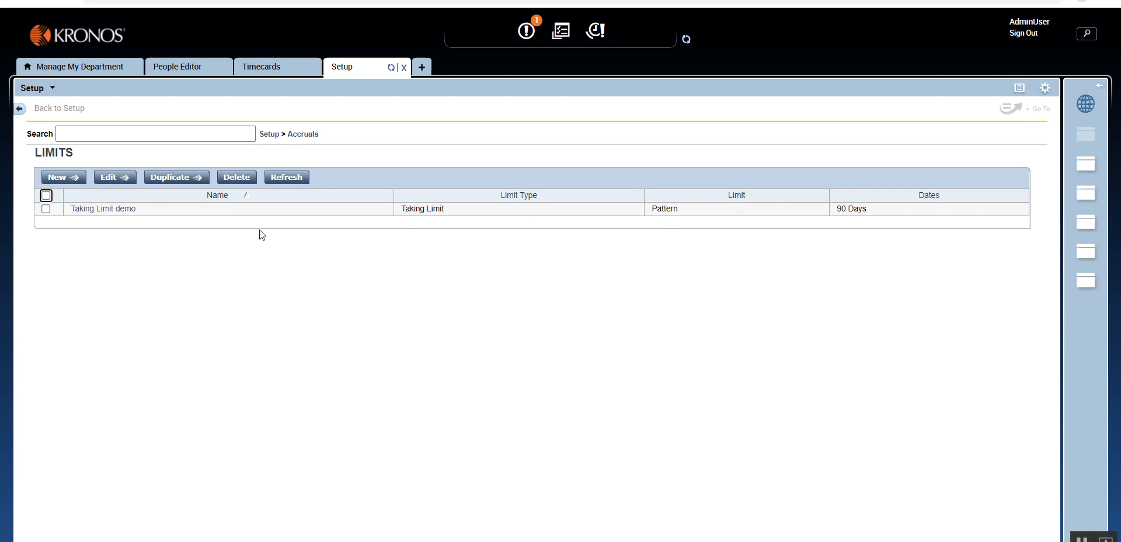
- Start a new accrual policy and set its Maximum Taking Limit to Taking Limit demo
click(304, 135)
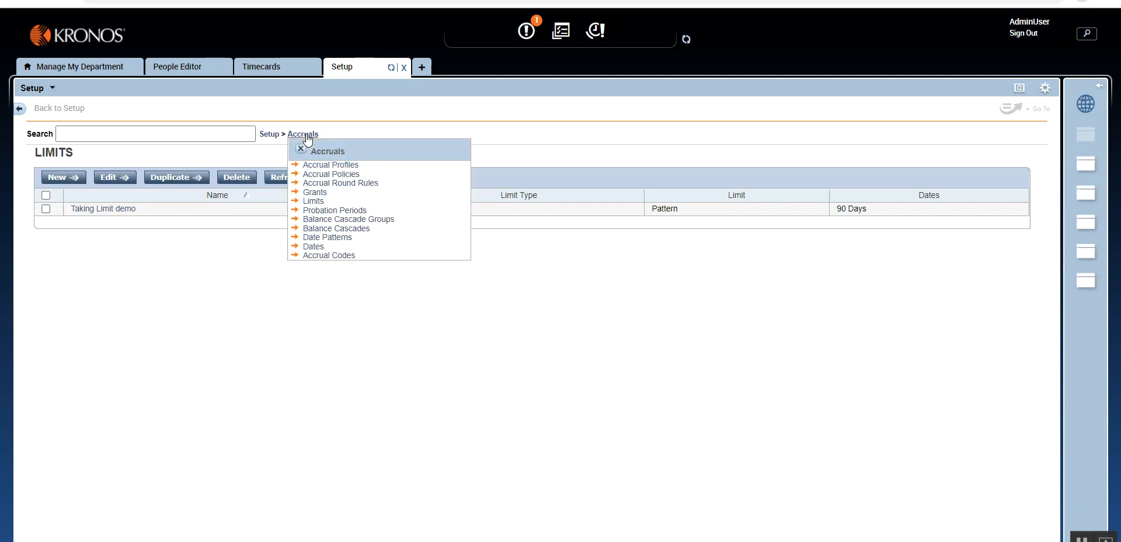
click(314, 175)
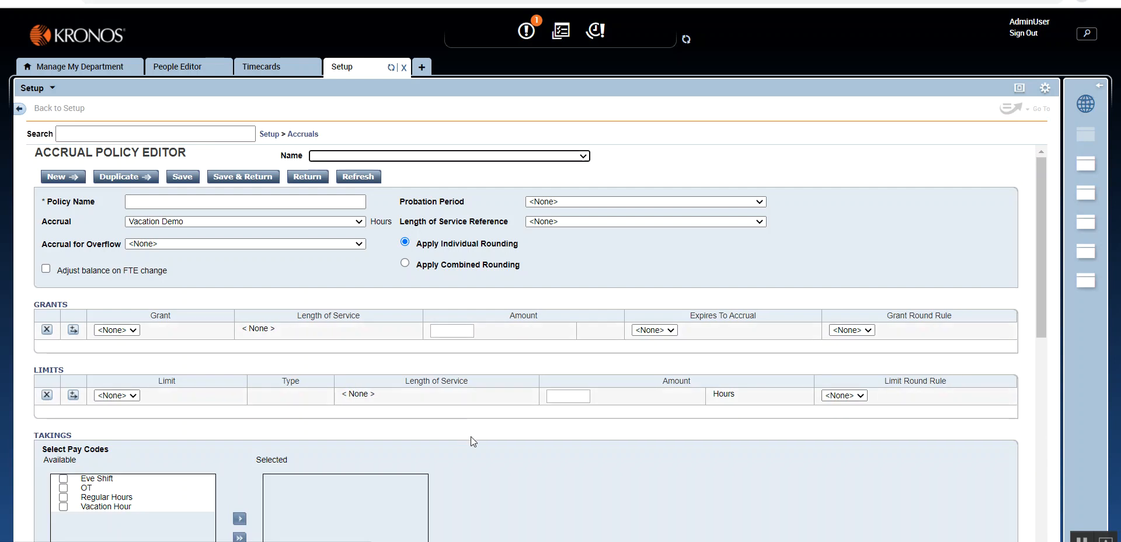
scroll(471, 436, down, 3)
scroll(475, 443, down, 3)
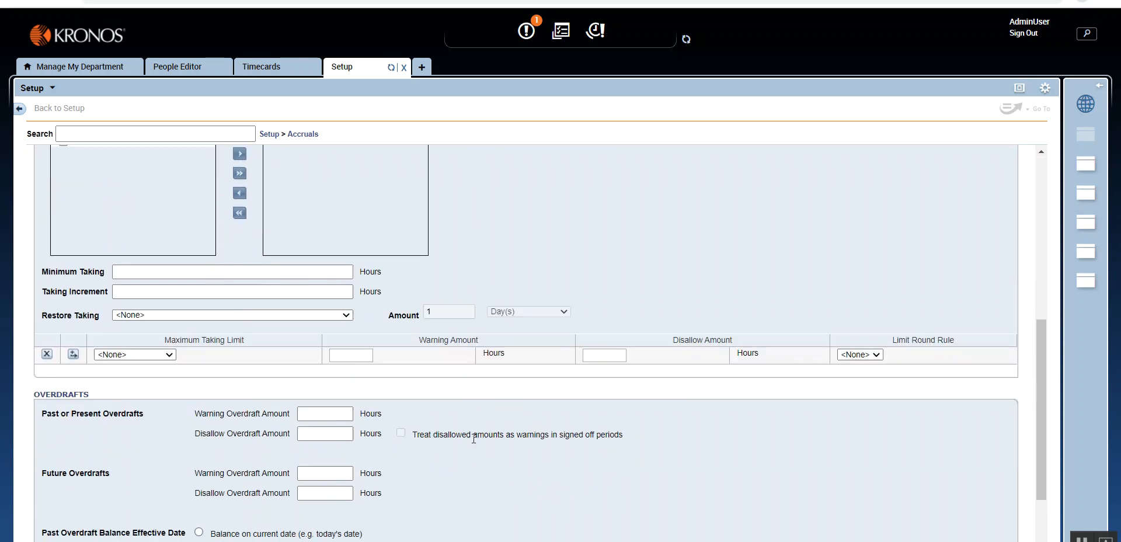
click(163, 354)
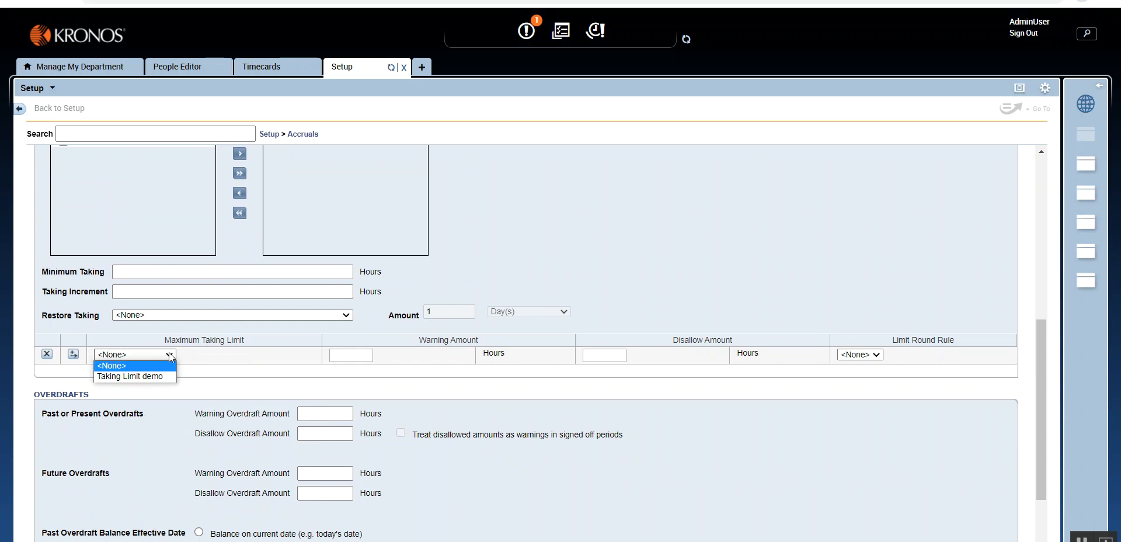
click(163, 376)
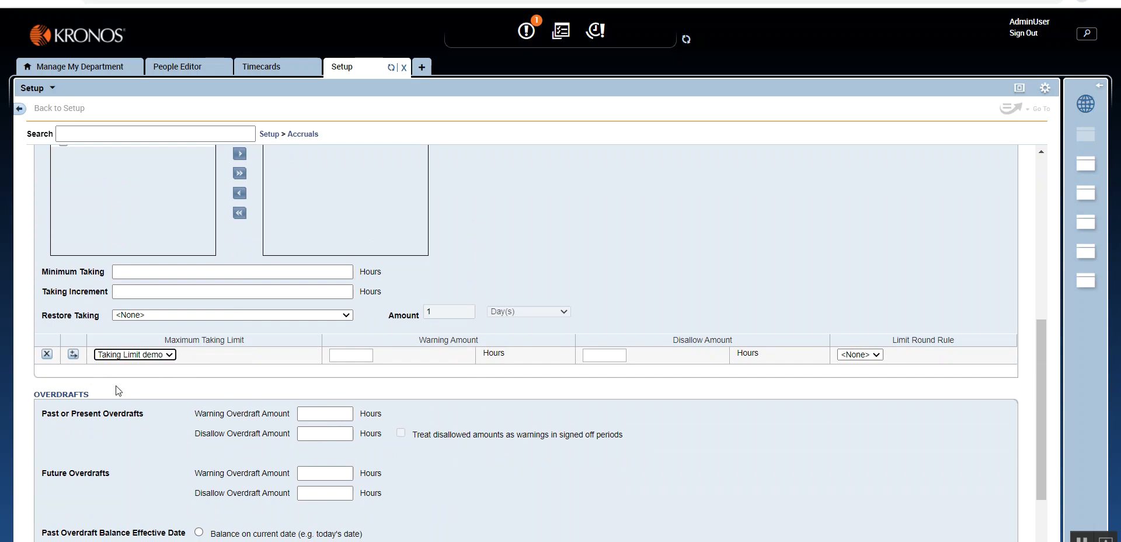
- Set the disallow amount for the maximum taking limit to 36 hours, leaving the warning amount empty
click(603, 355)
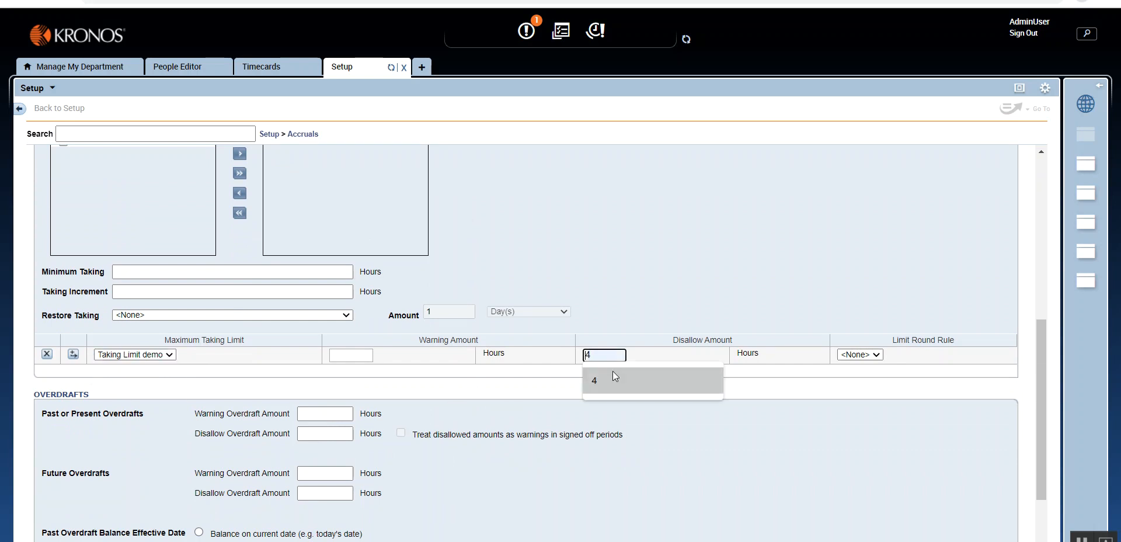
click(531, 358)
click(597, 354)
text(36)
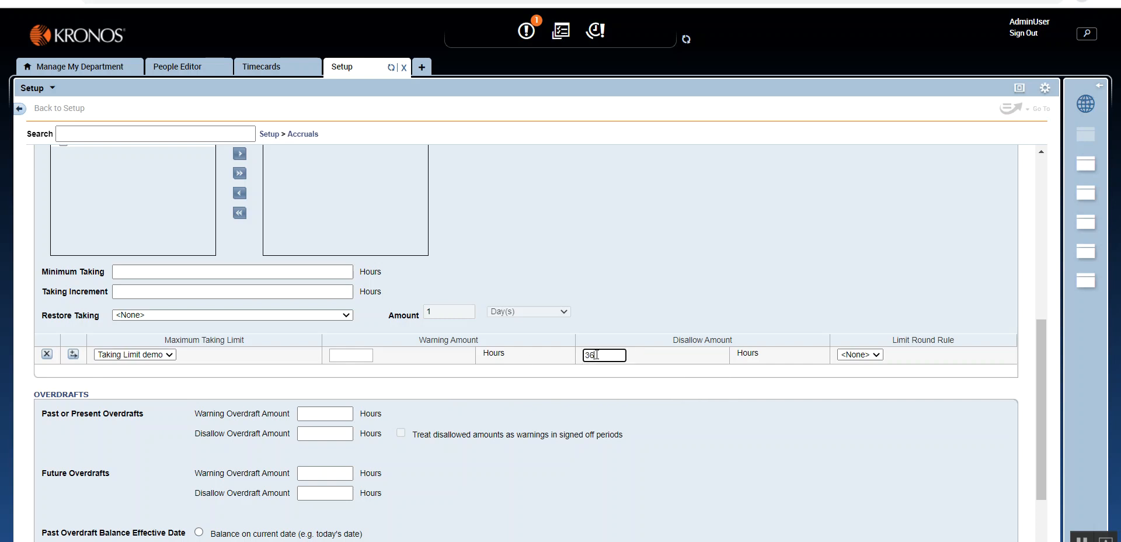
click(610, 402)
click(362, 355)
click(516, 373)
scroll(516, 412, up, 1)
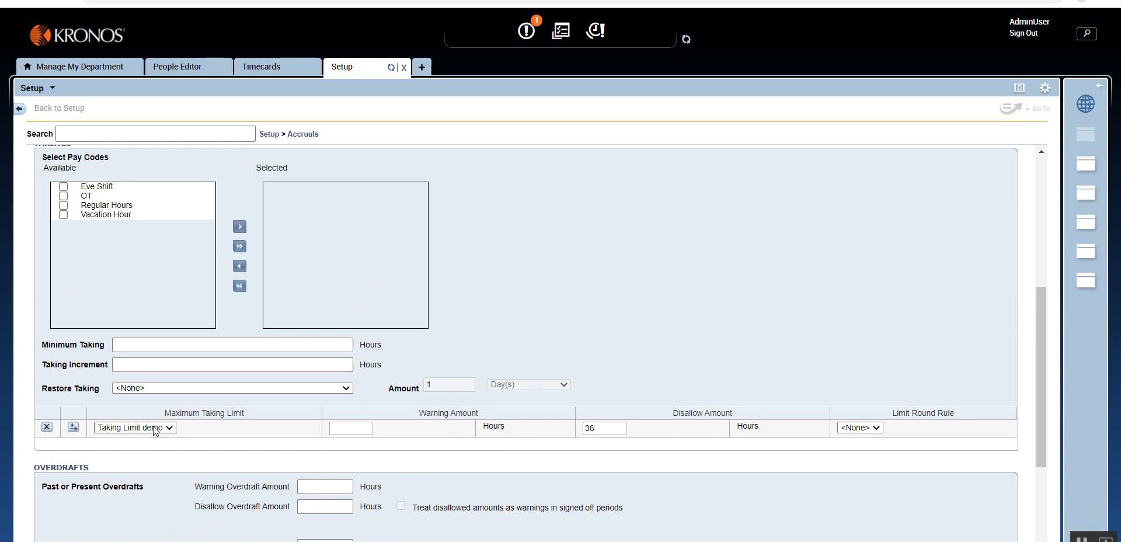
- Leave the unsaved accrual policy, discarding its changes, and open a blank limit in the limit editor
scroll(229, 467, up, 3)
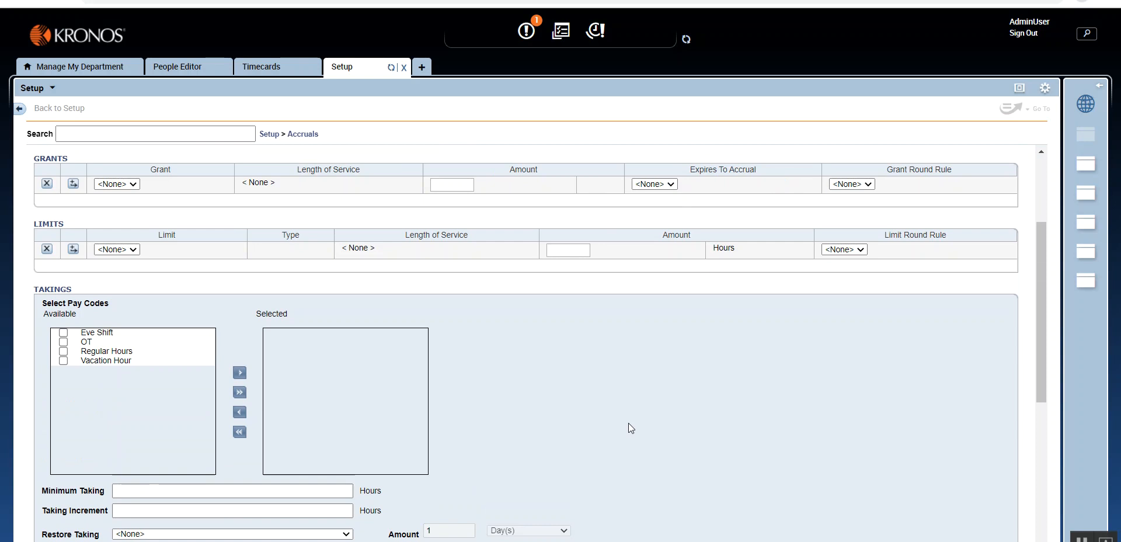
click(117, 249)
click(115, 251)
click(302, 134)
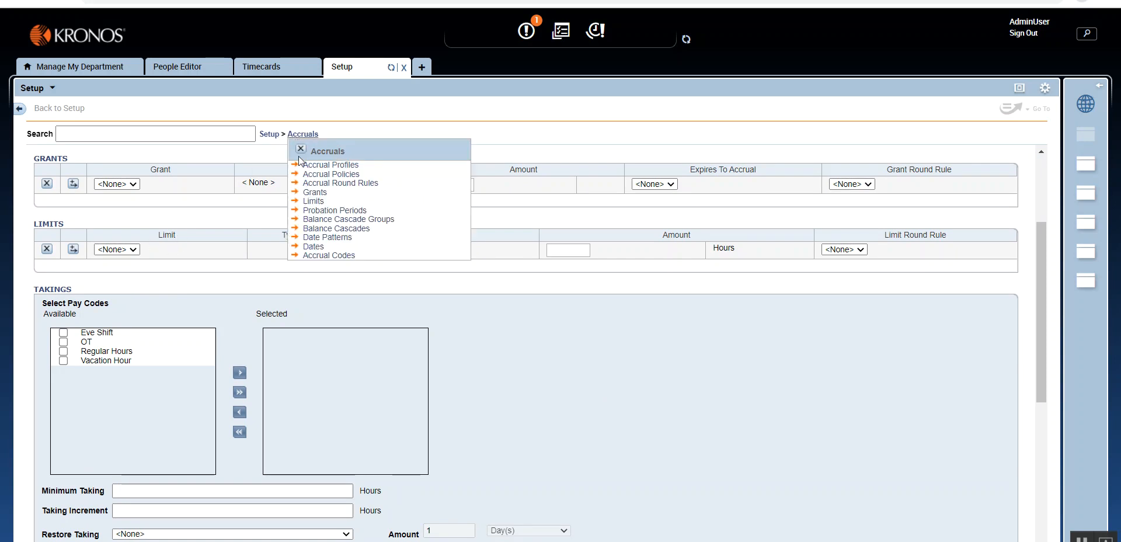
click(314, 201)
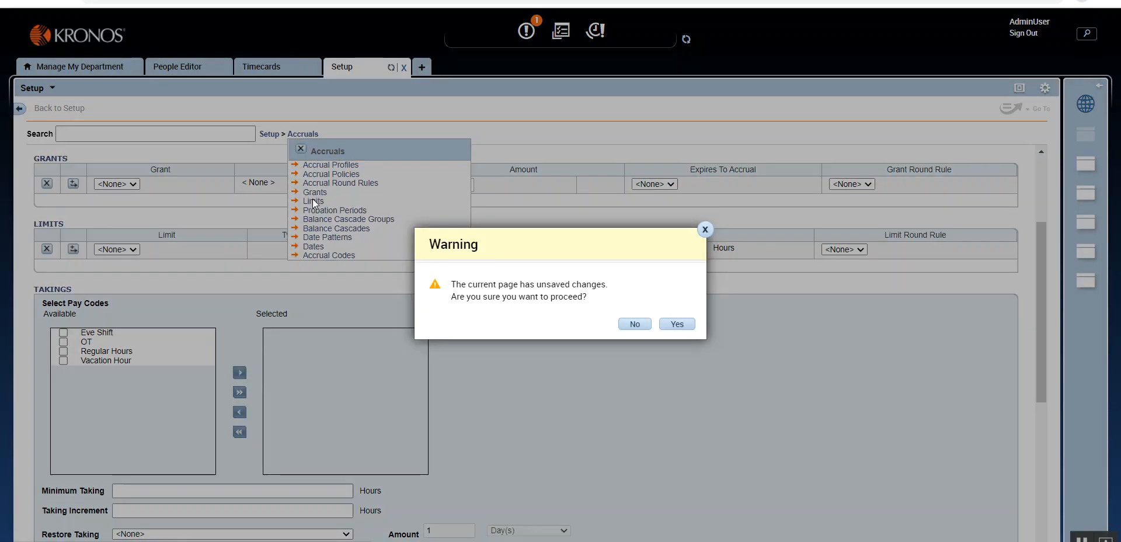
click(675, 325)
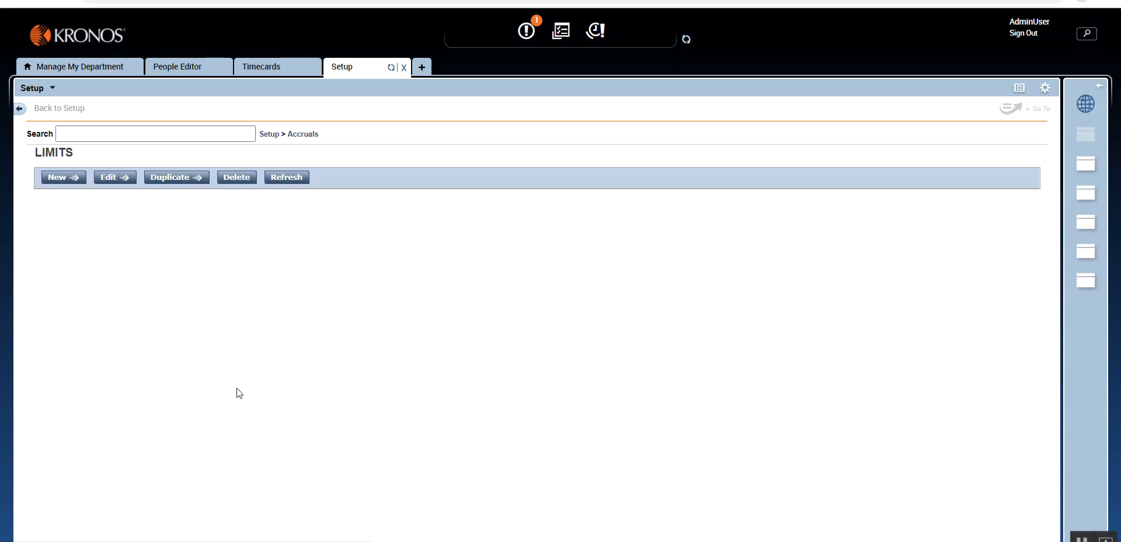
click(55, 178)
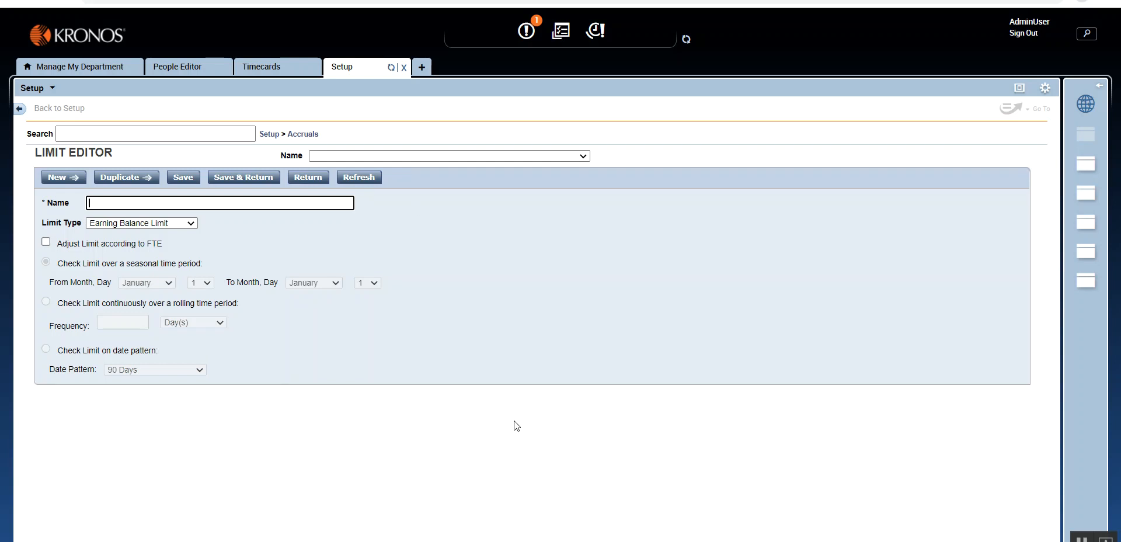
- Start a new grant and check the Earned type's base pay code choices before setting the grant type to Fixed
click(303, 137)
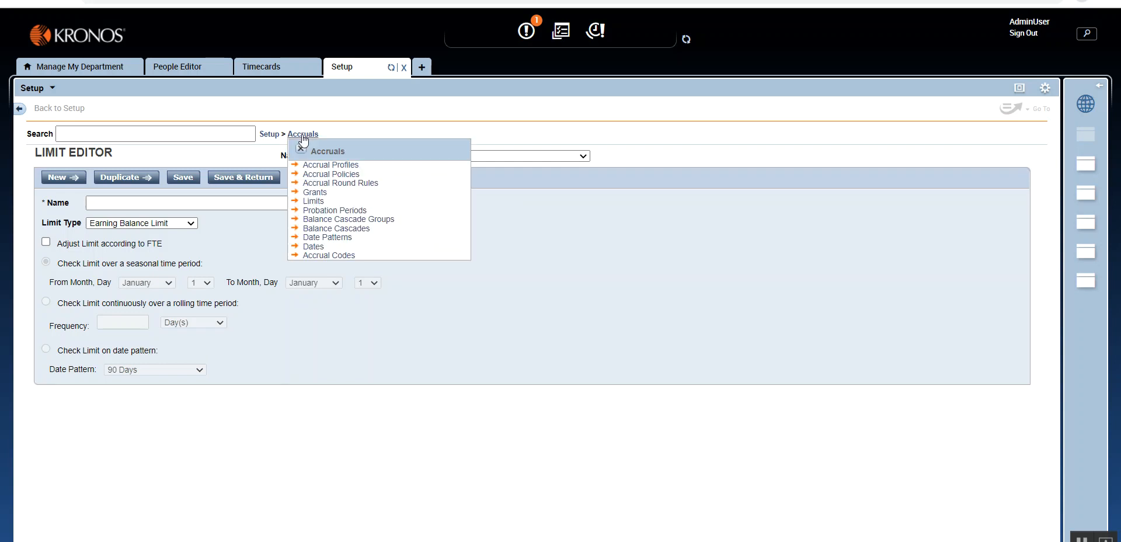
click(314, 193)
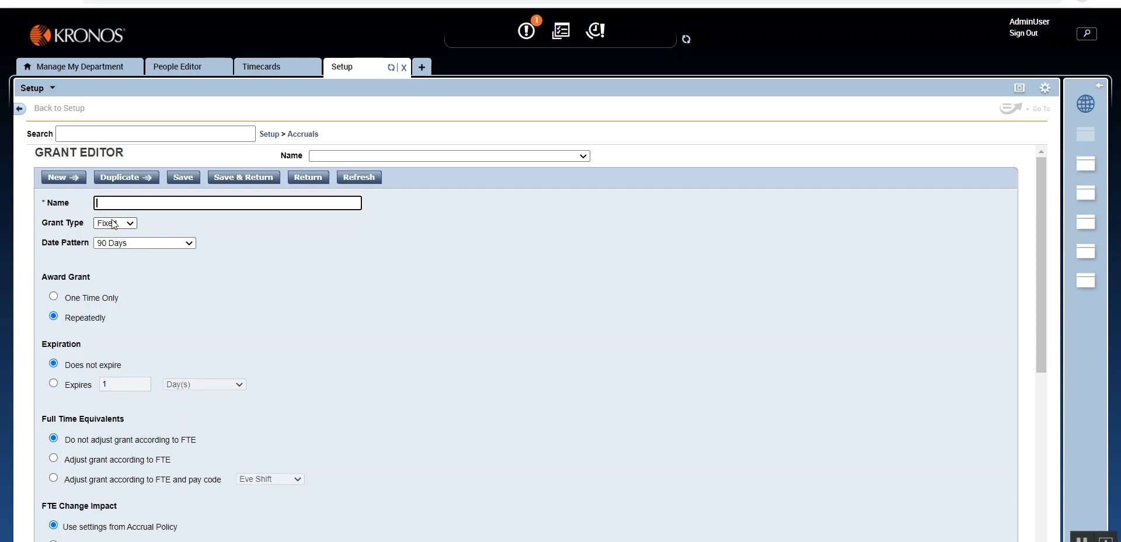
click(114, 224)
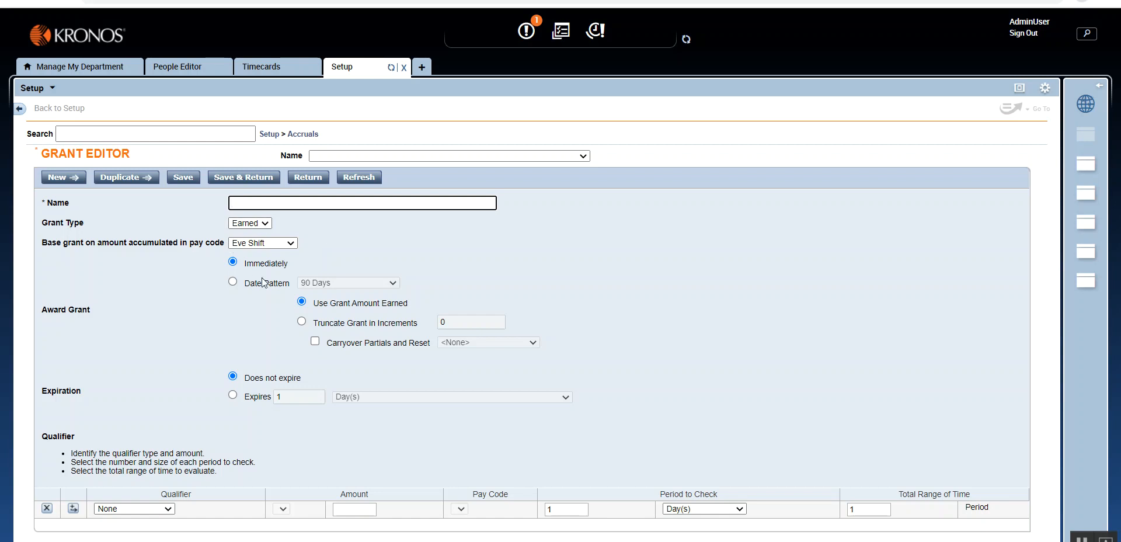
click(244, 245)
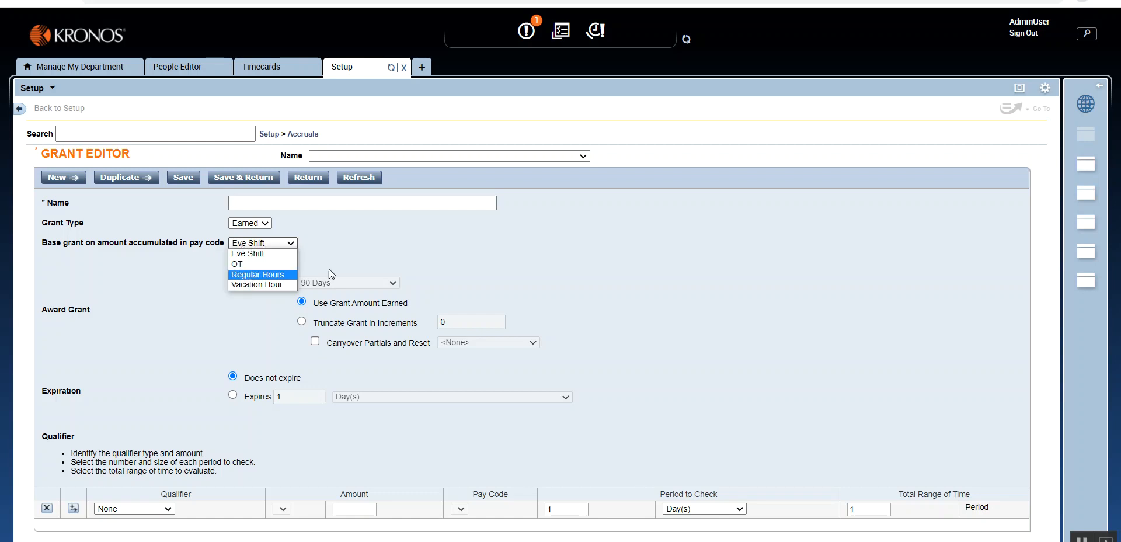
click(411, 265)
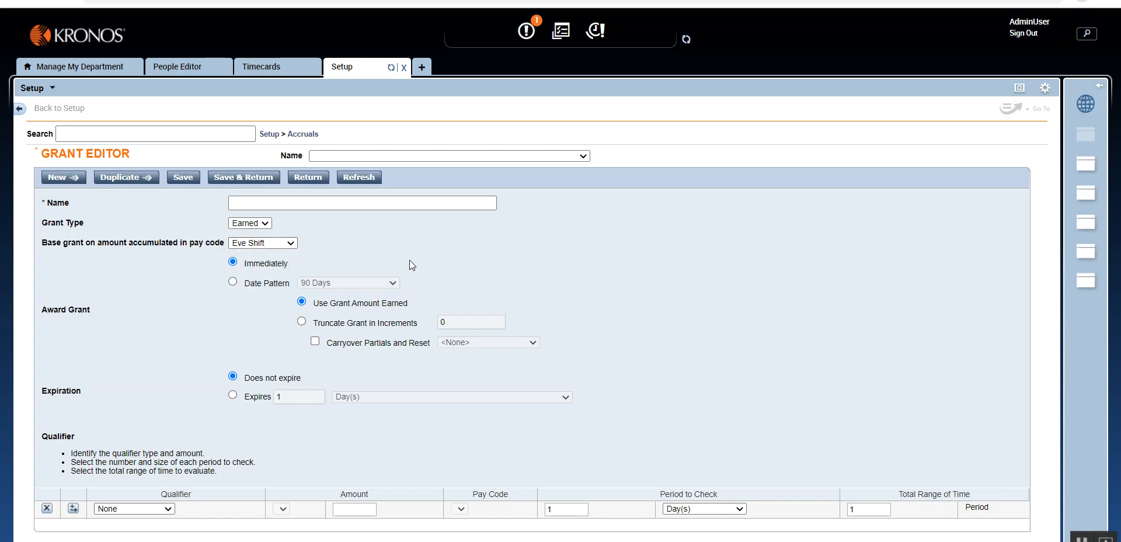
click(267, 226)
click(266, 248)
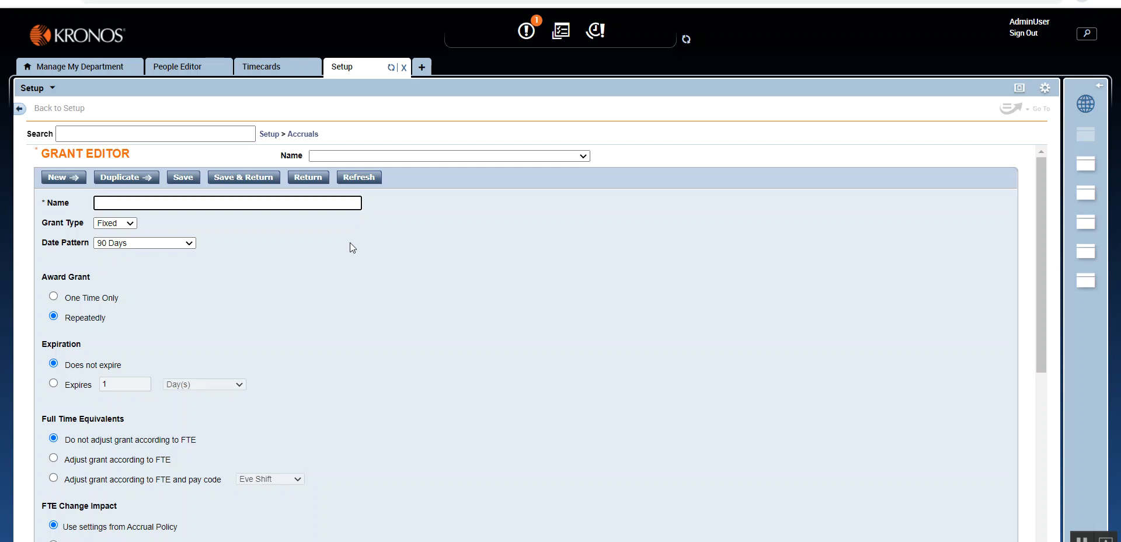
- Set the fixed grant's date pattern to Monthly on Jan 1st, keeping the Fixed grant type
click(191, 242)
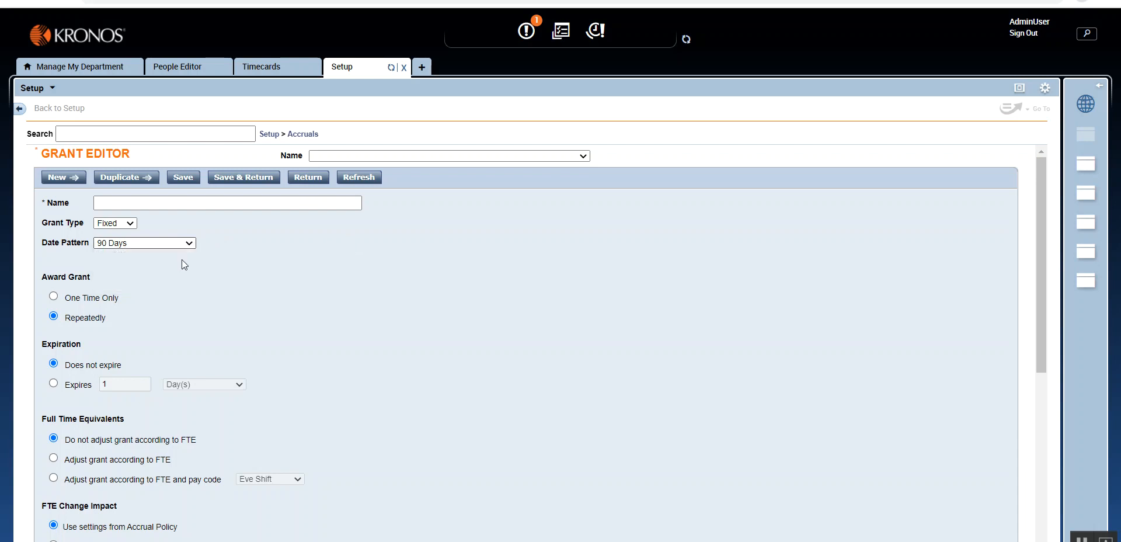
click(179, 263)
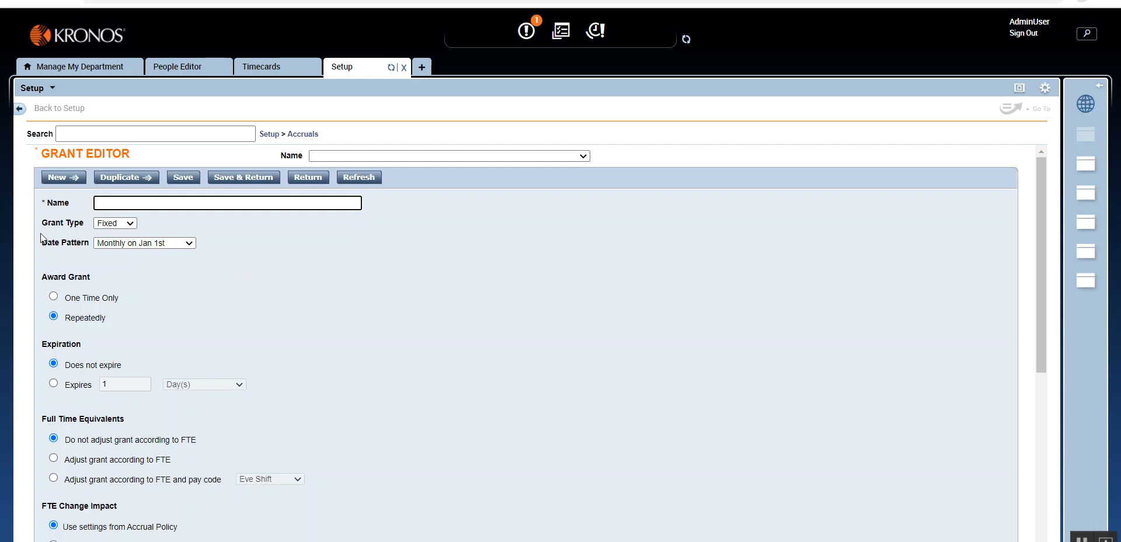
click(125, 226)
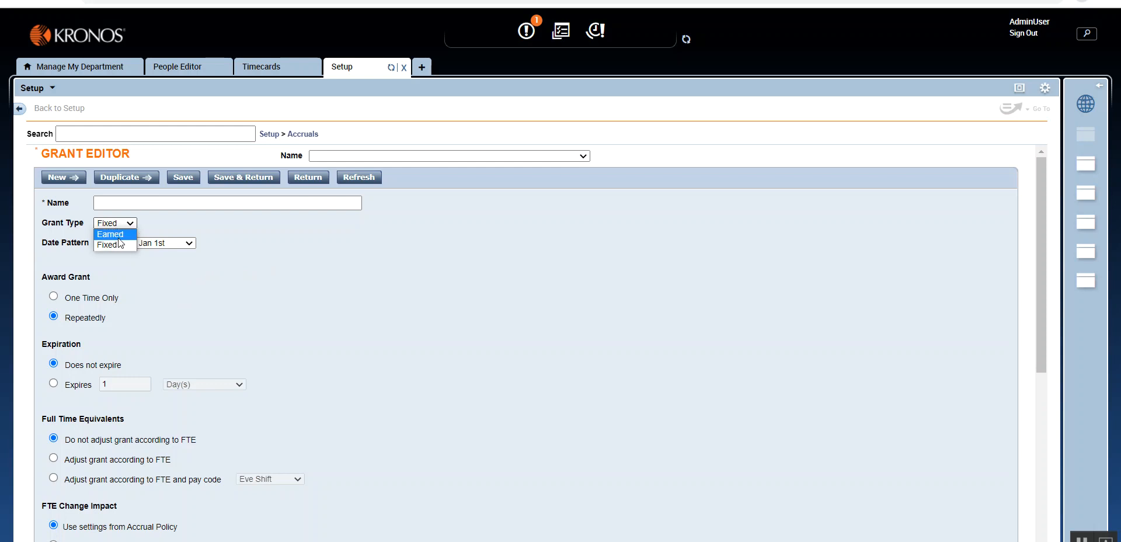
click(168, 284)
click(143, 244)
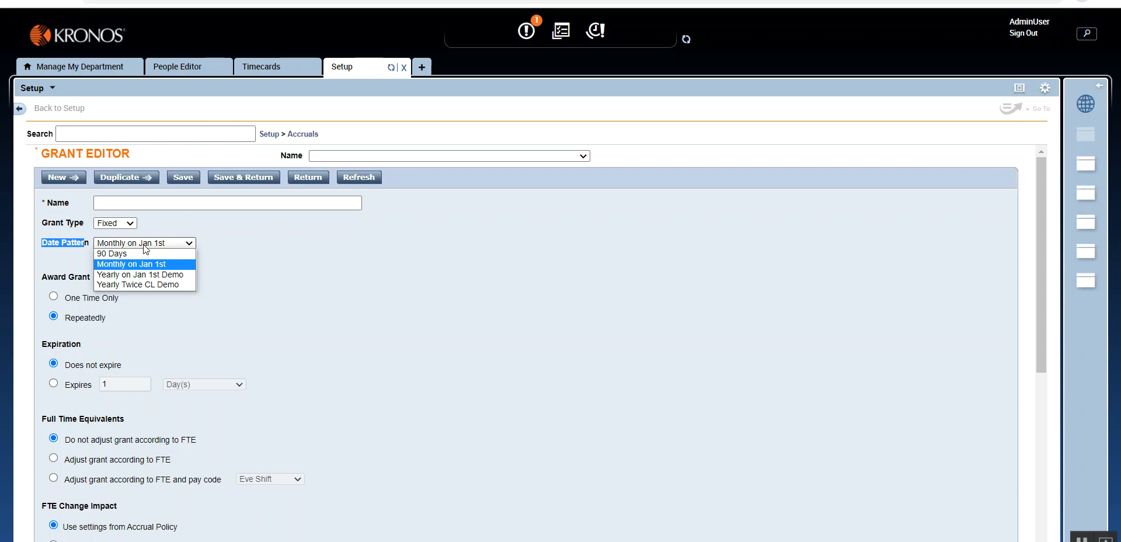
click(301, 286)
click(298, 285)
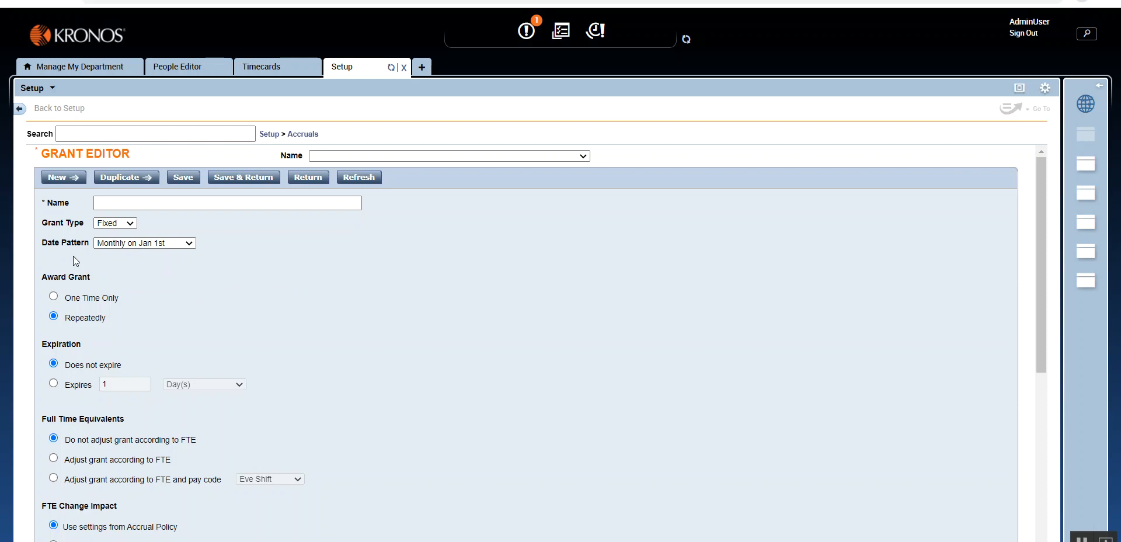
- Name the grant Monthly on 1st Demo
key(shift+Tab)
key(shift+Tab)
key(shift+Tab)
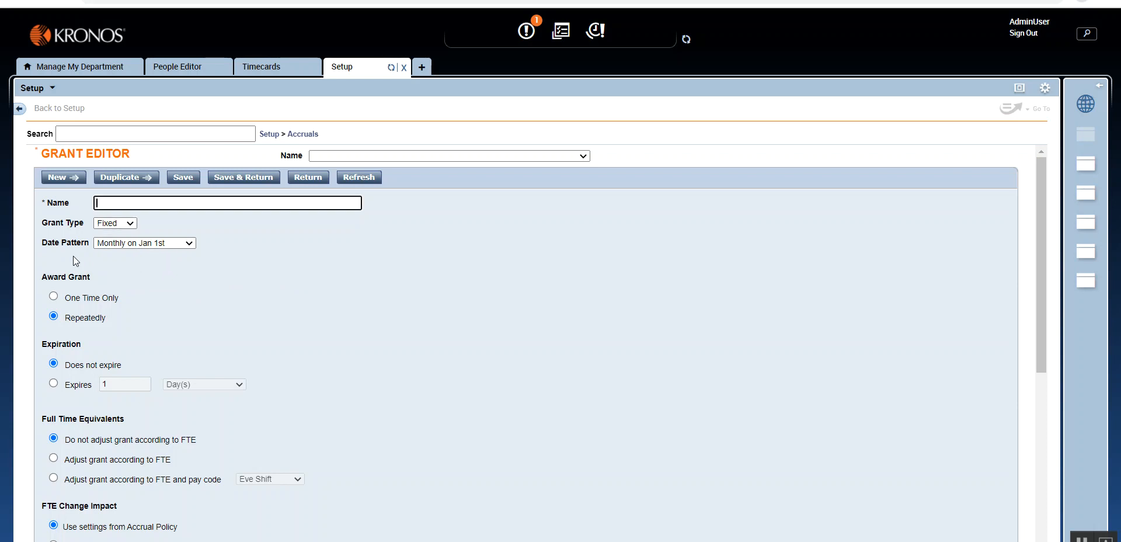
text(Monthly)
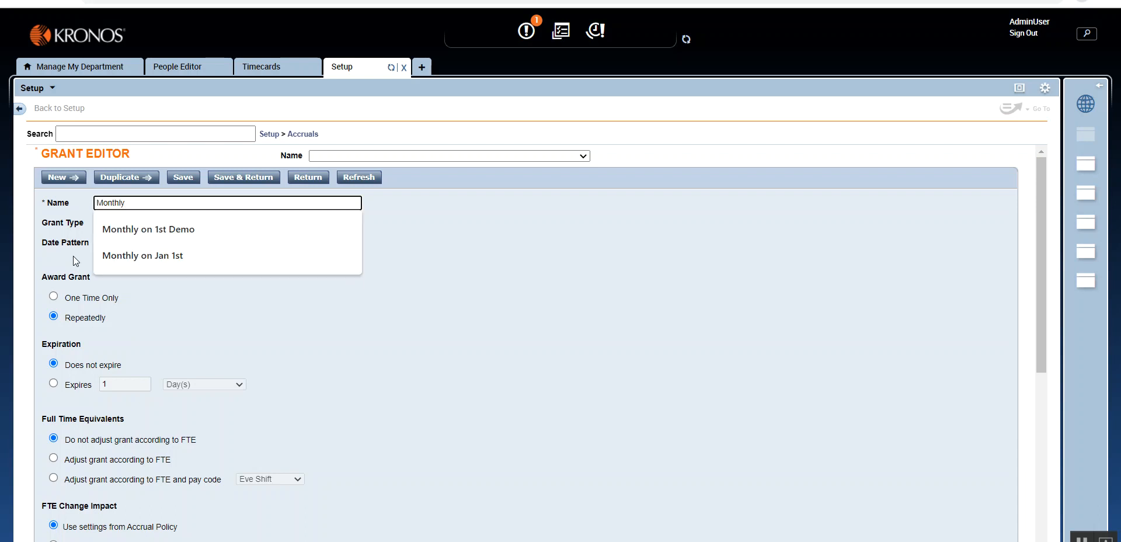
key(Down)
key(Return)
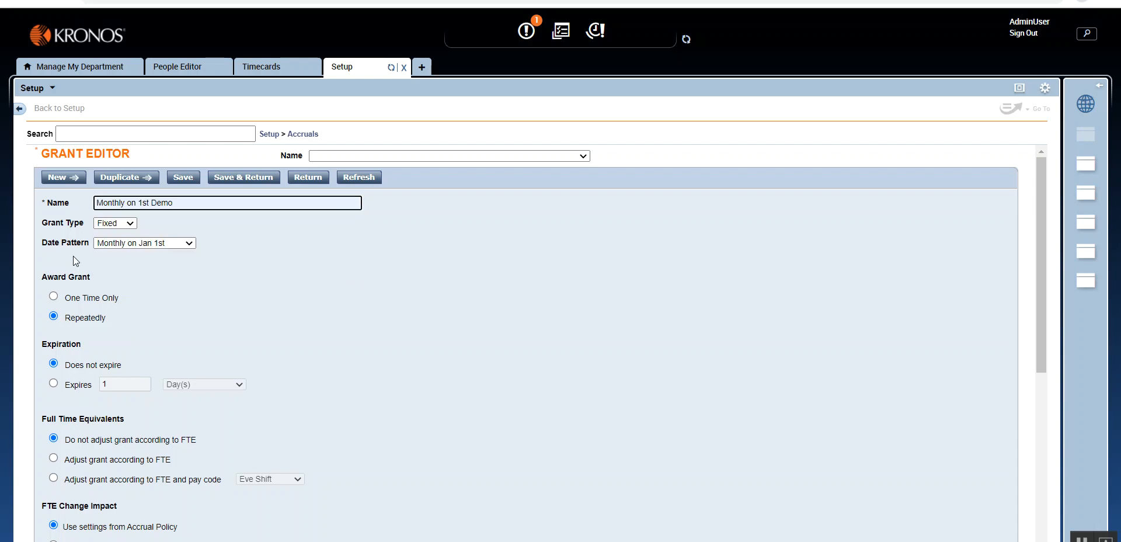
- Try inserting Vacation before Demo in the grant name, and remove the inserted text again
key(Left)
key(Left)
key(Left)
key(Left)
text(Vacation)
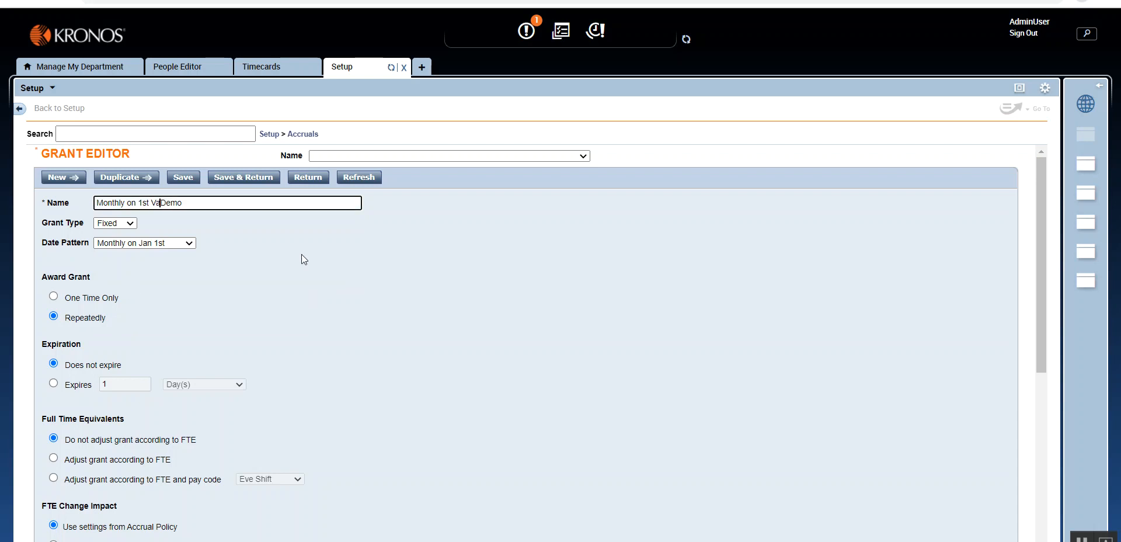
key(BackSpace)
key(BackSpace)
key(BackSpace)
key(BackSpace)
key(BackSpace)
key(BackSpace)
key(BackSpace)
key(BackSpace)
key(BackSpace)
click(302, 255)
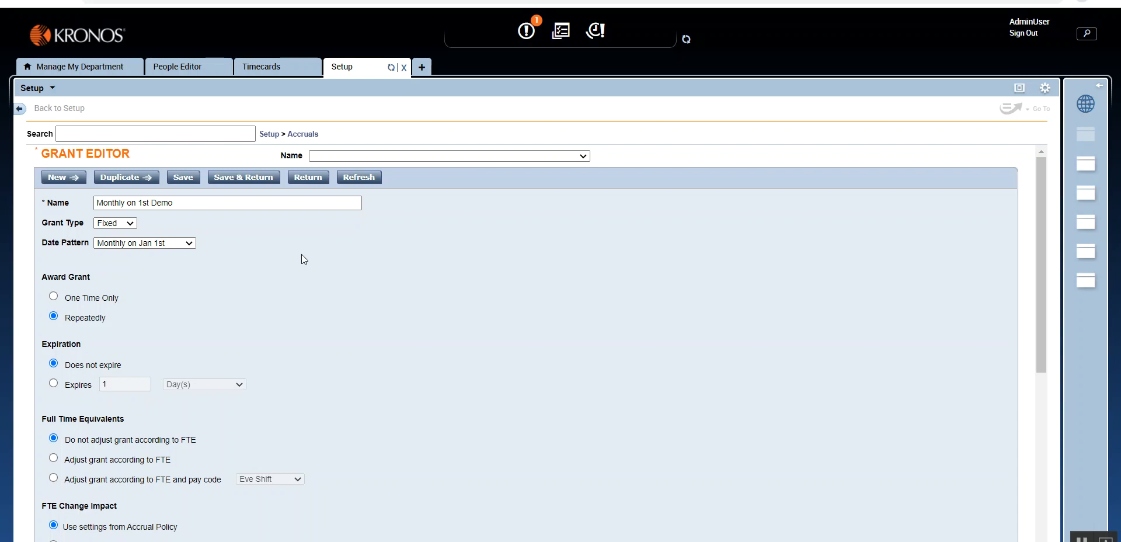
- Compare the One Time Only and Repeatedly award options and review the grant's expiration, FTE, prorating and qualifier settings
click(97, 203)
click(54, 296)
click(53, 317)
scroll(108, 379, down, 5)
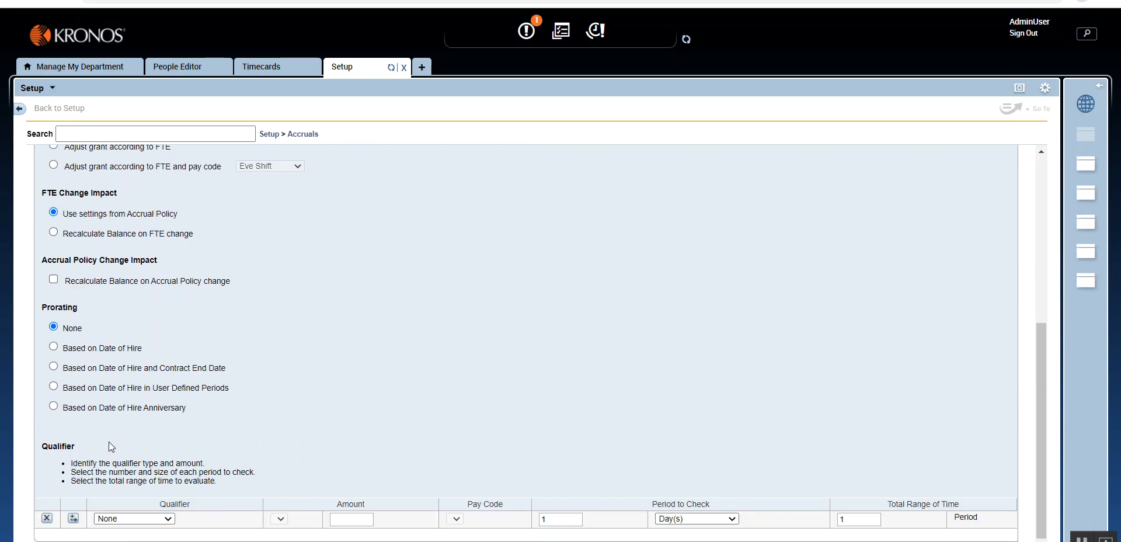
scroll(108, 441, up, 5)
scroll(107, 385, down, 1)
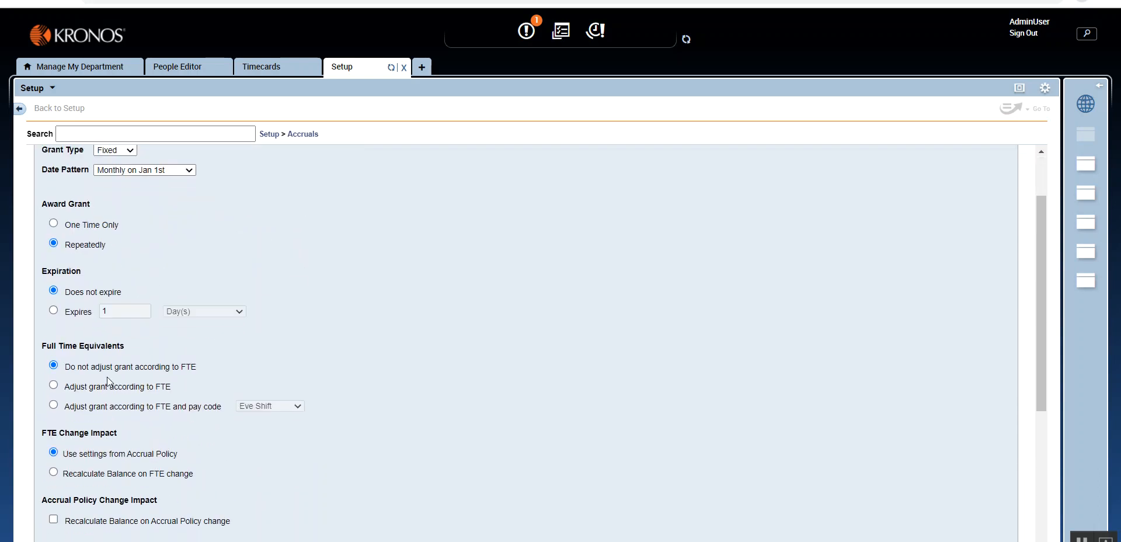
scroll(119, 388, up, 1)
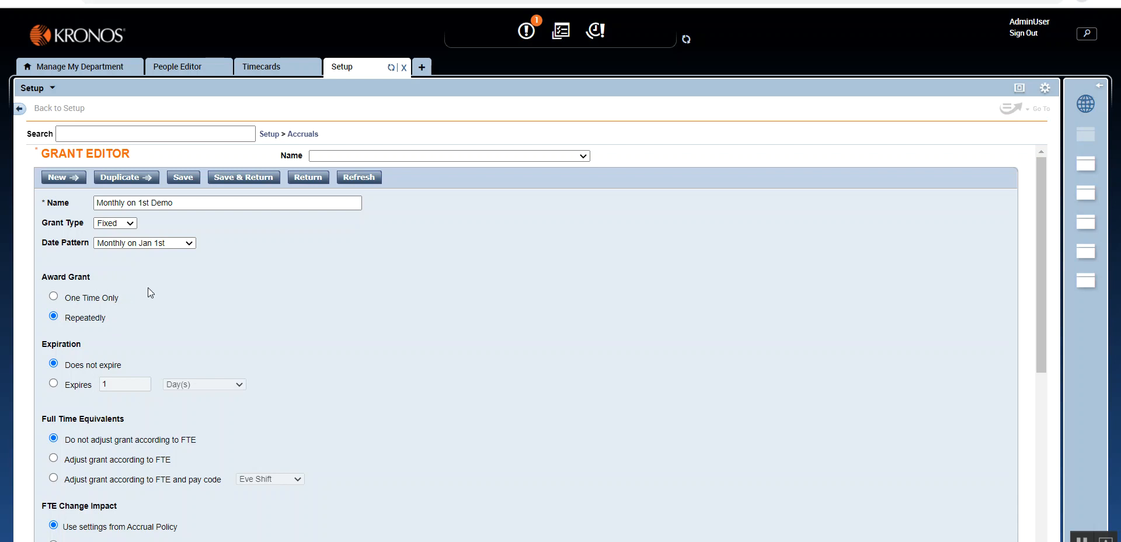
- Switch the grant's award option between One Time Only and Repeatedly, ending on One Time Only
click(54, 297)
click(54, 316)
click(54, 297)
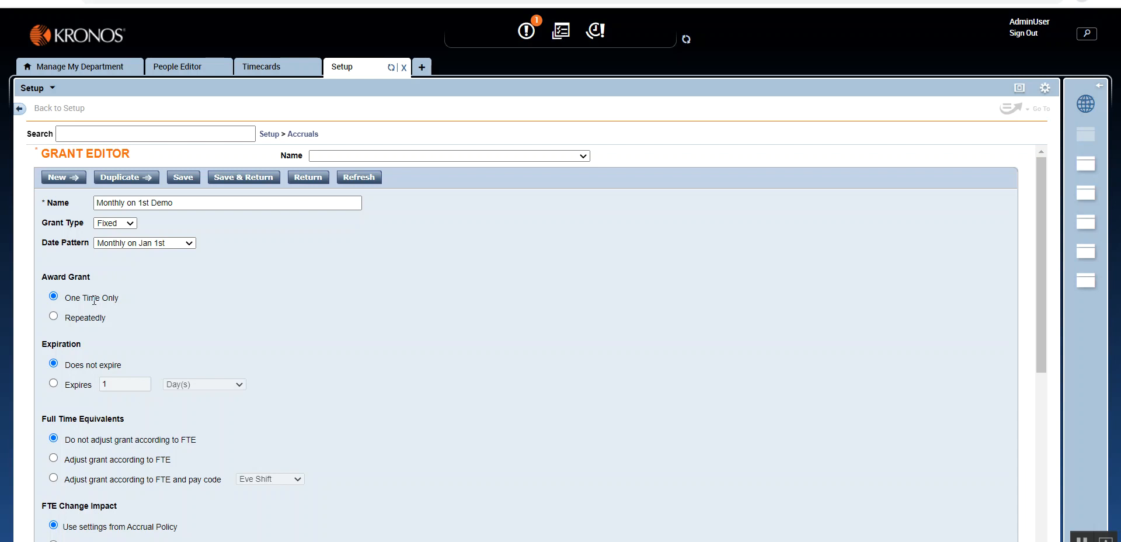
- Set the grant's award option to Repeatedly and save it, returning to the grants list
click(56, 316)
click(238, 179)
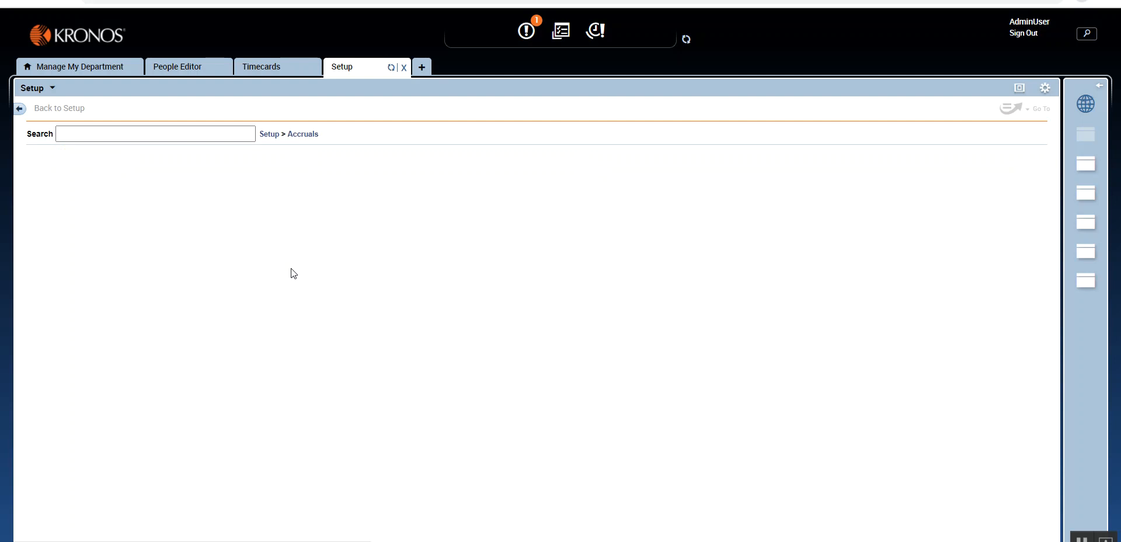
- Start a new accrual policy for Vacation Demo and add the Monthly on 1st Demo grant with an amount of 10 hours
click(297, 134)
click(309, 174)
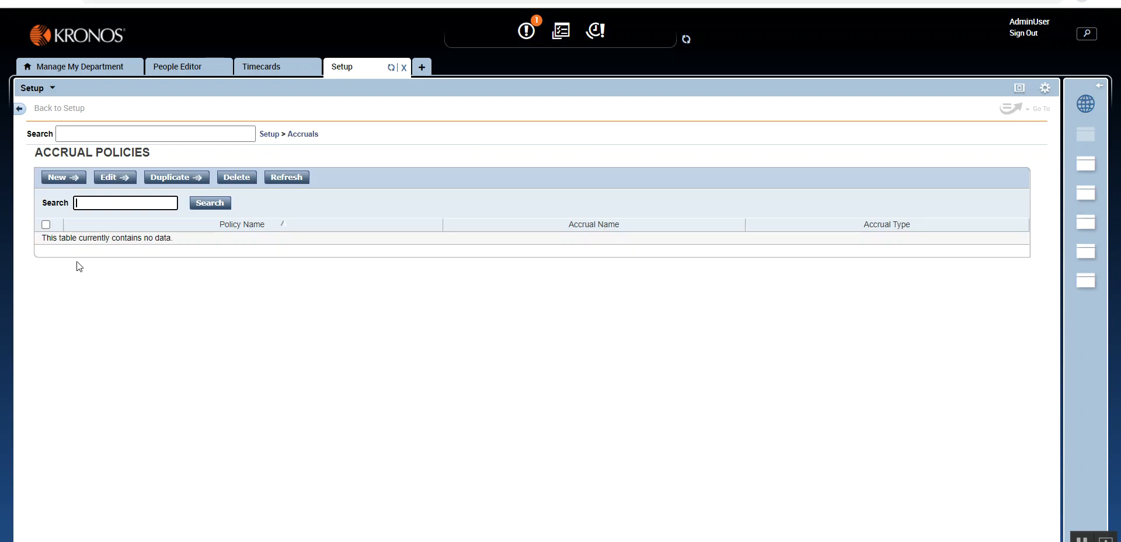
click(68, 179)
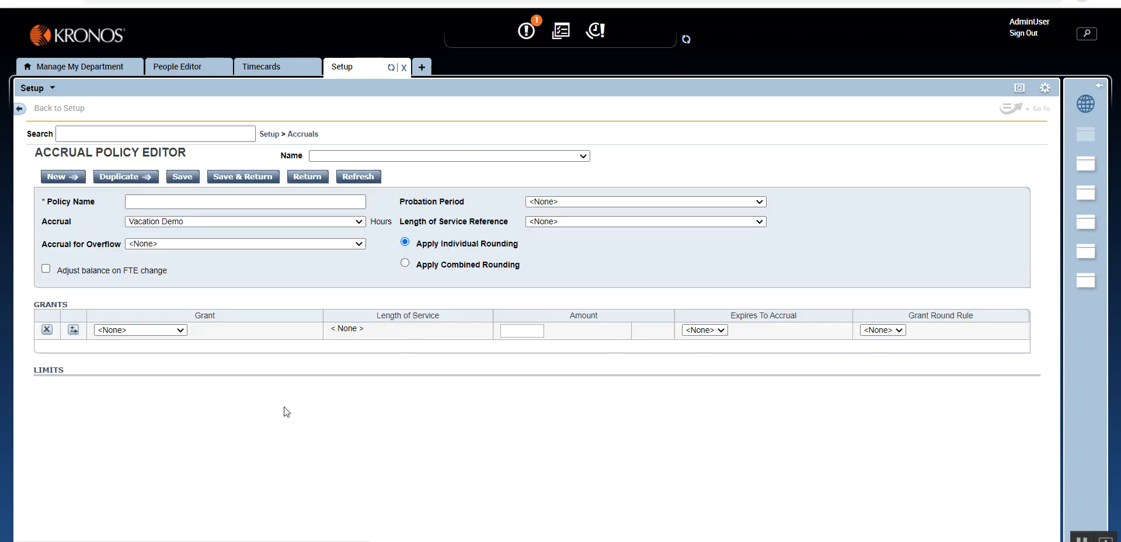
click(148, 327)
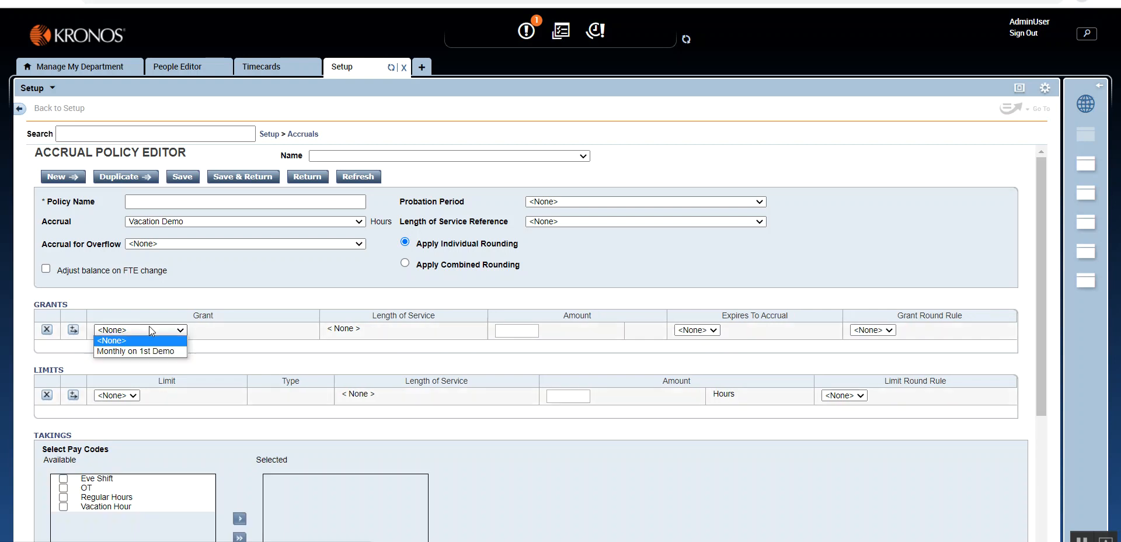
click(128, 352)
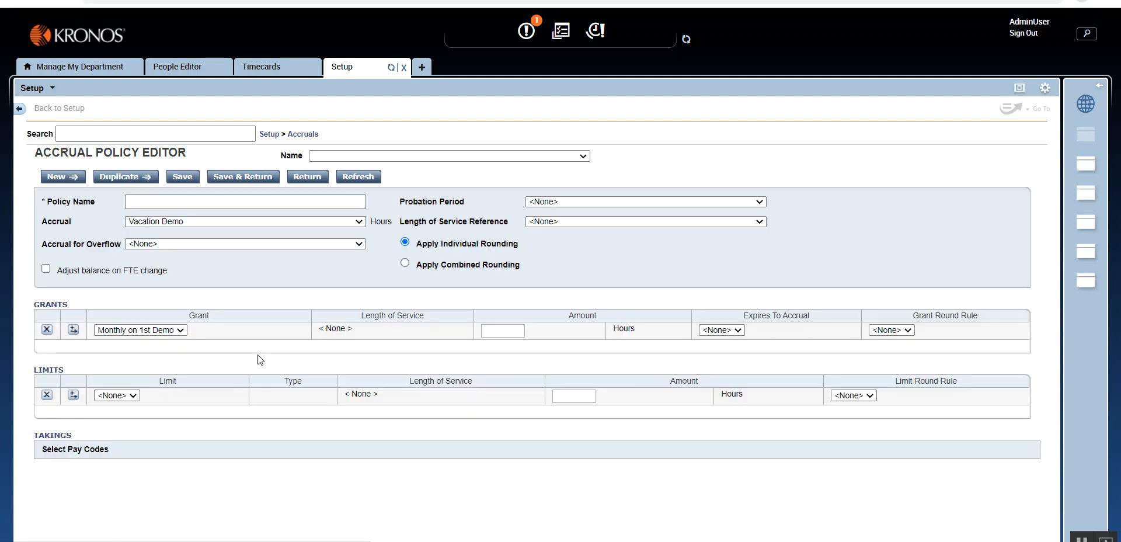
click(485, 330)
text(10)
click(464, 350)
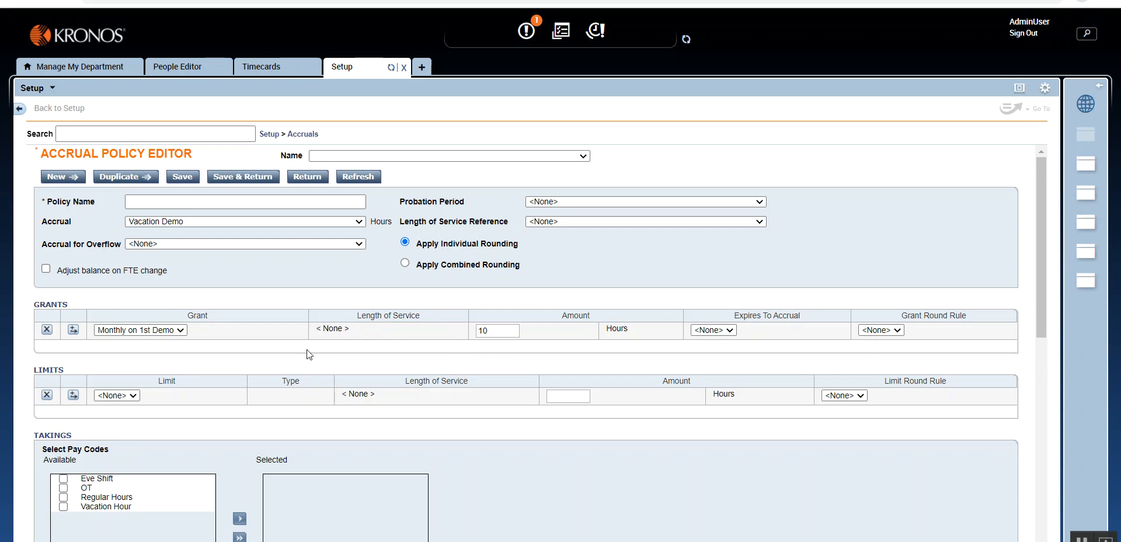
- Set the length of service reference to Yearly on Jan 1st Demo and add two more Monthly on 1st Demo grant rows
click(566, 219)
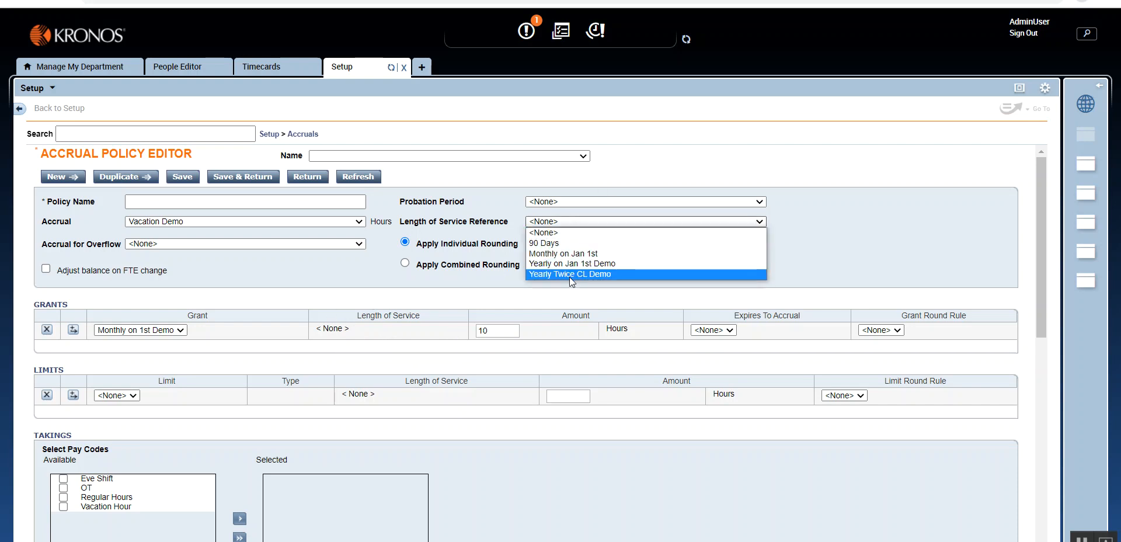
click(569, 264)
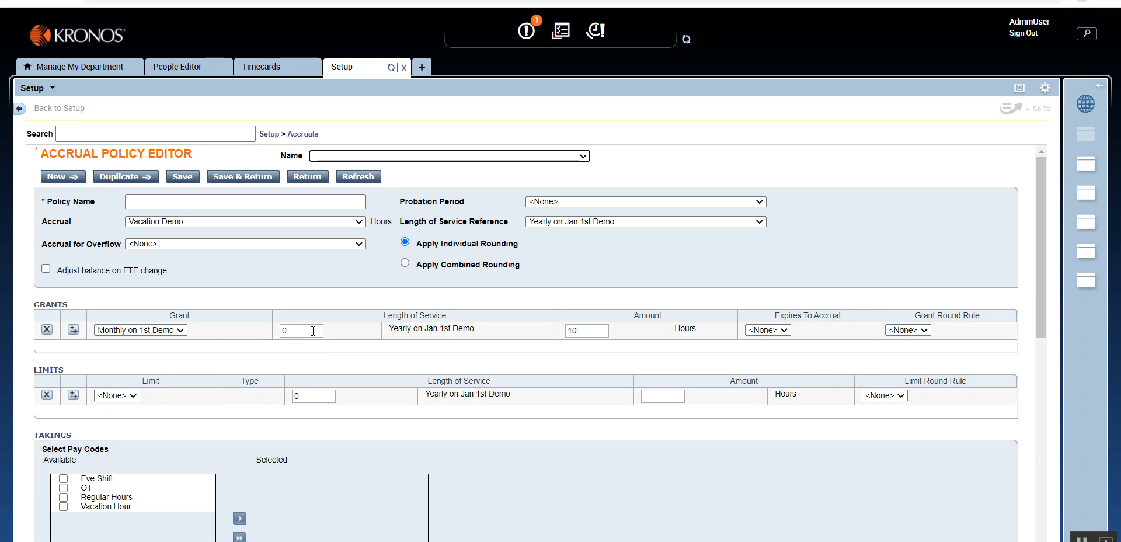
click(75, 331)
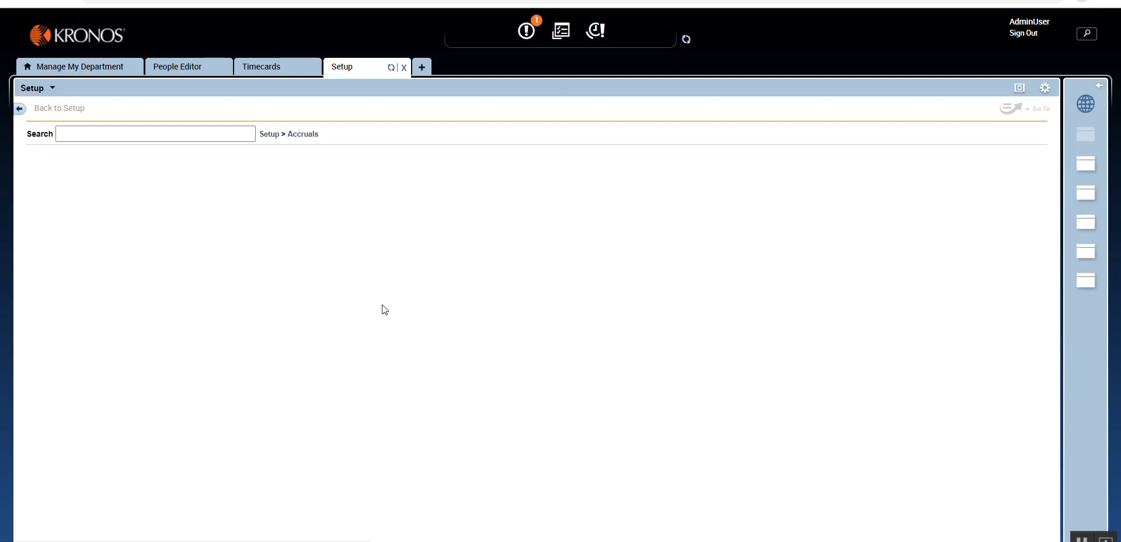
click(303, 135)
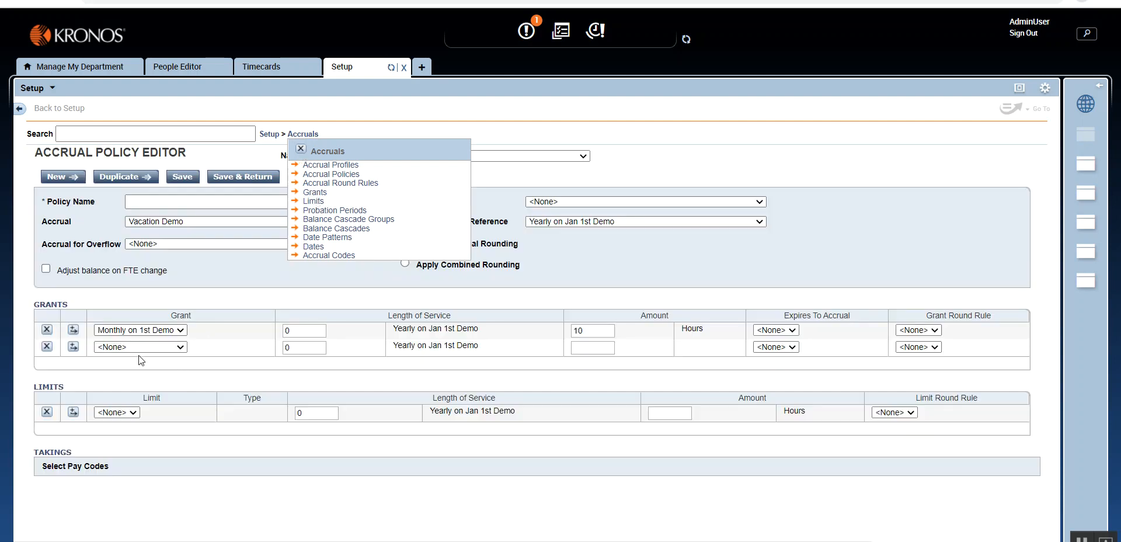
click(175, 349)
click(174, 369)
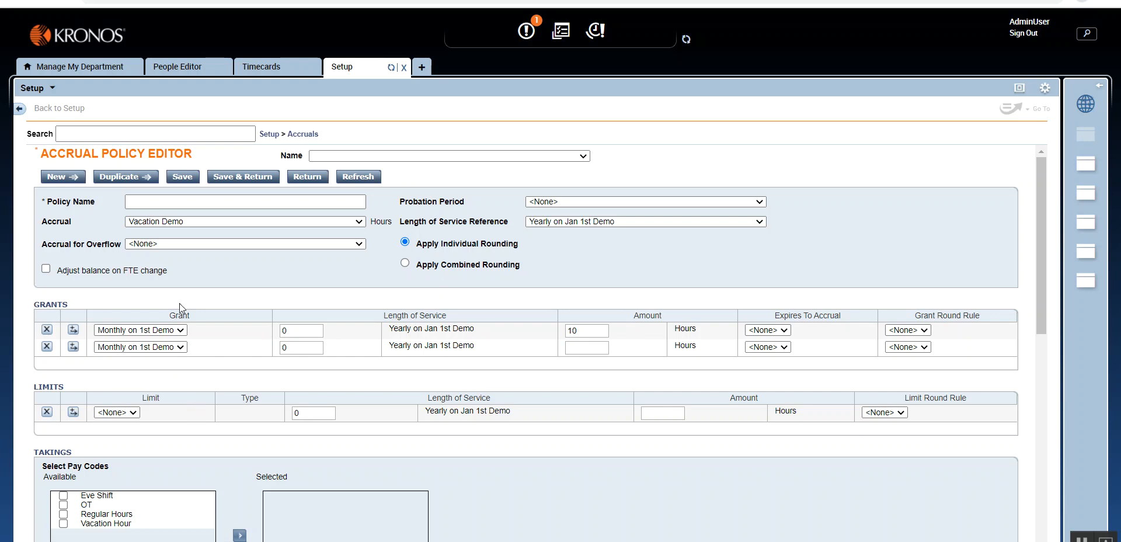
click(76, 350)
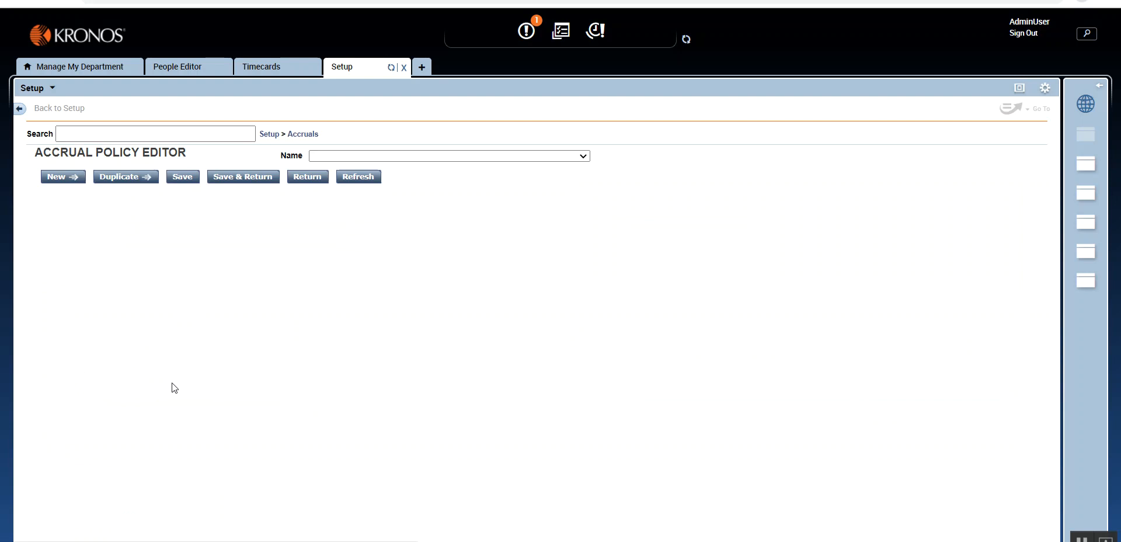
click(182, 363)
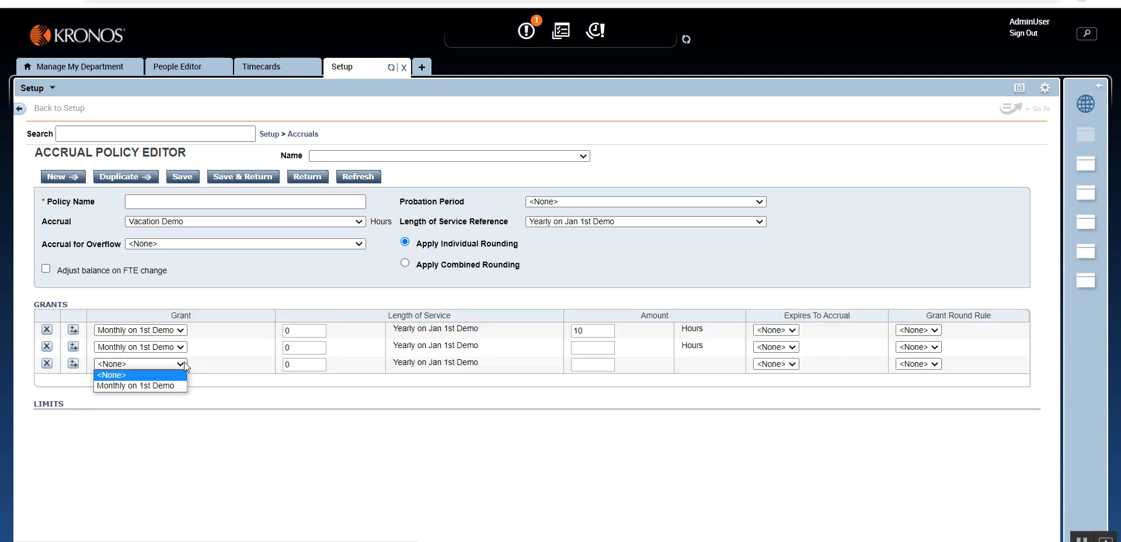
click(167, 385)
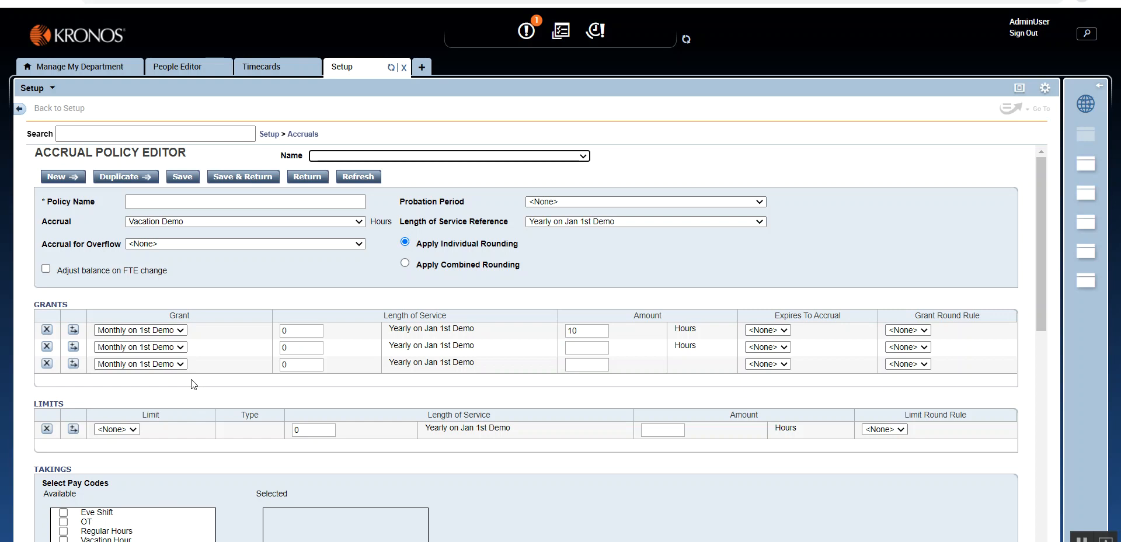
- Open the saved Monthly on 1st Demo grant to review its settings
click(301, 135)
click(316, 193)
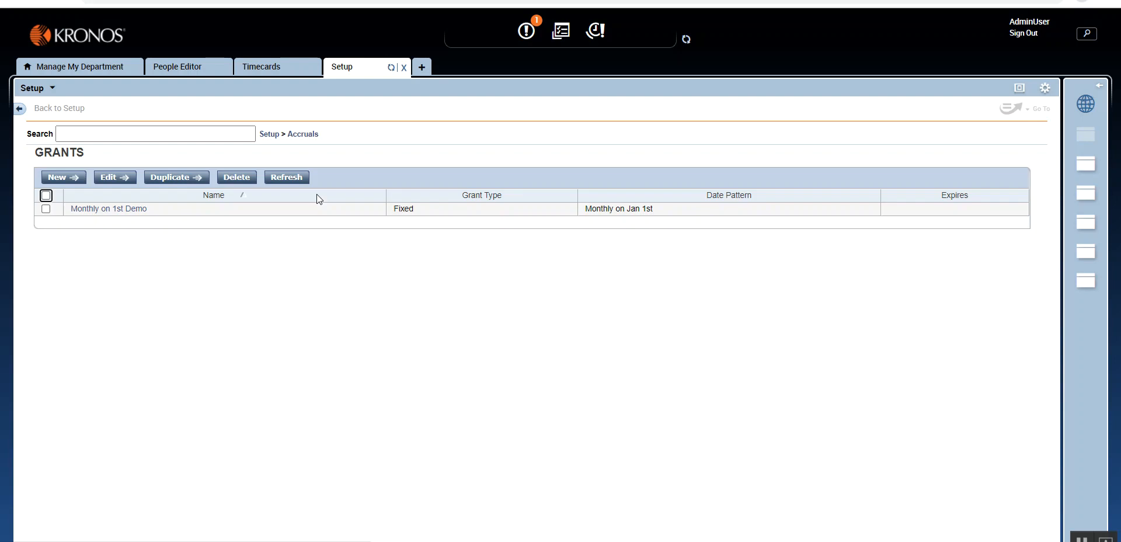
click(114, 209)
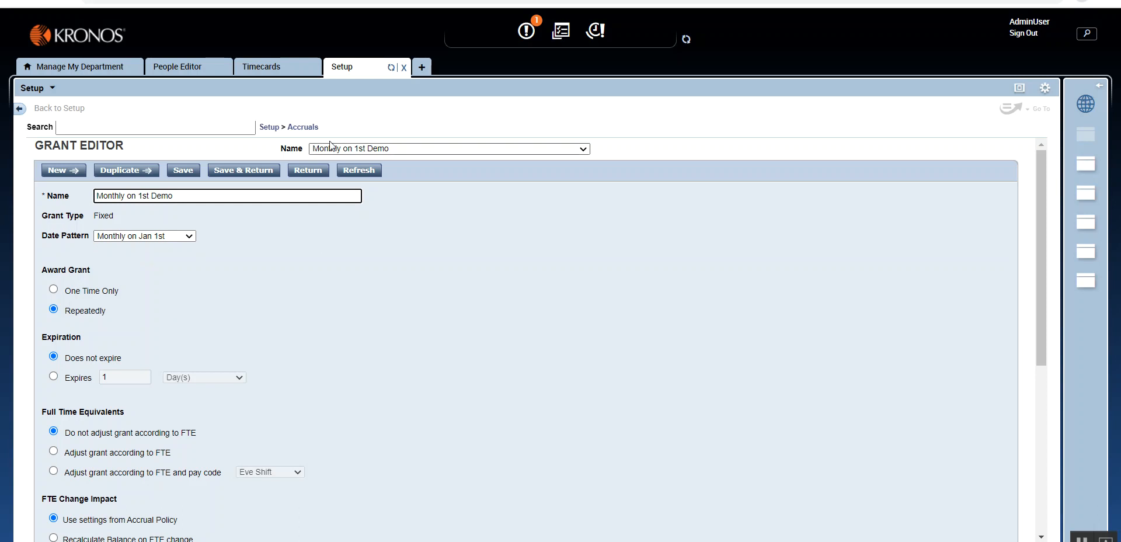
- Return to the accrual policies and open a new blank policy for Vacation Demo
click(302, 126)
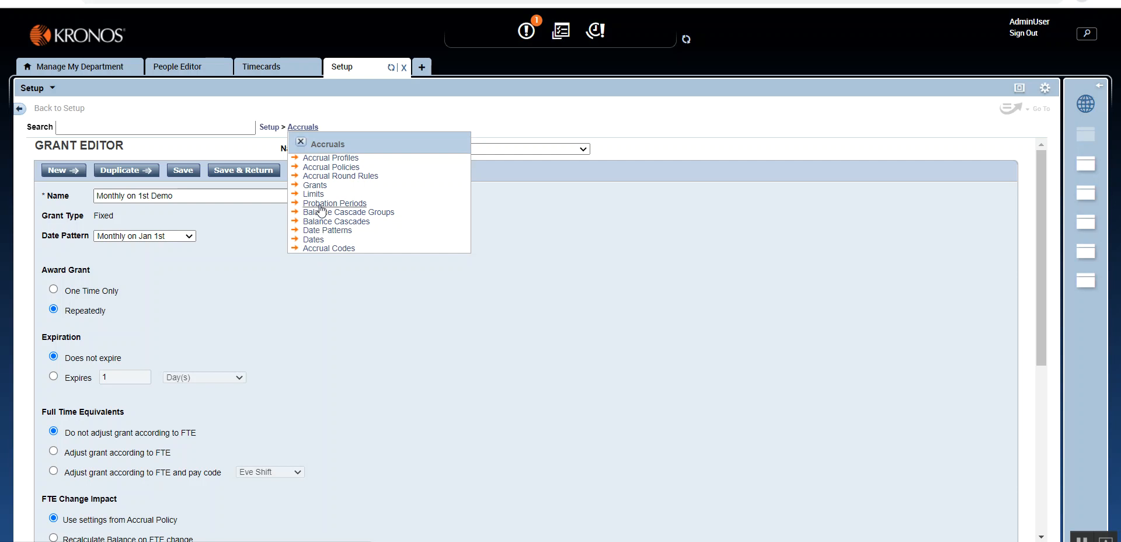
click(321, 169)
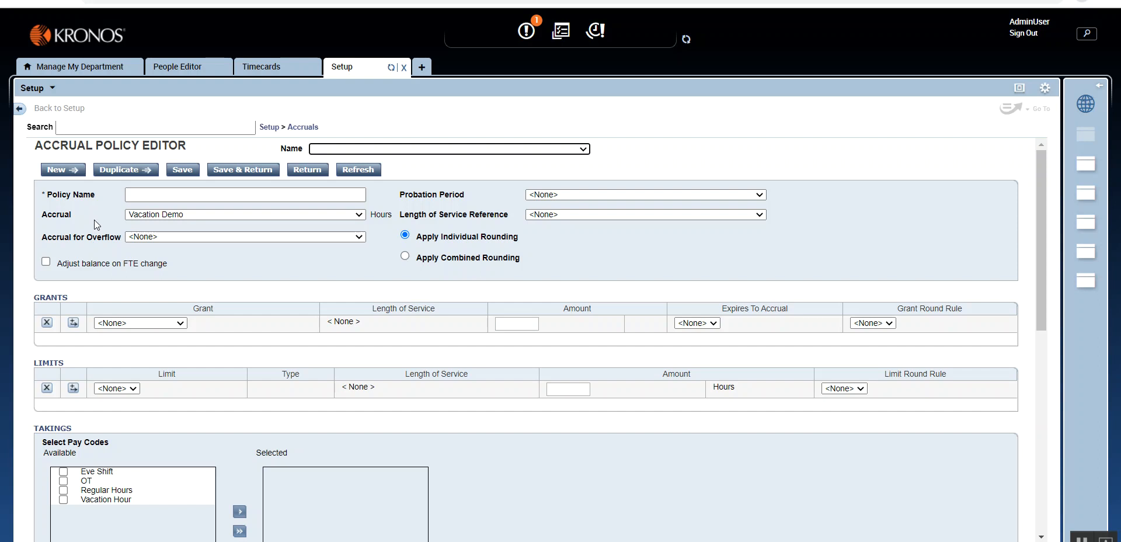
click(305, 127)
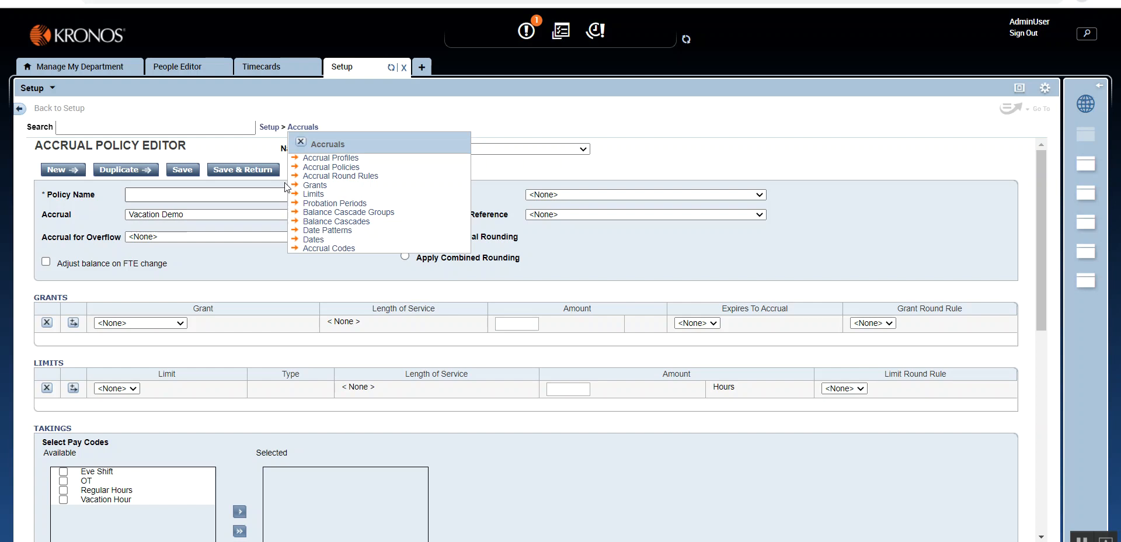
click(300, 143)
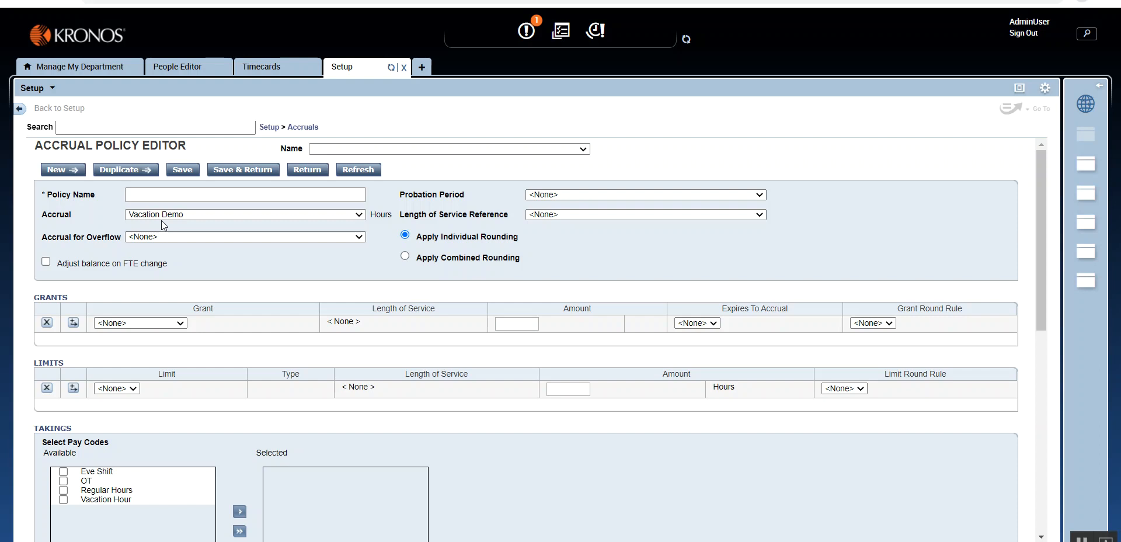
- Try the 90 Days Probation Period on the policy and reset the probation period to None
click(730, 196)
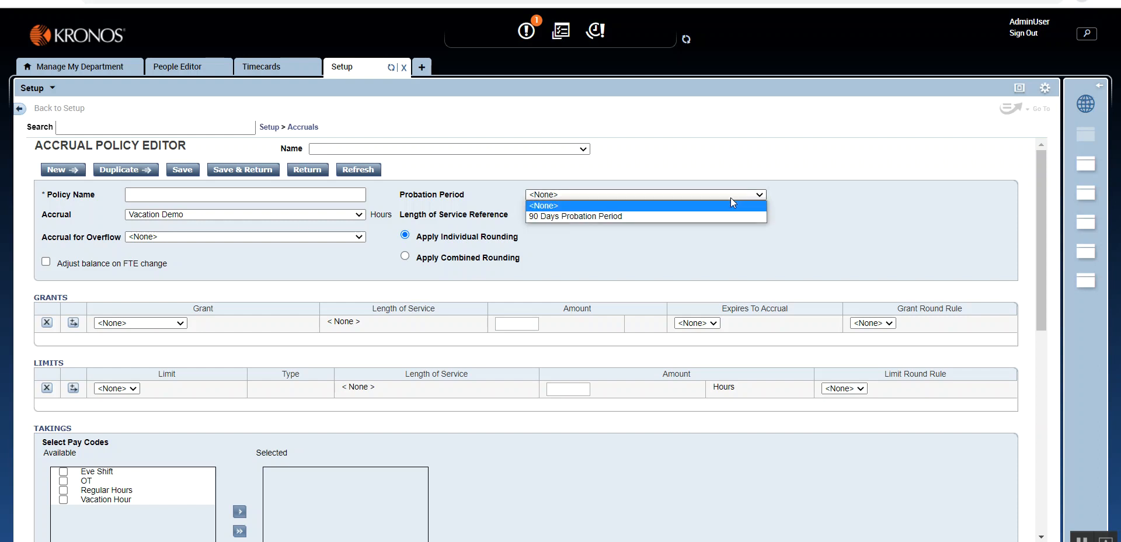
click(727, 216)
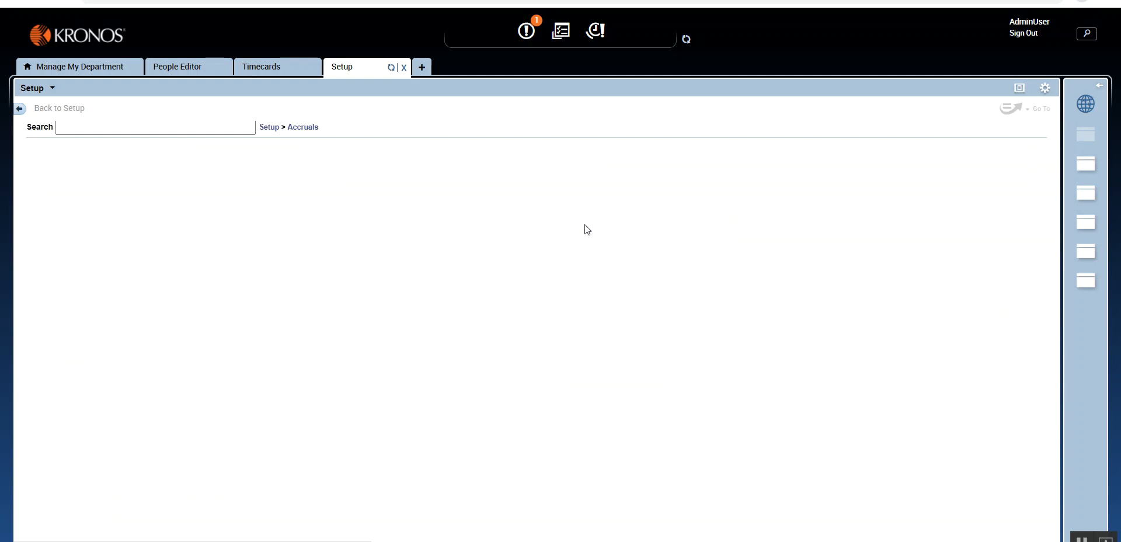
click(575, 196)
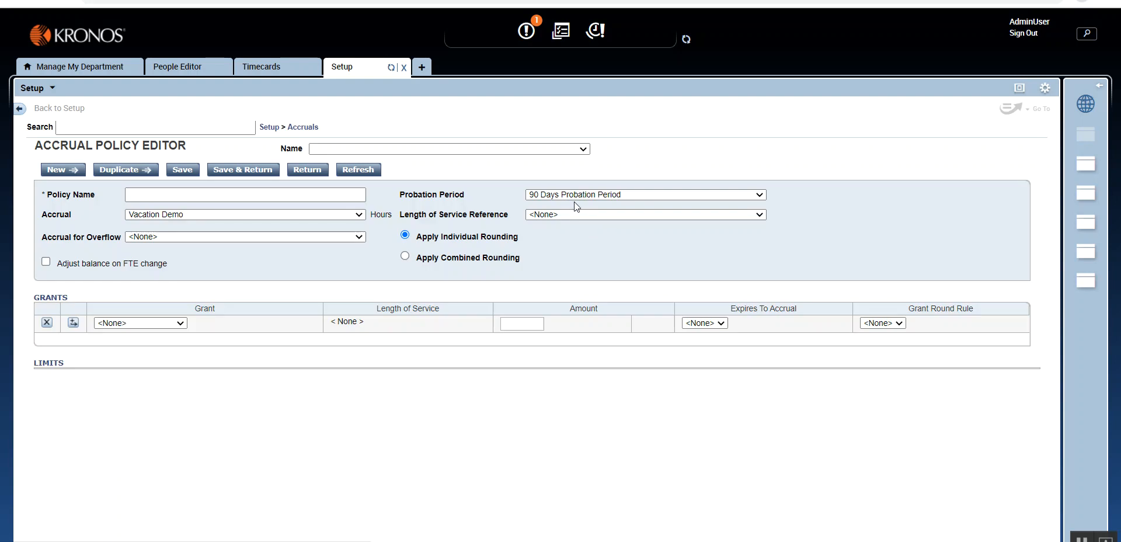
click(573, 206)
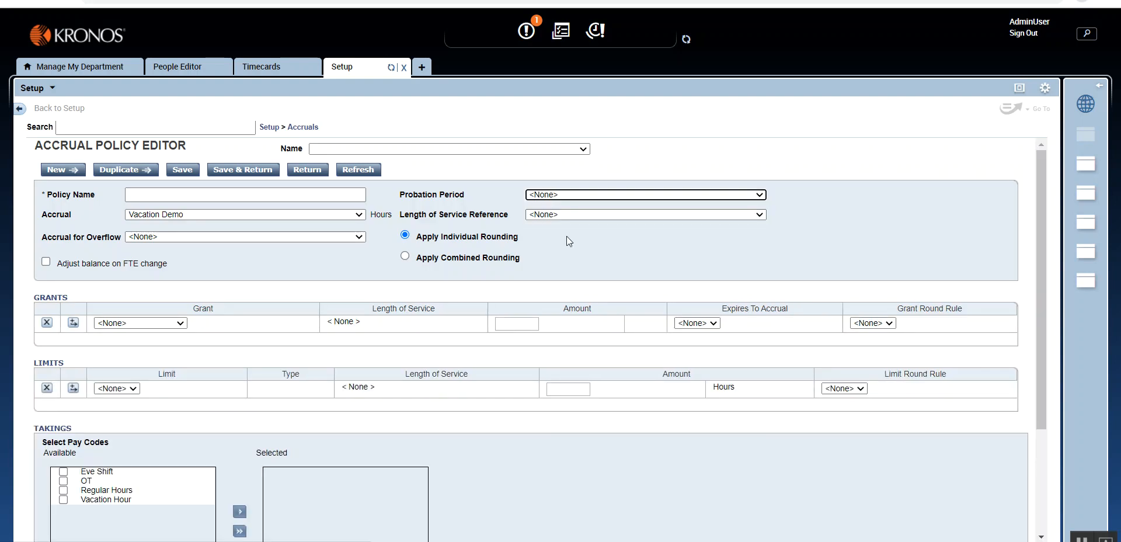
- Set the length of service reference to Monthly on Jan 1st and add the Monthly on 1st Demo grant with amount 10
click(548, 214)
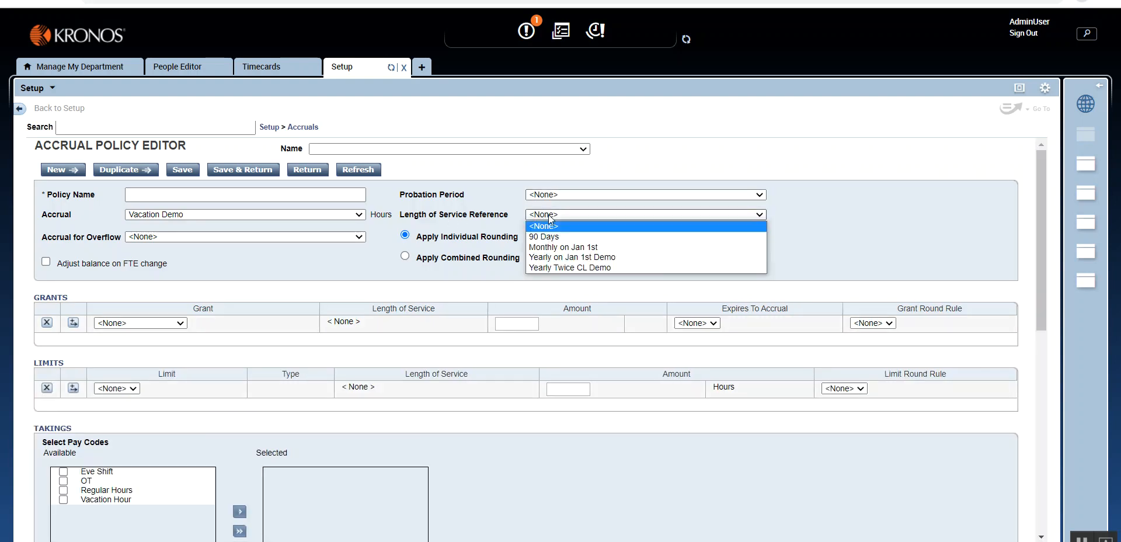
click(558, 248)
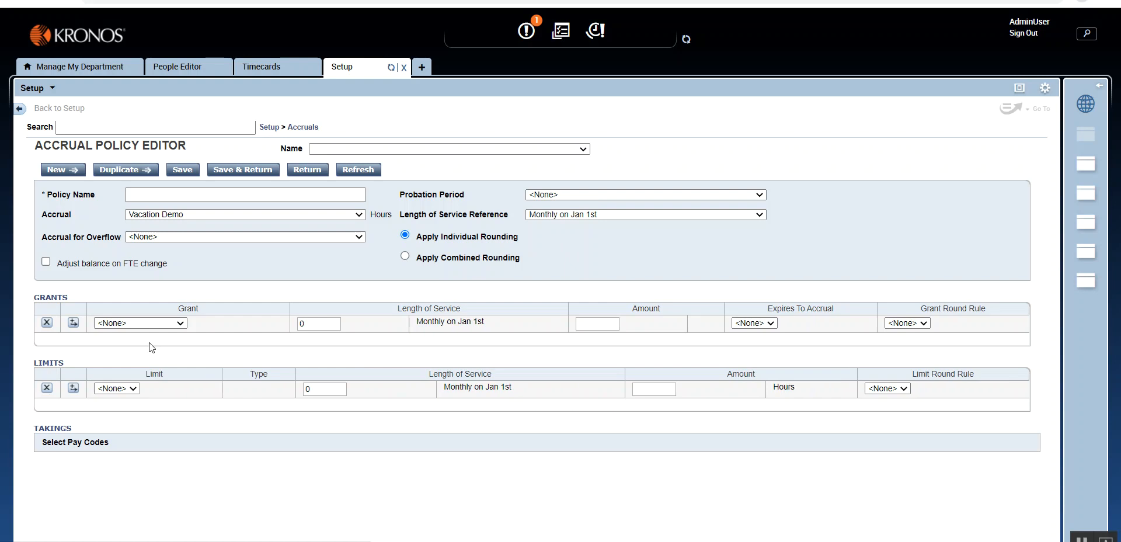
click(167, 322)
click(169, 344)
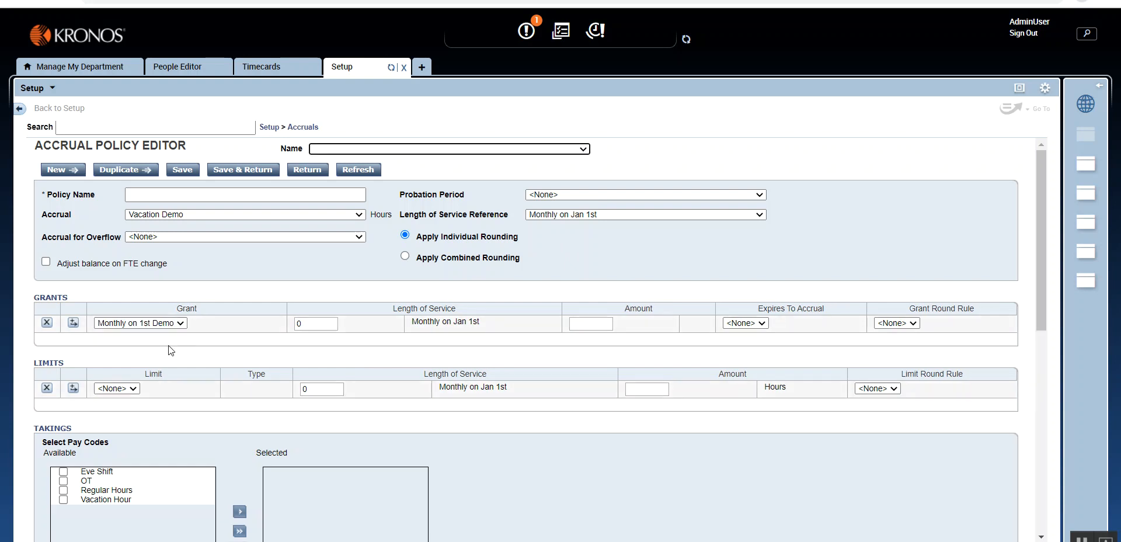
click(608, 322)
text(10)
click(623, 263)
- Keep the policy's limit at None and add the Vacation Hour pay code to its takings
click(117, 388)
click(108, 399)
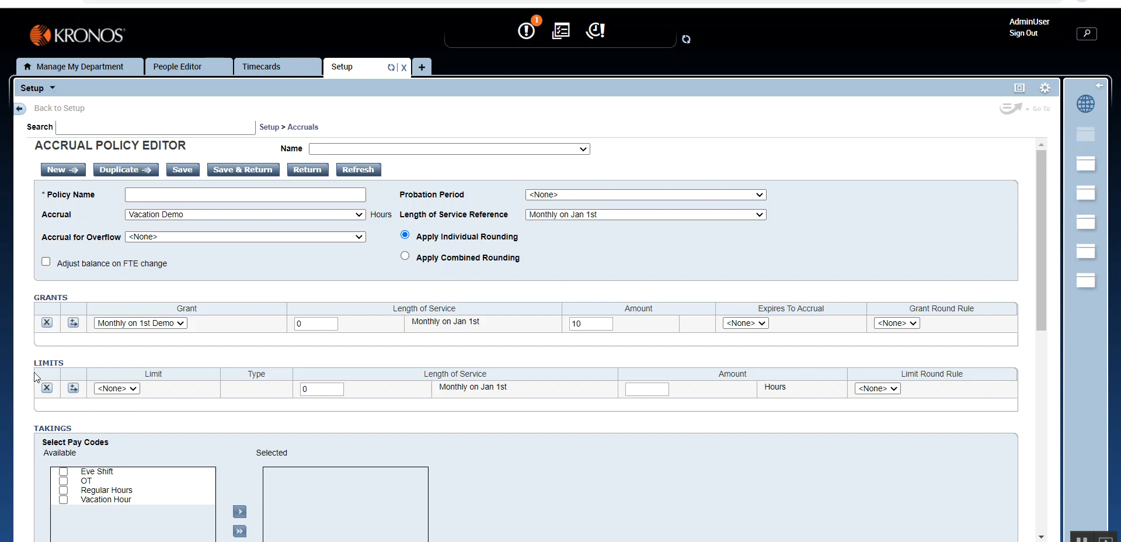
scroll(181, 399, down, 1)
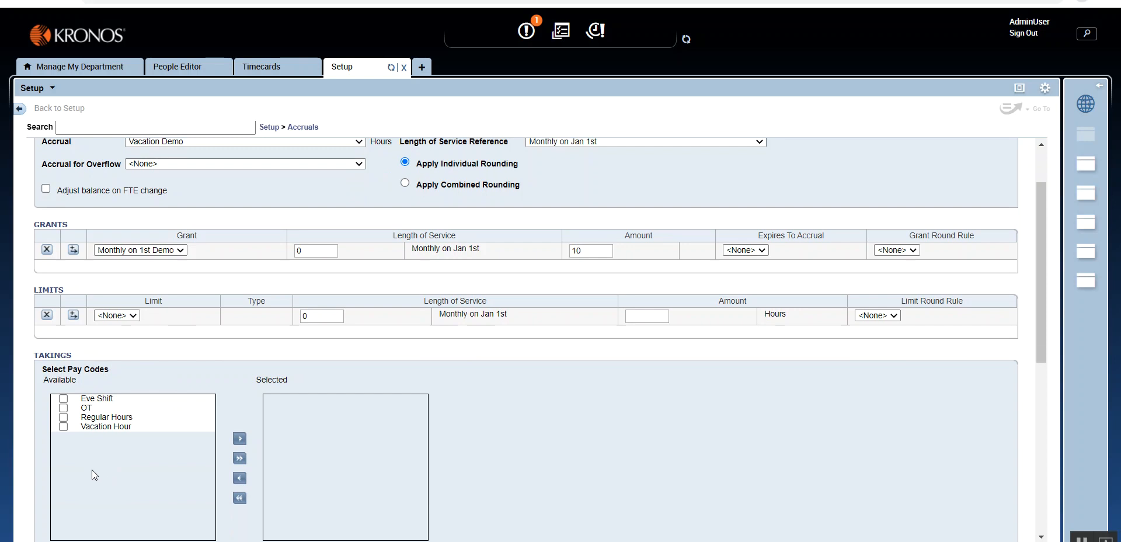
click(64, 427)
click(240, 438)
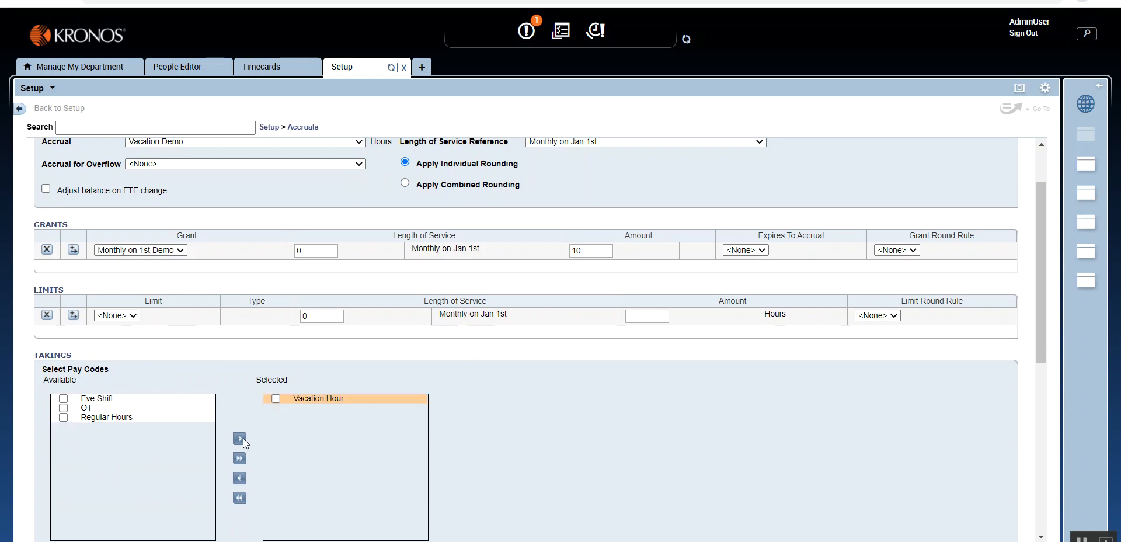
- Review the policy's pay code selection and its minimum taking, increment and maximum taking limit settings
scroll(373, 403, up, 1)
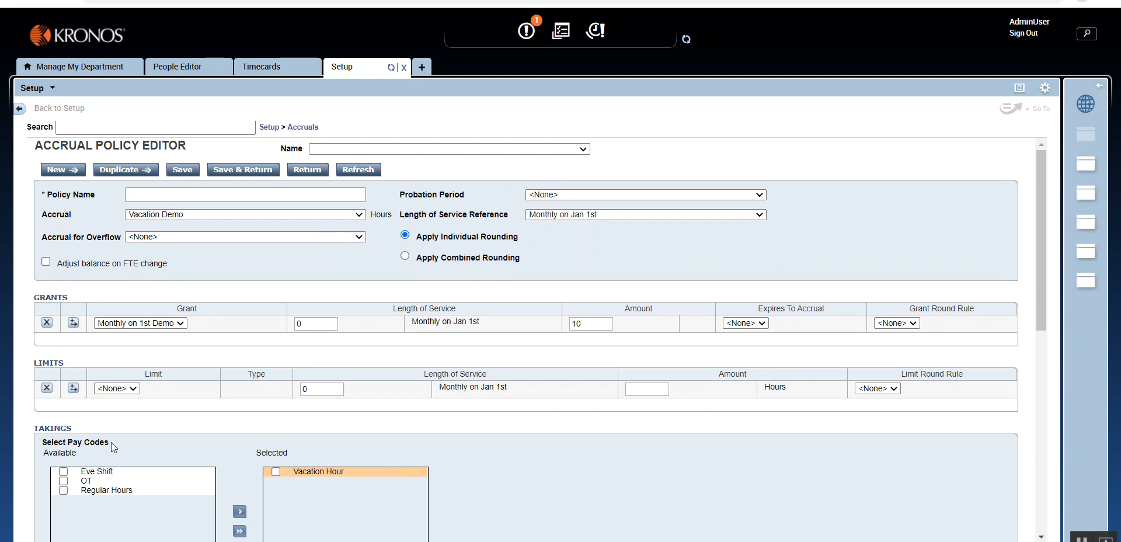
drag(117, 442, 67, 446)
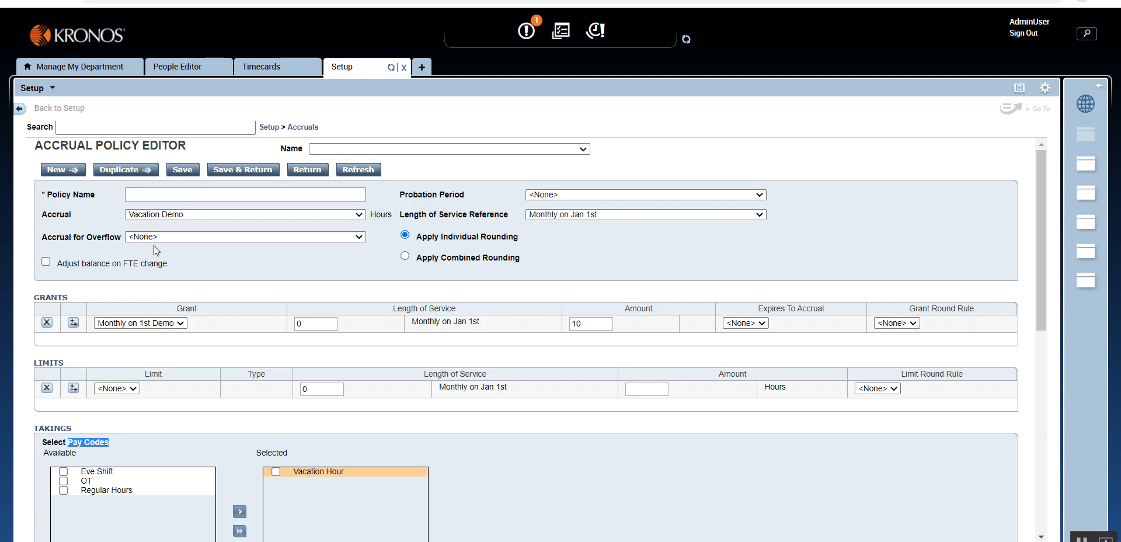
scroll(304, 466, down, 1)
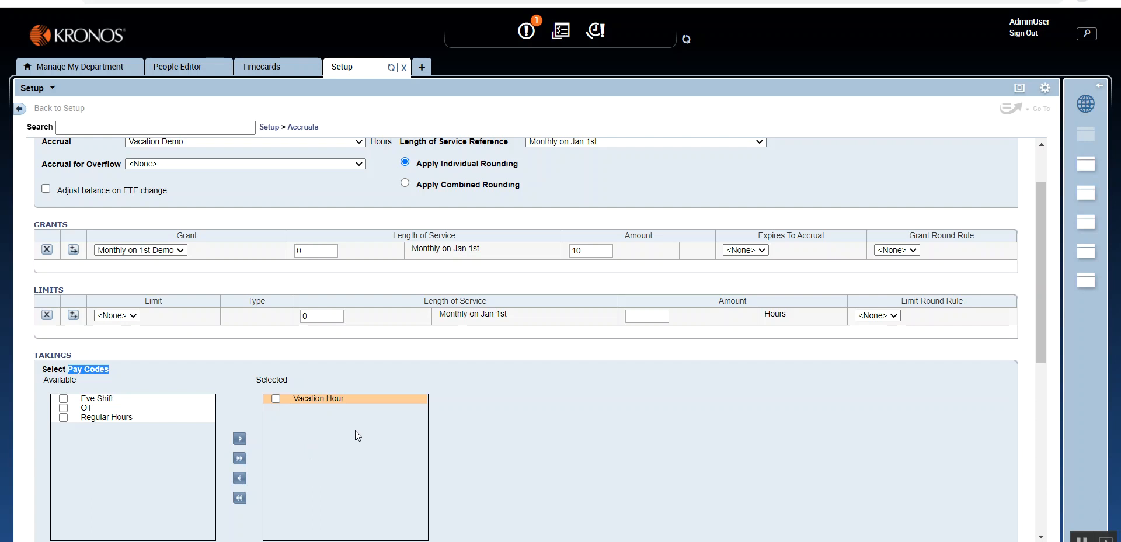
scroll(362, 435, down, 4)
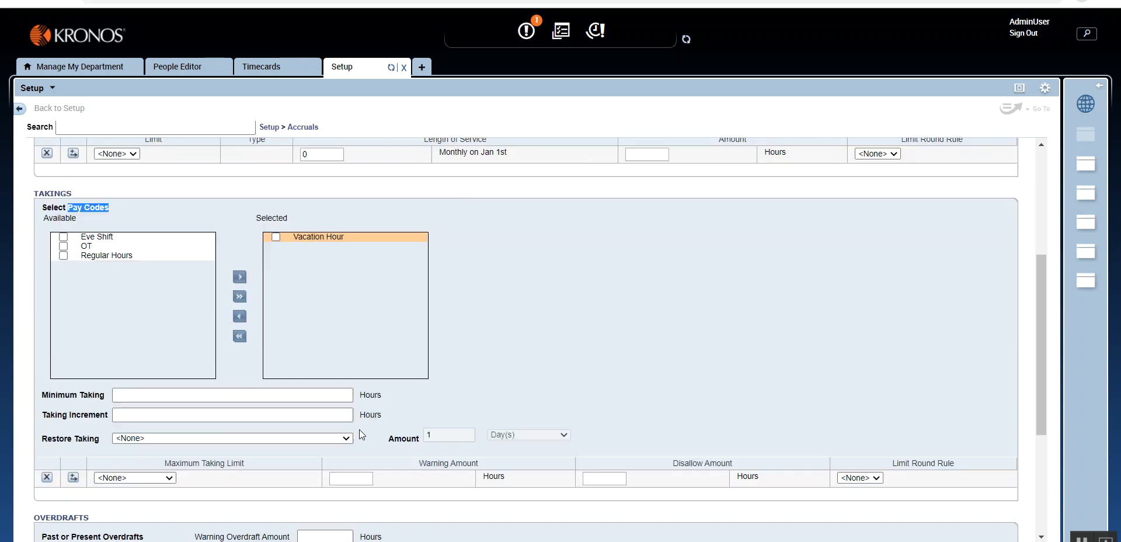
click(312, 341)
scroll(528, 363, up, 5)
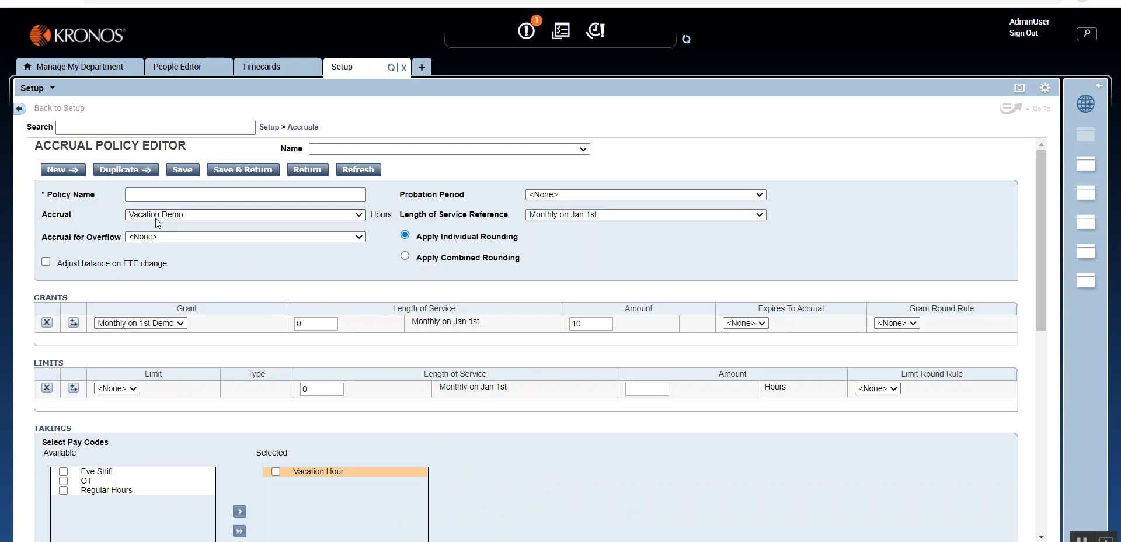
- Set the policy's minimum taking to 4 hours and leave the taking increment empty
scroll(309, 352, down, 7)
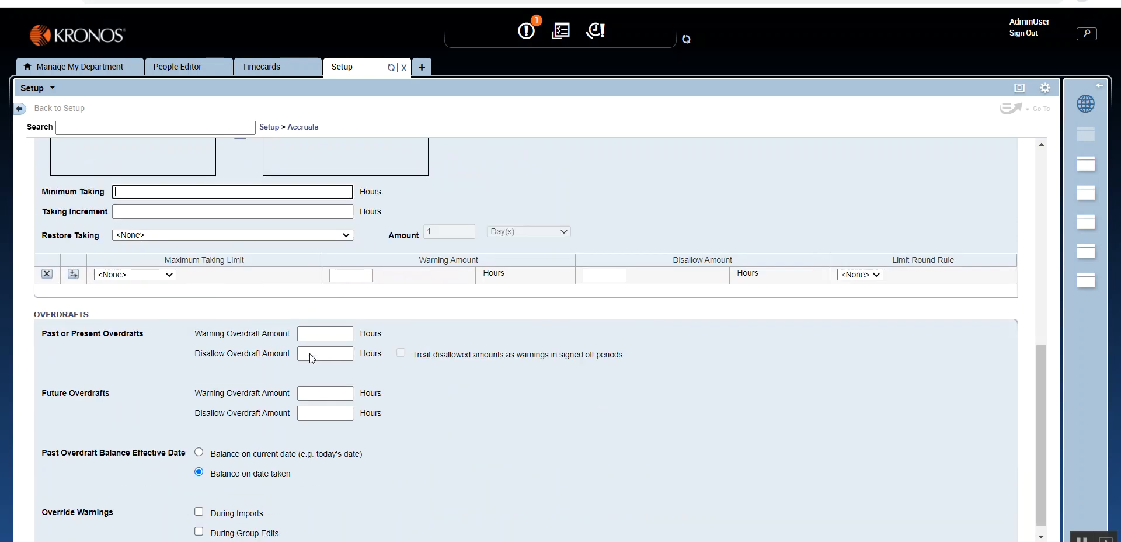
scroll(274, 340, up, 1)
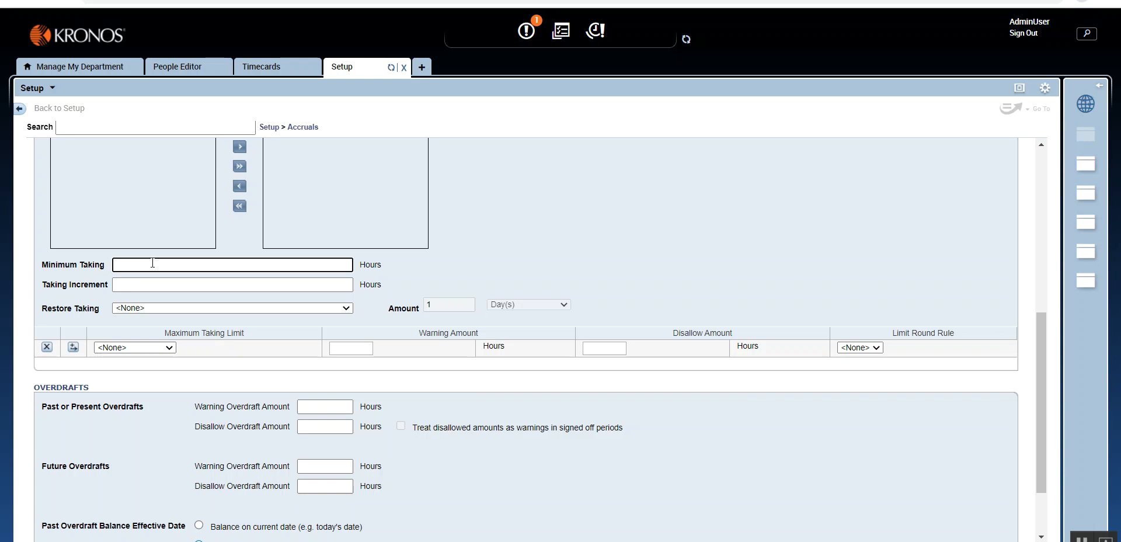
text(4)
click(163, 279)
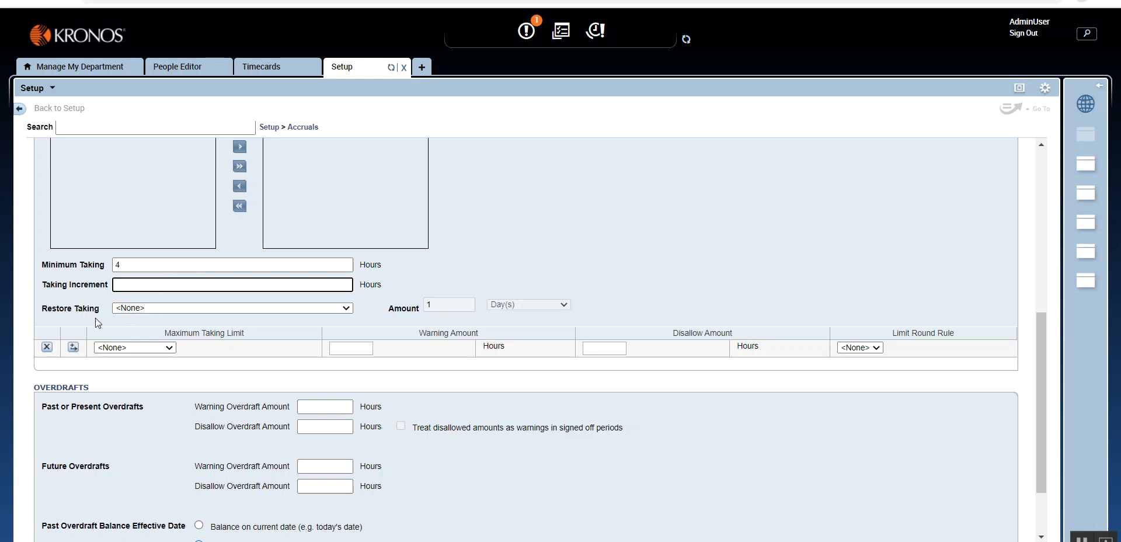
- Set Restore Taking to Each Taking with an amount of 2 days
click(177, 306)
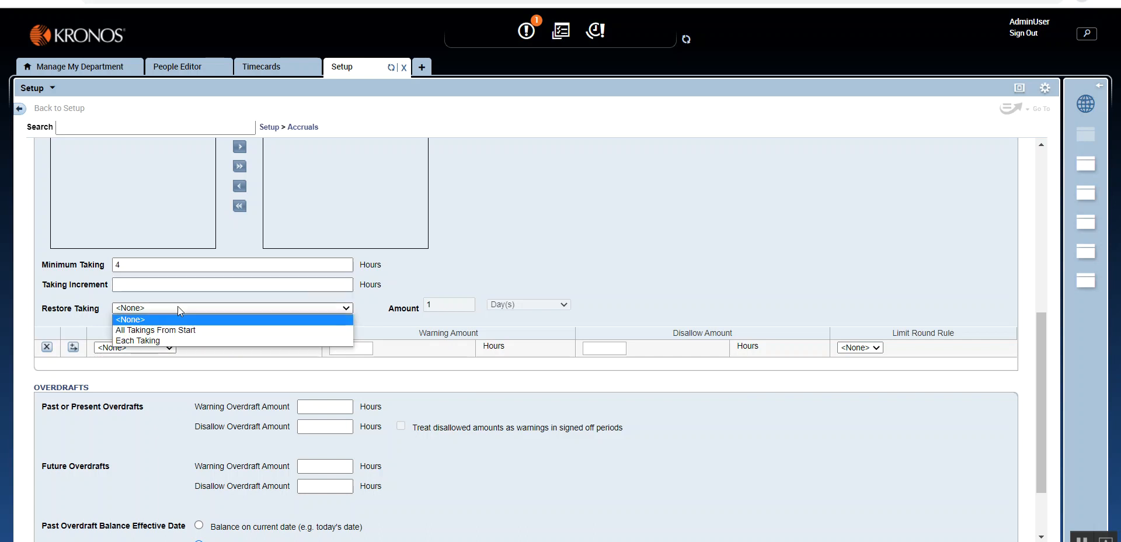
click(226, 340)
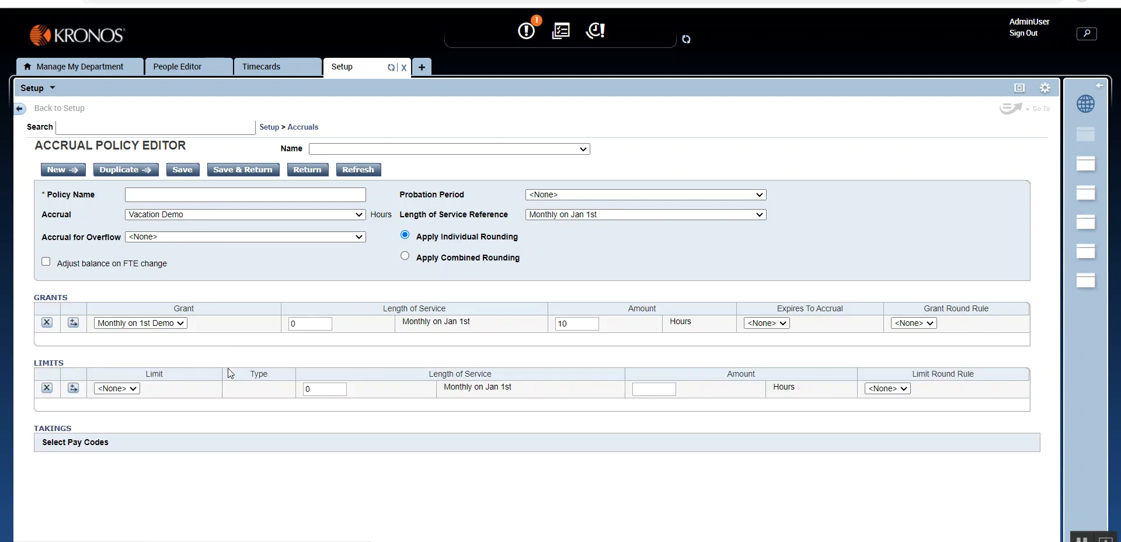
scroll(226, 373, down, 3)
scroll(227, 372, down, 5)
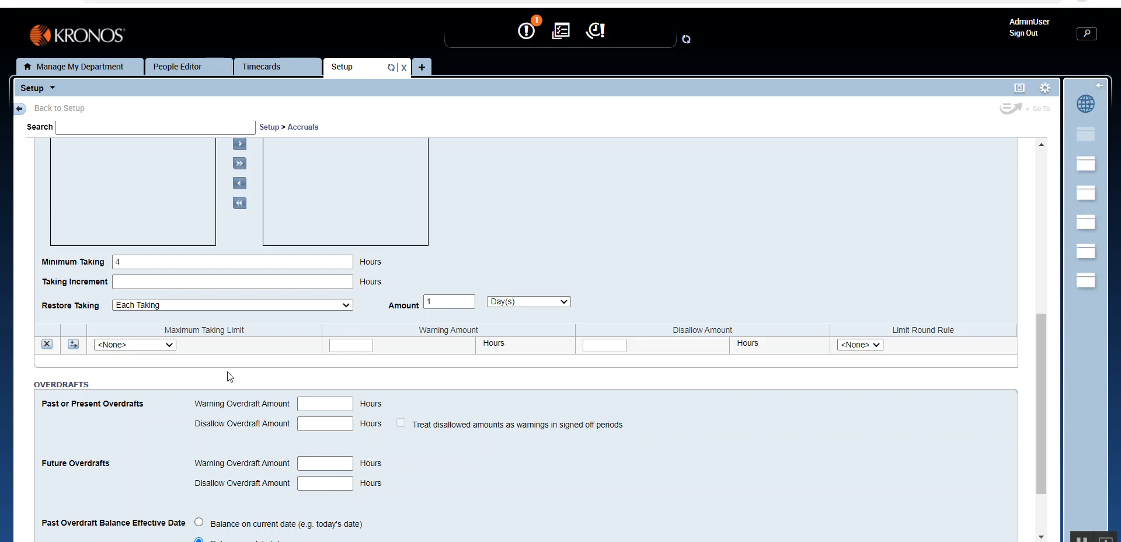
click(204, 305)
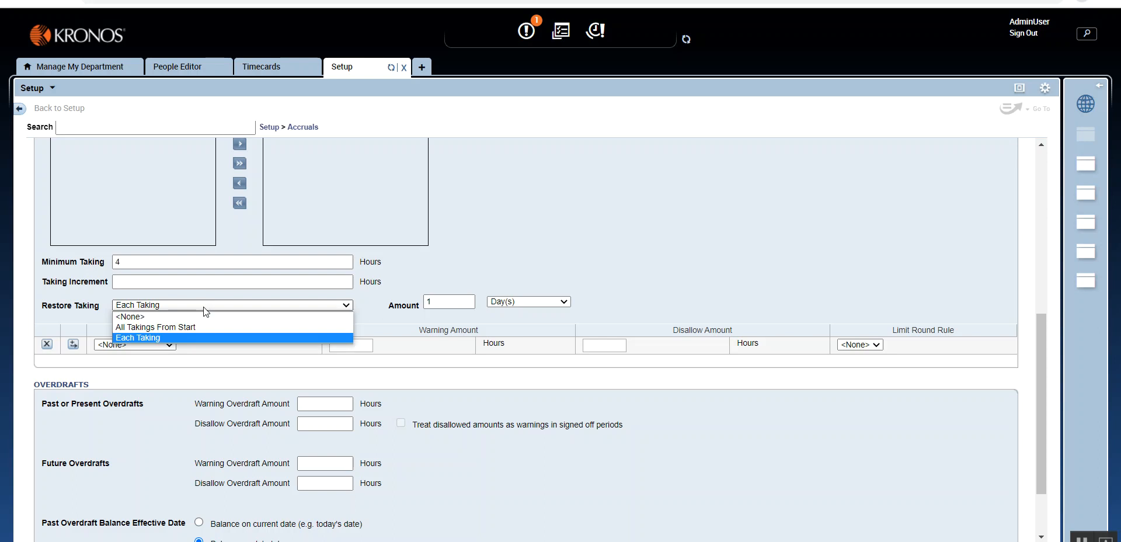
click(449, 302)
drag(449, 303, 415, 301)
text(2)
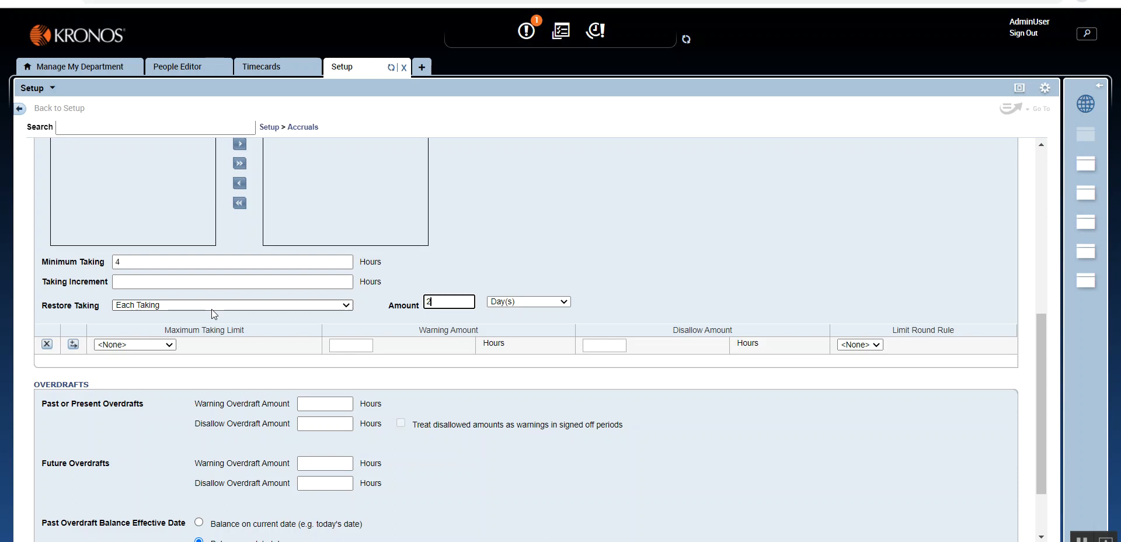
- Add Taking Limit demo as the maximum taking limit, with a warning amount of 35 hours and a disallow amount of 36 hours
click(160, 346)
click(169, 363)
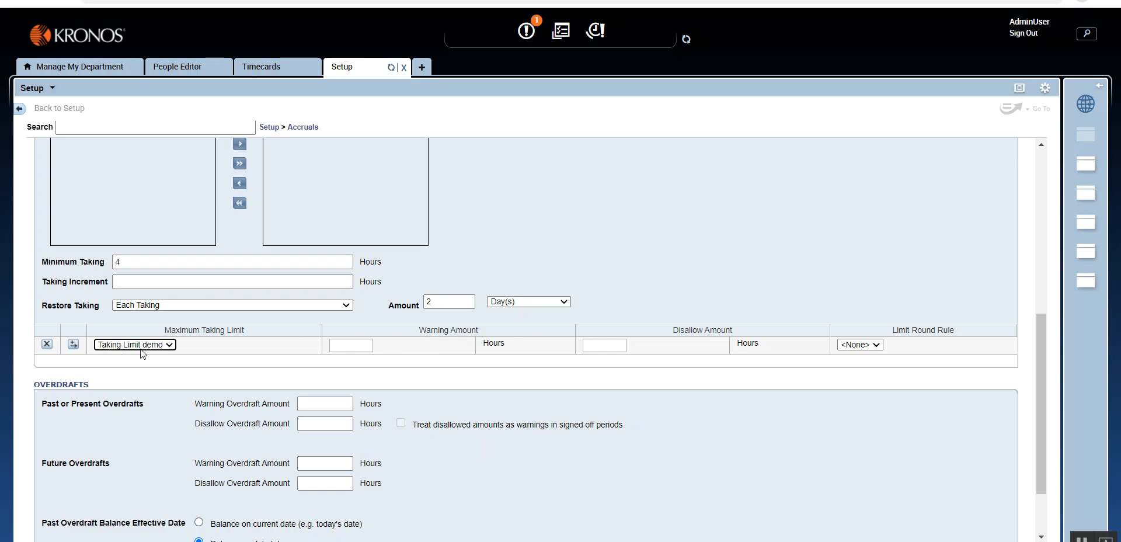
click(605, 347)
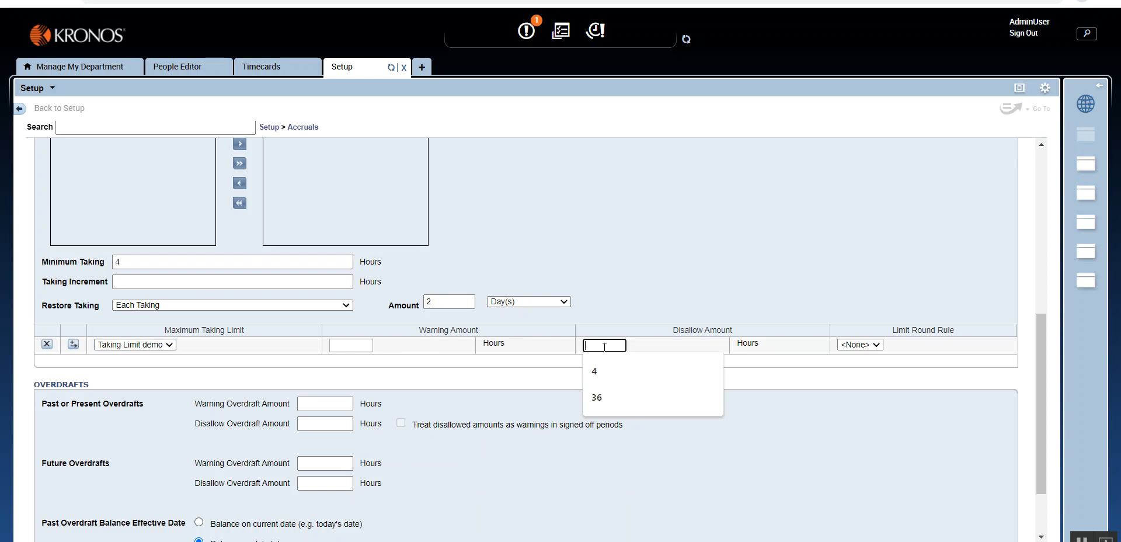
click(604, 396)
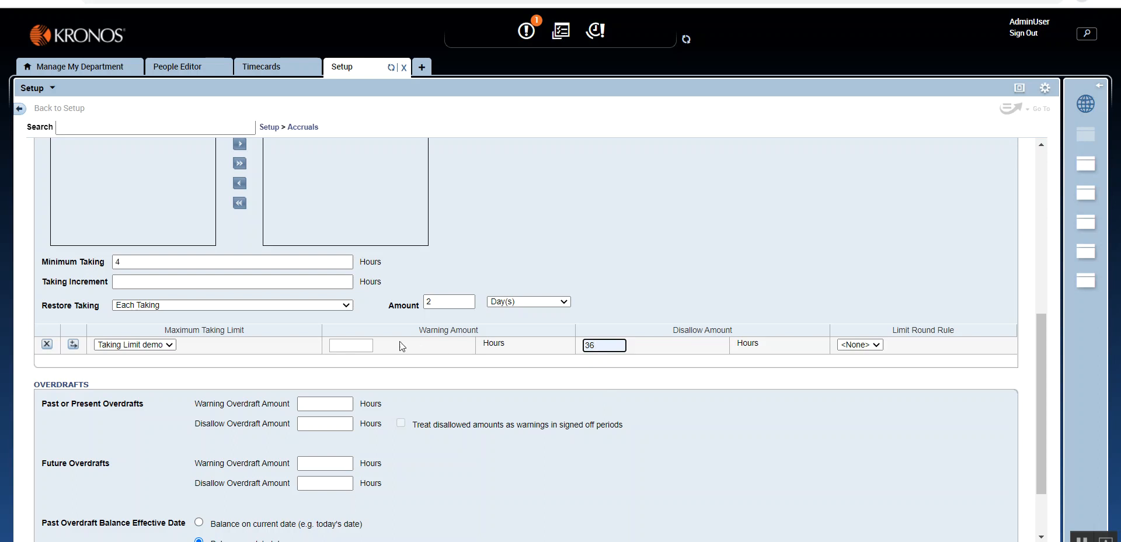
click(358, 344)
text(35)
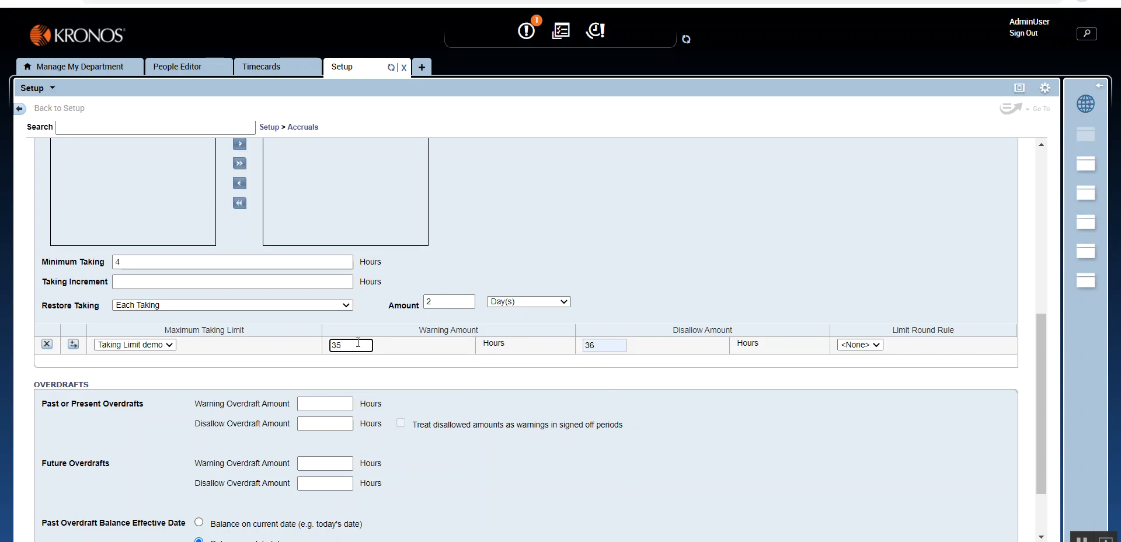
click(411, 359)
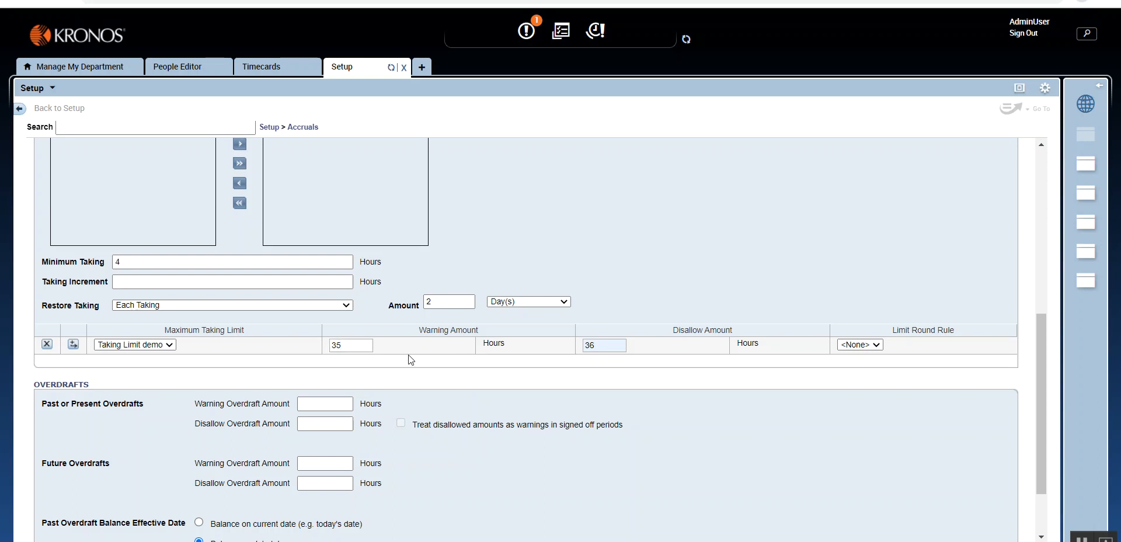
- Try a disallow overdraft amount of 24 hours for both past or present and future overdrafts
scroll(409, 356, down, 3)
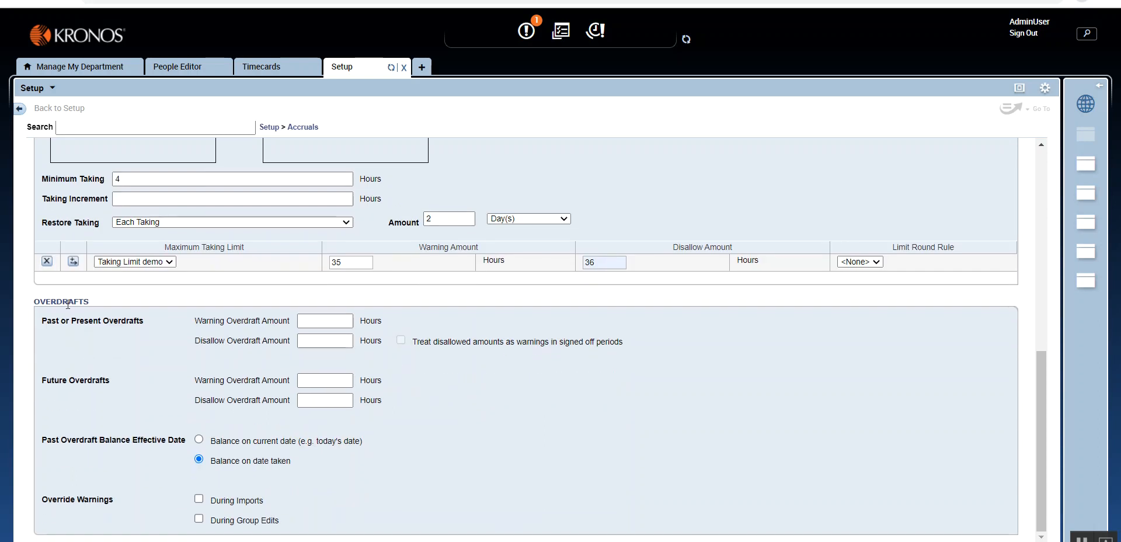
click(329, 340)
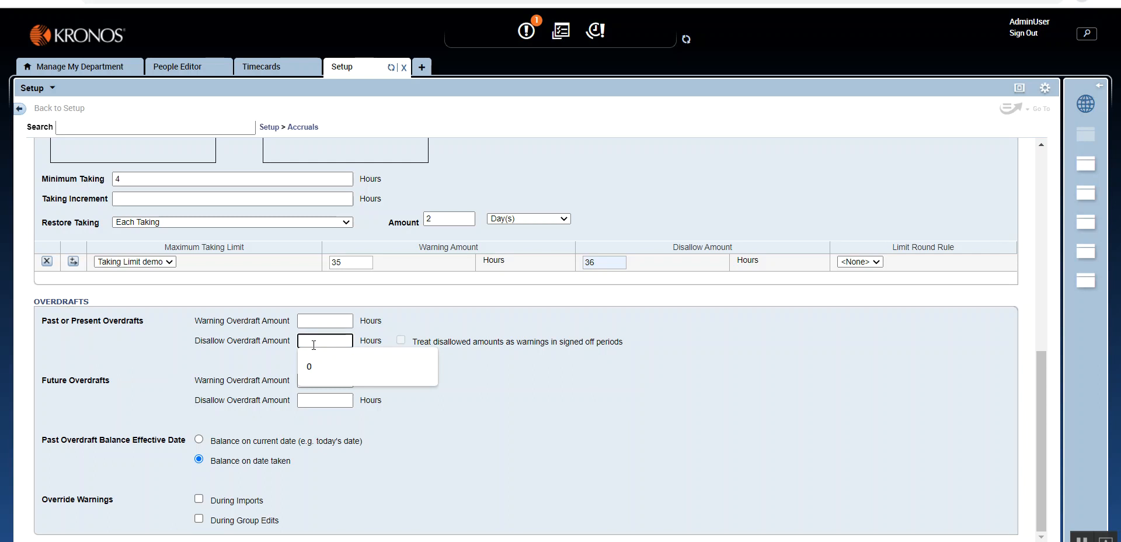
text(24)
click(323, 400)
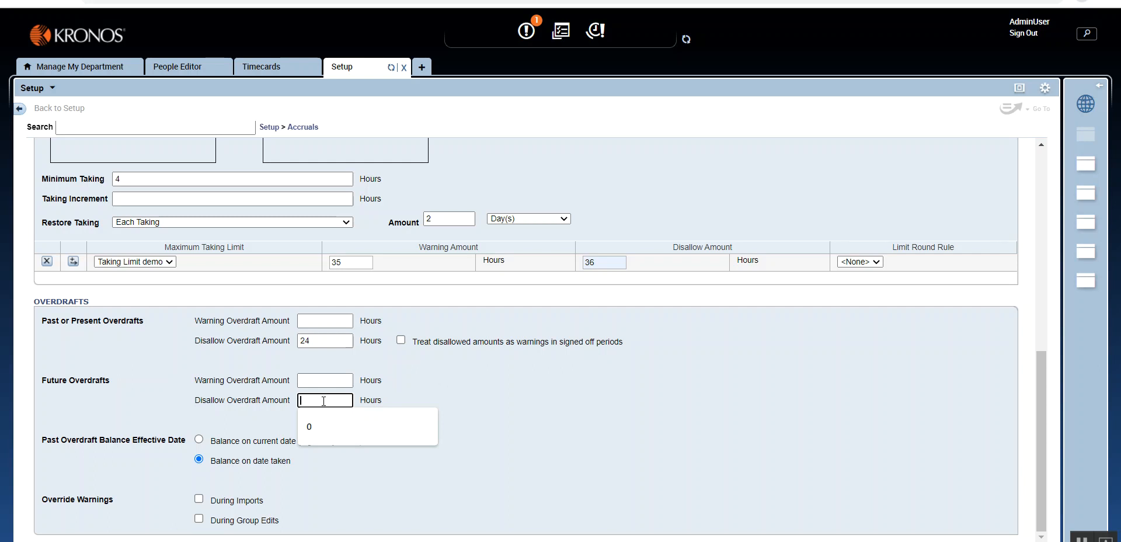
text(24)
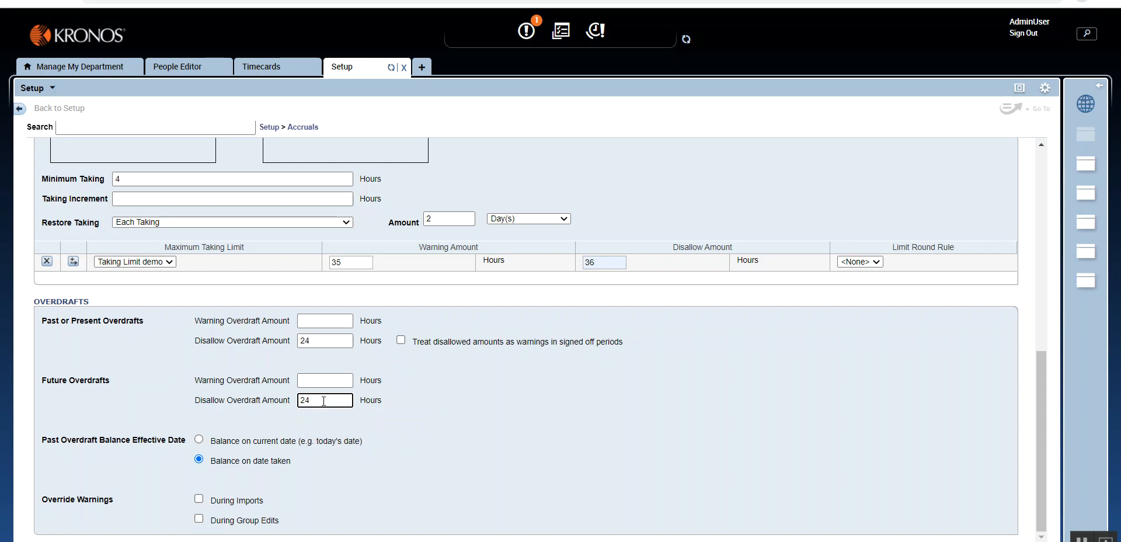
click(476, 397)
- Change the disallow overdraft amounts for past or present and future overdrafts to 0 hours
double_click(302, 341)
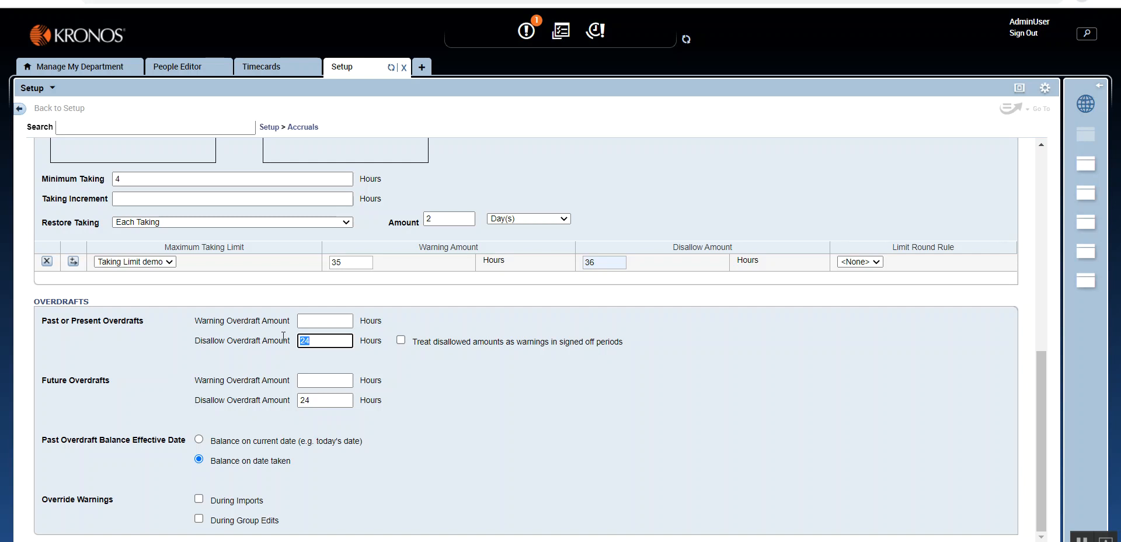
text(0)
drag(318, 400, 296, 399)
text(0)
click(552, 410)
click(333, 340)
drag(200, 341, 292, 345)
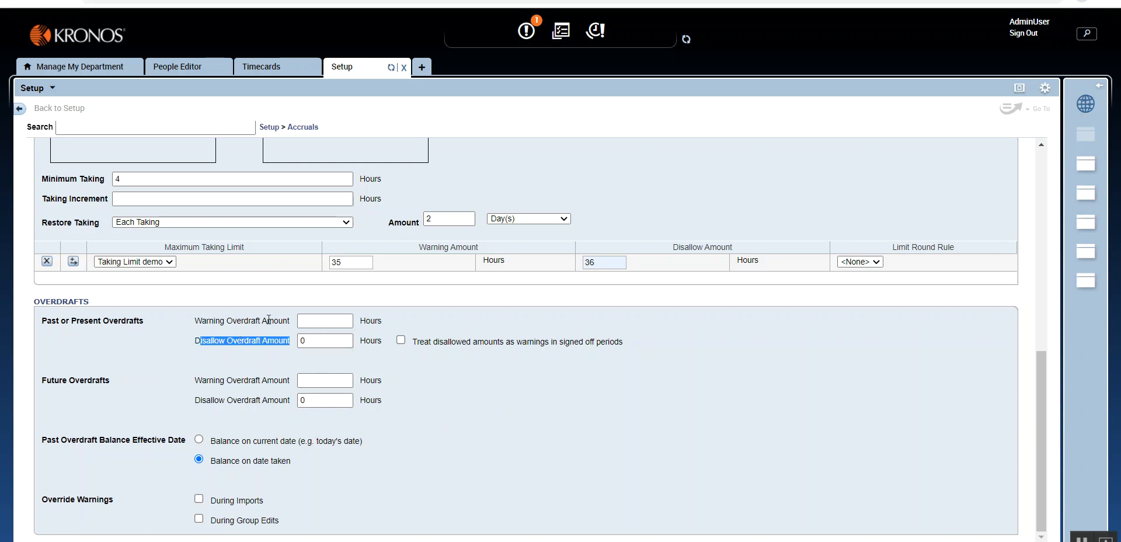
- Try 8 hours as the disallow overdraft amount for both past or present and future overdrafts
click(199, 403)
drag(200, 403, 295, 401)
drag(196, 342, 291, 342)
click(326, 341)
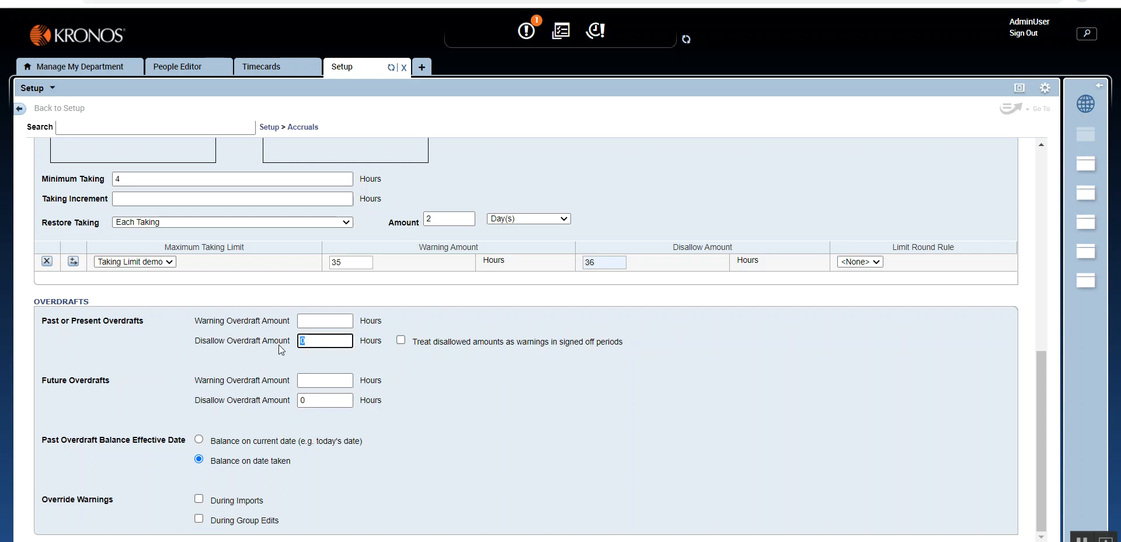
text(8)
click(299, 400)
text(8)
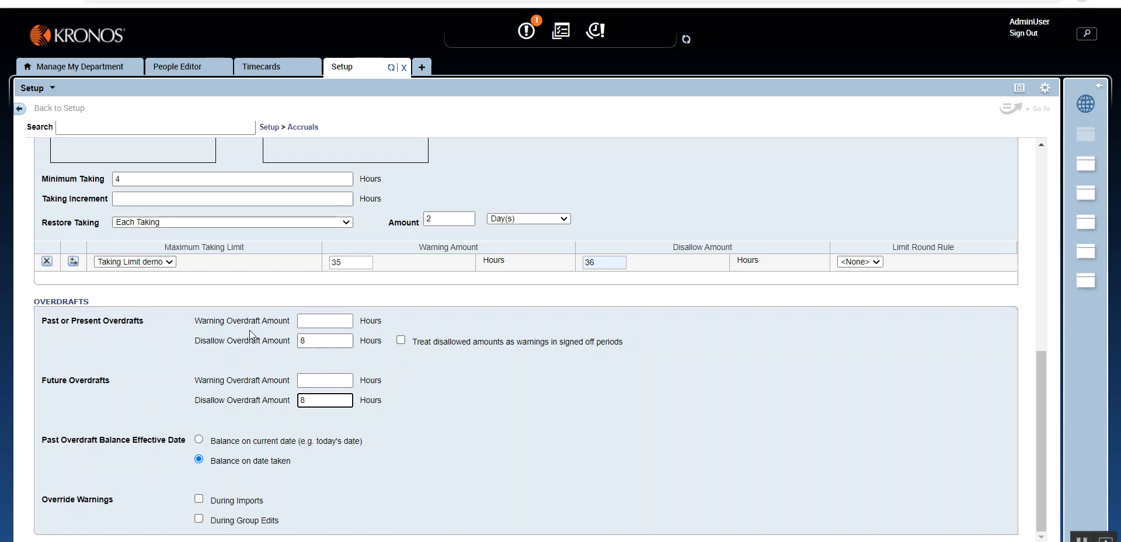
- Set the disallow overdraft amount to 0 hours for both past or present and future overdrafts
drag(324, 342, 300, 341)
text(0)
drag(324, 401, 293, 403)
text(0)
click(473, 404)
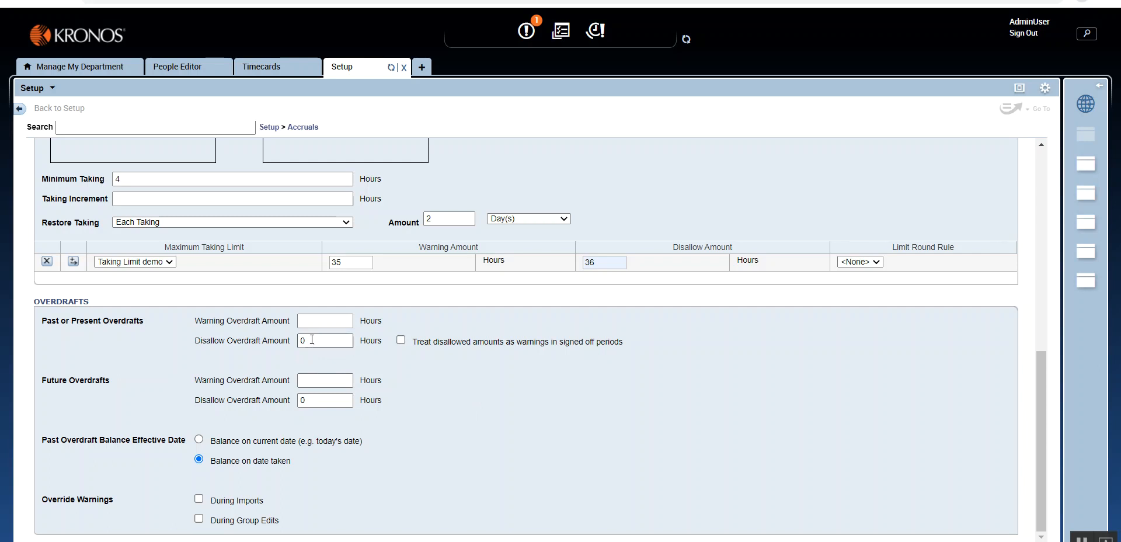
- Name the accrual policy Vacation Hours, then save it and return to the accrual policies list
scroll(563, 432, up, 6)
scroll(562, 430, up, 3)
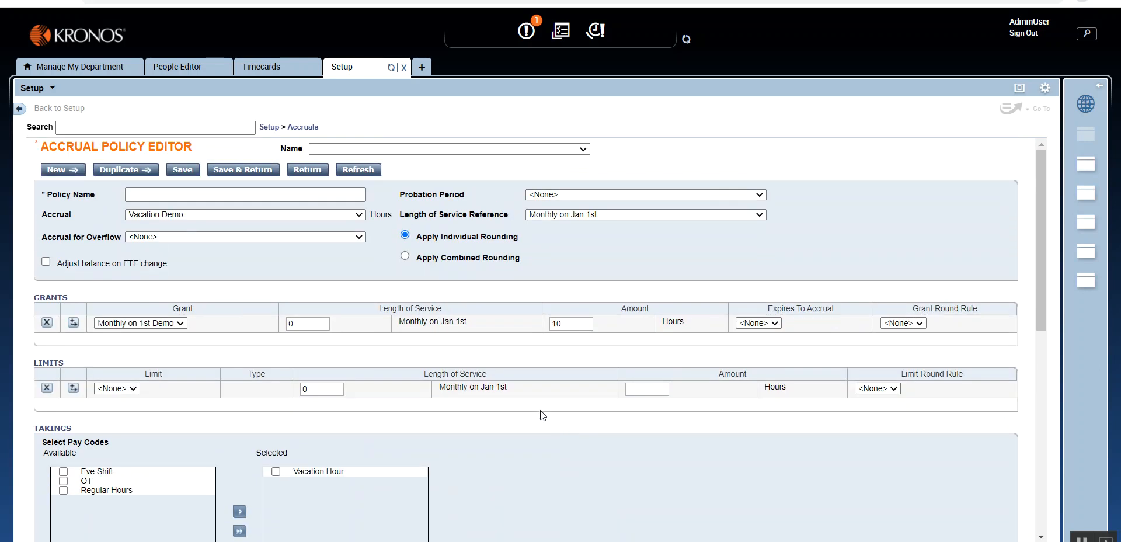
scroll(516, 396, down, 9)
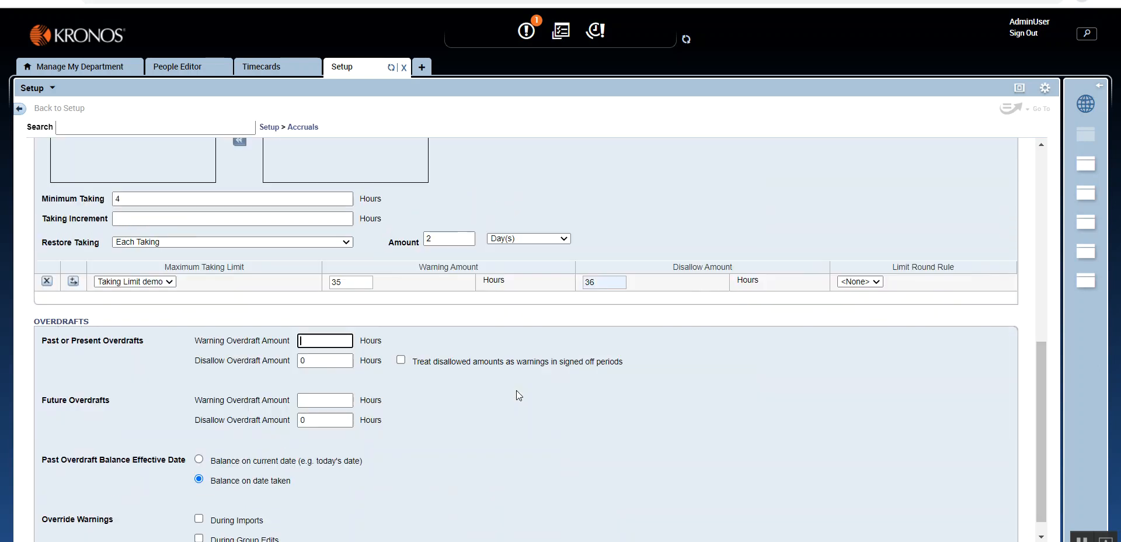
scroll(516, 395, up, 9)
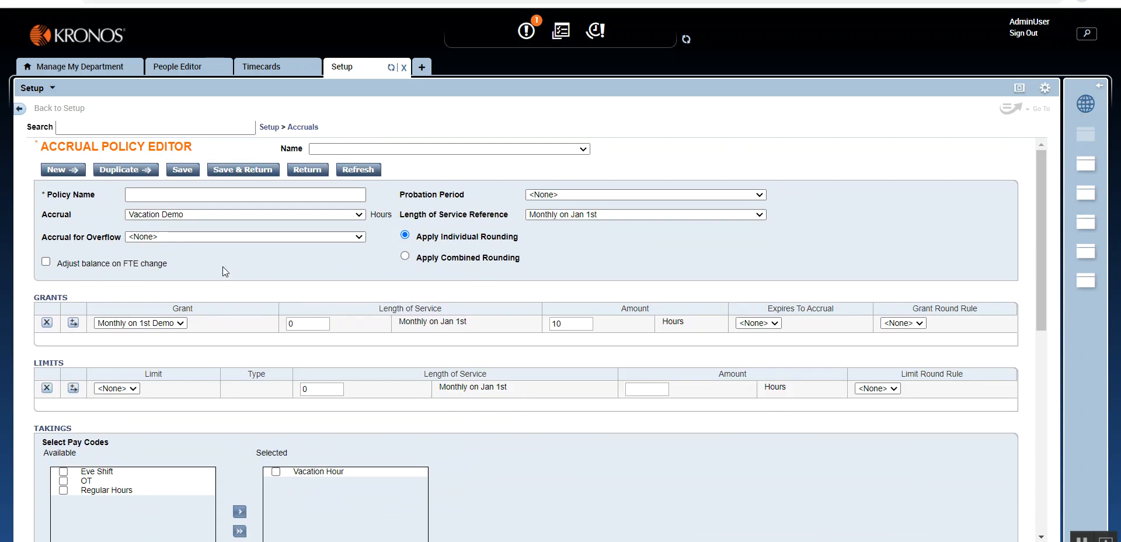
click(312, 210)
click(312, 211)
key(shift+Tab)
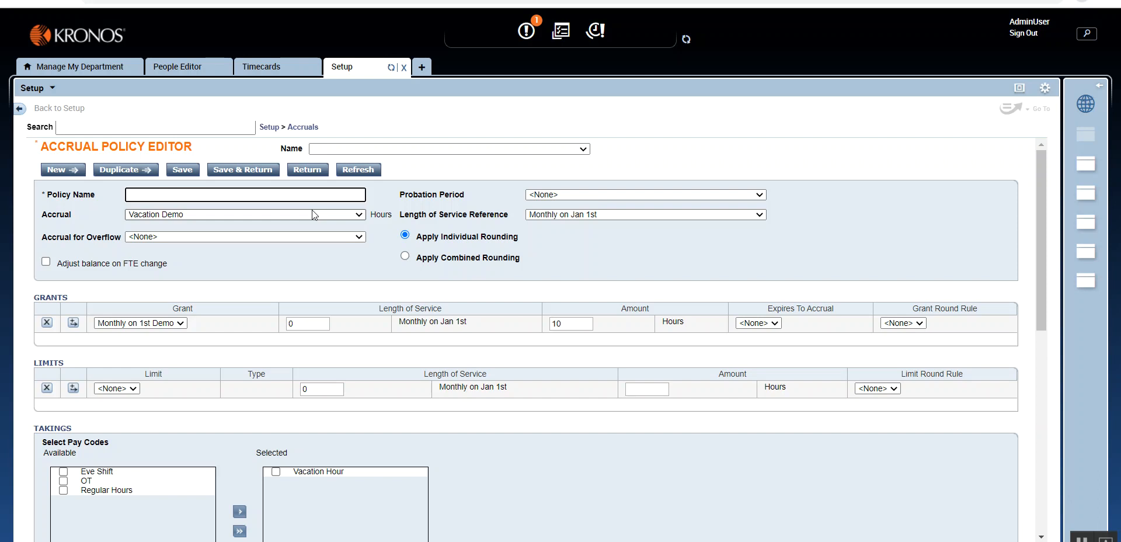
text(Vaca)
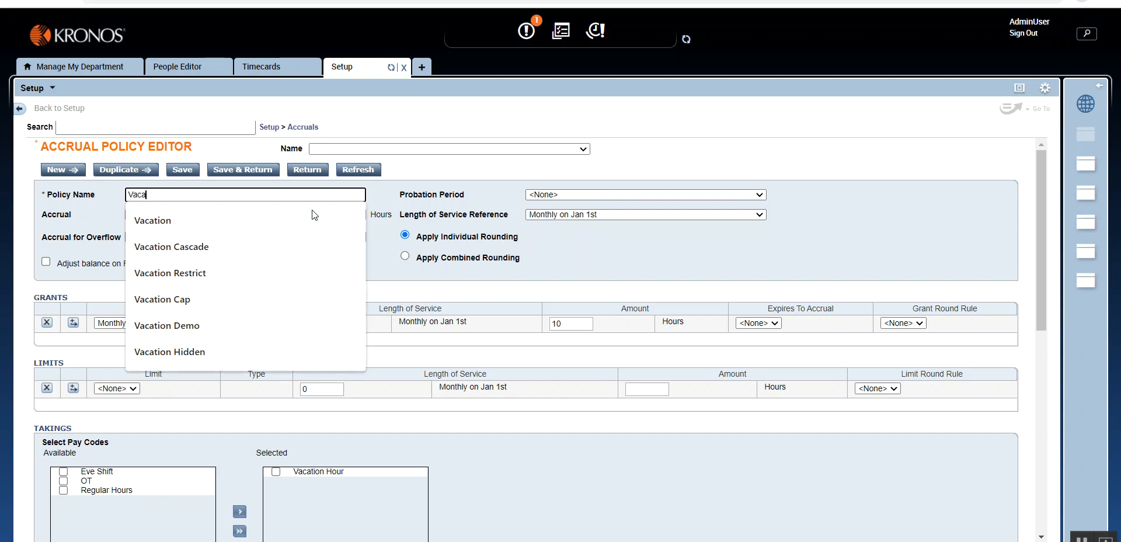
text(tion D)
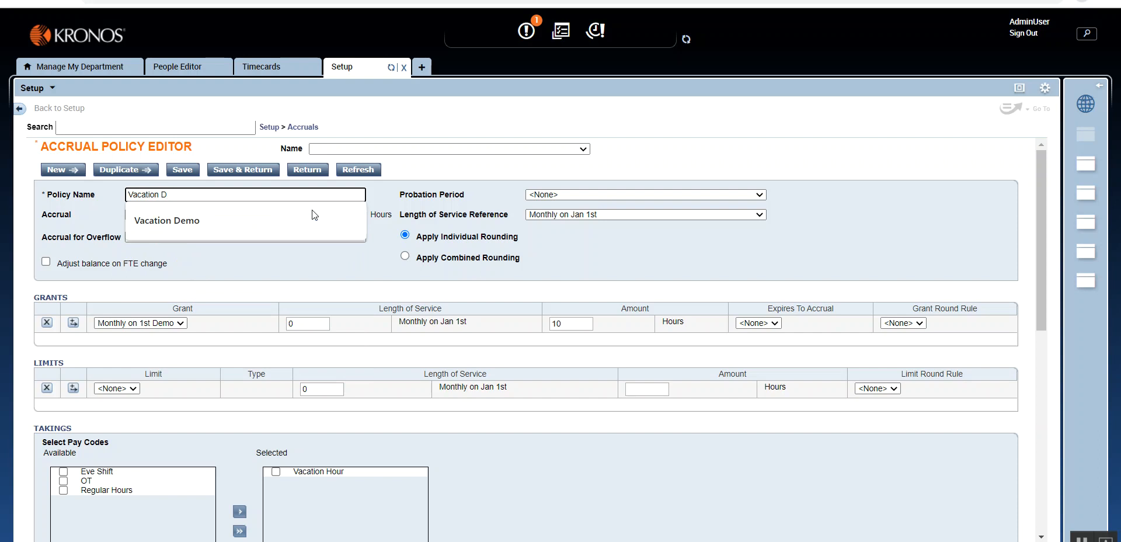
key(BackSpace)
text(Hours)
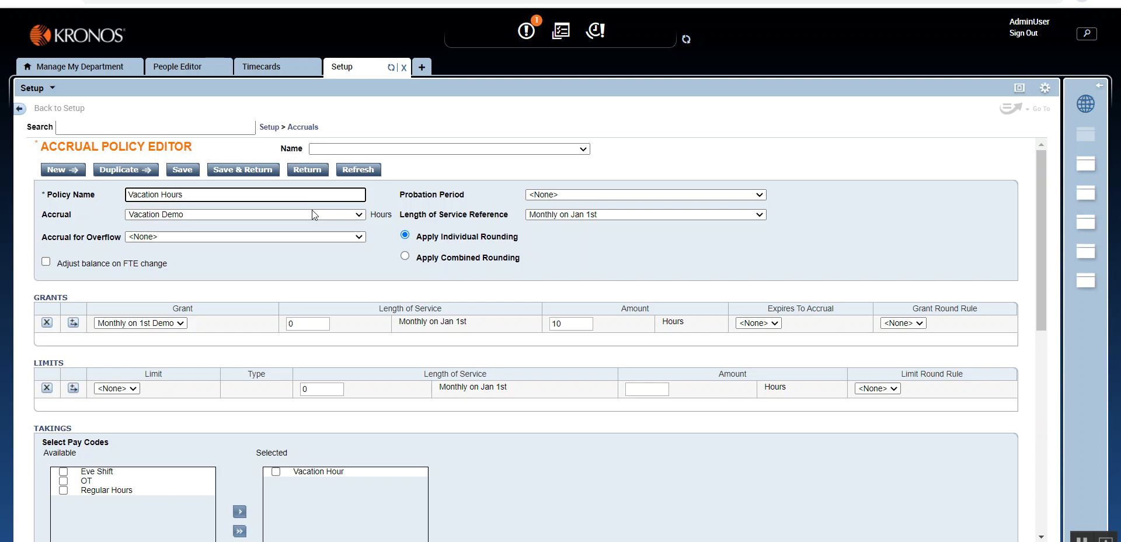
click(248, 171)
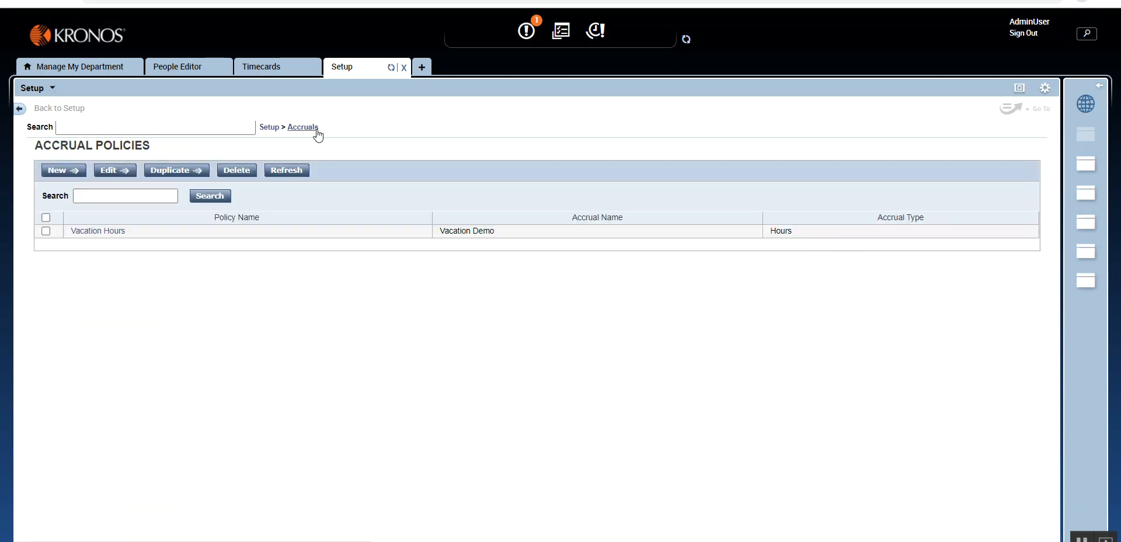
- Look over the Balance Cascades list under Accruals and the Pay Policies section of Setup, ending on Balance Cascades
click(319, 134)
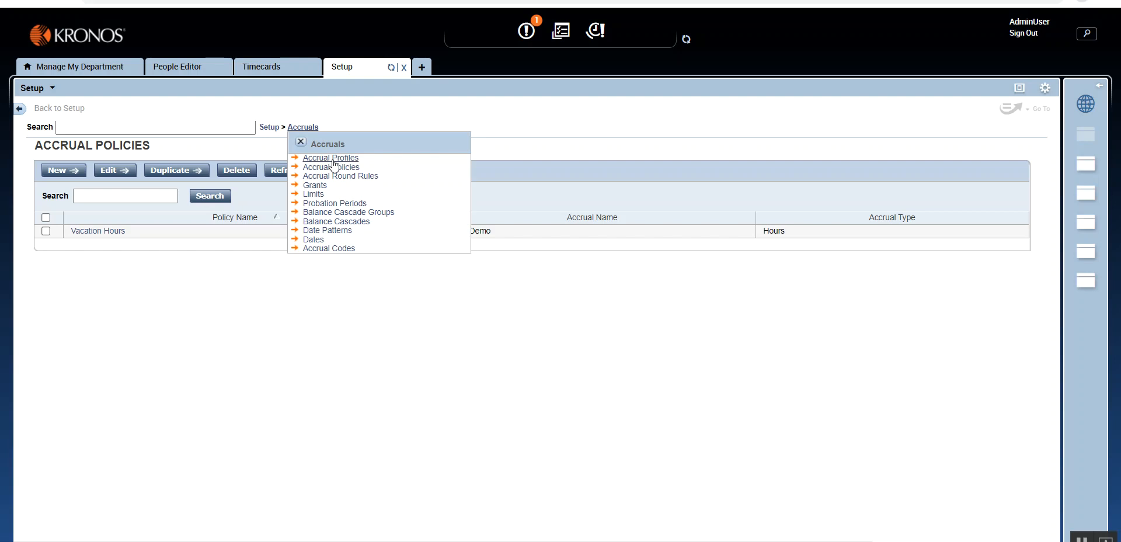
click(341, 227)
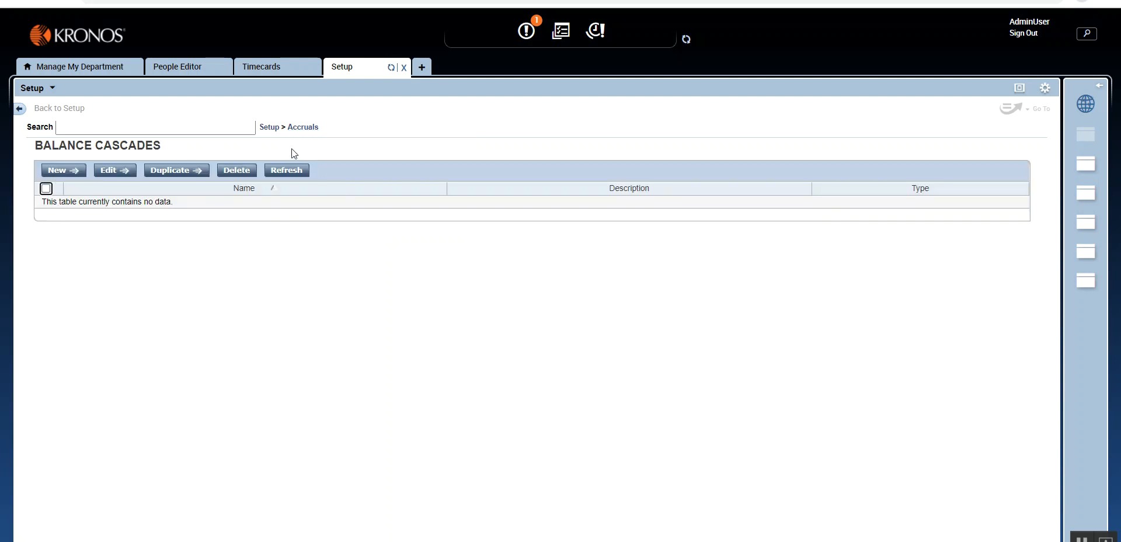
click(270, 127)
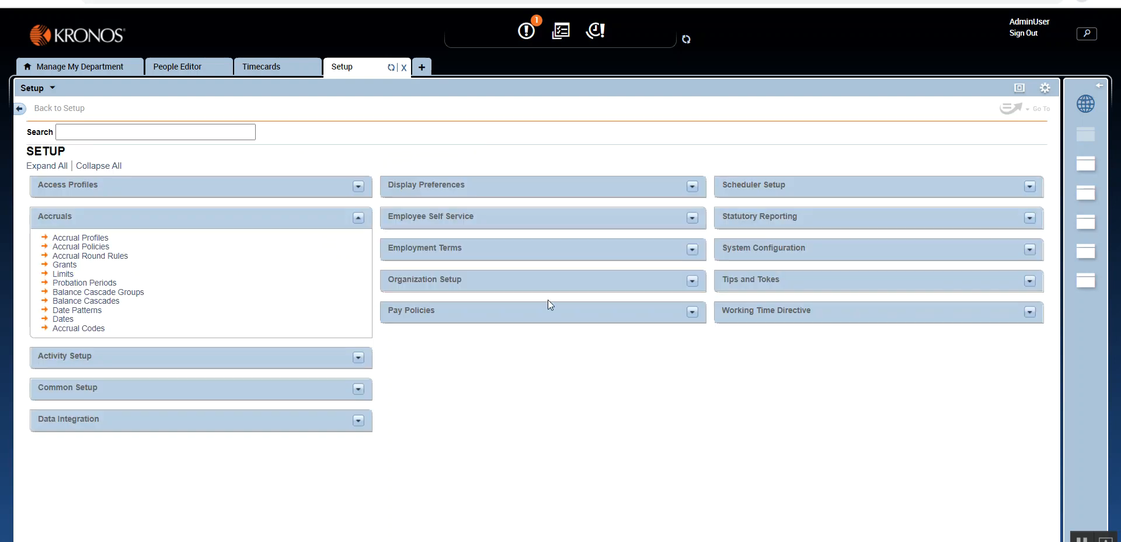
click(691, 311)
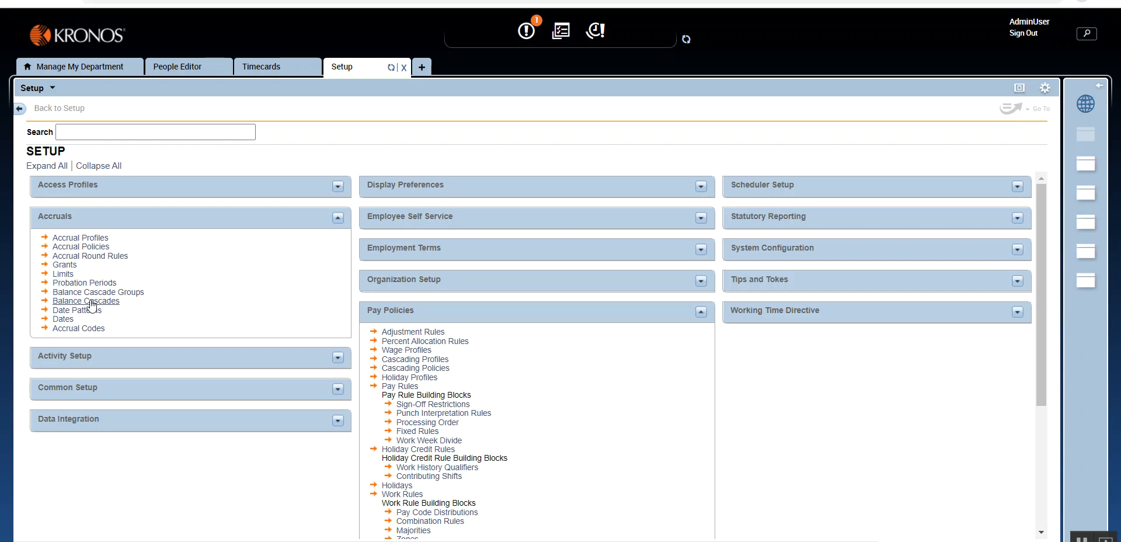
click(92, 301)
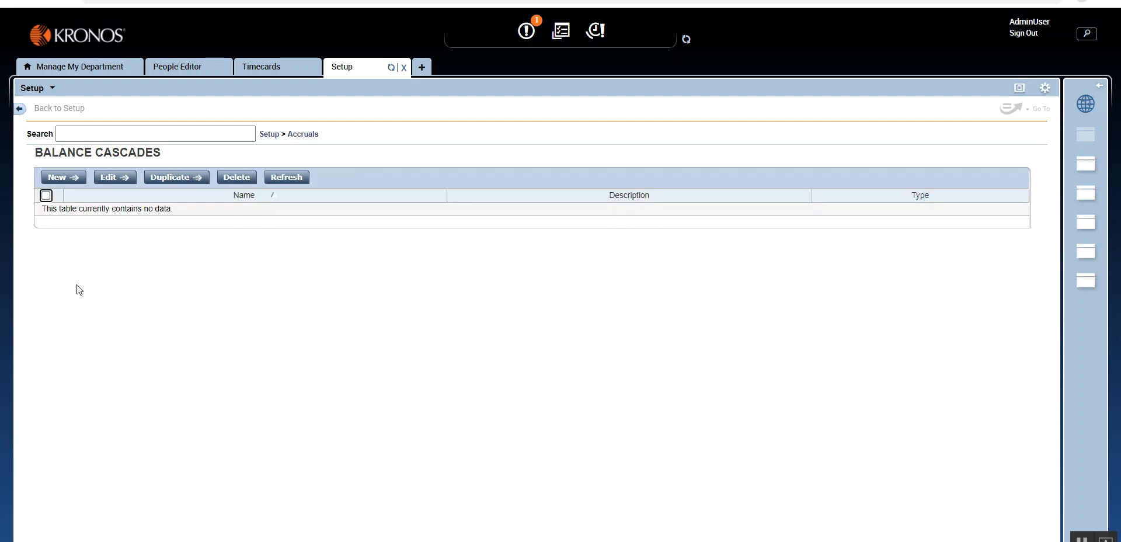
- Create a new balance cascade and name it Vacation Hours Encashment
click(64, 178)
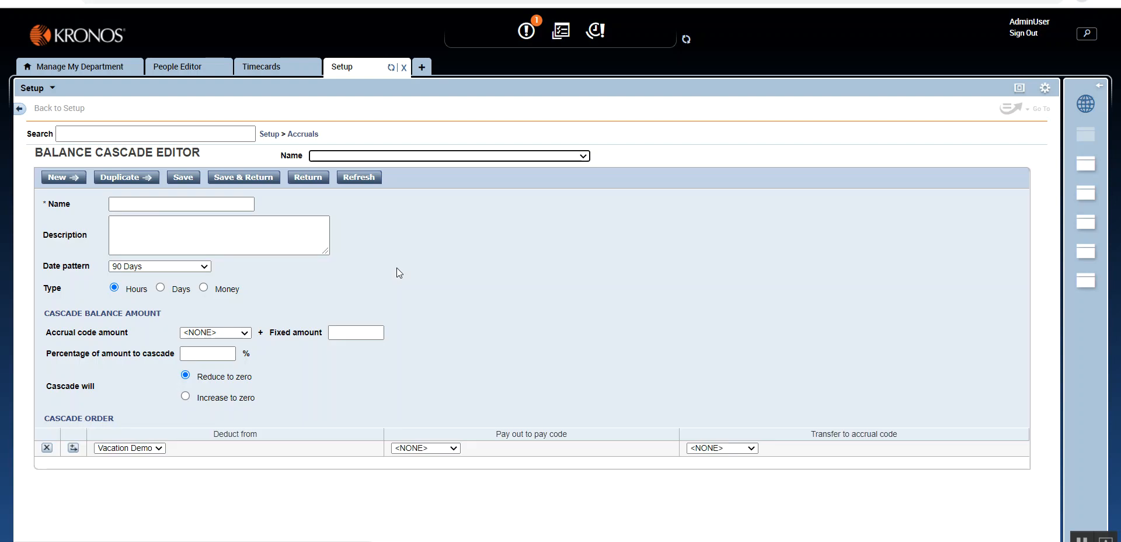
key(Tab)
key(Tab)
key(Tab)
key(Tab)
key(Tab)
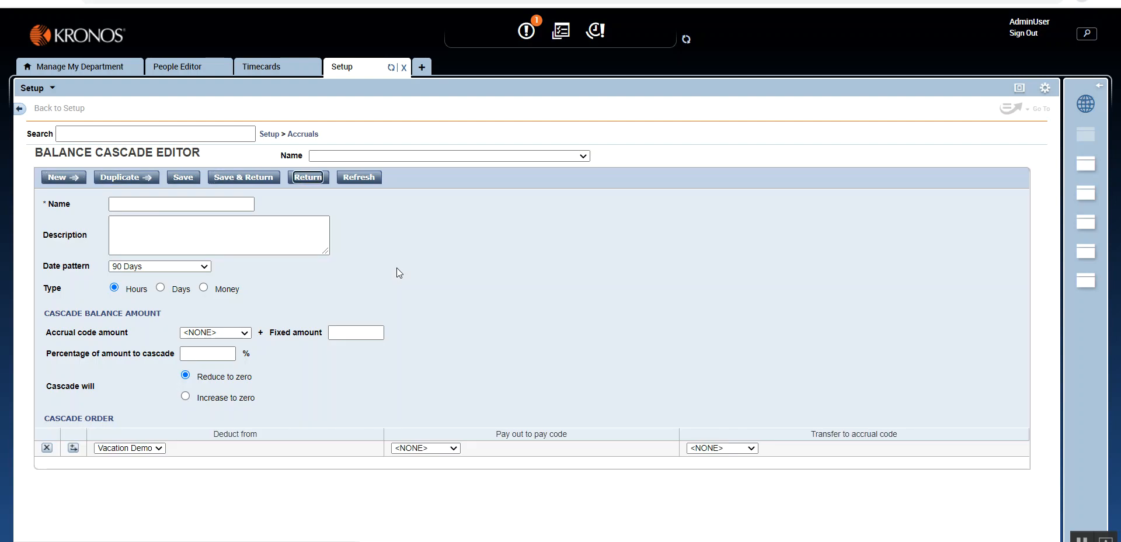
key(Tab)
key(Tab)
text(V)
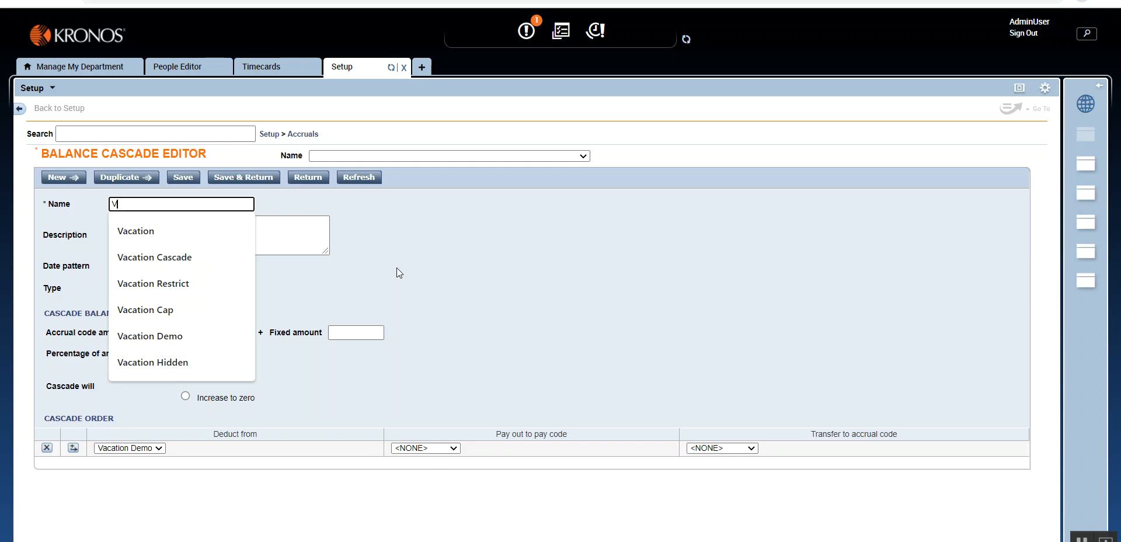
text(acation Hours)
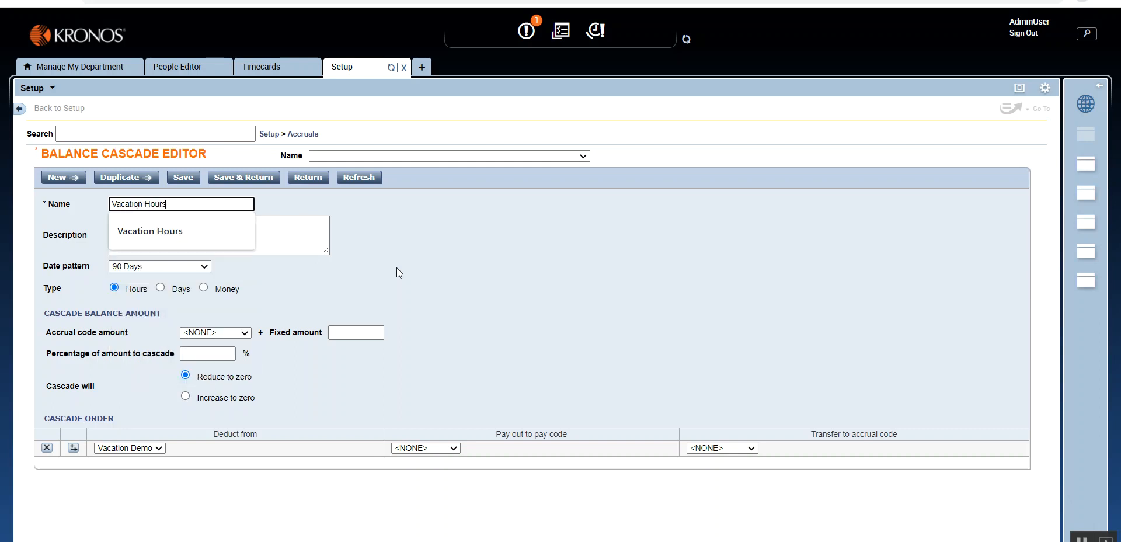
key(Escape)
text(Encashment)
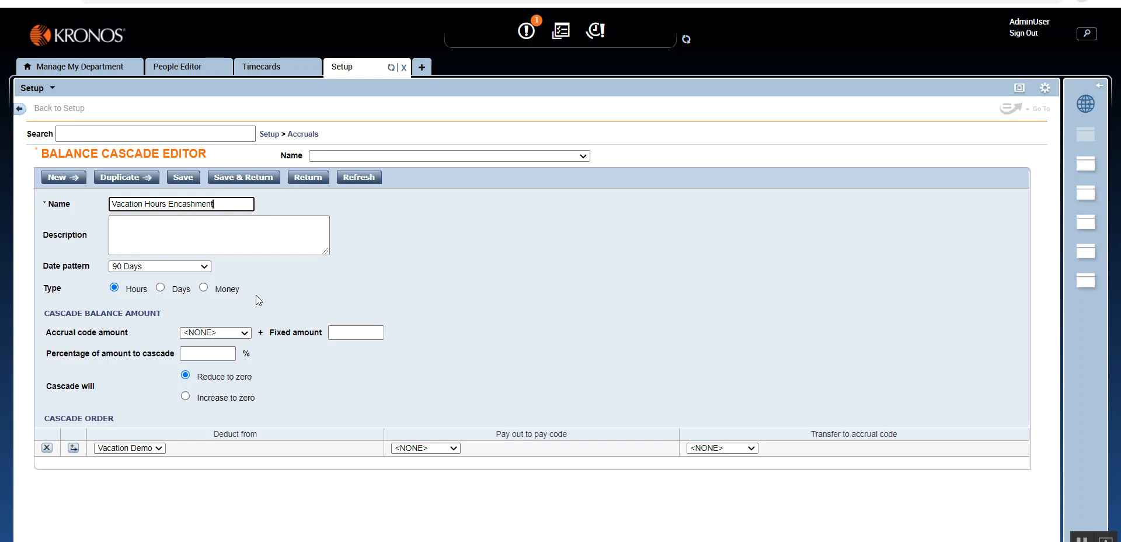
click(205, 268)
click(206, 268)
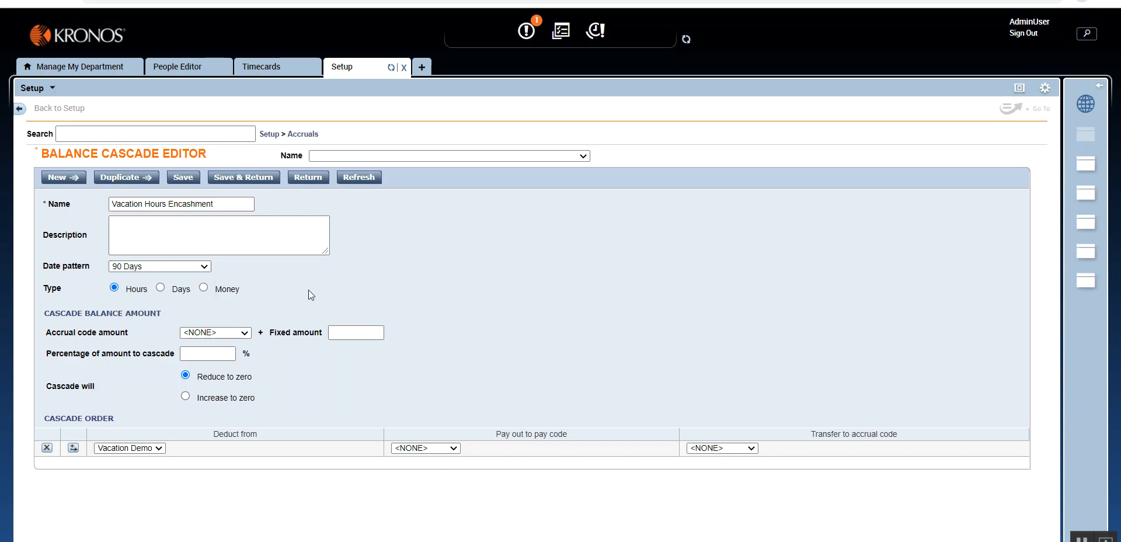
click(180, 267)
click(350, 285)
- Set the cascade balance amount to the Vacation Demo accrual code plus a fixed amount of 0
click(208, 332)
click(213, 355)
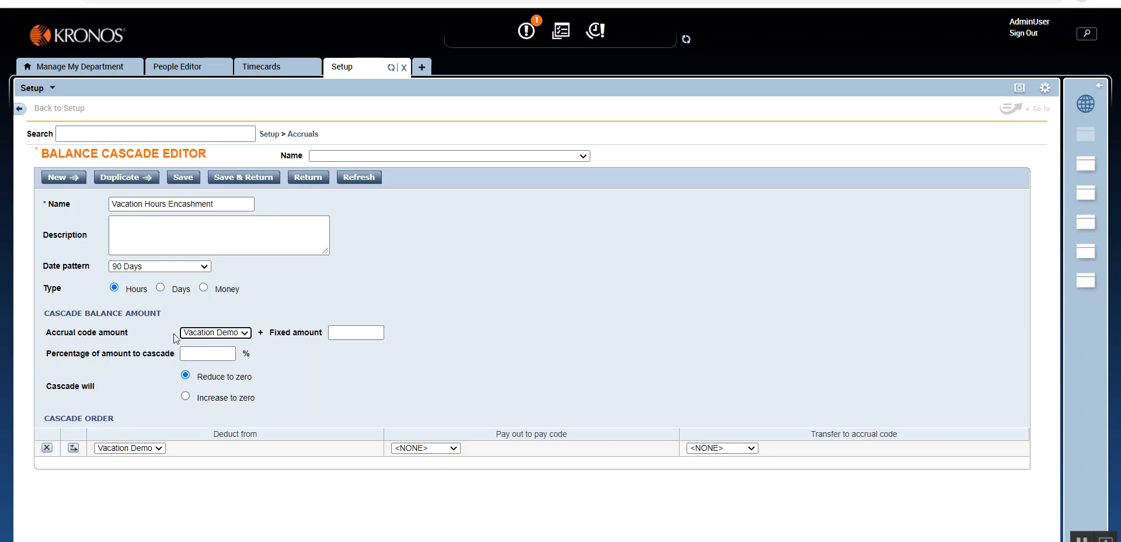
click(351, 333)
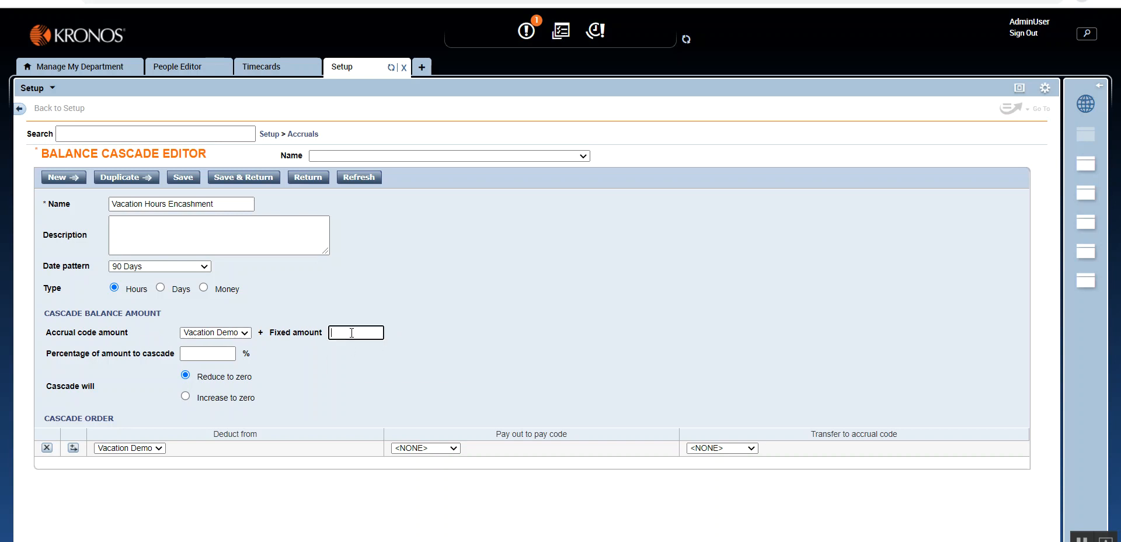
click(373, 365)
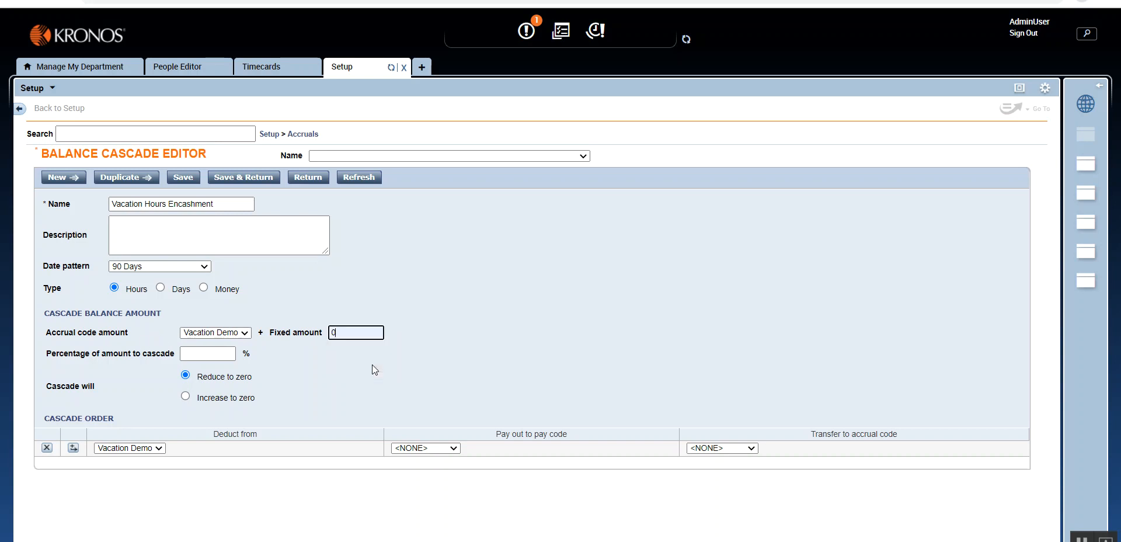
- Set the percentage of amount to cascade to 100% and pay out to the Vacation Hour pay code
click(218, 355)
click(221, 375)
click(310, 372)
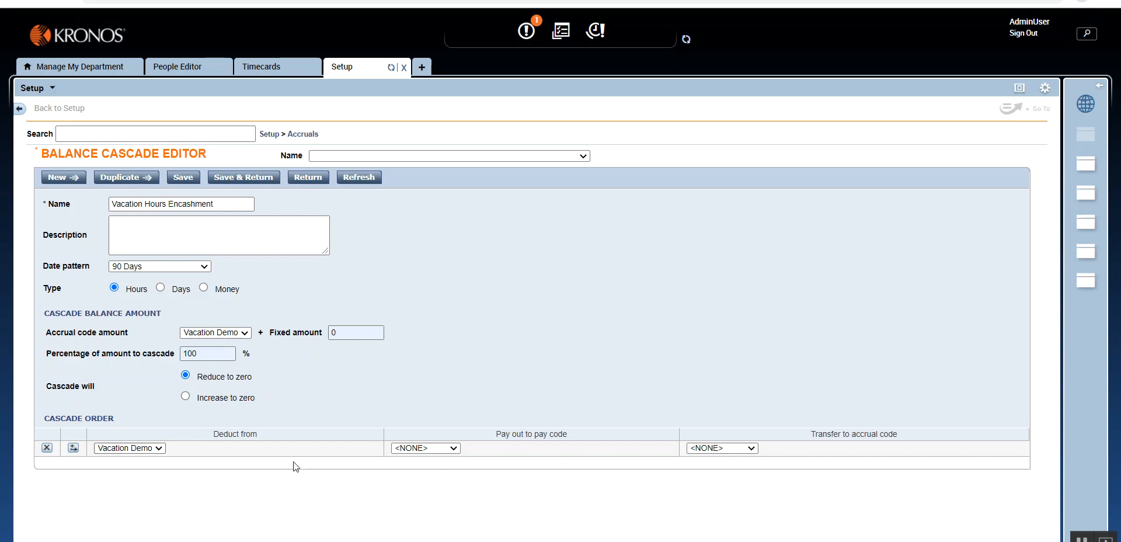
click(432, 451)
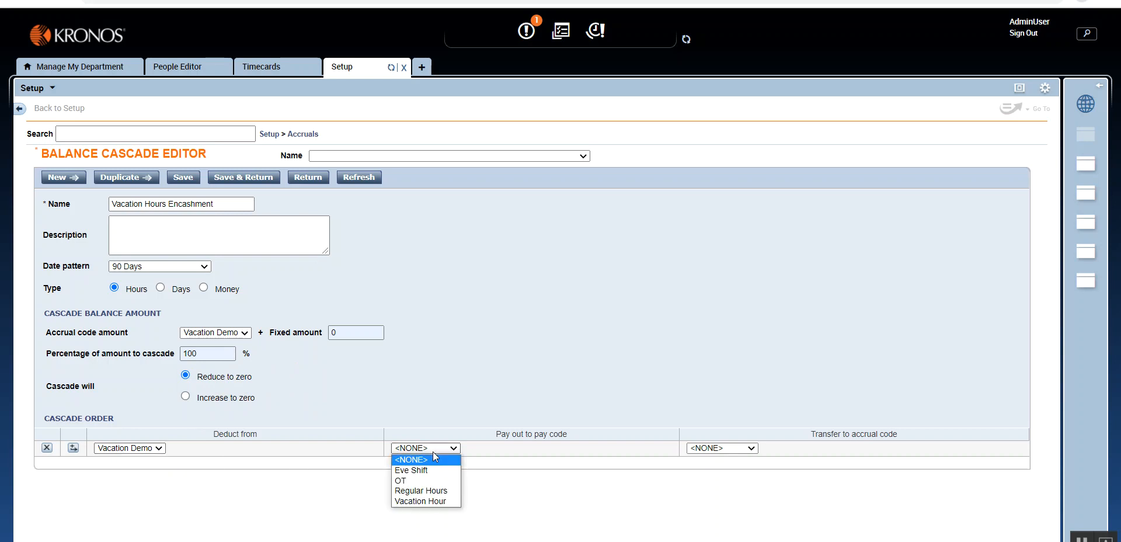
click(438, 501)
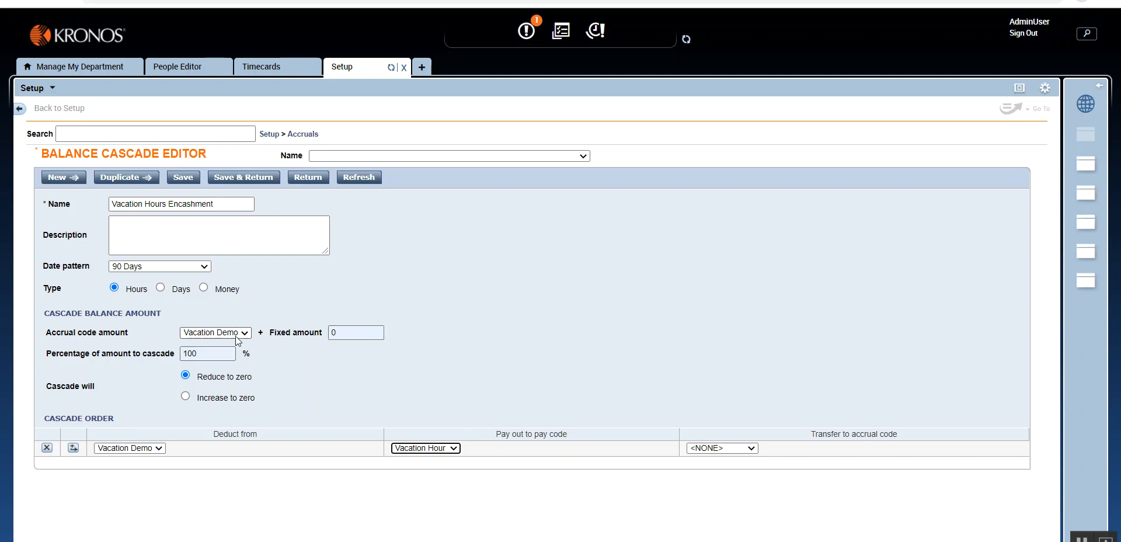
- Review the cascade's date pattern options, balance amount and percentage settings, and pay-out pay code column
click(166, 265)
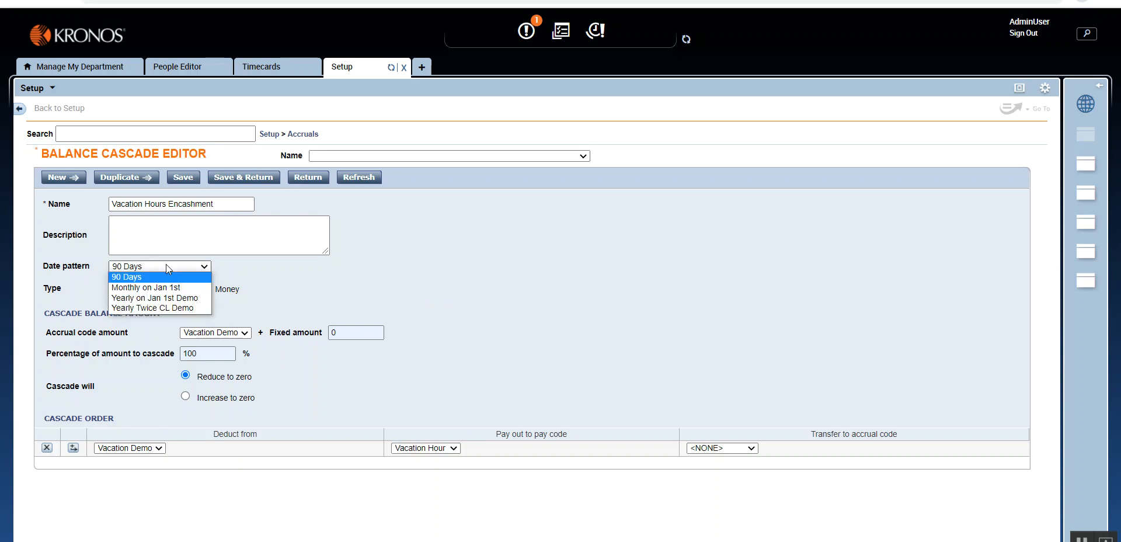
click(370, 315)
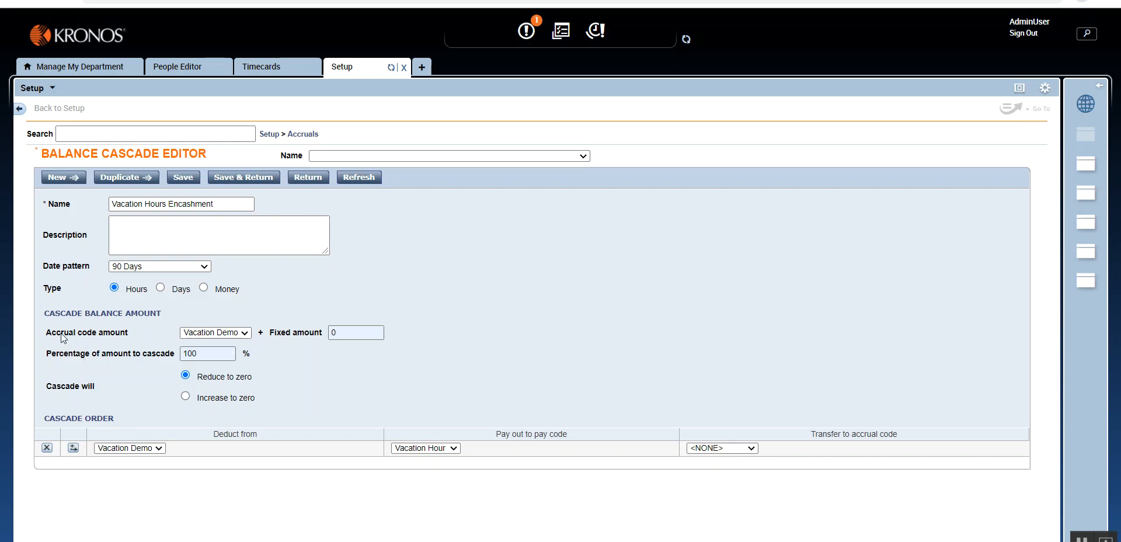
drag(54, 313, 161, 317)
click(49, 313)
drag(48, 313, 187, 316)
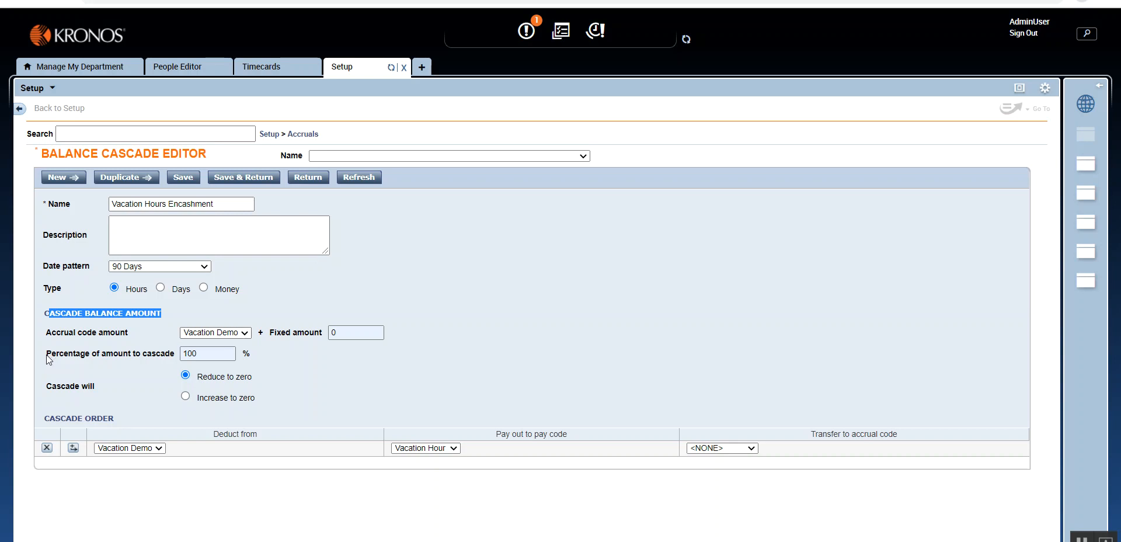
drag(47, 354, 107, 366)
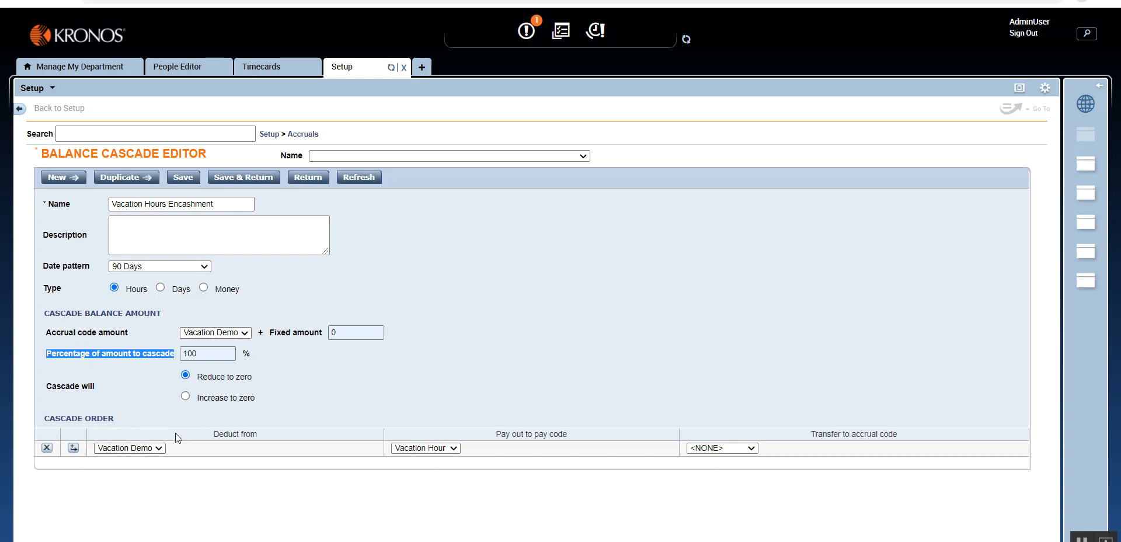
drag(496, 433, 573, 433)
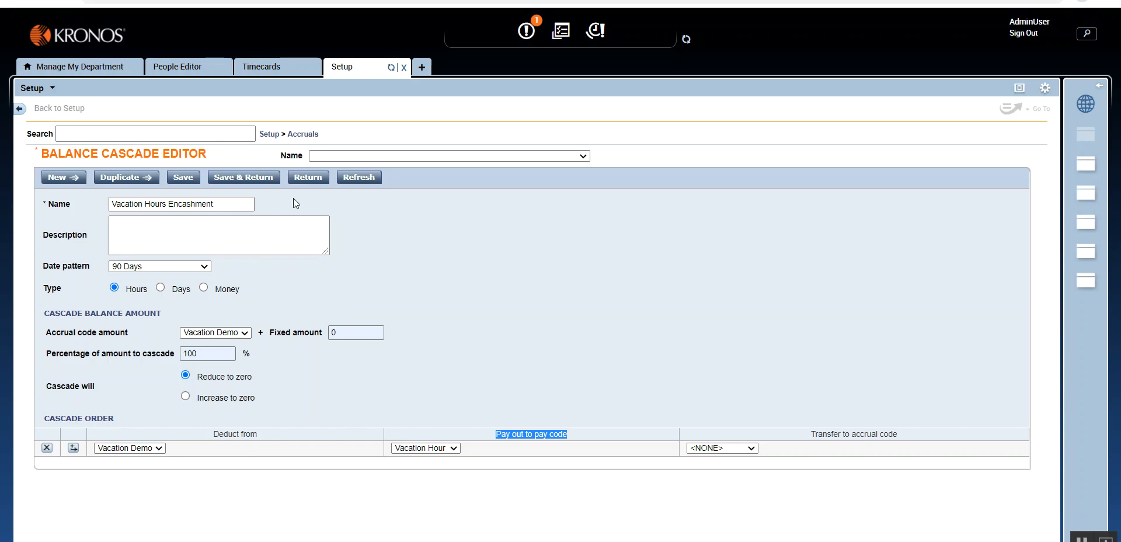
- Save the Vacation Hours Encashment cascade and open the Balance Cascade Groups list under Accruals
click(258, 182)
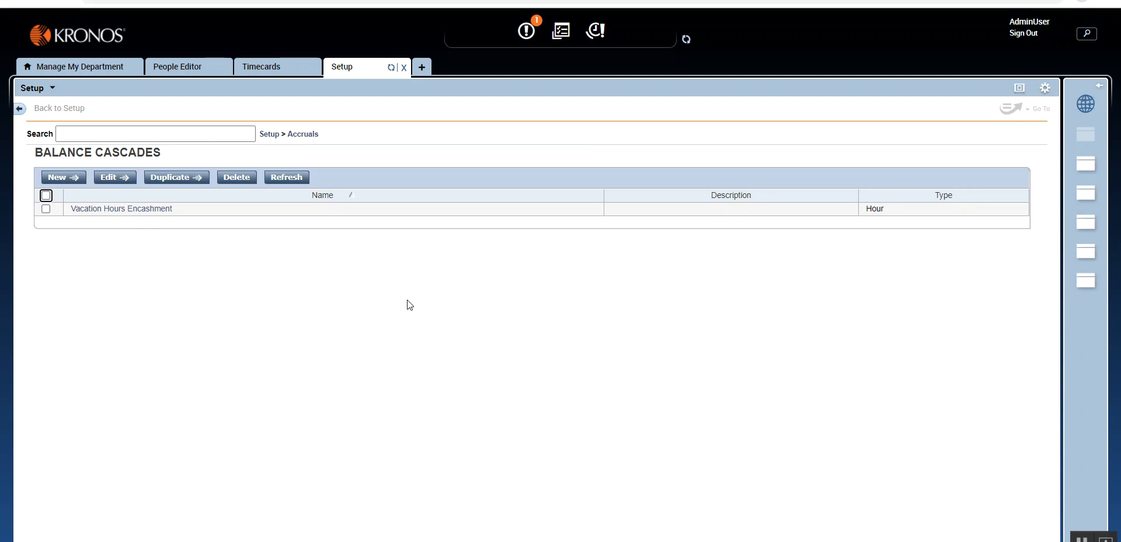
mouse_move(309, 138)
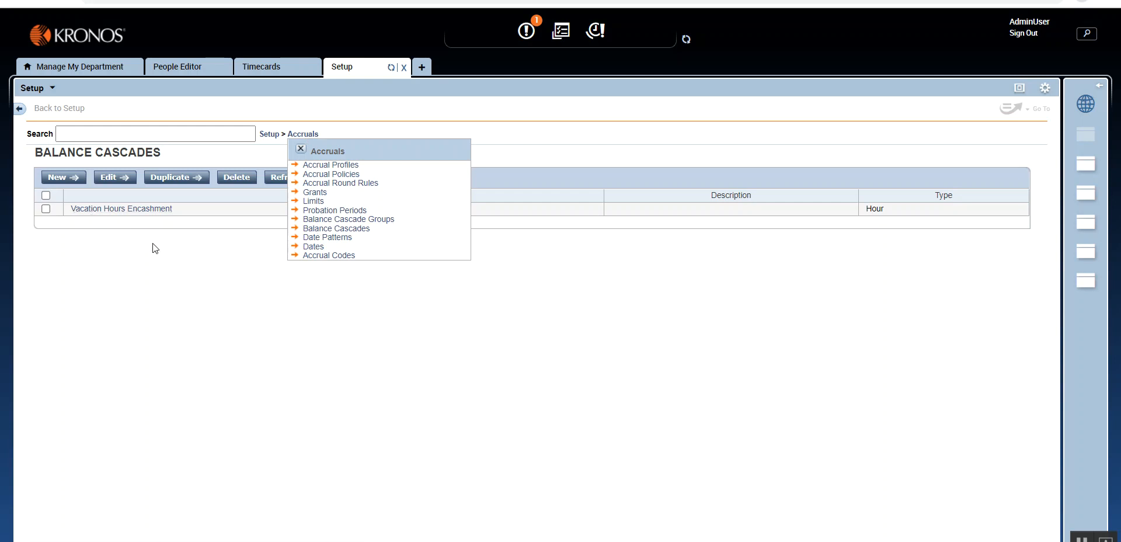
click(317, 220)
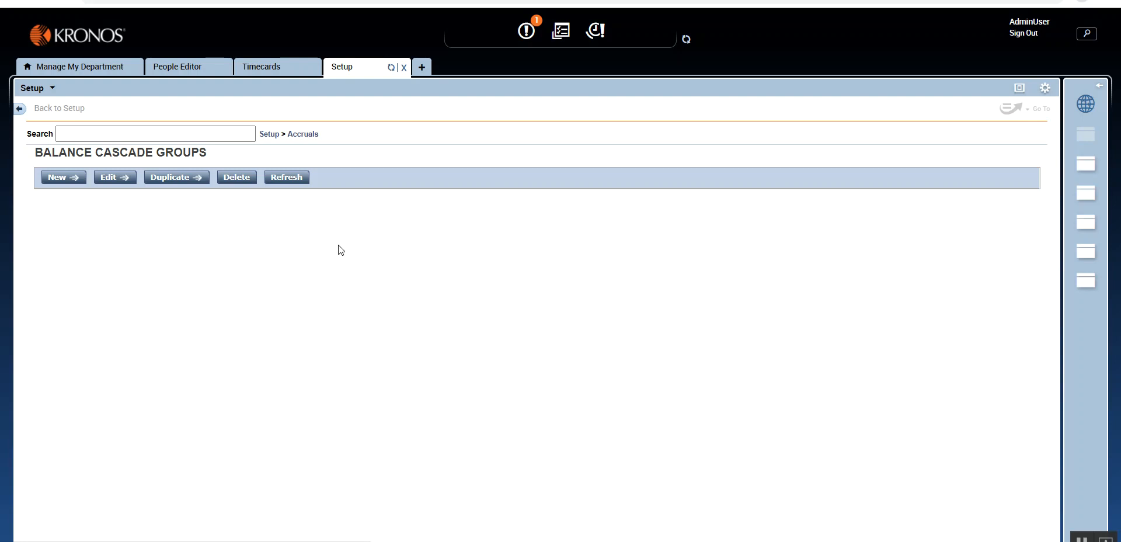
- Create a balance cascade group named Balance Cascade containing Vacation Hours Encashment, then save it and return to the list
click(60, 180)
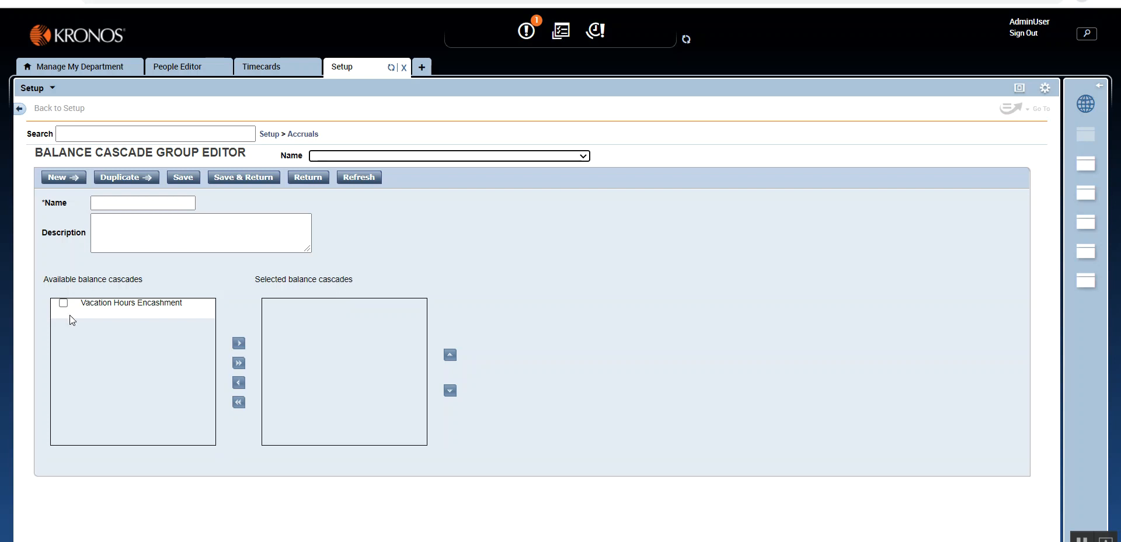
click(63, 302)
click(238, 342)
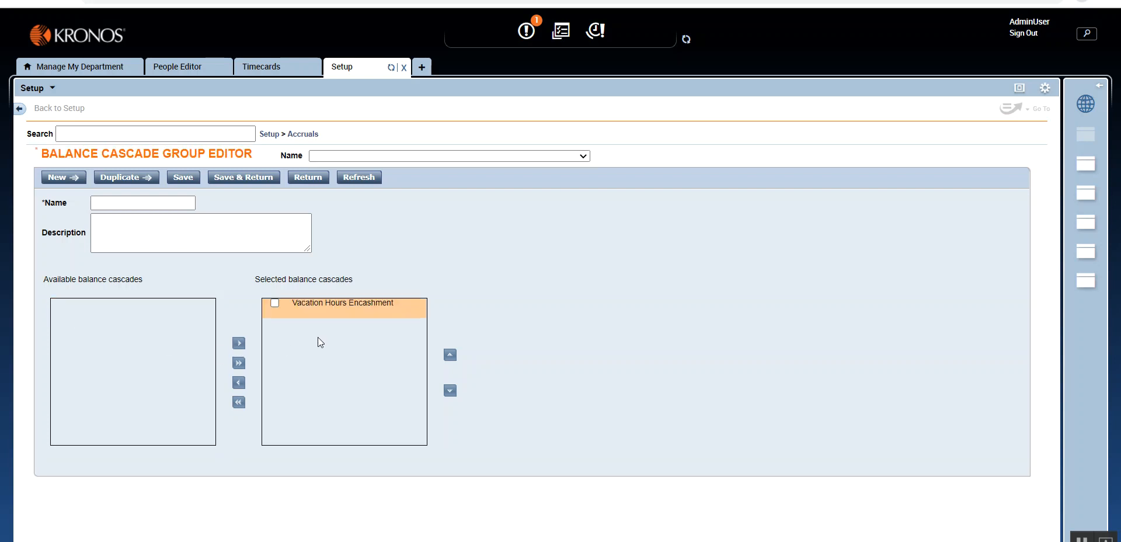
key(shift+Tab)
key(shift+Tab)
key(shift+Tab)
key(shift+Tab)
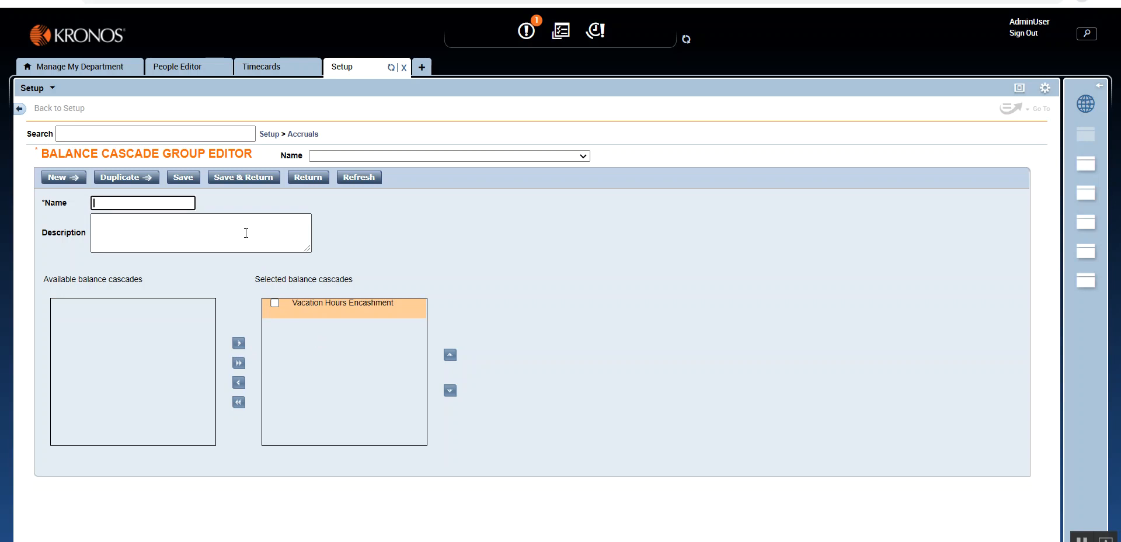
text(Balance Cascade)
click(240, 178)
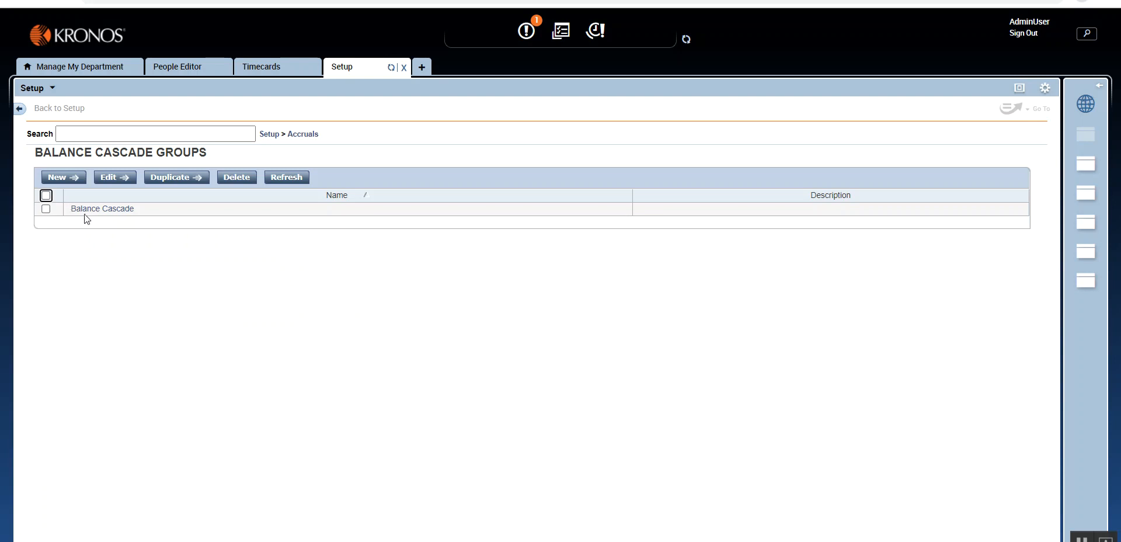
- Reopen the Balance Cascade group to check its selected cascades and their ordering, then return to the groups list
click(304, 135)
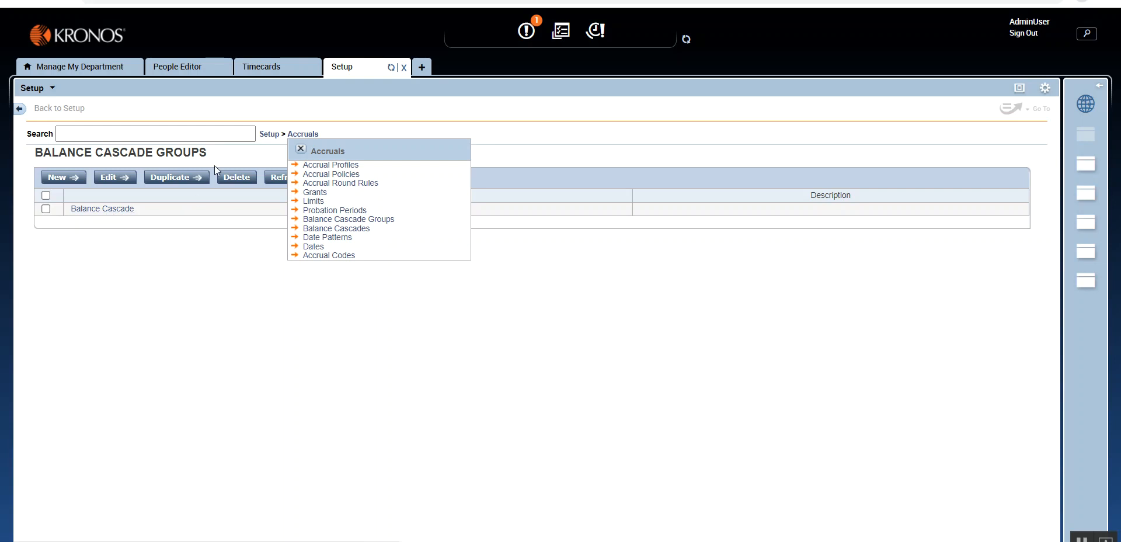
click(301, 150)
click(131, 210)
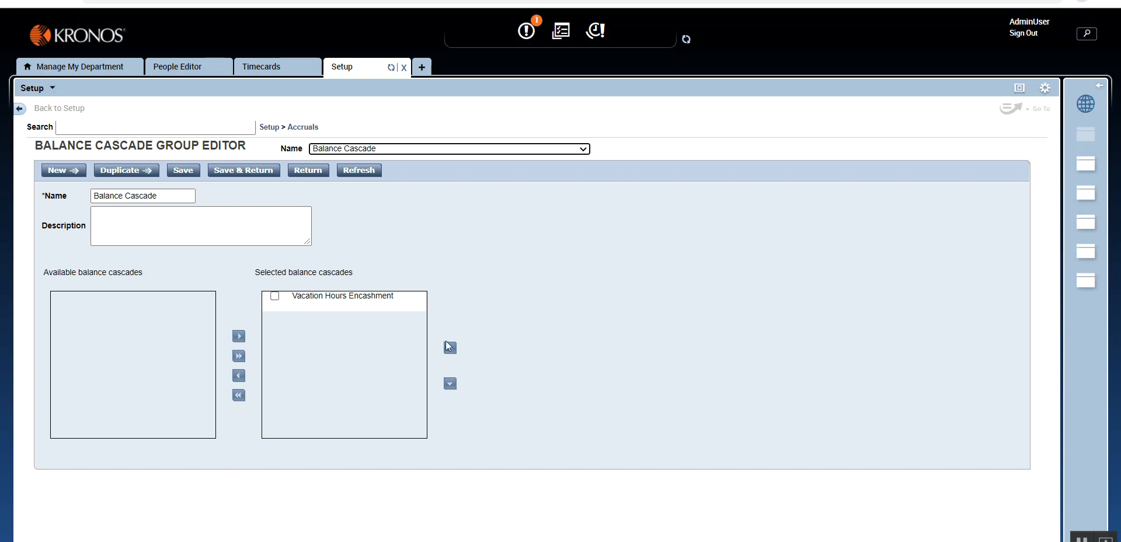
click(274, 296)
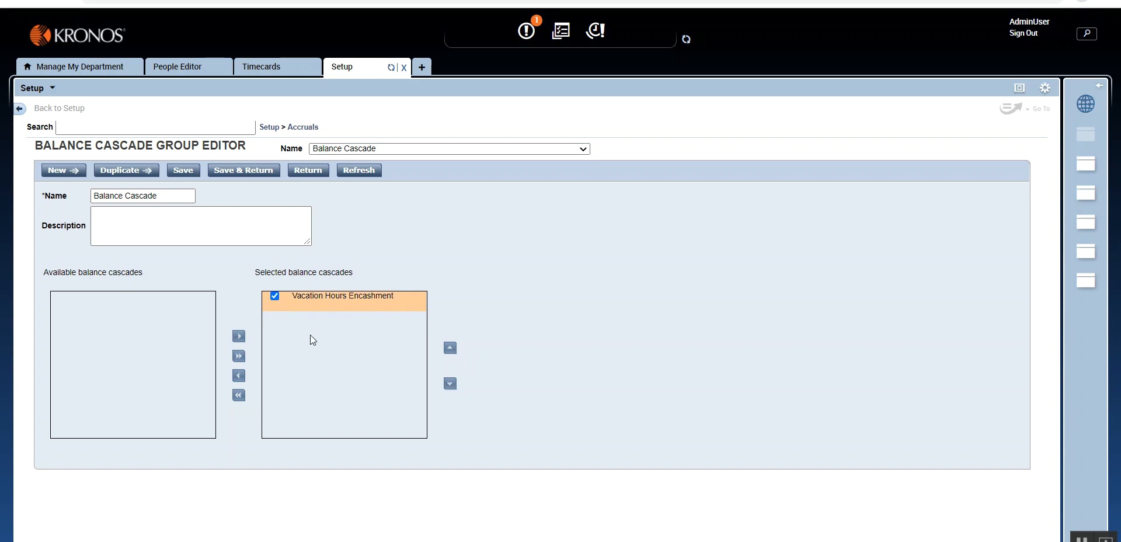
click(225, 172)
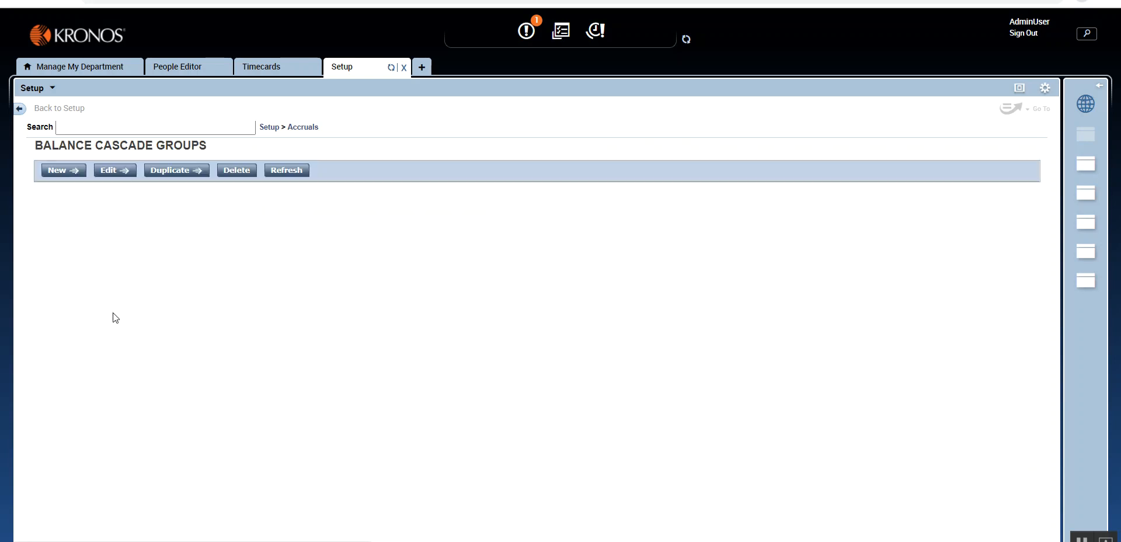
- Start a new accrual profile under Accruals and name it Full Time Employees
click(313, 128)
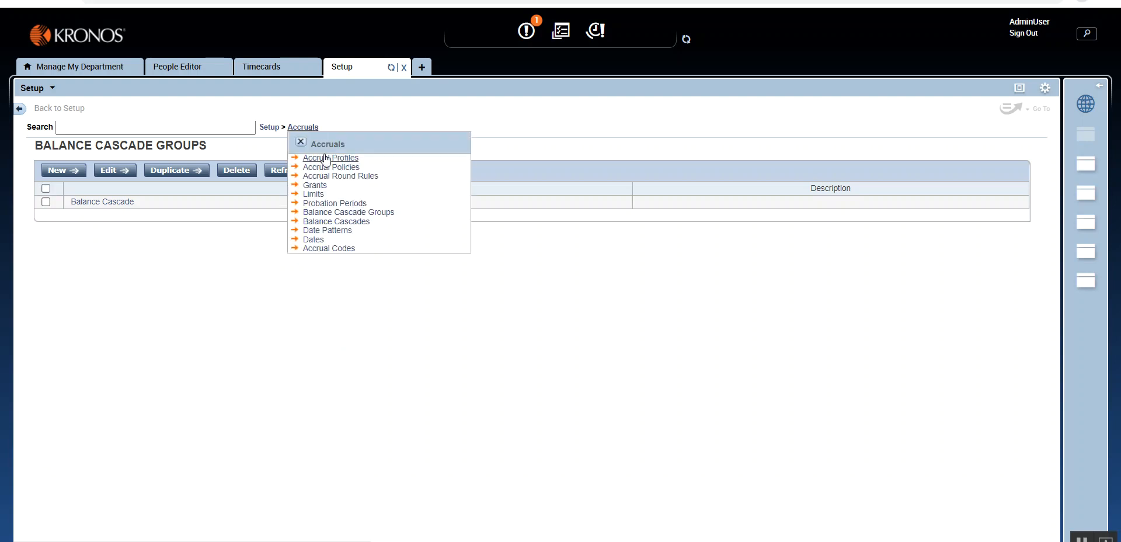
click(326, 159)
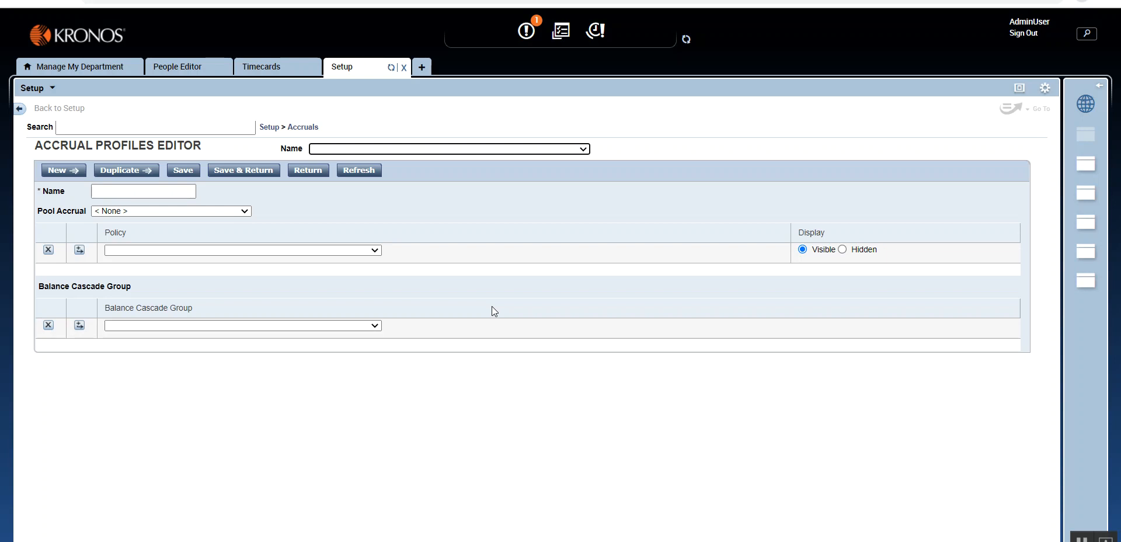
key(Tab)
key(Tab)
key(Tab)
key(Tab)
key(Tab)
key(Tab)
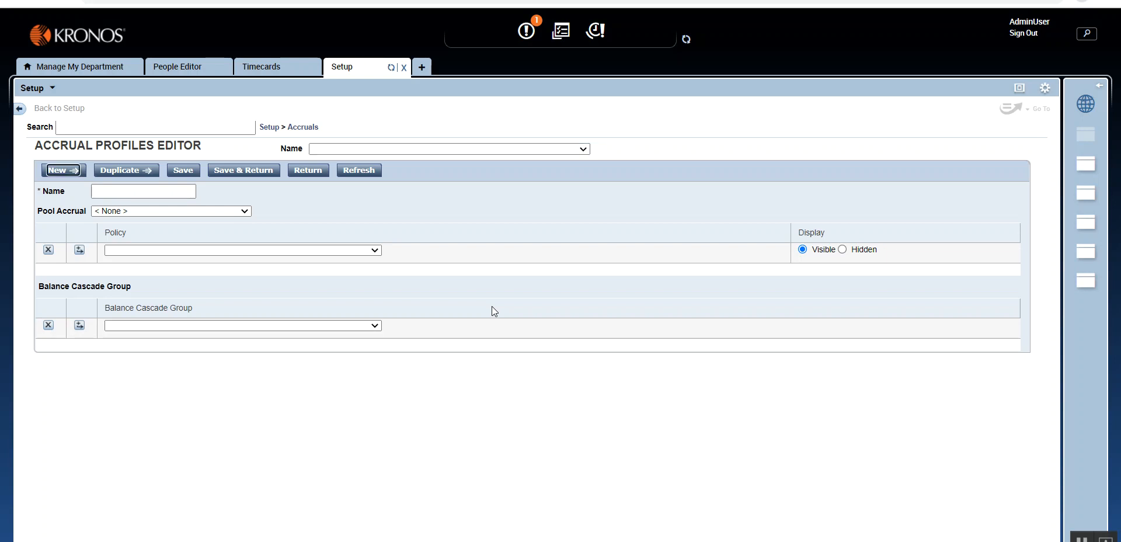
key(Tab)
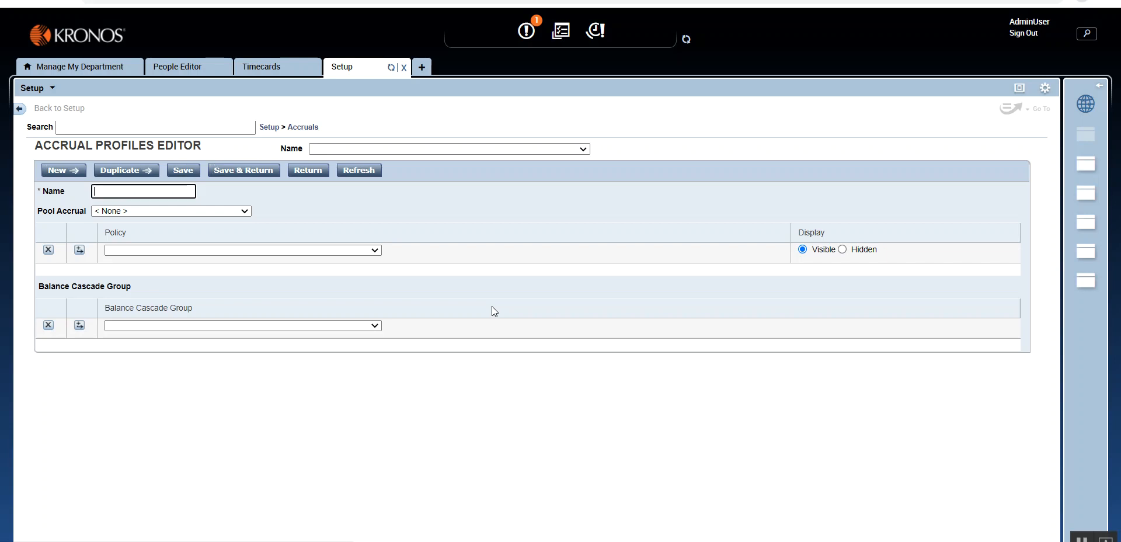
text(Full)
key(Down)
key(Return)
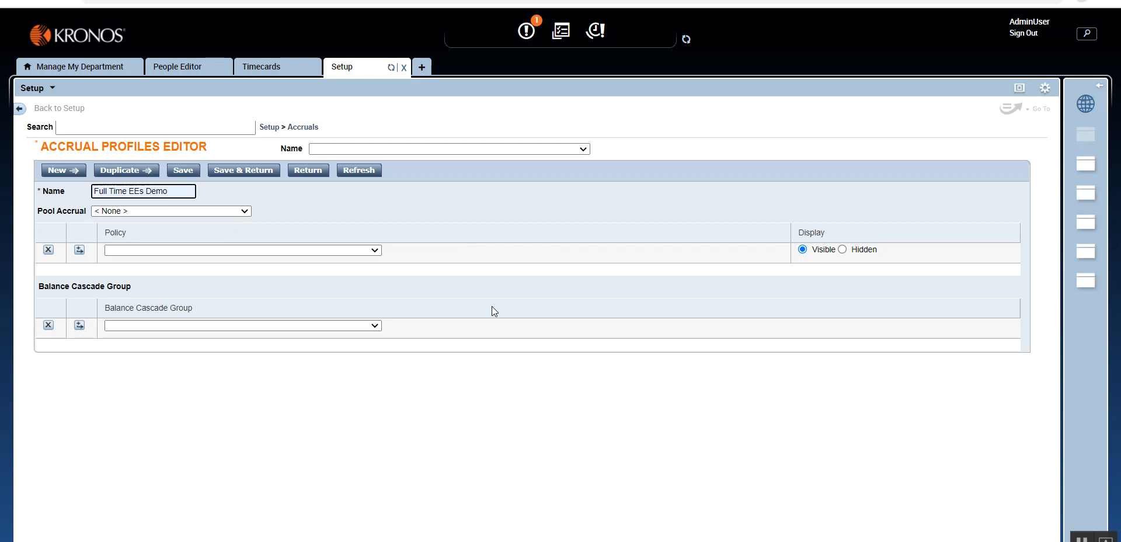
key(BackSpace)
key(BackSpace)
key(BackSpace)
key(BackSpace)
key(BackSpace)
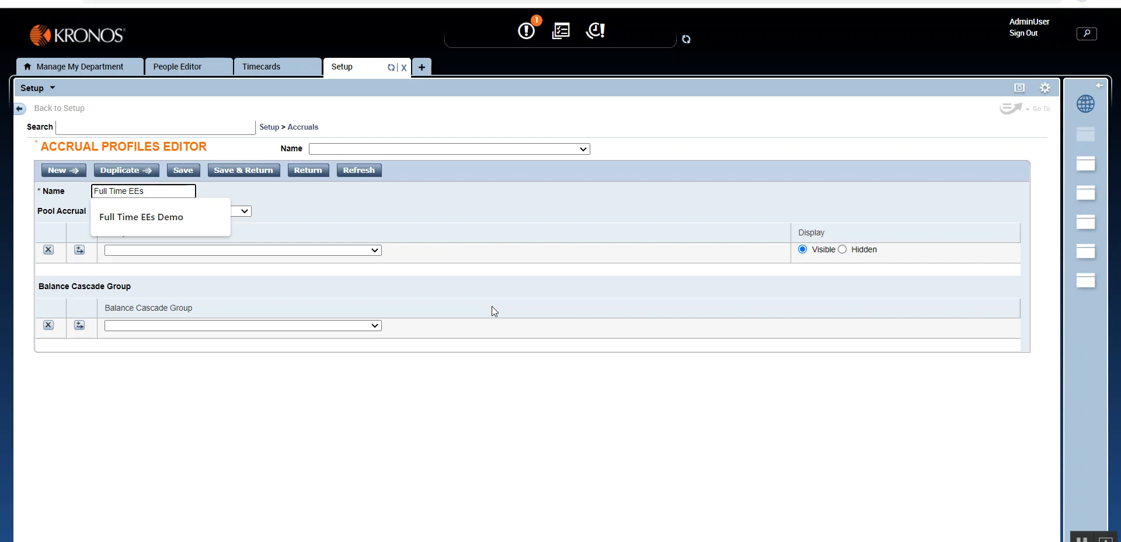
key(BackSpace)
key(BackSpace)
text(mployees)
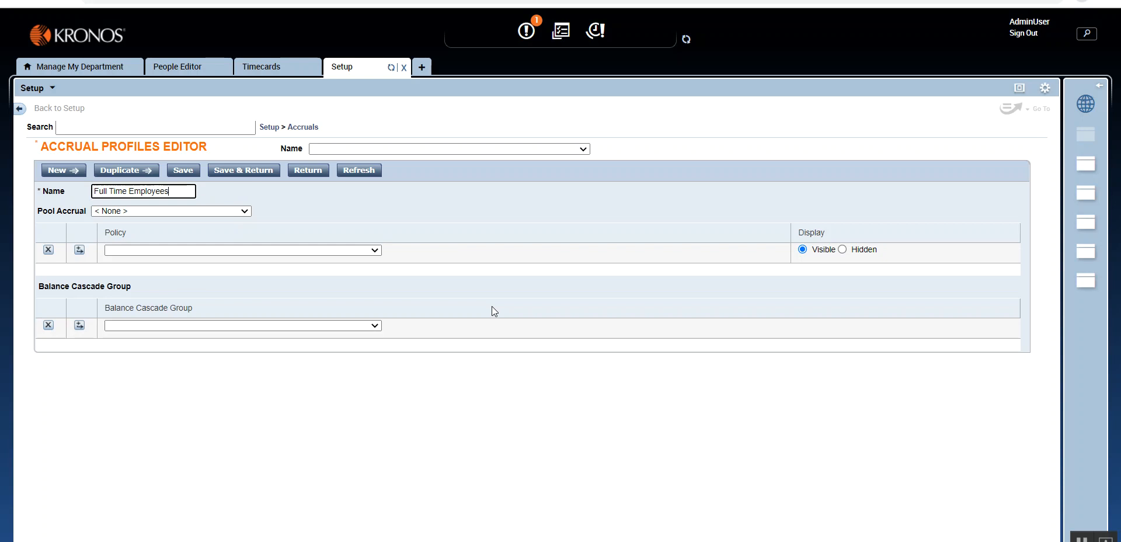
- Add the Vacation Hours policy to the profile with its display set to Visible, checking the Timecards accruals area for reference
click(360, 249)
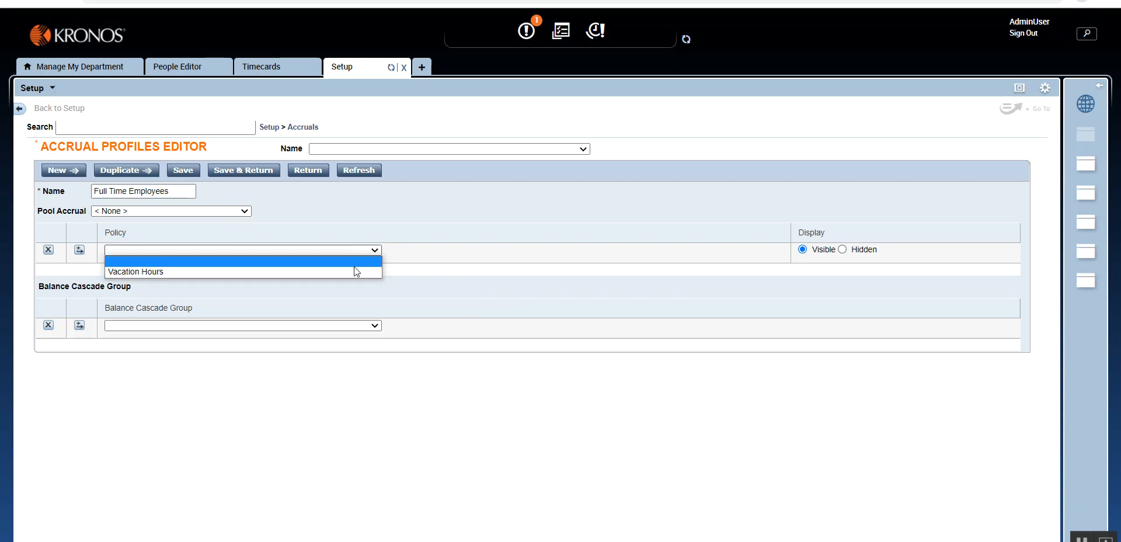
click(354, 270)
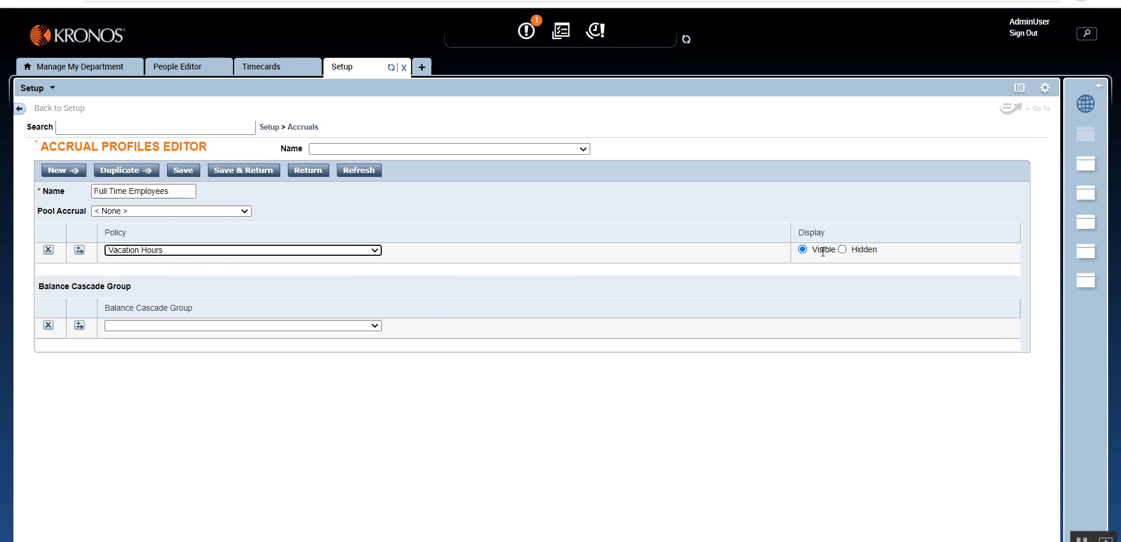
click(842, 250)
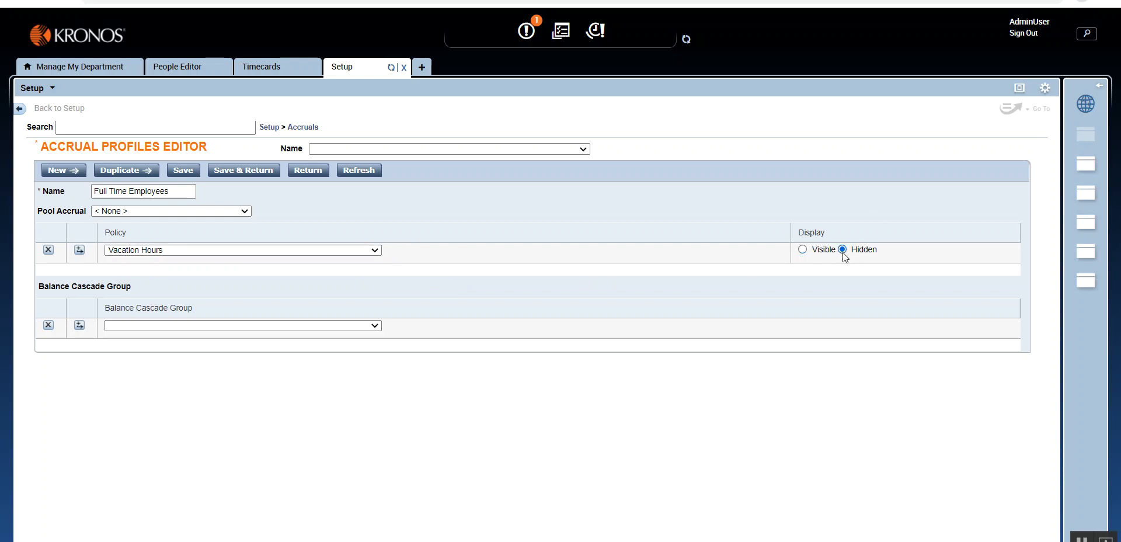
key(shift+Tab)
click(802, 251)
click(843, 250)
click(803, 250)
click(261, 69)
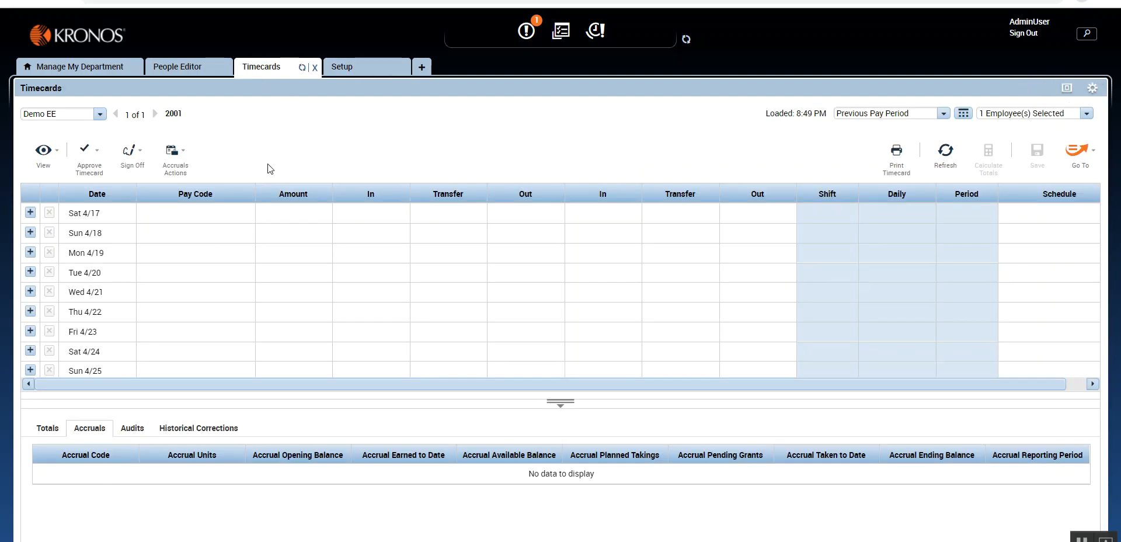
click(366, 68)
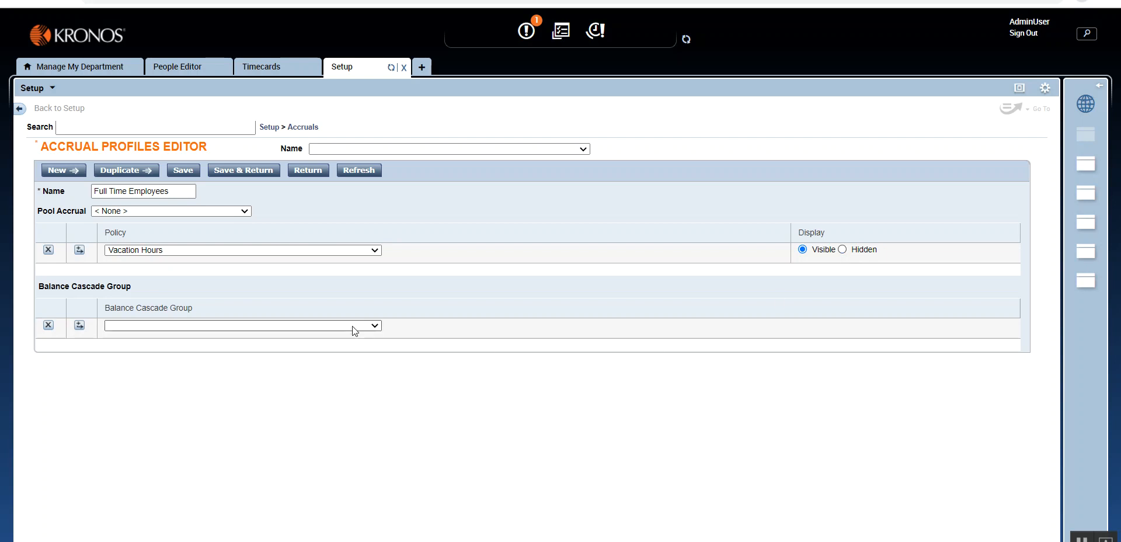
- Assign the Balance Cascade group to the profile, save it, and select Full Time Employees in the profiles list
click(168, 325)
click(171, 348)
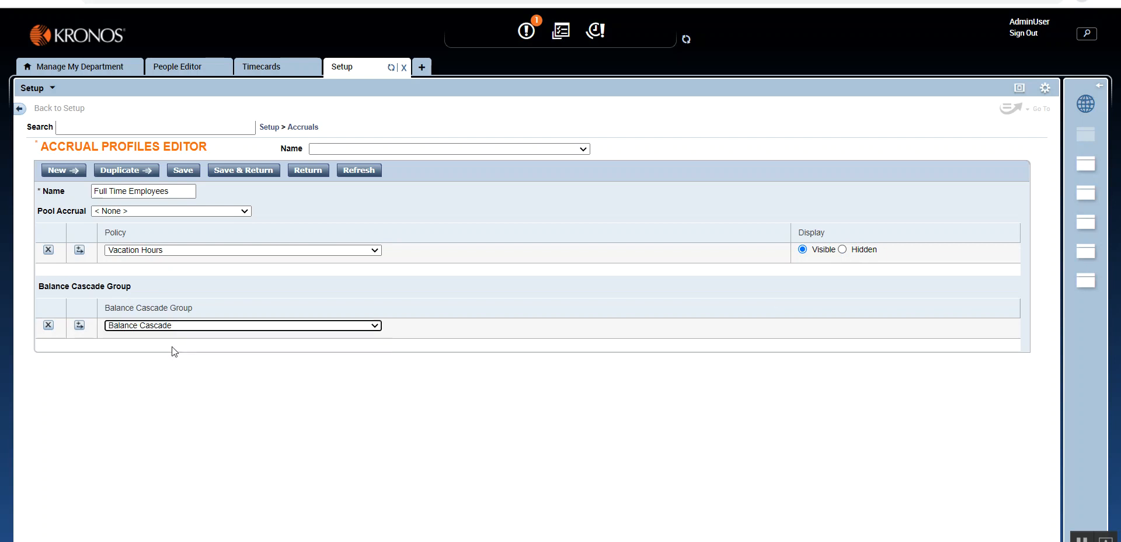
click(172, 348)
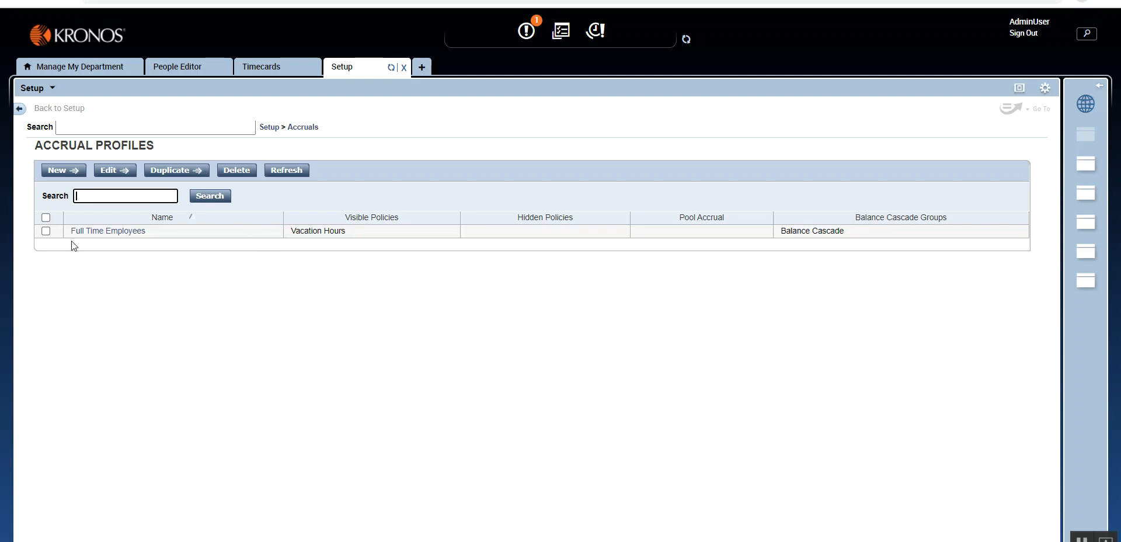
click(46, 232)
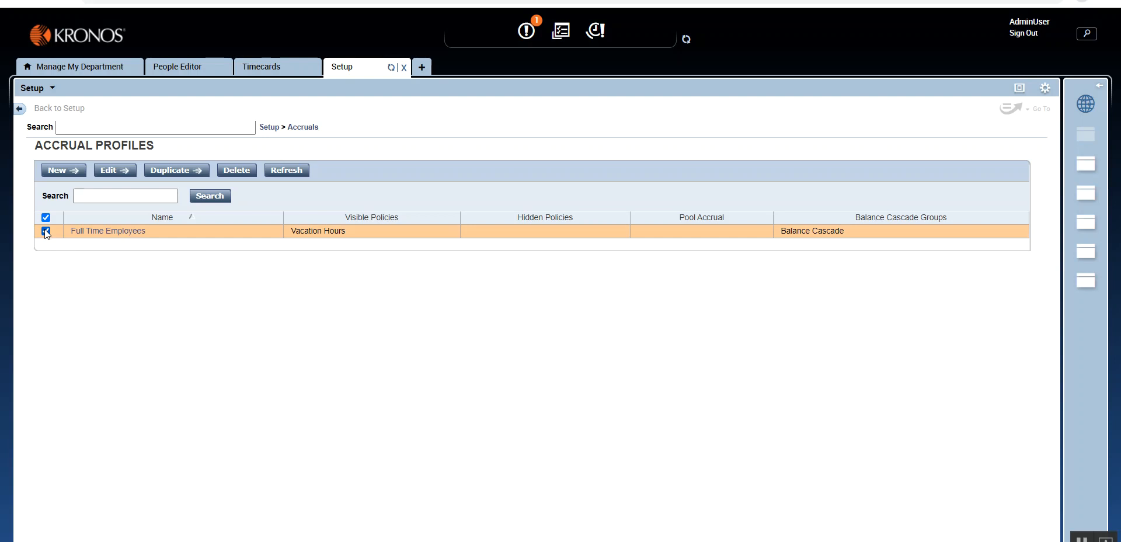
- Switch to the People Editor, expand the employee's Accruals & Leave section, and refresh the record to load the new profile
click(180, 68)
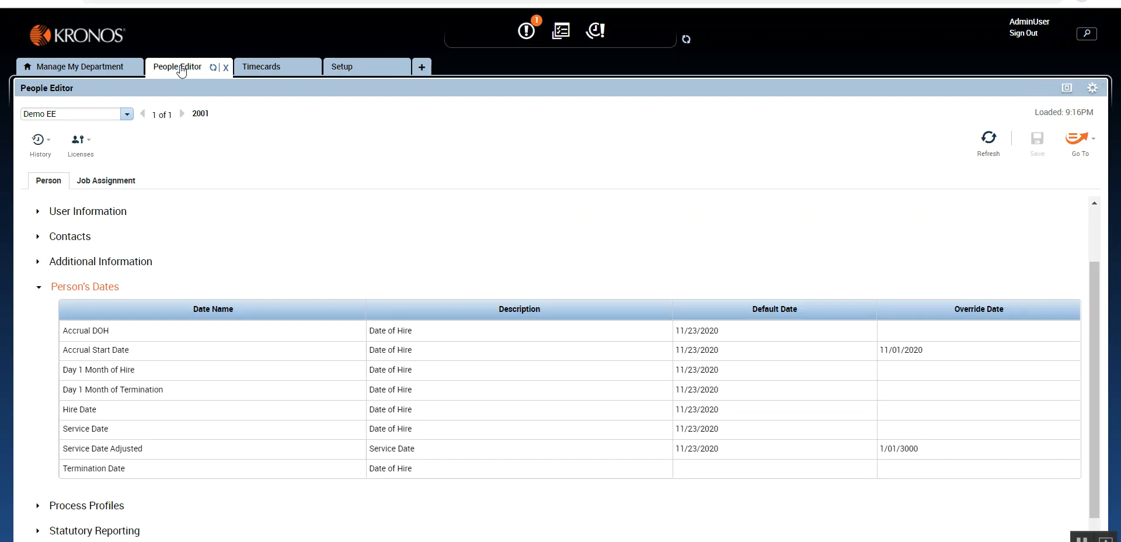
click(61, 286)
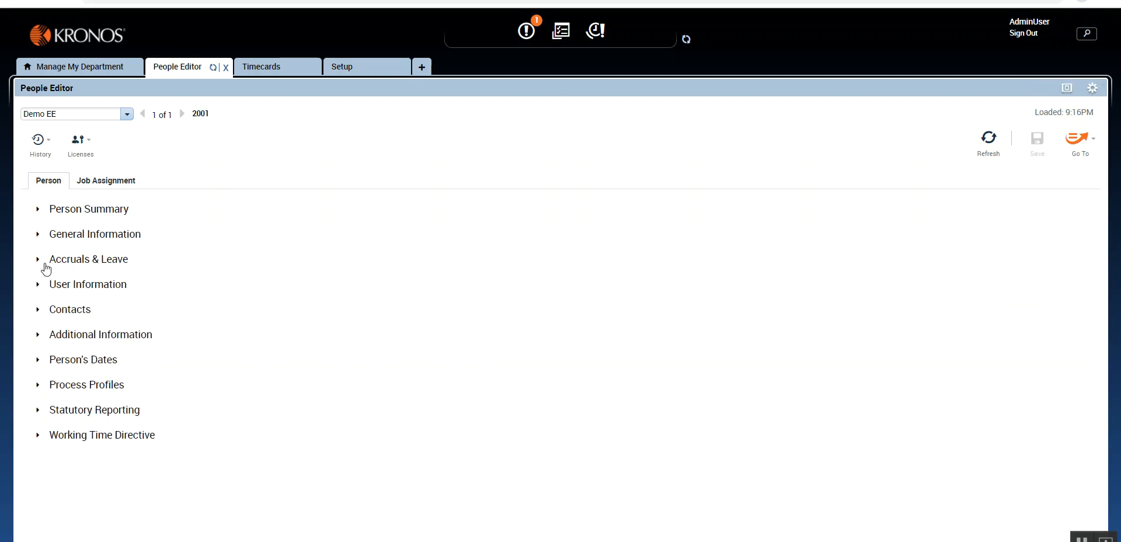
click(44, 262)
click(350, 257)
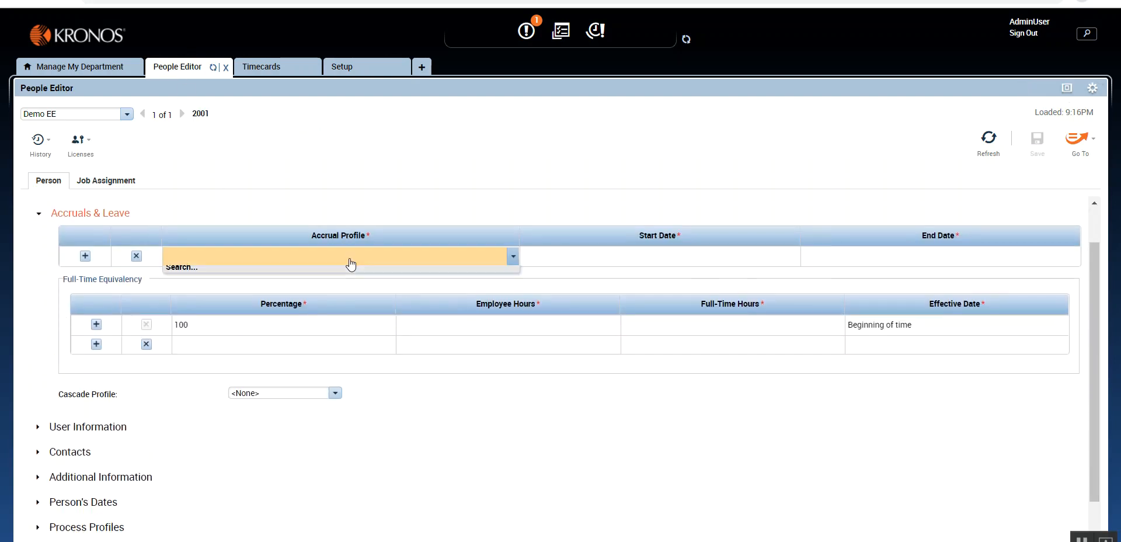
click(988, 140)
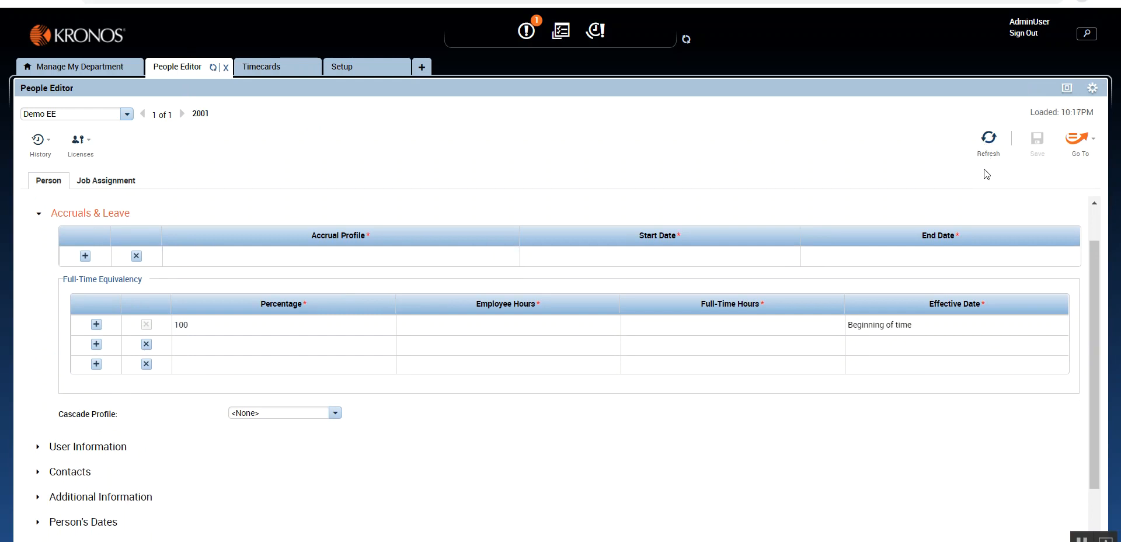
- Assign the Full Time Employees accrual profile to the employee
click(360, 264)
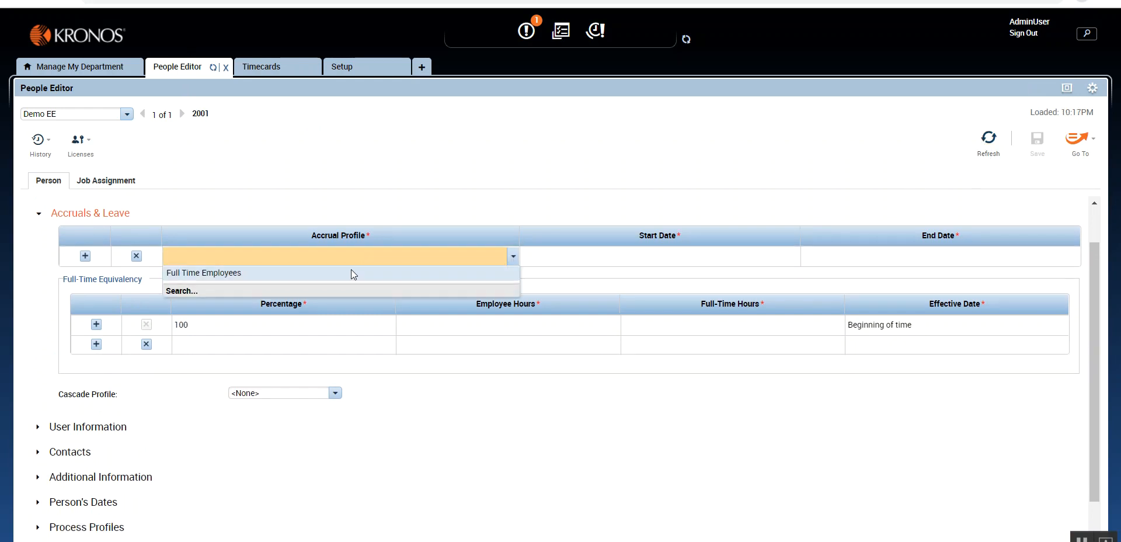
click(219, 272)
click(524, 216)
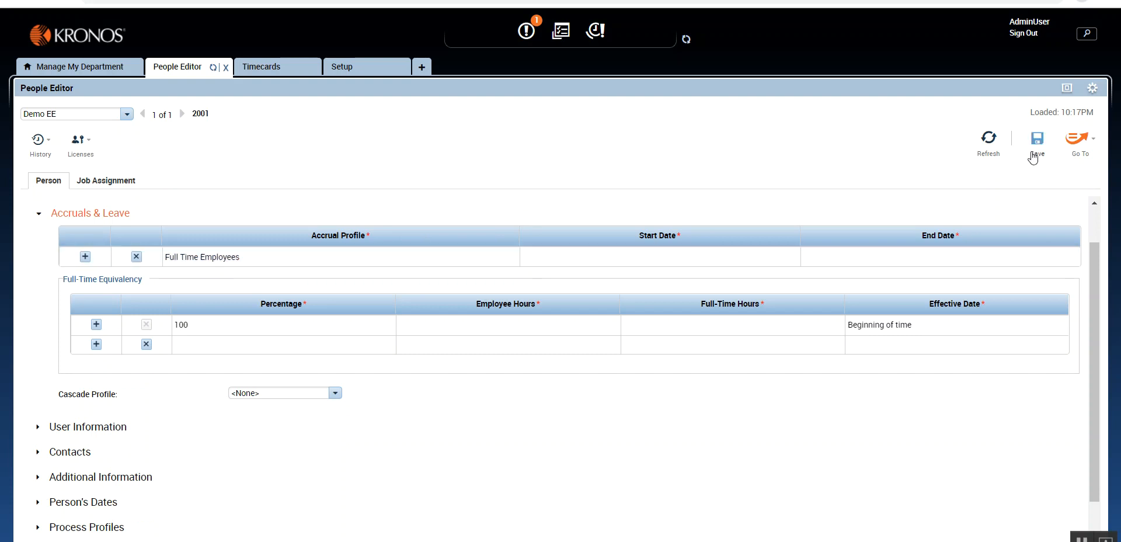
- Set the accrual profile's start date to 1/01/2021 and end date to Forever, then save the employee record
click(665, 261)
click(530, 278)
click(529, 278)
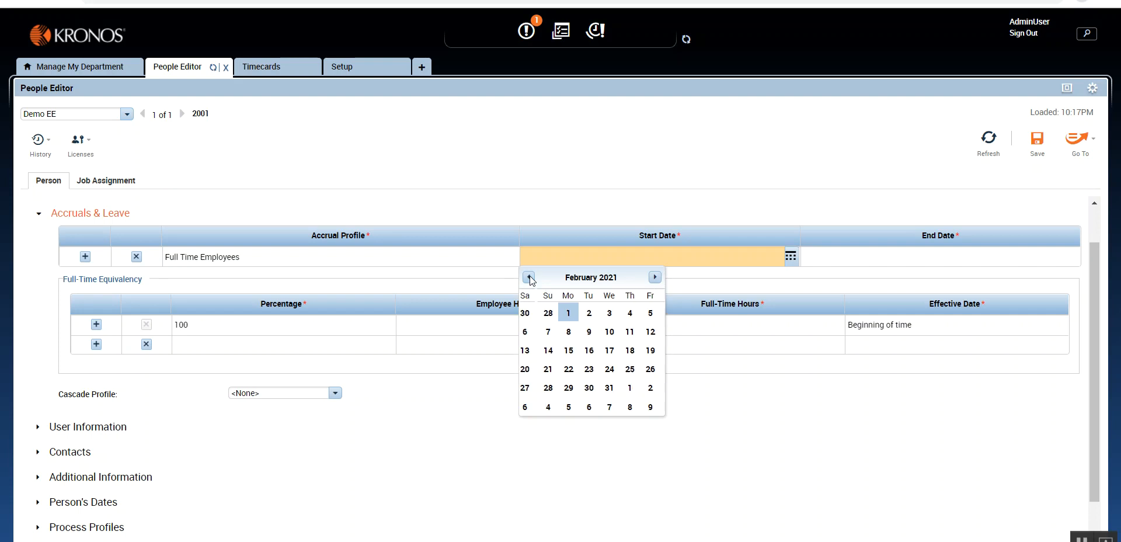
click(529, 278)
click(633, 312)
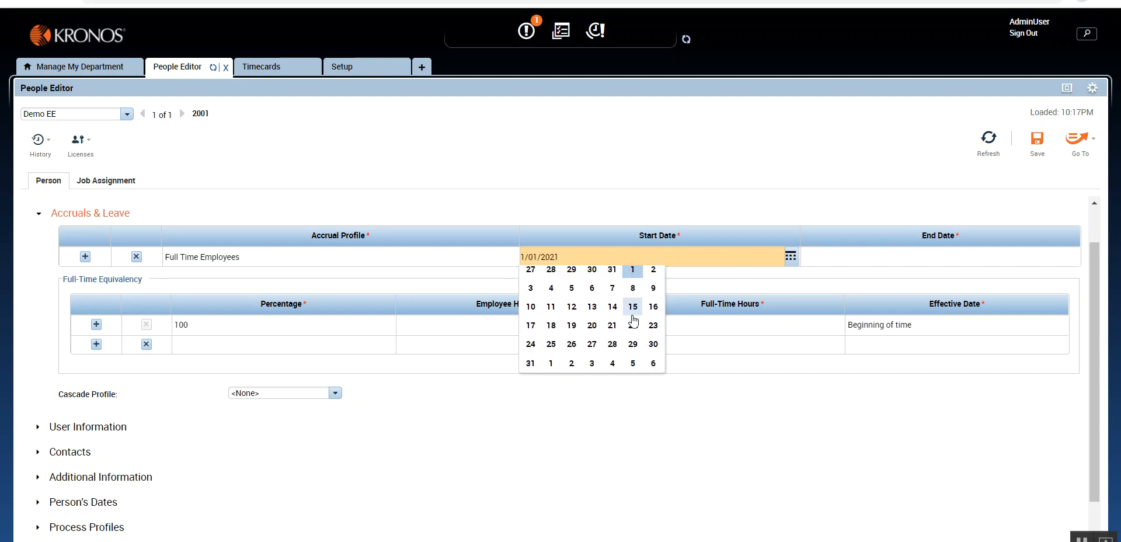
click(895, 257)
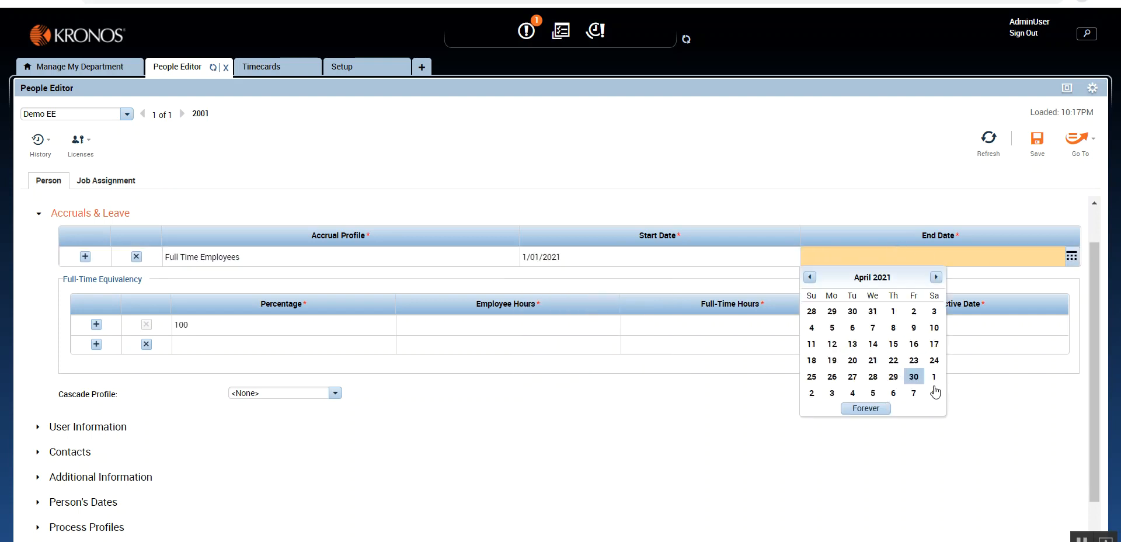
click(866, 413)
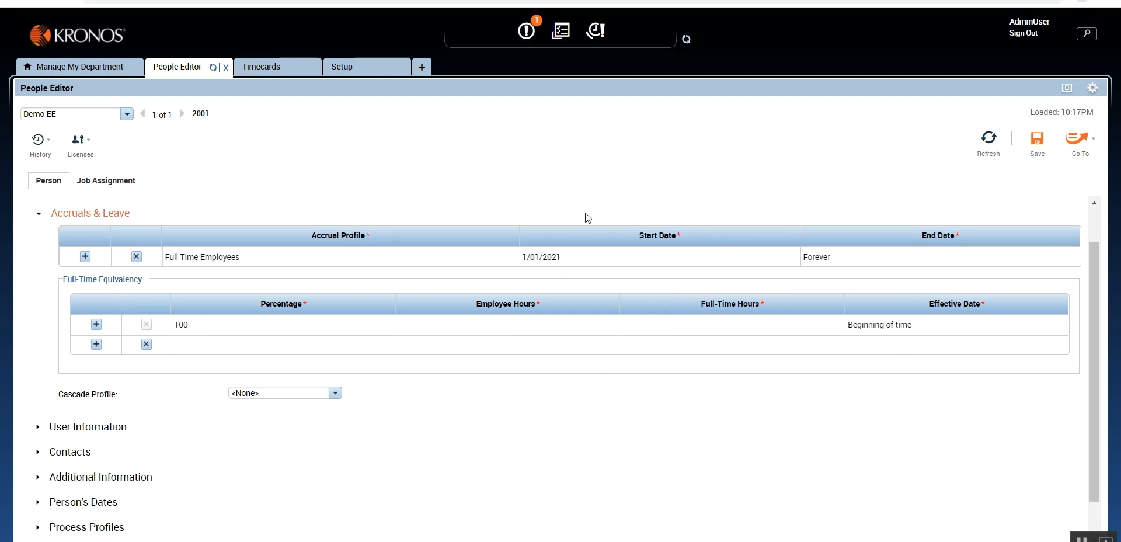
click(1037, 140)
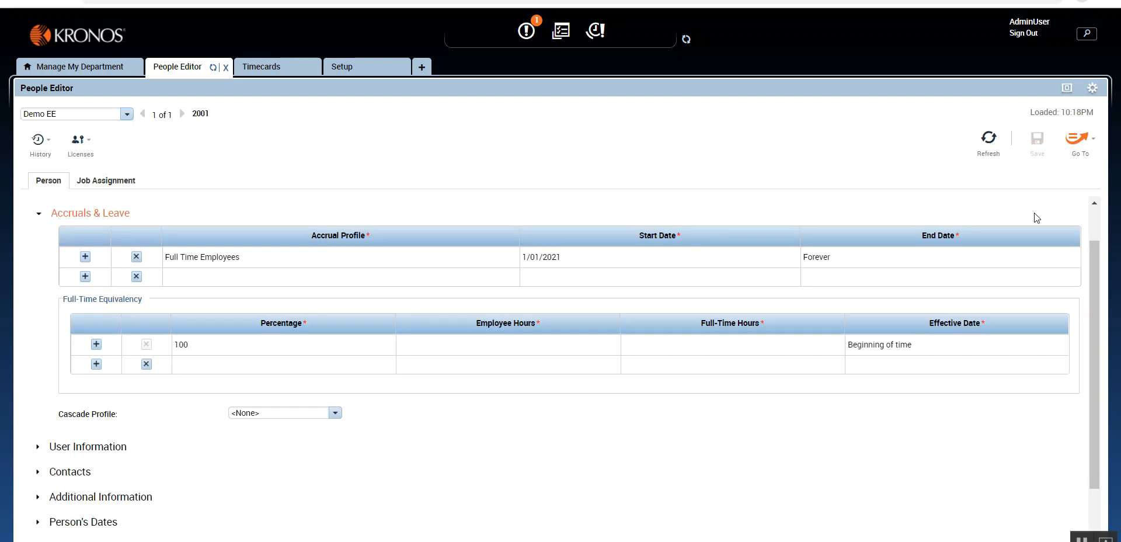
- Refresh the employee's timecard to review the accrual balances, then return to Setup
click(261, 67)
click(953, 153)
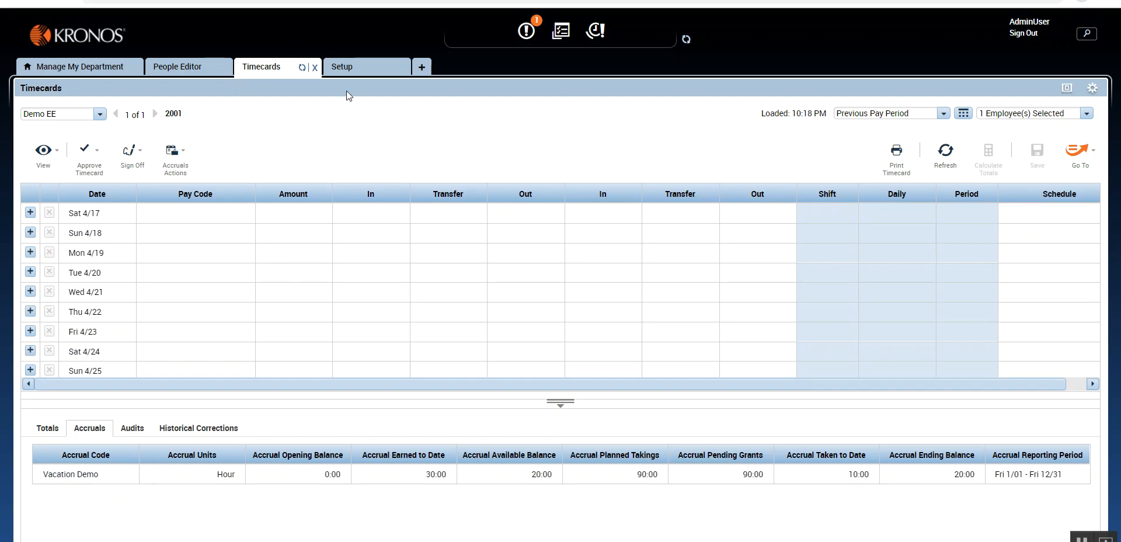
click(347, 69)
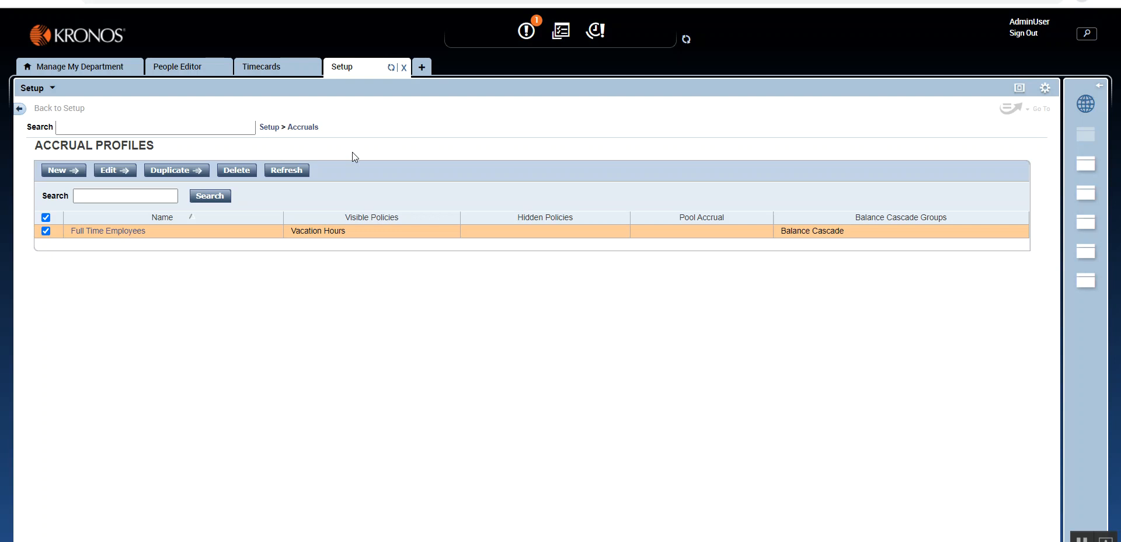
- Return to the main Setup page from the accrual profiles list and collapse the Pay Policies section
click(304, 127)
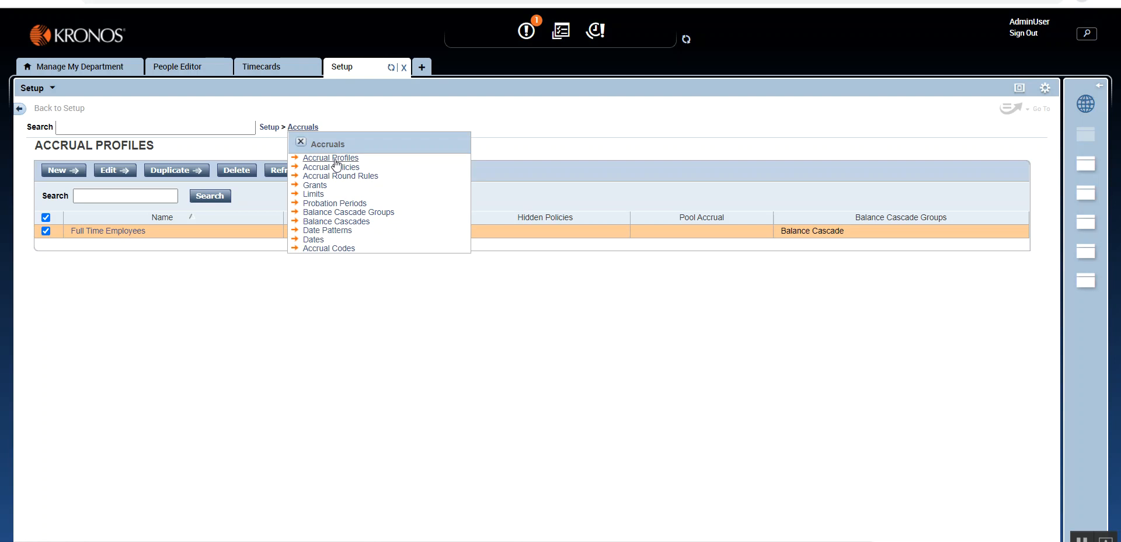
click(264, 128)
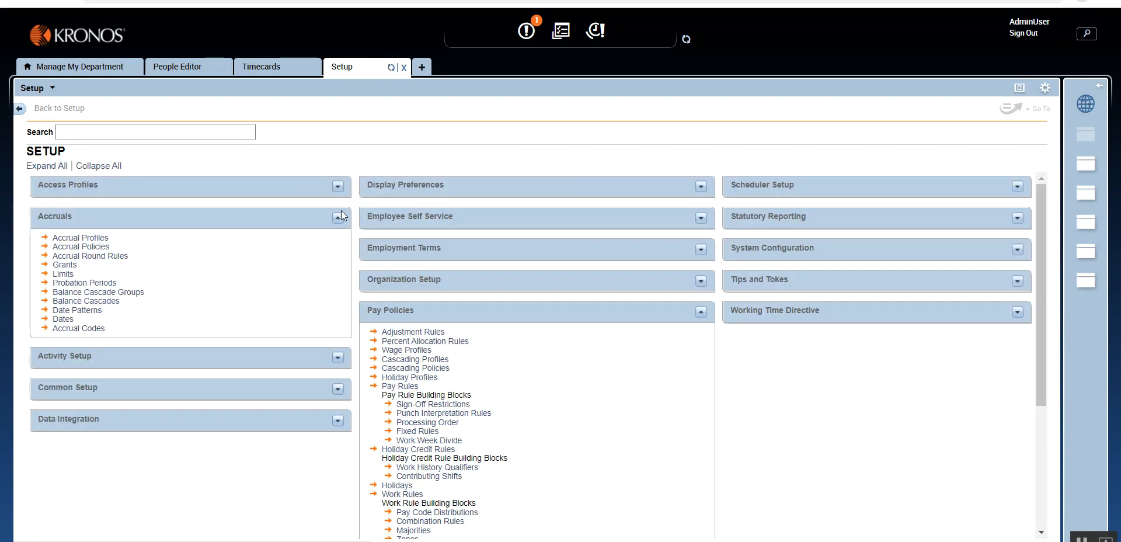
click(701, 312)
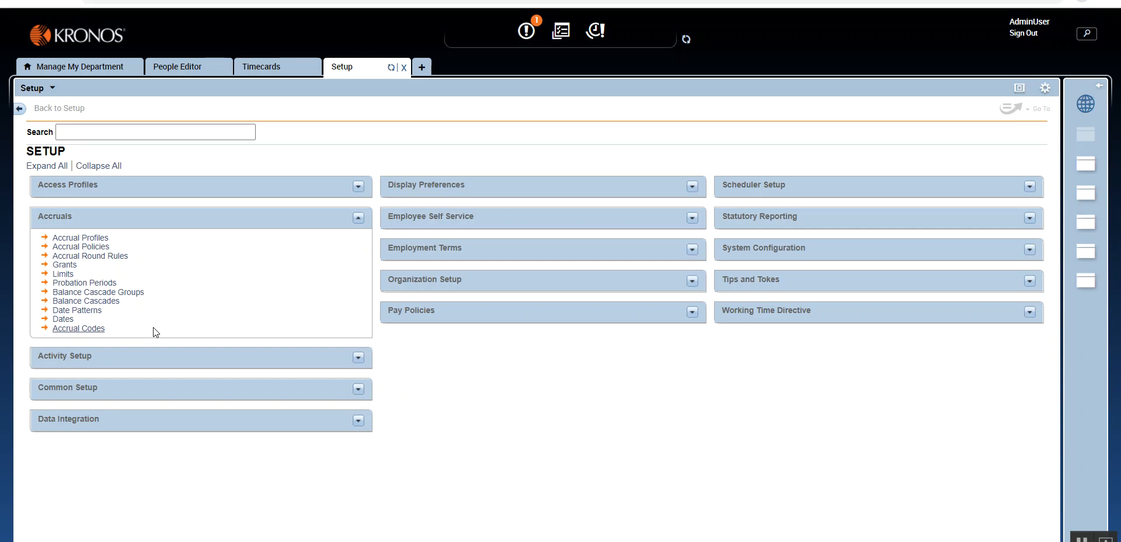
- Review the accrual balances in the timecard once more, then collapse the Accruals section in Setup
click(259, 67)
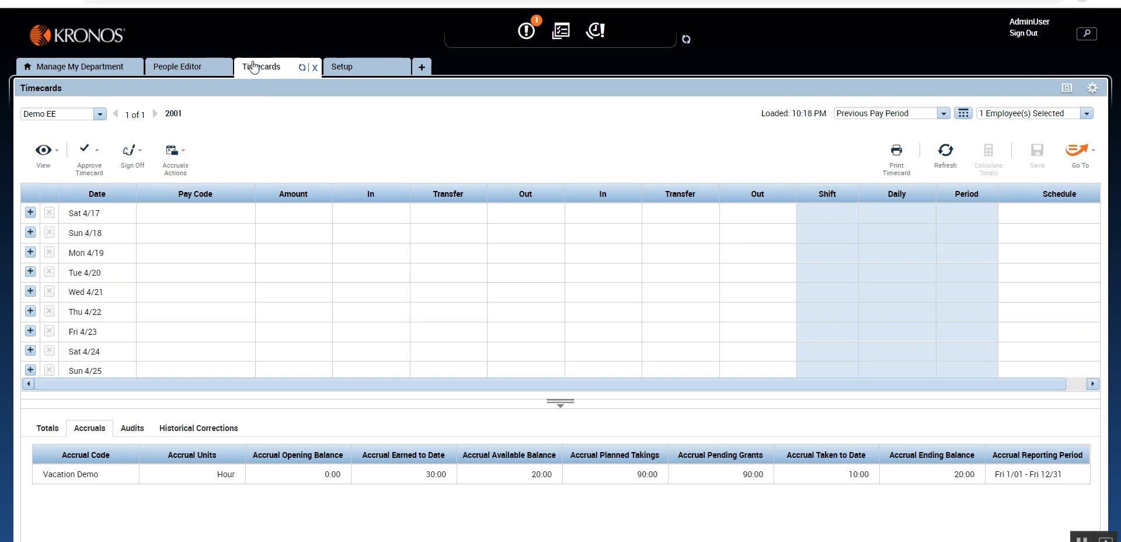
click(344, 68)
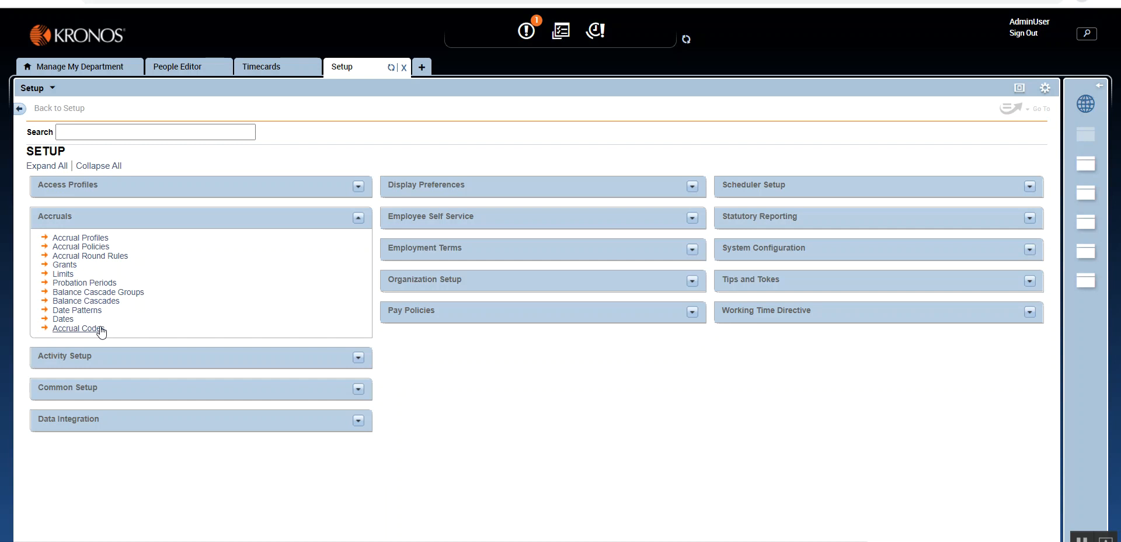
click(359, 218)
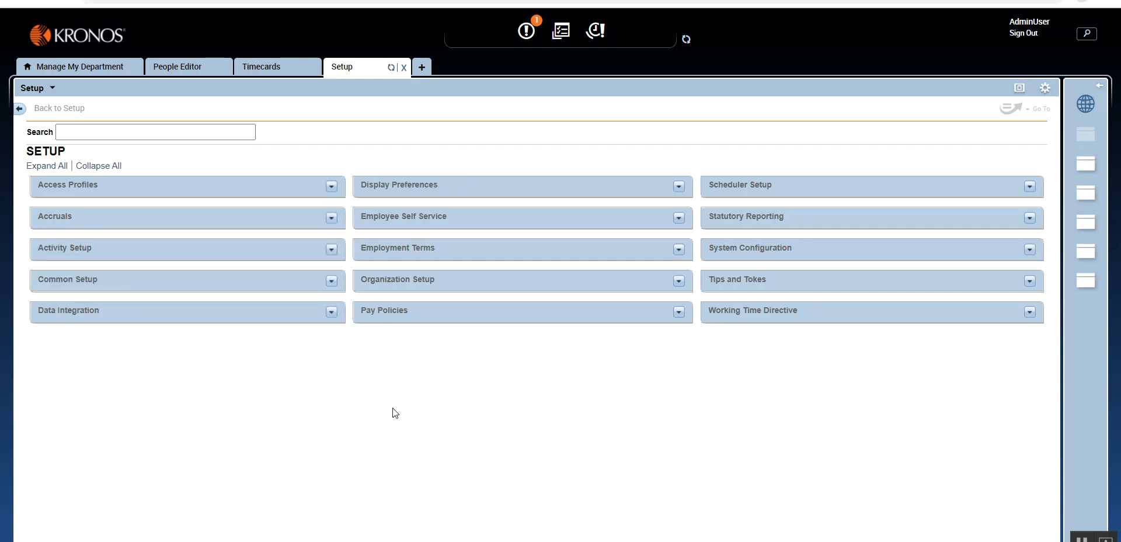